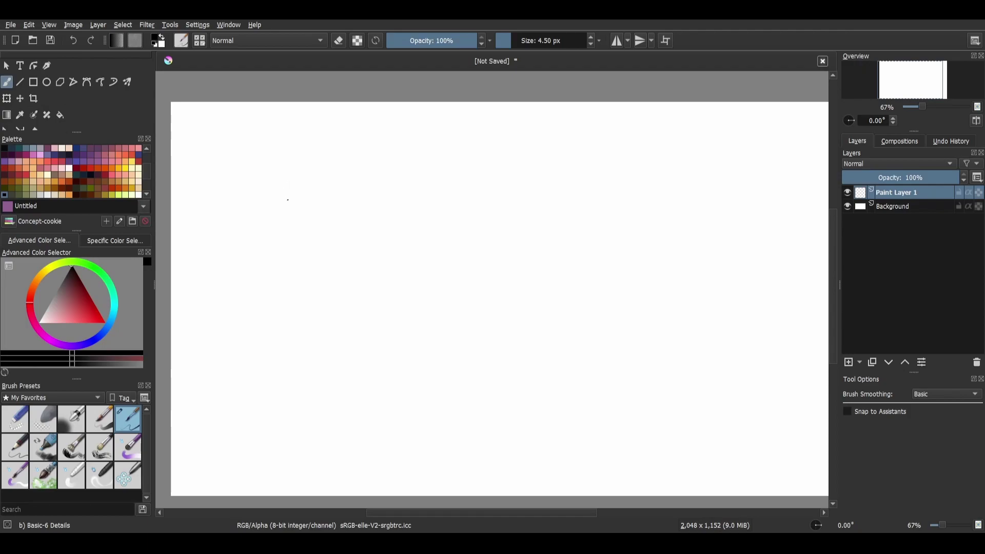
Step: Sketch a round head outline with a slightly pointed chin and one ear in the canvas's upper left area
{"action": "mouse_move", "coordinate": [283, 191]}
{"action": "left_mouse_down"}
{"action": "mouse_move", "coordinate": [284, 193]}
{"action": "mouse_move", "coordinate": [315, 207]}
{"action": "mouse_move", "coordinate": [304, 205]}
{"action": "mouse_move", "coordinate": [330, 187]}
{"action": "left_mouse_up"}
{"action": "mouse_move", "coordinate": [272, 169]}
{"action": "left_mouse_down"}
{"action": "mouse_move", "coordinate": [282, 191]}
{"action": "mouse_move", "coordinate": [271, 168]}
{"action": "left_mouse_up"}
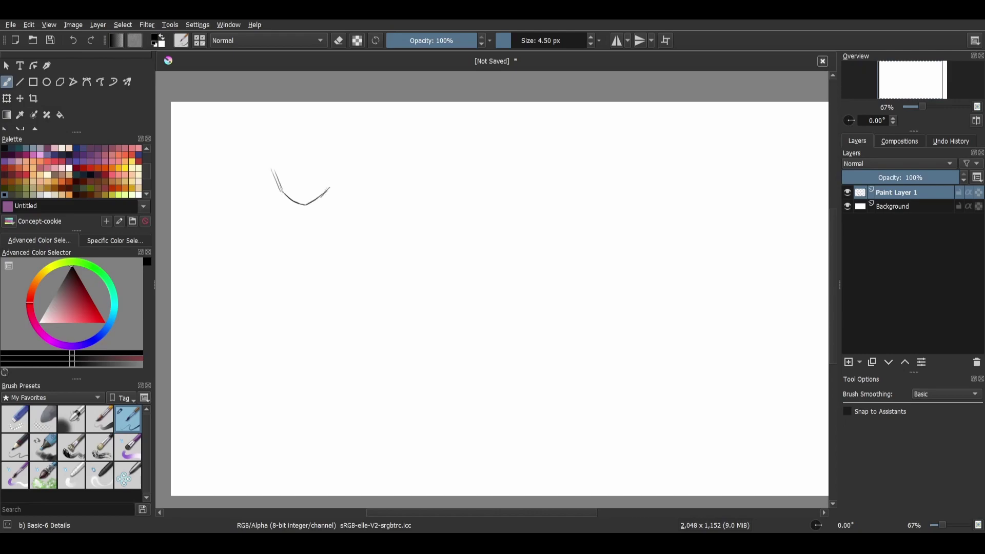
{"action": "left_click_drag", "start_coordinate": [333, 176], "coordinate": [328, 190]}
{"action": "mouse_move", "coordinate": [272, 170]}
{"action": "left_mouse_down"}
{"action": "mouse_move", "coordinate": [295, 136]}
{"action": "mouse_move", "coordinate": [323, 140]}
{"action": "mouse_move", "coordinate": [311, 135]}
{"action": "mouse_move", "coordinate": [331, 152]}
{"action": "mouse_move", "coordinate": [330, 169]}
{"action": "mouse_move", "coordinate": [336, 151]}
{"action": "mouse_move", "coordinate": [331, 178]}
{"action": "left_mouse_up"}
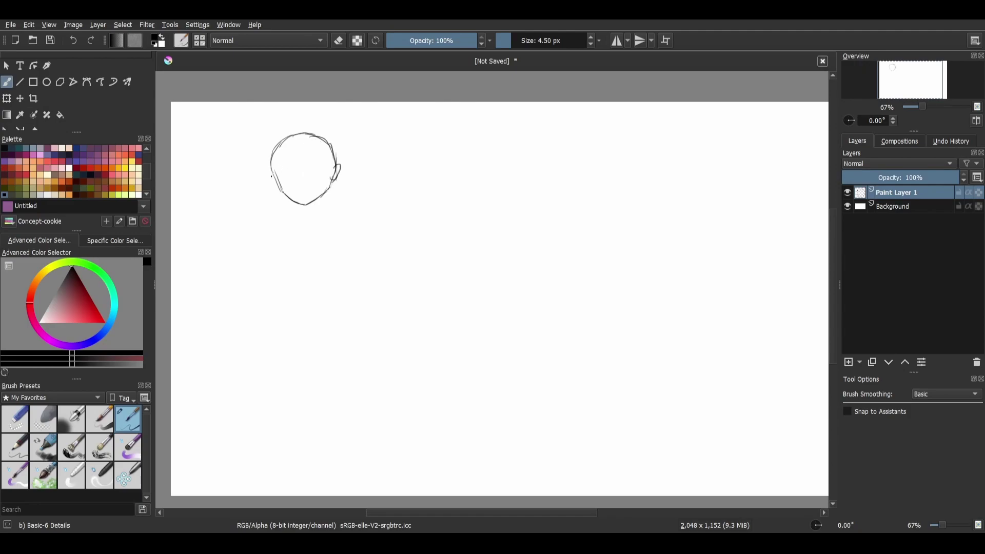
{"action": "left_click_drag", "start_coordinate": [285, 169], "coordinate": [325, 160]}
{"action": "mouse_move", "coordinate": [299, 196]}
{"action": "left_mouse_down"}
{"action": "mouse_move", "coordinate": [285, 141]}
{"action": "mouse_move", "coordinate": [290, 176]}
{"action": "left_mouse_up"}
{"action": "key", "text": "ctrl+z"}
{"action": "key", "text": "ctrl+z"}
{"action": "key", "text": "ctrl+z"}
{"action": "key", "text": "ctrl+z"}
{"action": "key", "text": "ctrl+z"}
{"action": "key", "text": "ctrl+z"}
{"action": "key", "text": "ctrl+z"}
Step: Sketch a short neck below the chin and fill in a dark choker band around its base
{"action": "left_click_drag", "start_coordinate": [318, 197], "coordinate": [322, 210]}
{"action": "key", "text": "1"}
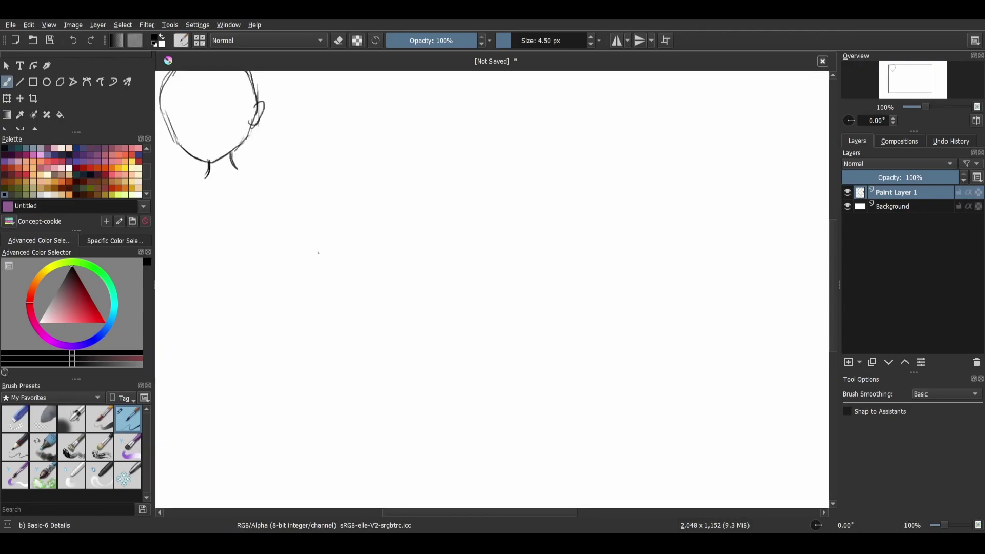
{"action": "mouse_move", "coordinate": [224, 117]}
{"action": "left_mouse_down"}
{"action": "mouse_move", "coordinate": [331, 114]}
{"action": "mouse_move", "coordinate": [341, 172]}
{"action": "mouse_move", "coordinate": [407, 191]}
{"action": "mouse_move", "coordinate": [367, 183]}
{"action": "left_mouse_up"}
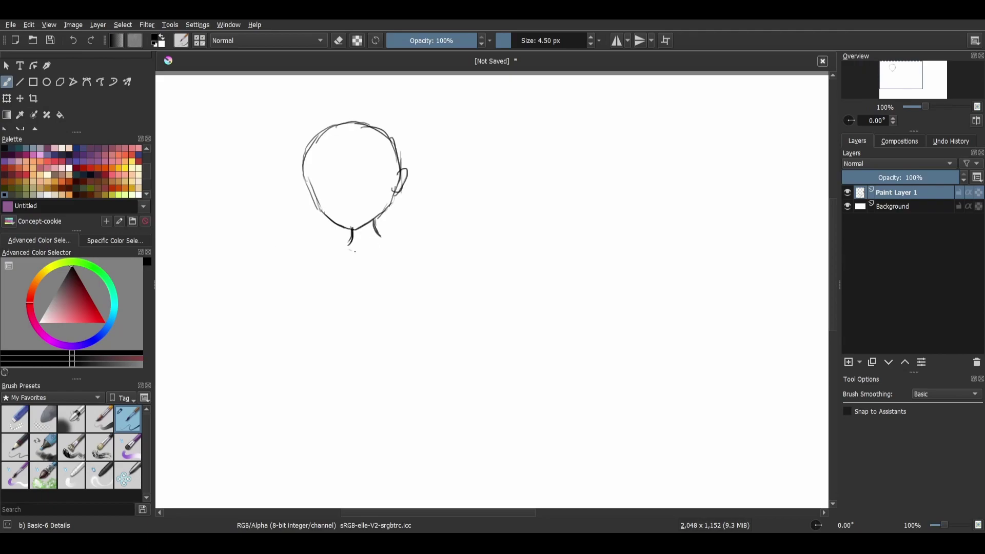
{"action": "mouse_move", "coordinate": [345, 249]}
{"action": "left_mouse_down"}
{"action": "mouse_move", "coordinate": [373, 246]}
{"action": "mouse_move", "coordinate": [384, 233]}
{"action": "left_mouse_up"}
{"action": "key", "text": "ctrl+z"}
{"action": "key", "text": "ctrl+z"}
{"action": "left_click_drag", "start_coordinate": [375, 231], "coordinate": [387, 247]}
{"action": "mouse_move", "coordinate": [355, 237]}
{"action": "left_mouse_down"}
{"action": "mouse_move", "coordinate": [376, 234]}
{"action": "mouse_move", "coordinate": [371, 245]}
{"action": "mouse_move", "coordinate": [385, 234]}
{"action": "left_mouse_up"}
{"action": "left_click_drag", "start_coordinate": [369, 244], "coordinate": [373, 237]}
Step: Sketch the upper torso below the neck, with a scooped neckline, both shoulders and a short curved fold on the chest
{"action": "mouse_move", "coordinate": [351, 240]}
{"action": "left_mouse_down"}
{"action": "mouse_move", "coordinate": [335, 273]}
{"action": "mouse_move", "coordinate": [338, 265]}
{"action": "mouse_move", "coordinate": [365, 283]}
{"action": "left_mouse_up"}
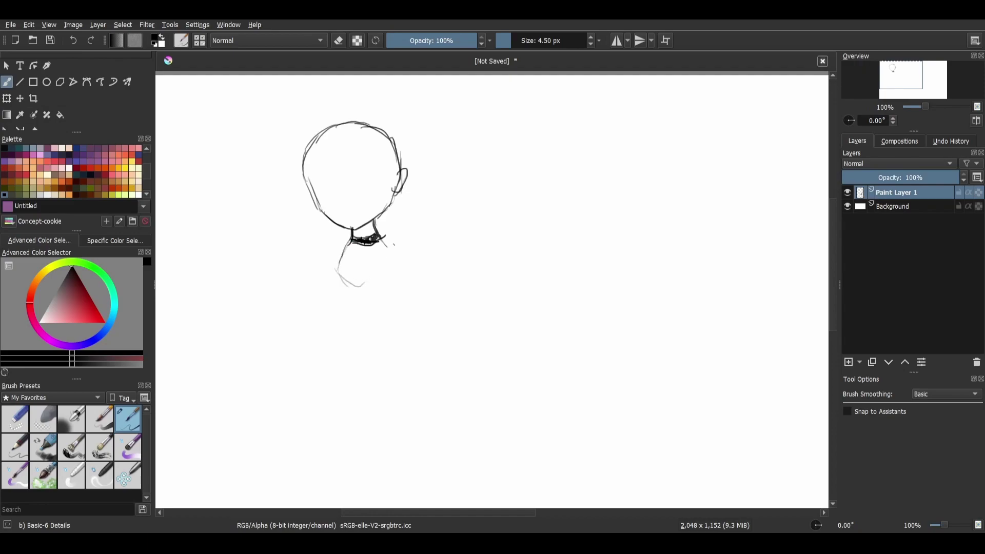
{"action": "mouse_move", "coordinate": [388, 249]}
{"action": "left_mouse_down"}
{"action": "mouse_move", "coordinate": [352, 287]}
{"action": "mouse_move", "coordinate": [362, 293]}
{"action": "left_mouse_up"}
{"action": "left_click_drag", "start_coordinate": [349, 242], "coordinate": [337, 248]}
{"action": "left_click_drag", "start_coordinate": [399, 248], "coordinate": [400, 288]}
{"action": "mouse_move", "coordinate": [336, 306]}
{"action": "left_mouse_down"}
{"action": "mouse_move", "coordinate": [344, 310]}
{"action": "mouse_move", "coordinate": [321, 289]}
{"action": "left_mouse_up"}
{"action": "left_click_drag", "start_coordinate": [337, 251], "coordinate": [330, 270]}
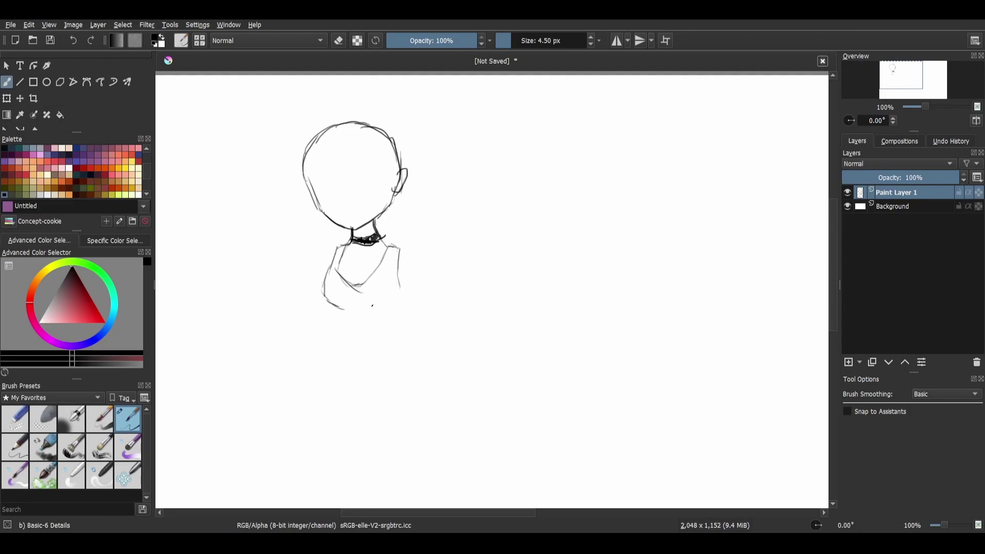
{"action": "mouse_move", "coordinate": [371, 308]}
{"action": "left_mouse_down"}
{"action": "mouse_move", "coordinate": [393, 293]}
{"action": "mouse_move", "coordinate": [393, 304]}
{"action": "left_mouse_up"}
Step: Erase the stray curved end of the torso's left side line with the Eraser Small brush
{"action": "right_click", "coordinate": [329, 327]}
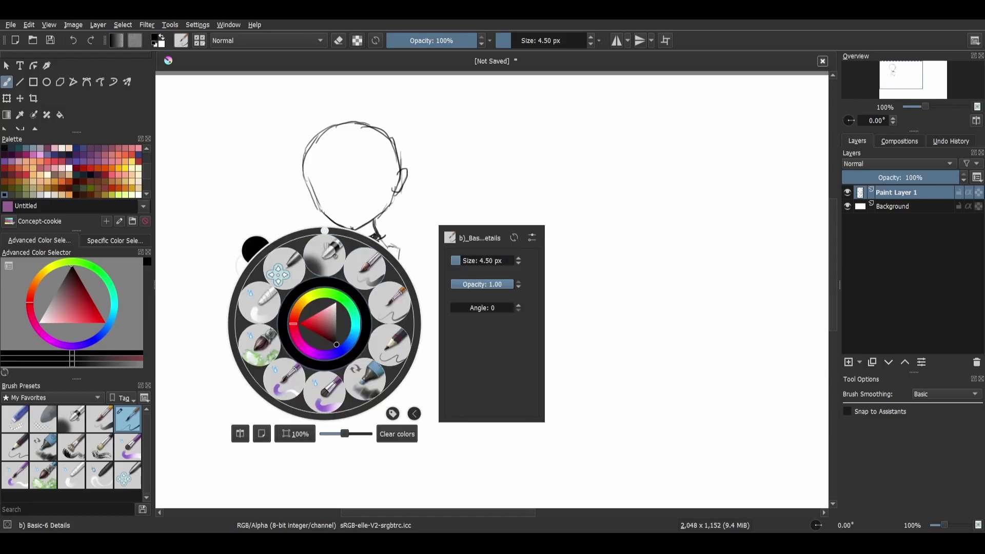
{"action": "left_click", "coordinate": [15, 419]}
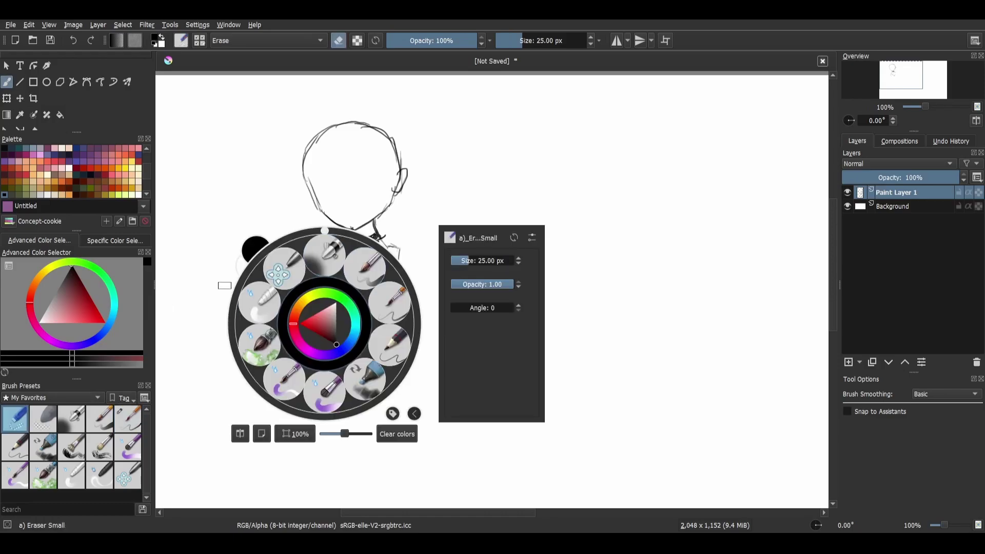
{"action": "left_click", "coordinate": [201, 396]}
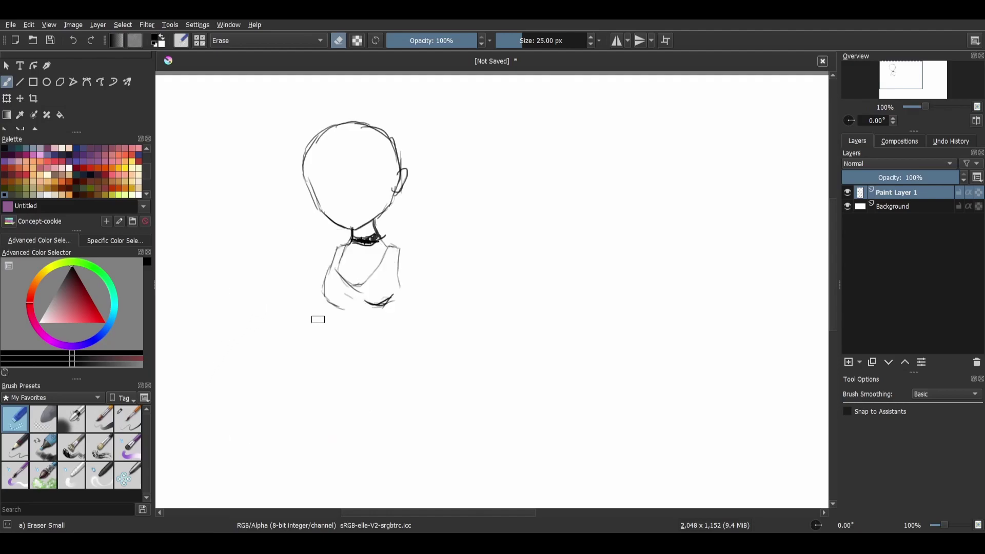
{"action": "left_click_drag", "start_coordinate": [329, 305], "coordinate": [333, 302]}
Step: With the Basic-6 Details brush, extend both sides of the torso downward and close it with a curved lower edge
{"action": "right_click", "coordinate": [321, 388]}
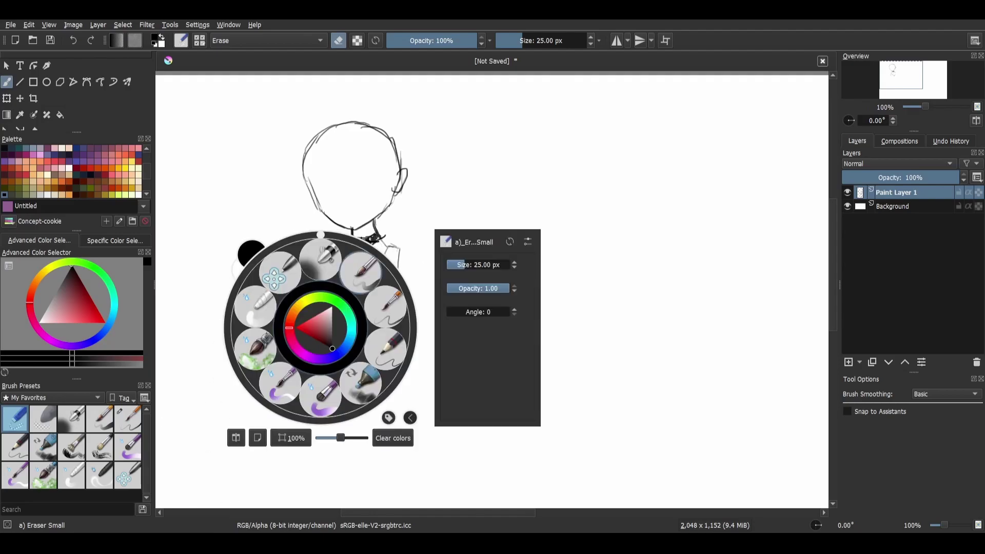
{"action": "left_click", "coordinate": [385, 306]}
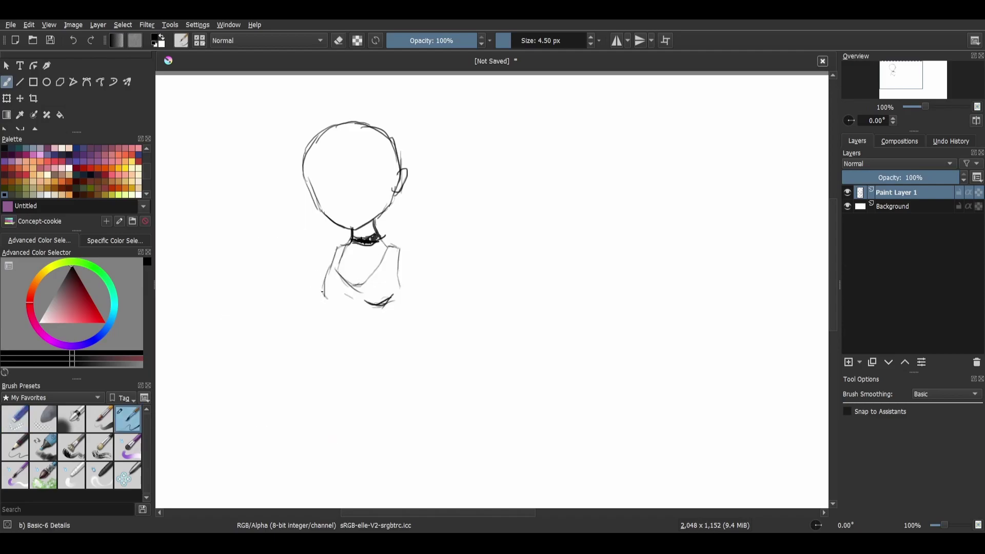
{"action": "left_click_drag", "start_coordinate": [325, 288], "coordinate": [340, 346]}
{"action": "key", "text": "ctrl+z"}
{"action": "left_click_drag", "start_coordinate": [324, 322], "coordinate": [327, 365]}
{"action": "mouse_move", "coordinate": [330, 366]}
{"action": "left_mouse_down"}
{"action": "mouse_move", "coordinate": [373, 379]}
{"action": "mouse_move", "coordinate": [362, 379]}
{"action": "mouse_move", "coordinate": [404, 357]}
{"action": "left_mouse_up"}
{"action": "left_click_drag", "start_coordinate": [403, 293], "coordinate": [406, 346]}
{"action": "left_click_drag", "start_coordinate": [400, 288], "coordinate": [402, 362]}
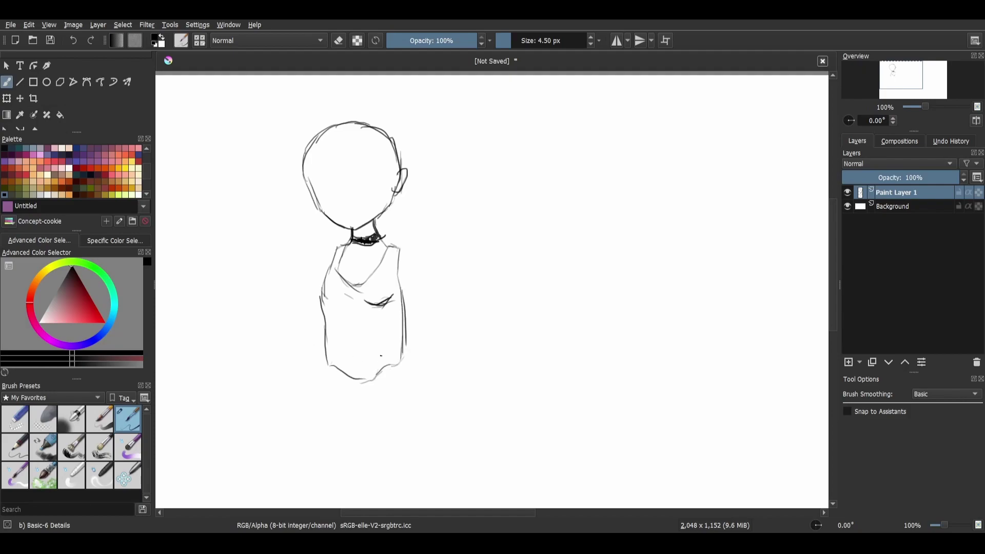
{"action": "mouse_move", "coordinate": [374, 375]}
{"action": "left_mouse_down"}
{"action": "mouse_move", "coordinate": [382, 358]}
{"action": "mouse_move", "coordinate": [371, 378]}
{"action": "left_mouse_up"}
Step: Sketch the right-hand thigh below the torso, with a curved outer hip line and an inner leg line
{"action": "left_click_drag", "start_coordinate": [407, 335], "coordinate": [434, 377]}
{"action": "mouse_move", "coordinate": [410, 343]}
{"action": "left_mouse_down"}
{"action": "mouse_move", "coordinate": [431, 394]}
{"action": "mouse_move", "coordinate": [433, 420]}
{"action": "left_mouse_up"}
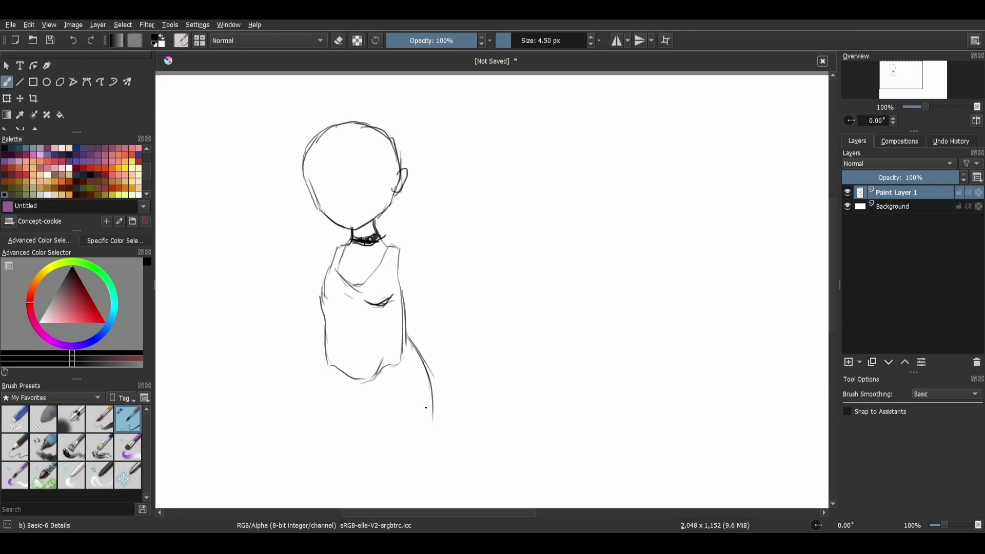
{"action": "mouse_move", "coordinate": [425, 374]}
{"action": "left_mouse_down"}
{"action": "mouse_move", "coordinate": [433, 436]}
{"action": "mouse_move", "coordinate": [422, 462]}
{"action": "left_mouse_up"}
{"action": "left_click_drag", "start_coordinate": [432, 405], "coordinate": [421, 482]}
{"action": "left_click_drag", "start_coordinate": [361, 376], "coordinate": [379, 467]}
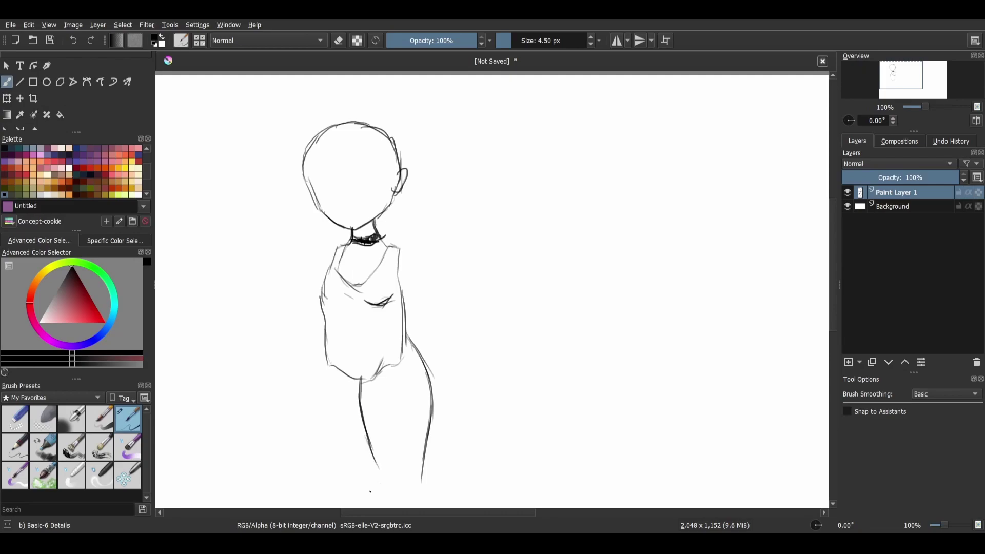
{"action": "left_click_drag", "start_coordinate": [325, 343], "coordinate": [314, 393]}
{"action": "key", "text": "ctrl+z"}
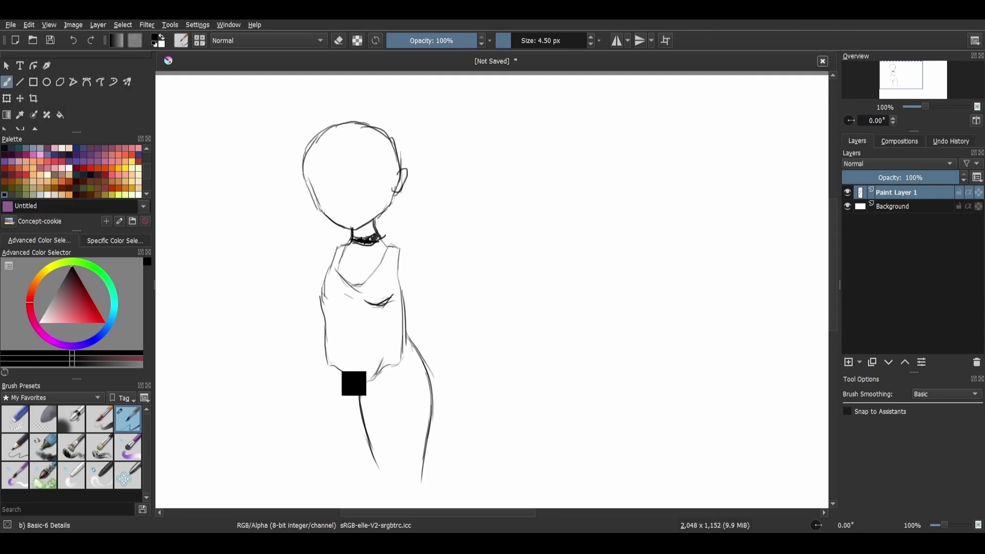
{"action": "left_click_drag", "start_coordinate": [325, 359], "coordinate": [317, 419]}
{"action": "left_click_drag", "start_coordinate": [324, 357], "coordinate": [328, 466]}
{"action": "left_click_drag", "start_coordinate": [322, 426], "coordinate": [325, 444]}
{"action": "left_click_drag", "start_coordinate": [318, 407], "coordinate": [345, 470]}
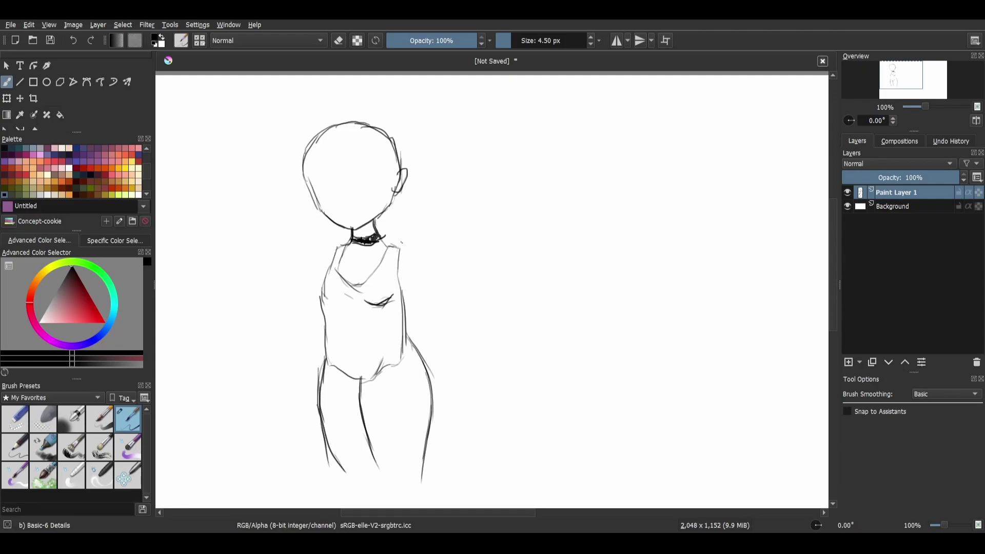
{"action": "mouse_move", "coordinate": [419, 356]}
{"action": "left_mouse_down"}
{"action": "mouse_move", "coordinate": [418, 129]}
{"action": "mouse_move", "coordinate": [412, 269]}
{"action": "left_mouse_up"}
{"action": "scroll", "coordinate": [401, 296], "scroll_direction": "up", "scroll_amount": 4}
{"action": "scroll", "coordinate": [401, 297], "scroll_direction": "down", "scroll_amount": 3}
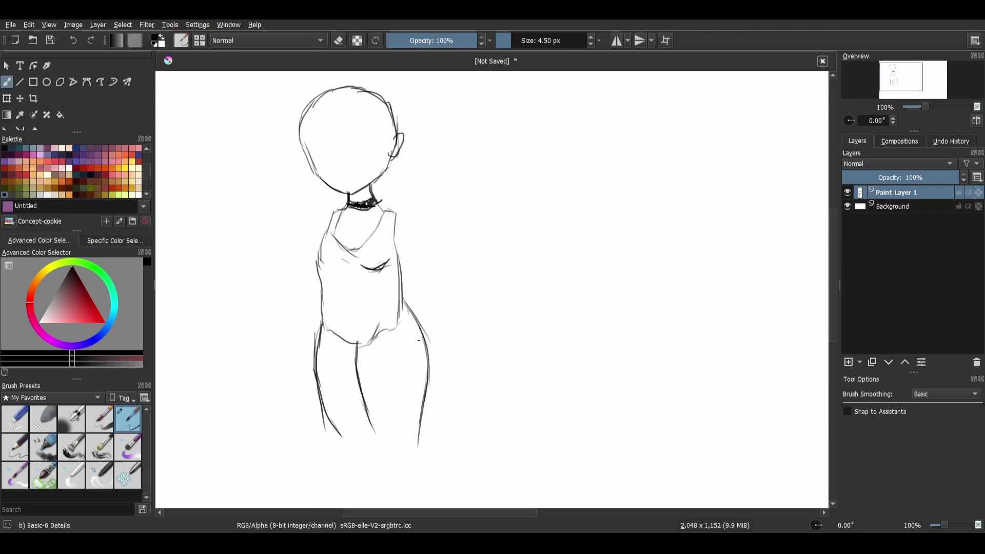
{"action": "key", "text": "ctrl+z"}
{"action": "key", "text": "ctrl+z"}
{"action": "key", "text": "ctrl+z"}
{"action": "key", "text": "ctrl+z"}
{"action": "key", "text": "ctrl+z"}
{"action": "key", "text": "ctrl+z"}
{"action": "key", "text": "ctrl+z"}
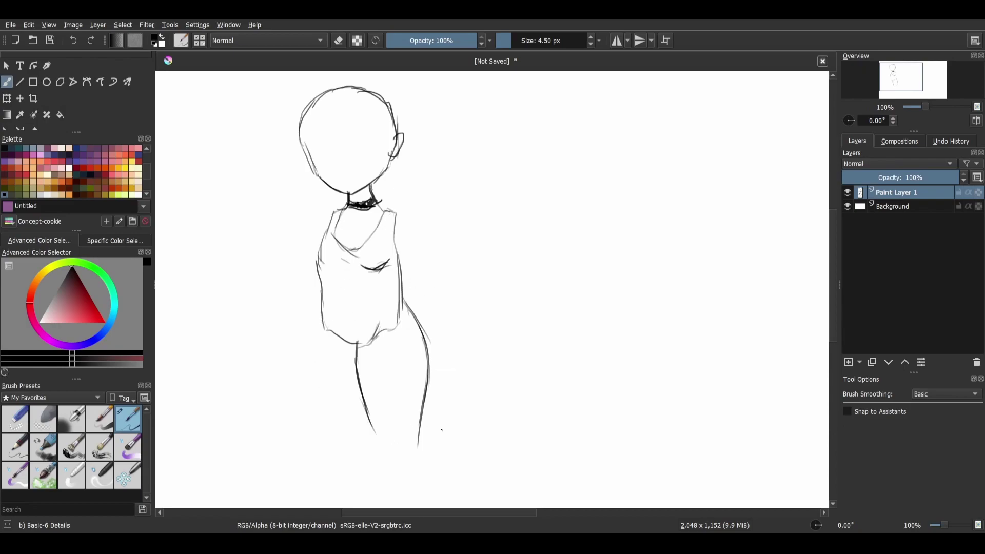
Step: Extend the right-hand leg with its lower leg lines, close its lower end and reinforce the inner contour
{"action": "scroll", "coordinate": [438, 427], "scroll_direction": "down", "scroll_amount": 3}
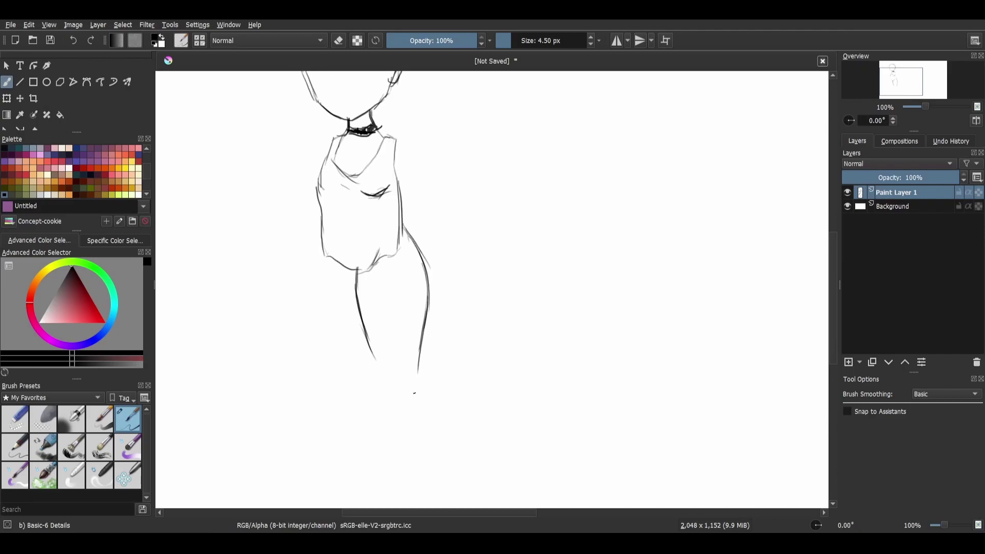
{"action": "left_click_drag", "start_coordinate": [415, 373], "coordinate": [420, 452]}
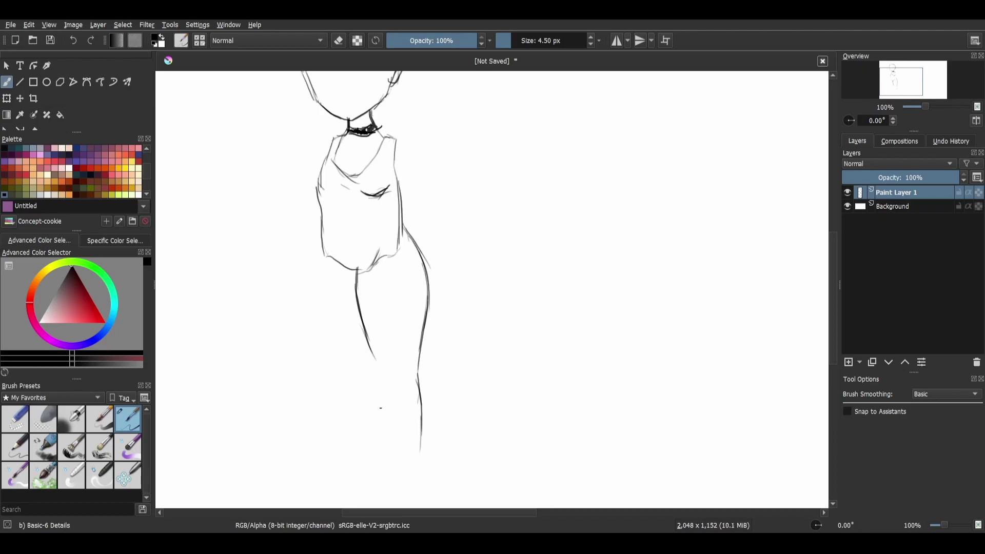
{"action": "left_click_drag", "start_coordinate": [370, 352], "coordinate": [388, 435]}
{"action": "mouse_move", "coordinate": [371, 391]}
{"action": "left_mouse_down"}
{"action": "mouse_move", "coordinate": [389, 451]}
{"action": "mouse_move", "coordinate": [378, 418]}
{"action": "mouse_move", "coordinate": [393, 449]}
{"action": "mouse_move", "coordinate": [424, 452]}
{"action": "left_mouse_up"}
{"action": "left_click_drag", "start_coordinate": [367, 342], "coordinate": [372, 381]}
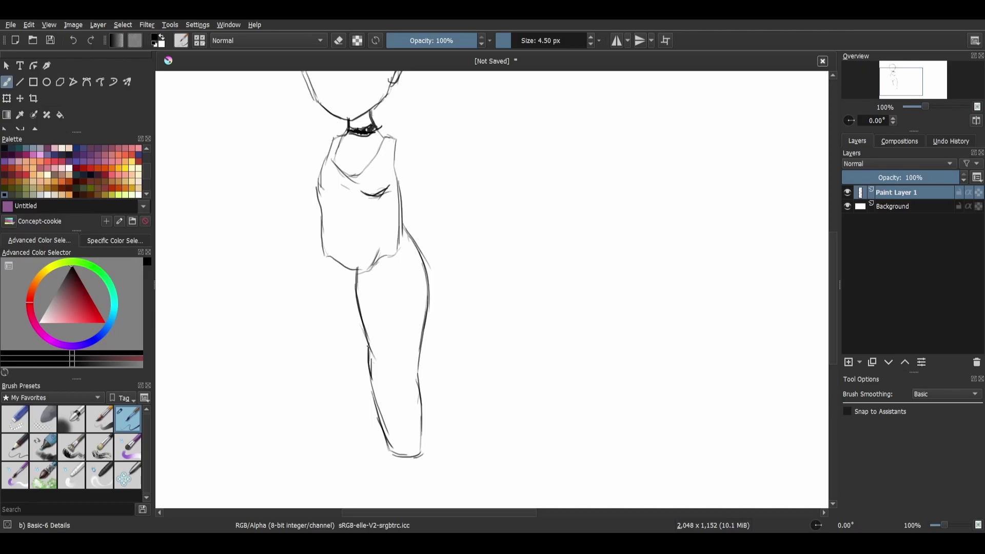
{"action": "left_click_drag", "start_coordinate": [362, 327], "coordinate": [373, 391]}
{"action": "left_click_drag", "start_coordinate": [368, 348], "coordinate": [373, 401]}
{"action": "left_click_drag", "start_coordinate": [380, 415], "coordinate": [393, 469]}
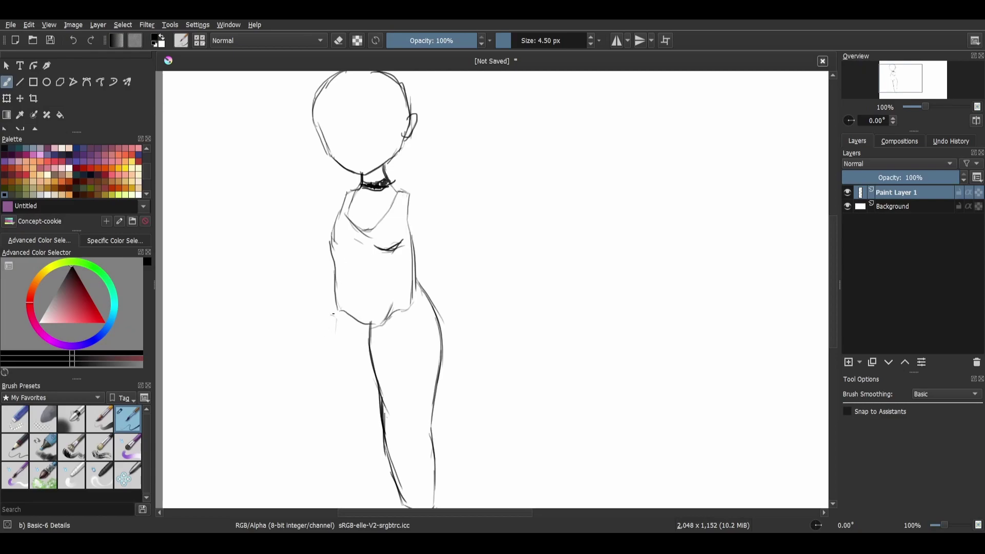
Step: Sketch the left-hand leg from the hip down beside the finished leg and close its lower end
{"action": "left_click_drag", "start_coordinate": [333, 310], "coordinate": [334, 345]}
{"action": "mouse_move", "coordinate": [335, 306]}
{"action": "left_mouse_down"}
{"action": "mouse_move", "coordinate": [334, 360]}
{"action": "mouse_move", "coordinate": [350, 401]}
{"action": "mouse_move", "coordinate": [343, 382]}
{"action": "mouse_move", "coordinate": [342, 398]}
{"action": "mouse_move", "coordinate": [373, 495]}
{"action": "left_mouse_up"}
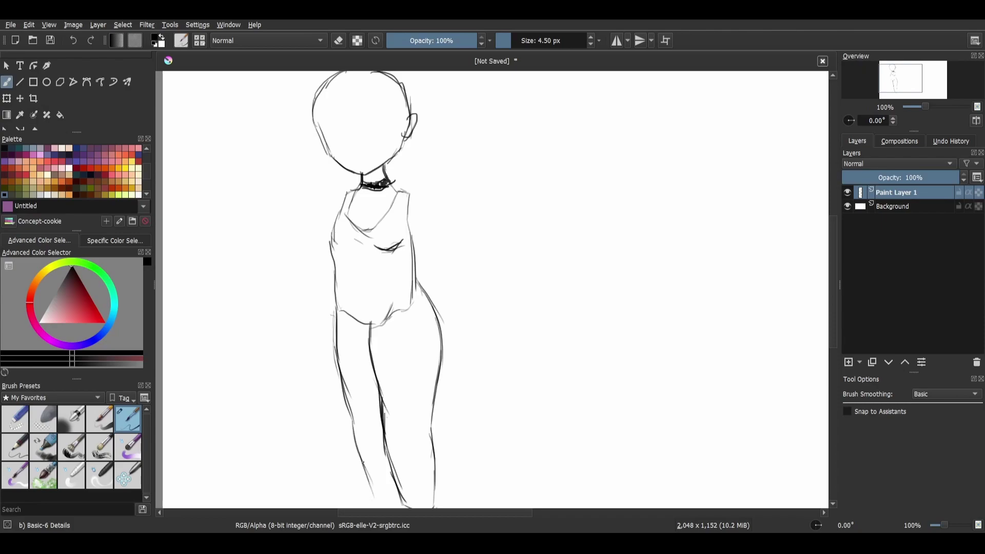
{"action": "left_click_drag", "start_coordinate": [378, 435], "coordinate": [367, 358]}
{"action": "left_click_drag", "start_coordinate": [361, 423], "coordinate": [393, 413]}
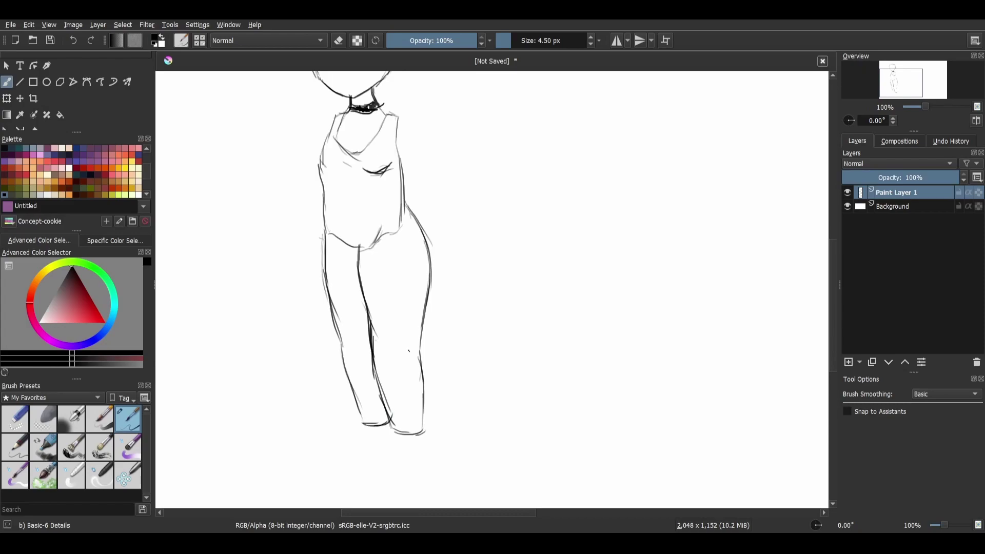
Step: Add a short stroke at the right-hand shoulder and create a new paint layer above the body sketch
{"action": "left_click_drag", "start_coordinate": [365, 251], "coordinate": [398, 355]}
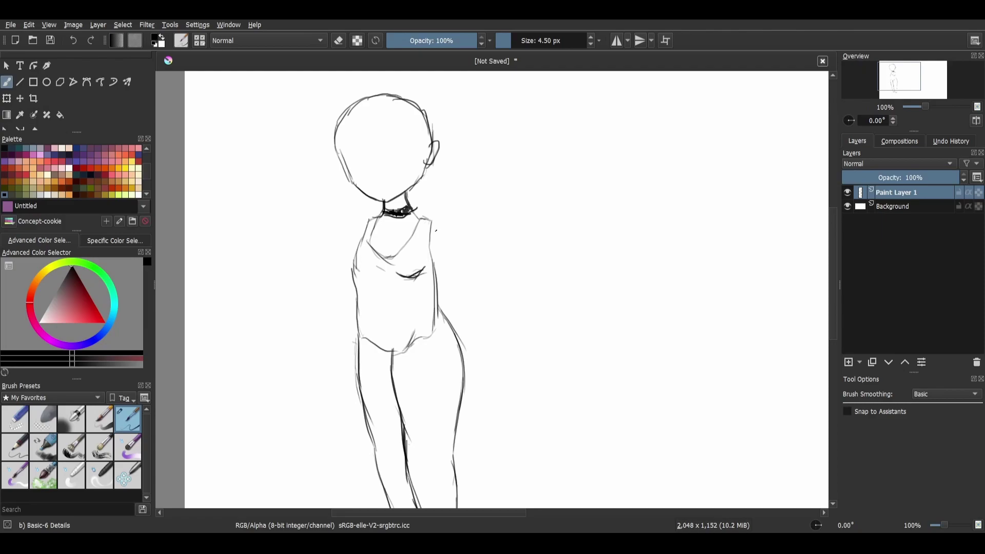
{"action": "left_click_drag", "start_coordinate": [431, 222], "coordinate": [435, 230]}
{"action": "key", "text": "Insert"}
{"action": "left_click_drag", "start_coordinate": [395, 277], "coordinate": [407, 295]}
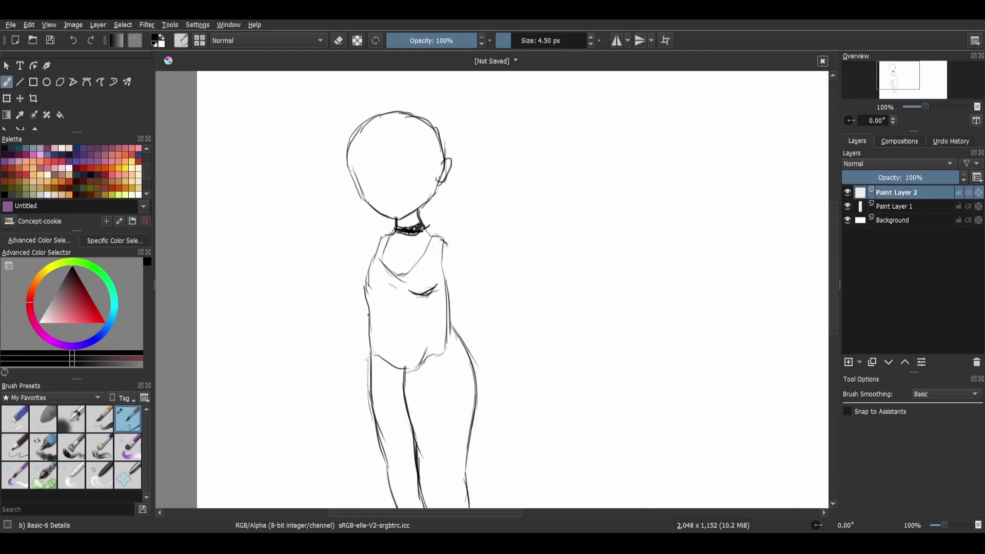
Step: Draw a bold round teddy bear head on the new layer over the left side of the figure's chest
{"action": "key", "text": "ctrl+plus"}
{"action": "key", "text": "ctrl+plus"}
{"action": "key", "text": "ctrl+plus"}
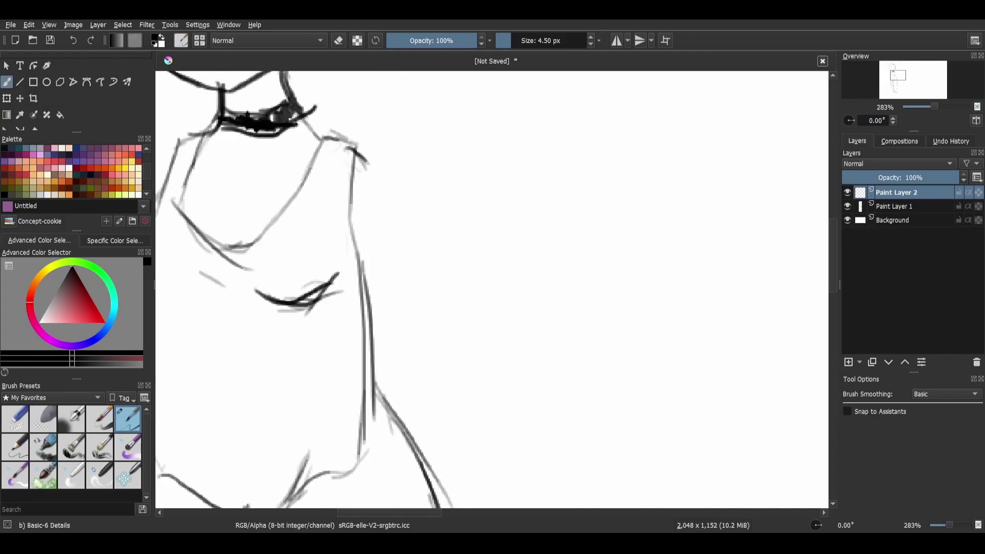
{"action": "left_click_drag", "start_coordinate": [252, 275], "coordinate": [411, 293]}
{"action": "key", "text": "ctrl+plus"}
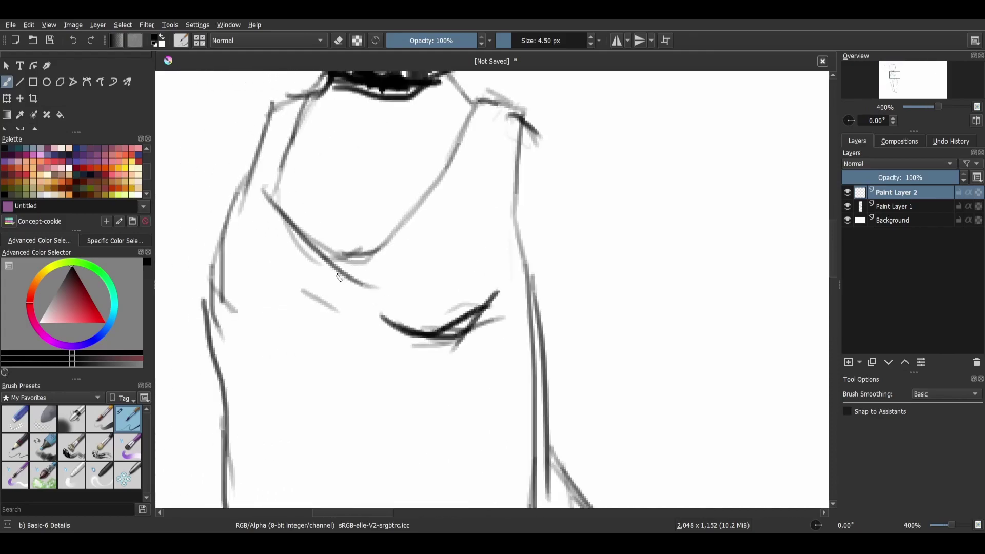
{"action": "left_click_drag", "start_coordinate": [321, 285], "coordinate": [407, 322]}
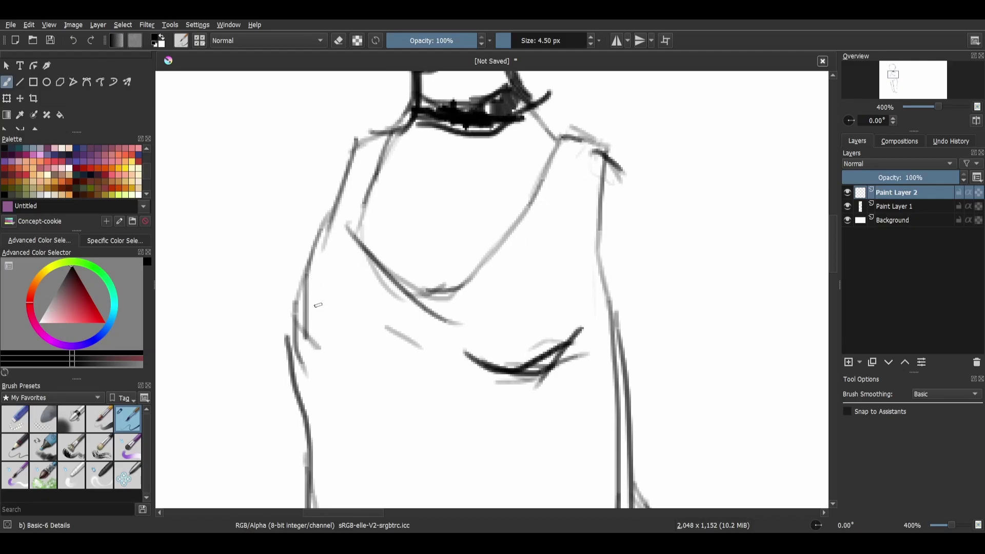
{"action": "left_click_drag", "start_coordinate": [317, 328], "coordinate": [324, 270]}
{"action": "mouse_move", "coordinate": [316, 310]}
{"action": "left_mouse_down"}
{"action": "mouse_move", "coordinate": [343, 250]}
{"action": "mouse_move", "coordinate": [366, 241]}
{"action": "mouse_move", "coordinate": [351, 254]}
{"action": "mouse_move", "coordinate": [436, 246]}
{"action": "mouse_move", "coordinate": [447, 307]}
{"action": "left_mouse_up"}
{"action": "mouse_move", "coordinate": [442, 258]}
{"action": "left_mouse_down"}
{"action": "mouse_move", "coordinate": [451, 272]}
{"action": "mouse_move", "coordinate": [420, 354]}
{"action": "left_mouse_up"}
{"action": "mouse_move", "coordinate": [317, 311]}
{"action": "left_mouse_down"}
{"action": "mouse_move", "coordinate": [389, 338]}
{"action": "mouse_move", "coordinate": [318, 320]}
{"action": "mouse_move", "coordinate": [337, 341]}
{"action": "mouse_move", "coordinate": [423, 338]}
{"action": "mouse_move", "coordinate": [361, 348]}
{"action": "mouse_move", "coordinate": [432, 351]}
{"action": "left_mouse_up"}
Step: Add a small nose, two oval eyes and two round ears to the teddy bear head
{"action": "left_click", "coordinate": [399, 310]}
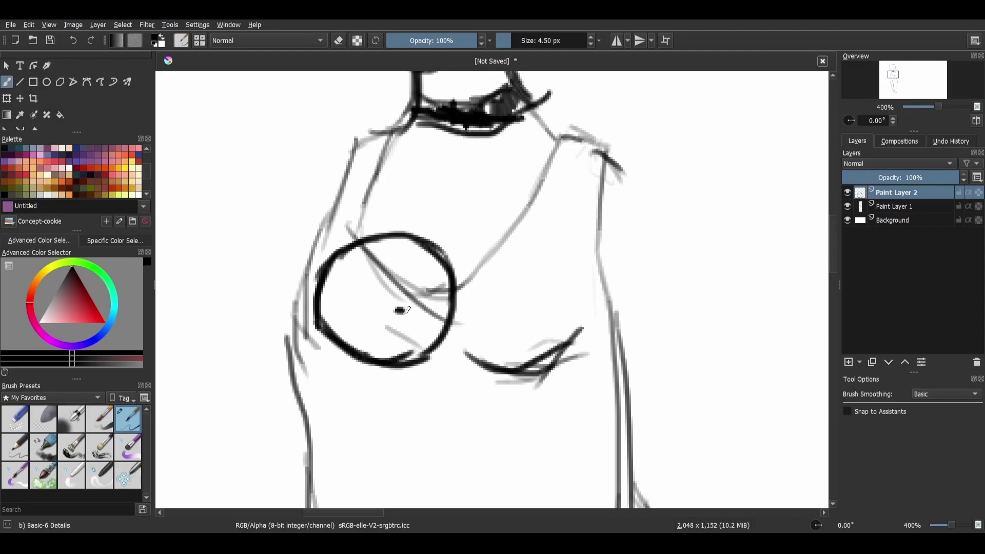
{"action": "left_click_drag", "start_coordinate": [346, 285], "coordinate": [353, 293]}
{"action": "mouse_move", "coordinate": [420, 272]}
{"action": "left_mouse_down"}
{"action": "mouse_move", "coordinate": [419, 287]}
{"action": "mouse_move", "coordinate": [416, 214]}
{"action": "mouse_move", "coordinate": [450, 256]}
{"action": "left_mouse_up"}
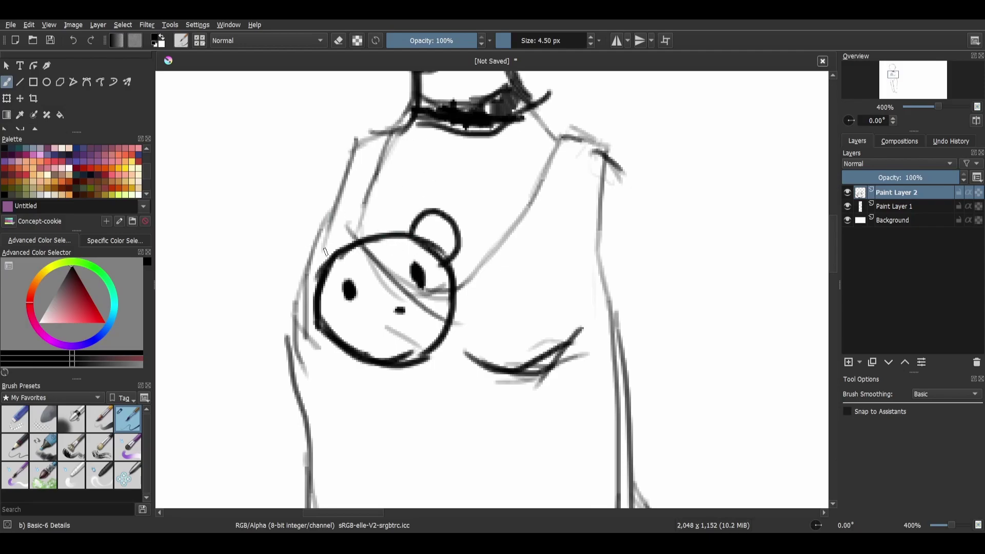
{"action": "mouse_move", "coordinate": [333, 251]}
{"action": "left_mouse_down"}
{"action": "mouse_move", "coordinate": [287, 248]}
{"action": "mouse_move", "coordinate": [313, 291]}
{"action": "left_mouse_up"}
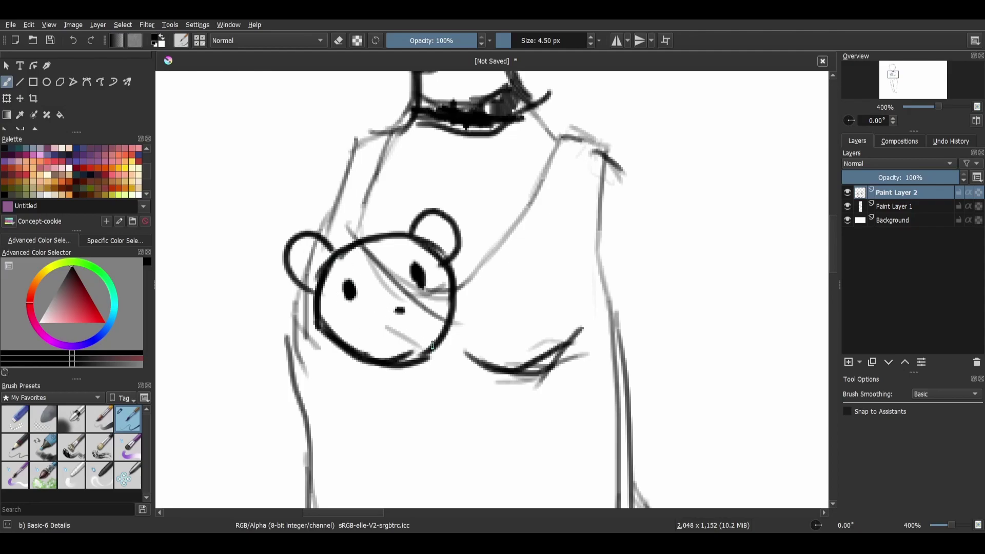
Step: Sketch the teddy bear's small torso below its head, with a centre guideline, a curved lower edge and both side contours
{"action": "left_click_drag", "start_coordinate": [422, 381], "coordinate": [403, 299]}
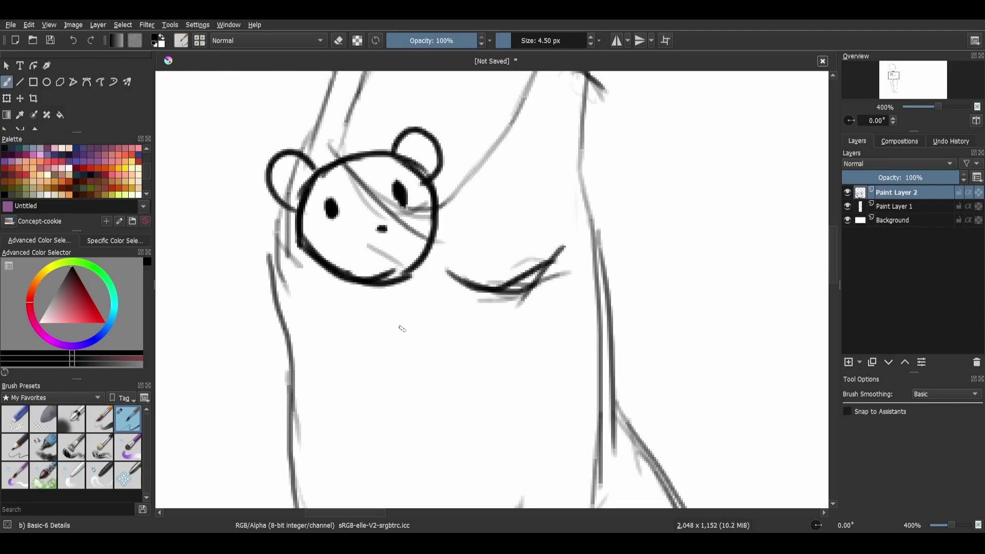
{"action": "left_click_drag", "start_coordinate": [409, 349], "coordinate": [407, 365]}
{"action": "mouse_move", "coordinate": [375, 214]}
{"action": "left_mouse_down"}
{"action": "mouse_move", "coordinate": [421, 324]}
{"action": "mouse_move", "coordinate": [405, 388]}
{"action": "left_mouse_up"}
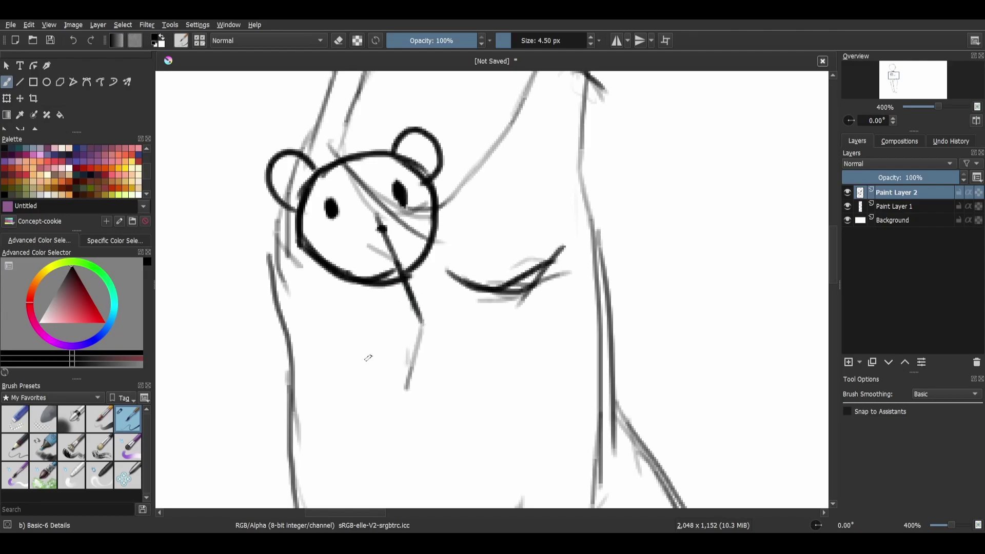
{"action": "mouse_move", "coordinate": [368, 367]}
{"action": "left_mouse_down"}
{"action": "mouse_move", "coordinate": [438, 372]}
{"action": "mouse_move", "coordinate": [451, 347]}
{"action": "left_mouse_up"}
{"action": "left_click_drag", "start_coordinate": [371, 288], "coordinate": [398, 321]}
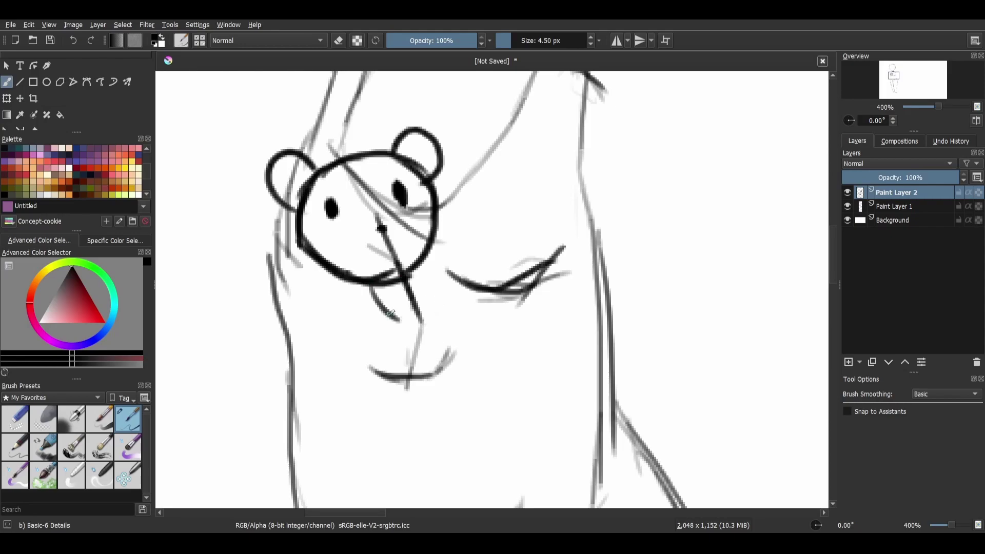
{"action": "mouse_move", "coordinate": [372, 375]}
{"action": "left_mouse_down"}
{"action": "mouse_move", "coordinate": [383, 331]}
{"action": "mouse_move", "coordinate": [365, 363]}
{"action": "mouse_move", "coordinate": [398, 318]}
{"action": "left_mouse_up"}
{"action": "mouse_move", "coordinate": [431, 258]}
{"action": "left_mouse_down"}
{"action": "mouse_move", "coordinate": [451, 299]}
{"action": "mouse_move", "coordinate": [434, 382]}
{"action": "left_mouse_up"}
Step: Draw the teddy bear's two short legs with rounded feet beneath the torso, undoing and redrawing the misplaced foot of the right-hand leg
{"action": "mouse_move", "coordinate": [370, 367]}
{"action": "left_mouse_down"}
{"action": "mouse_move", "coordinate": [349, 409]}
{"action": "mouse_move", "coordinate": [361, 439]}
{"action": "mouse_move", "coordinate": [347, 413]}
{"action": "mouse_move", "coordinate": [390, 422]}
{"action": "mouse_move", "coordinate": [375, 352]}
{"action": "left_mouse_up"}
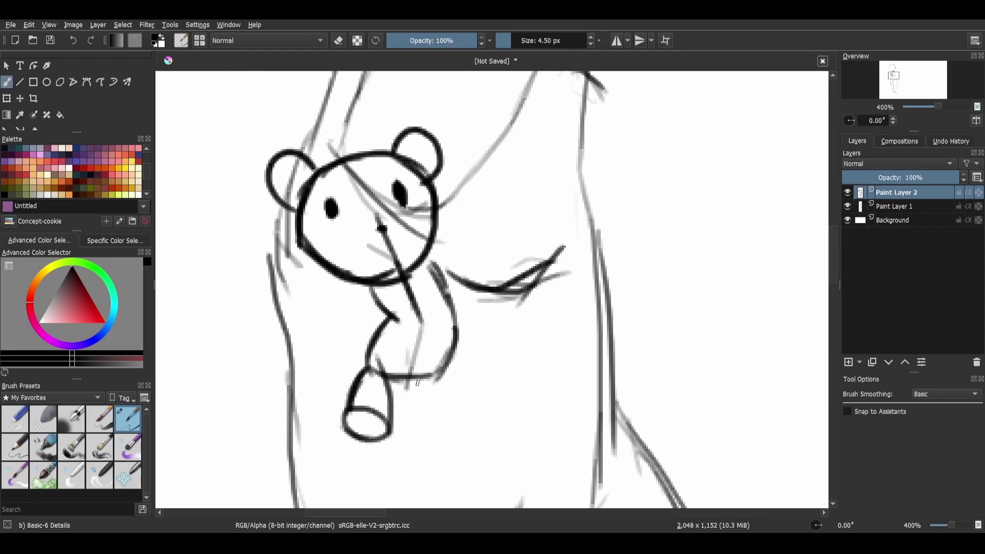
{"action": "mouse_move", "coordinate": [421, 378]}
{"action": "left_mouse_down"}
{"action": "mouse_move", "coordinate": [408, 431]}
{"action": "mouse_move", "coordinate": [392, 440]}
{"action": "left_mouse_up"}
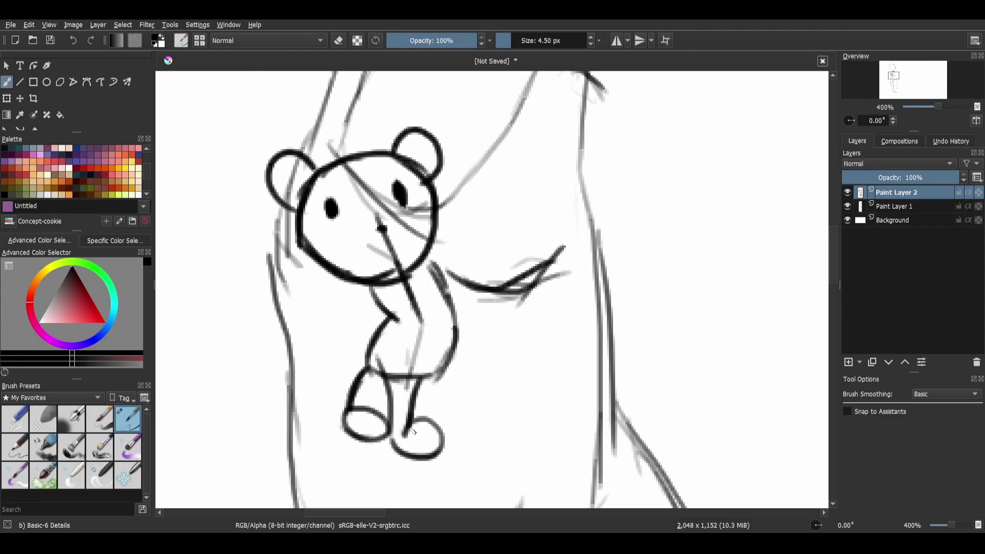
{"action": "key", "text": "ctrl+z"}
{"action": "mouse_move", "coordinate": [405, 429]}
{"action": "left_mouse_down"}
{"action": "mouse_move", "coordinate": [421, 415]}
{"action": "mouse_move", "coordinate": [403, 427]}
{"action": "left_mouse_up"}
{"action": "left_click_drag", "start_coordinate": [440, 377], "coordinate": [454, 431]}
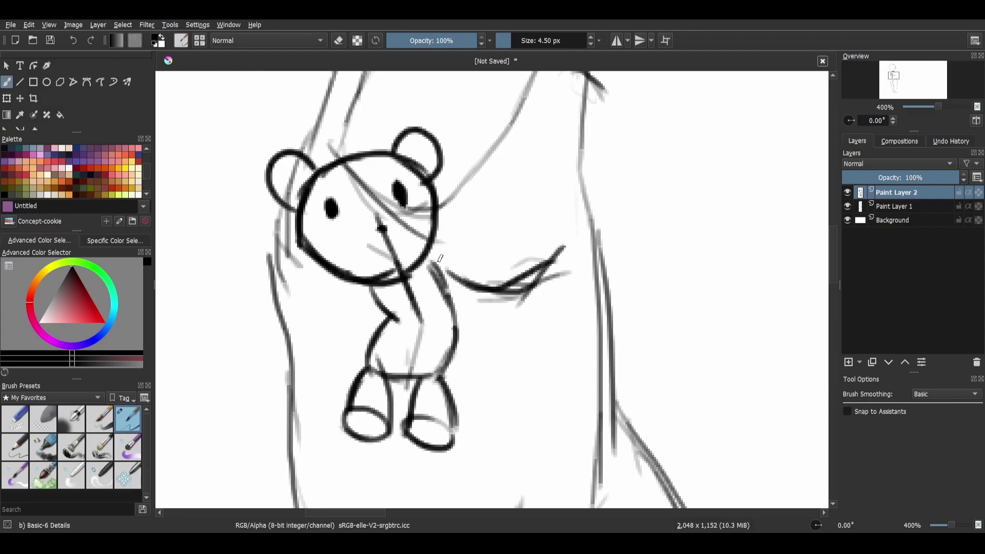
Step: Draw the teddy bear's raised right-hand arm with a rounded paw and add a line along the lower left edge of its head
{"action": "left_click_drag", "start_coordinate": [432, 258], "coordinate": [460, 222]}
{"action": "mouse_move", "coordinate": [426, 257]}
{"action": "left_mouse_down"}
{"action": "mouse_move", "coordinate": [480, 219]}
{"action": "mouse_move", "coordinate": [474, 208]}
{"action": "mouse_move", "coordinate": [495, 211]}
{"action": "left_mouse_up"}
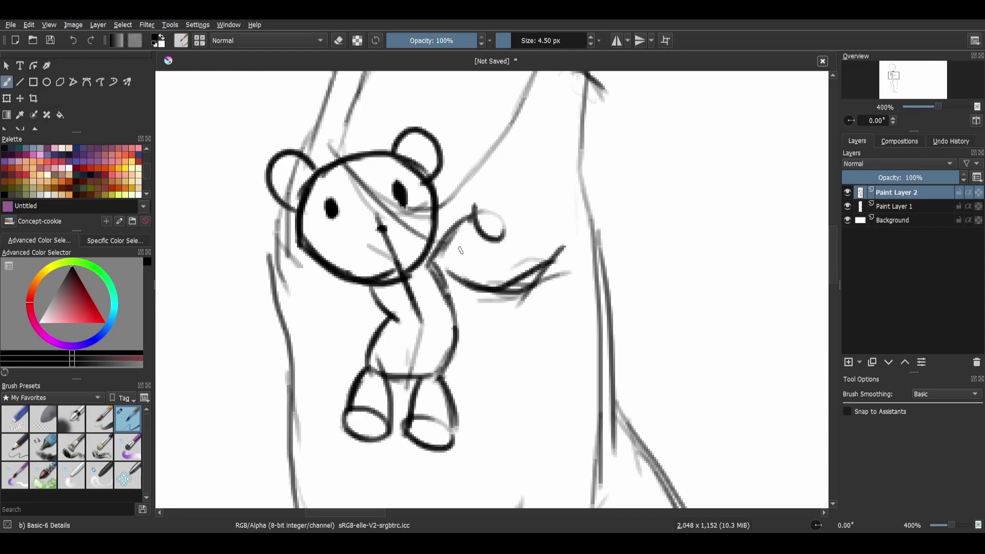
{"action": "left_click_drag", "start_coordinate": [433, 270], "coordinate": [503, 250]}
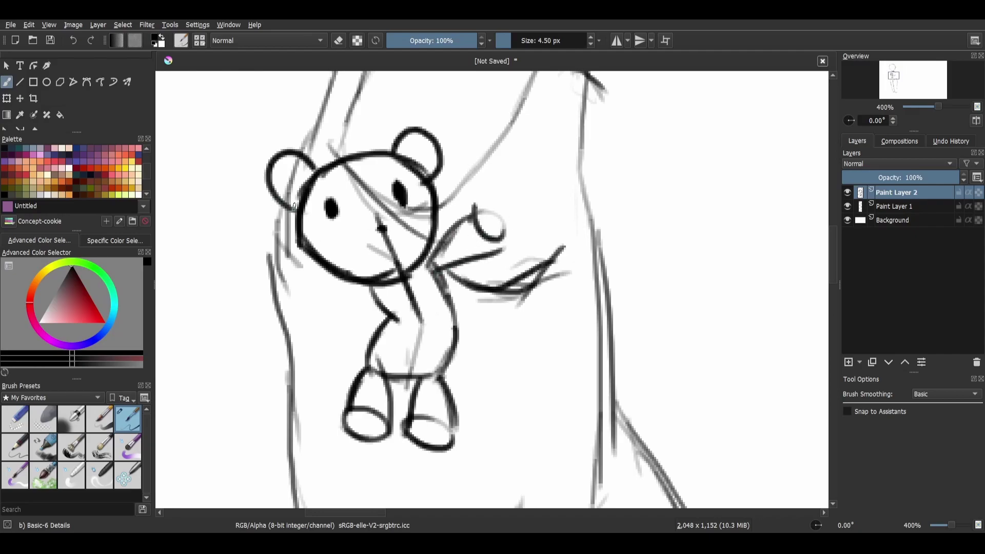
{"action": "mouse_move", "coordinate": [303, 246]}
{"action": "left_mouse_down"}
{"action": "mouse_move", "coordinate": [304, 269]}
{"action": "mouse_move", "coordinate": [350, 277]}
{"action": "left_mouse_up"}
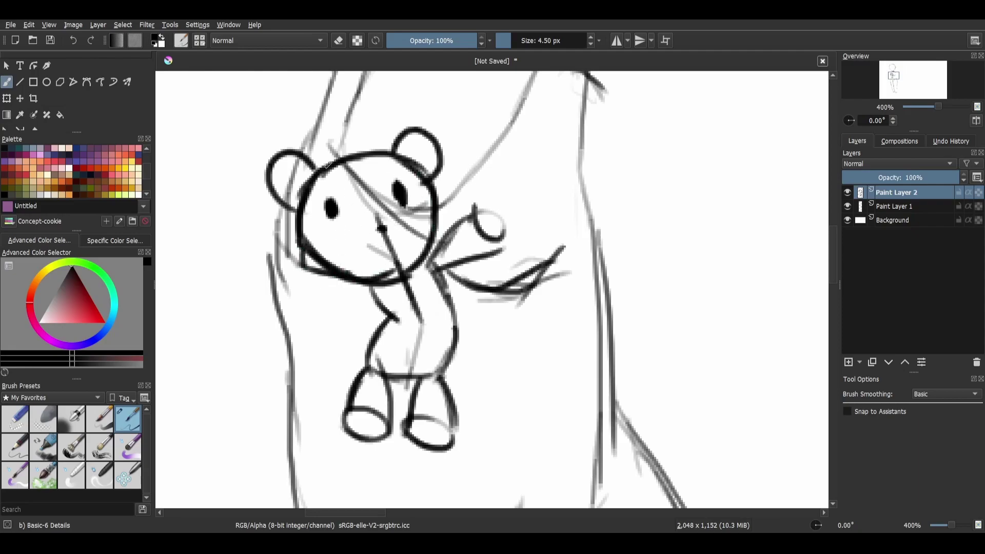
Step: Erase both of the teddy bear's eyes with the Eraser Small preset at 25 px
{"action": "right_click", "coordinate": [358, 275]}
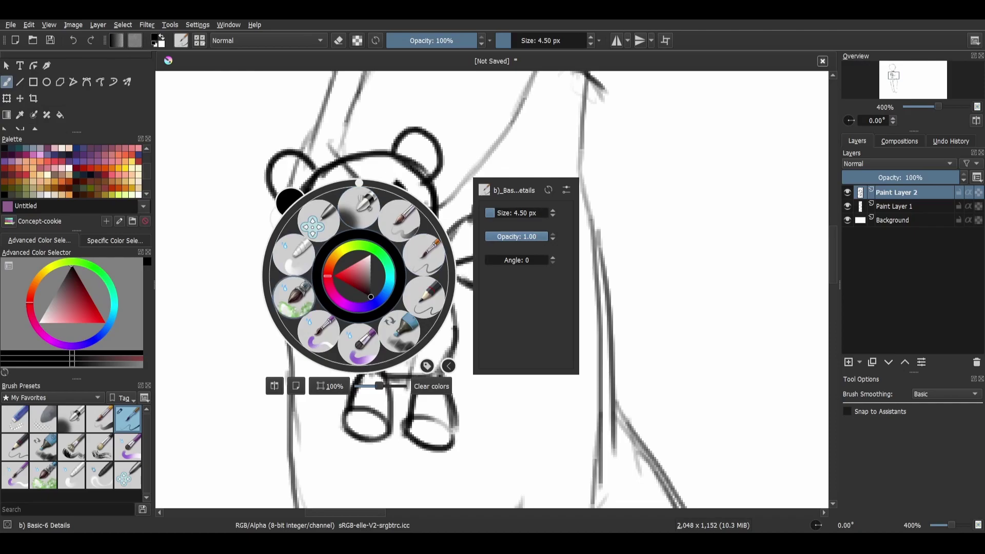
{"action": "key", "text": "/"}
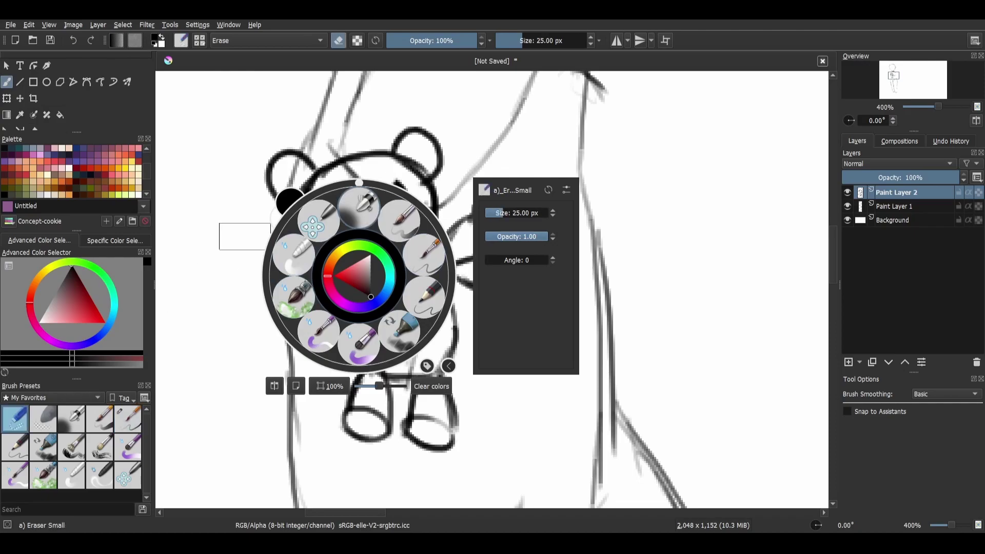
{"action": "left_click", "coordinate": [234, 248]}
{"action": "mouse_move", "coordinate": [363, 200]}
{"action": "left_mouse_down"}
{"action": "mouse_move", "coordinate": [336, 207]}
{"action": "mouse_move", "coordinate": [372, 194]}
{"action": "mouse_move", "coordinate": [399, 205]}
{"action": "left_mouse_up"}
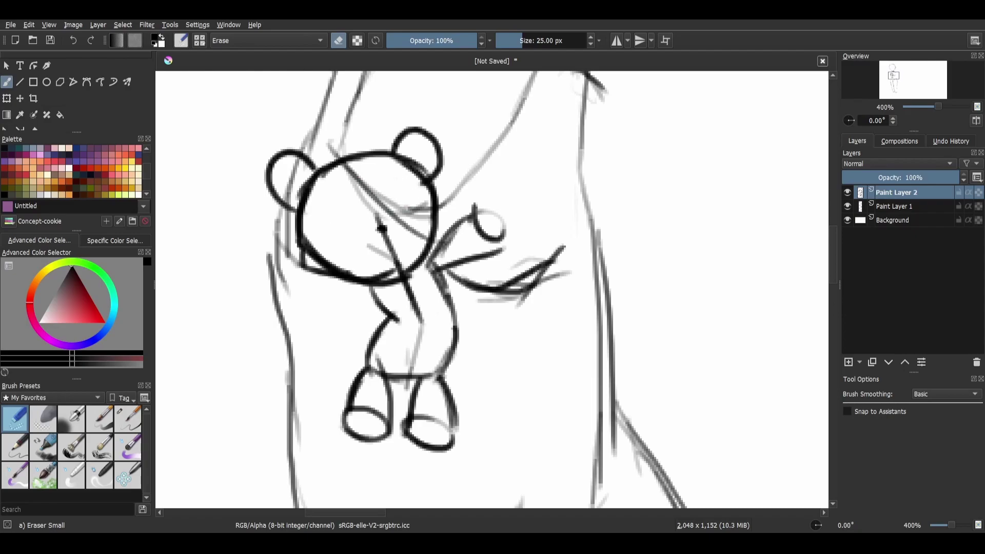
Step: Redraw the teddy bear's two eyes as larger filled ovals and add a curved smile below the nose with the Basic-6 Details brush
{"action": "key", "text": "e"}
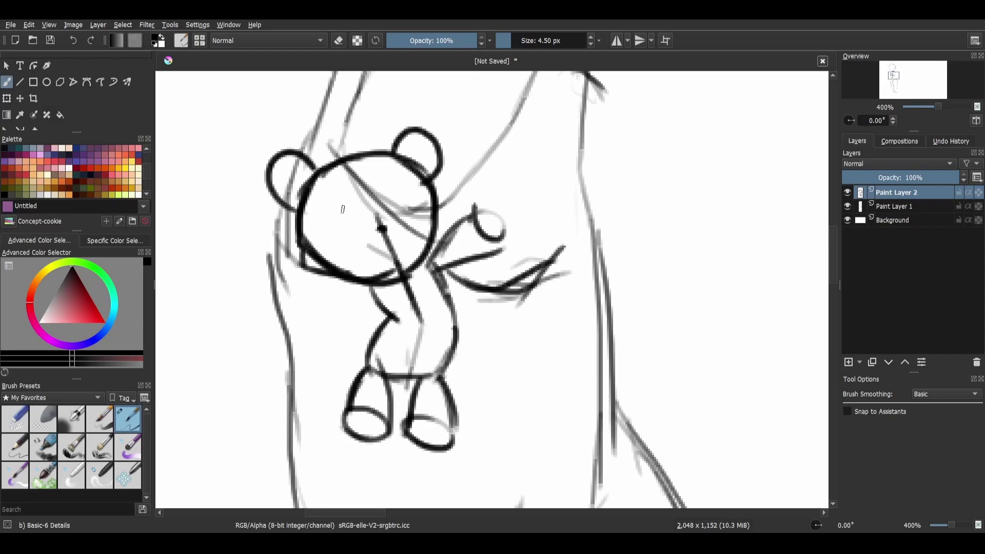
{"action": "left_click_drag", "start_coordinate": [324, 203], "coordinate": [334, 215]}
{"action": "mouse_move", "coordinate": [395, 193]}
{"action": "left_mouse_down"}
{"action": "mouse_move", "coordinate": [396, 182]}
{"action": "mouse_move", "coordinate": [401, 197]}
{"action": "mouse_move", "coordinate": [394, 177]}
{"action": "mouse_move", "coordinate": [398, 207]}
{"action": "left_mouse_up"}
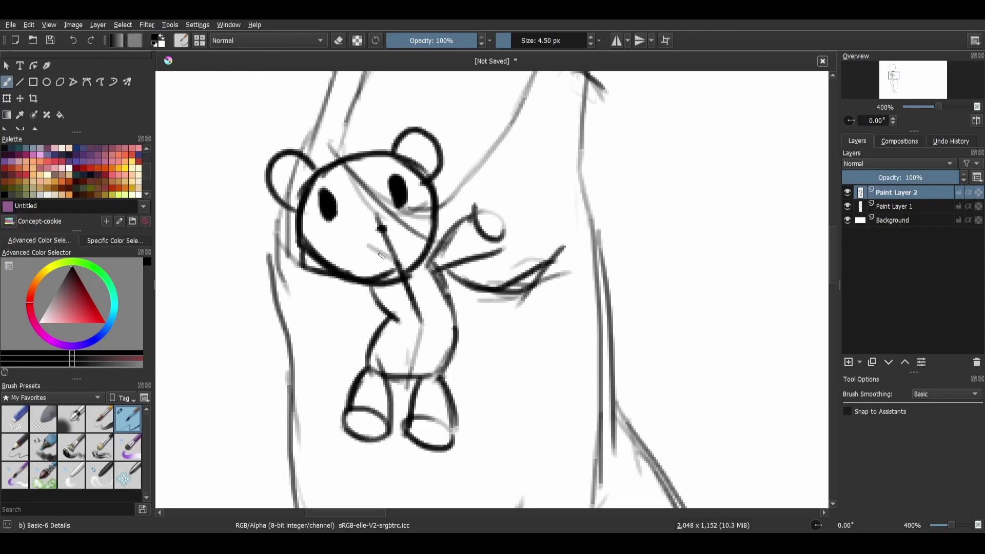
{"action": "mouse_move", "coordinate": [369, 247]}
{"action": "left_mouse_down"}
{"action": "mouse_move", "coordinate": [392, 250]}
{"action": "mouse_move", "coordinate": [405, 239]}
{"action": "left_mouse_up"}
Step: Erase notches from the lower parts of the teddy bear's eyes, and return to the Basic-6 Details brush at 4.50 px
{"action": "left_click", "coordinate": [14, 418]}
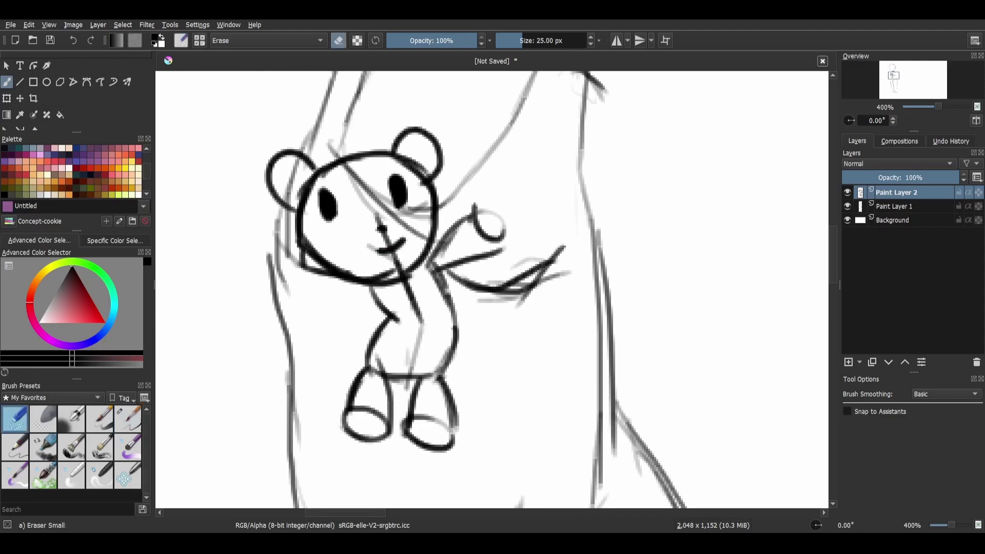
{"action": "left_click_drag", "start_coordinate": [338, 227], "coordinate": [349, 219]}
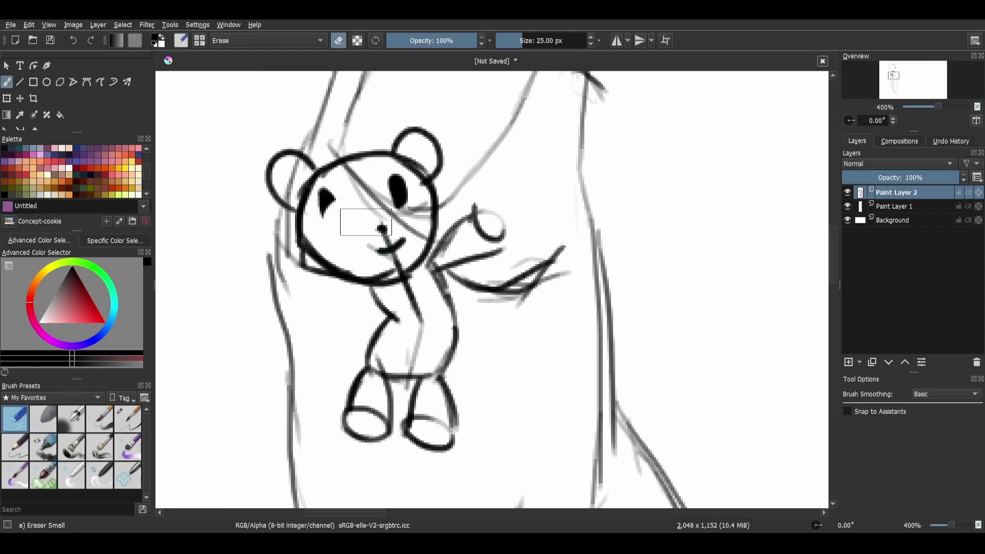
{"action": "left_click_drag", "start_coordinate": [411, 207], "coordinate": [421, 213]}
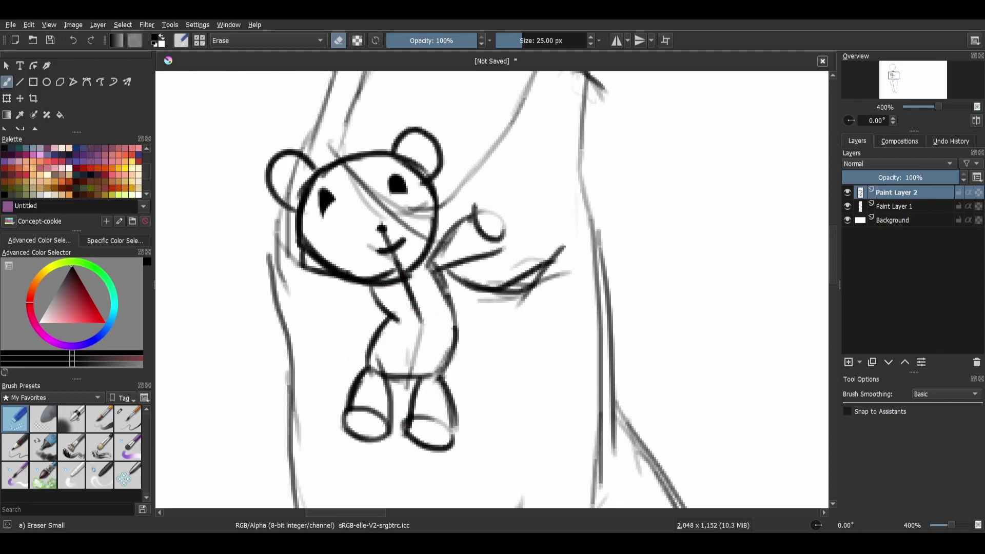
{"action": "left_click", "coordinate": [100, 418]}
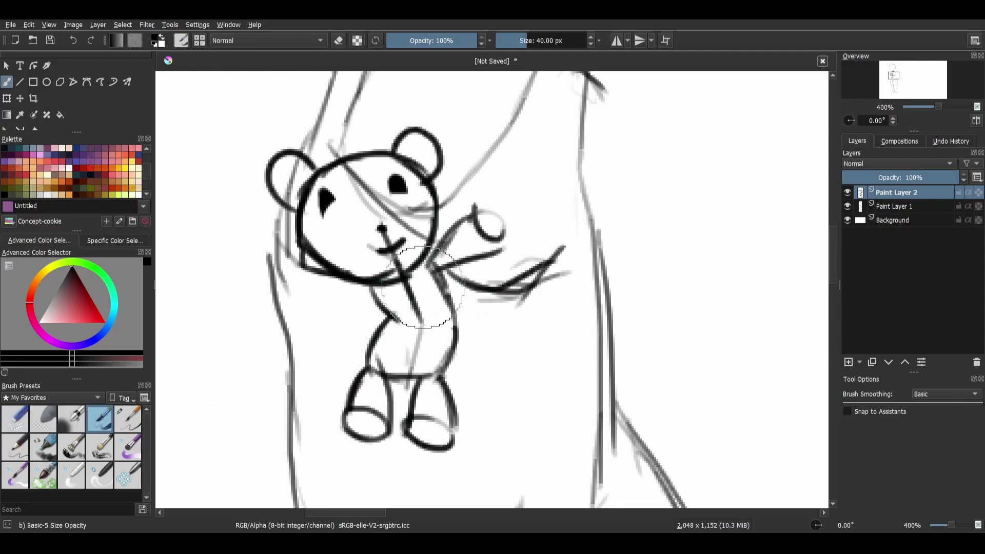
{"action": "left_click", "coordinate": [128, 418]}
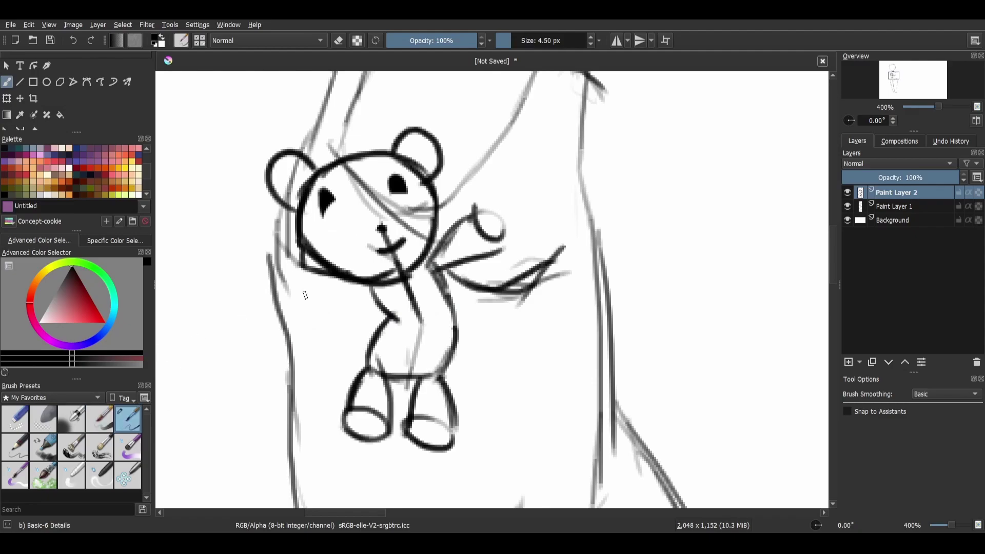
Step: Draw the forearm's upper contour across the chest under the teddy bear's head and a curved elbow outside the torso's left side
{"action": "key", "text": "minus"}
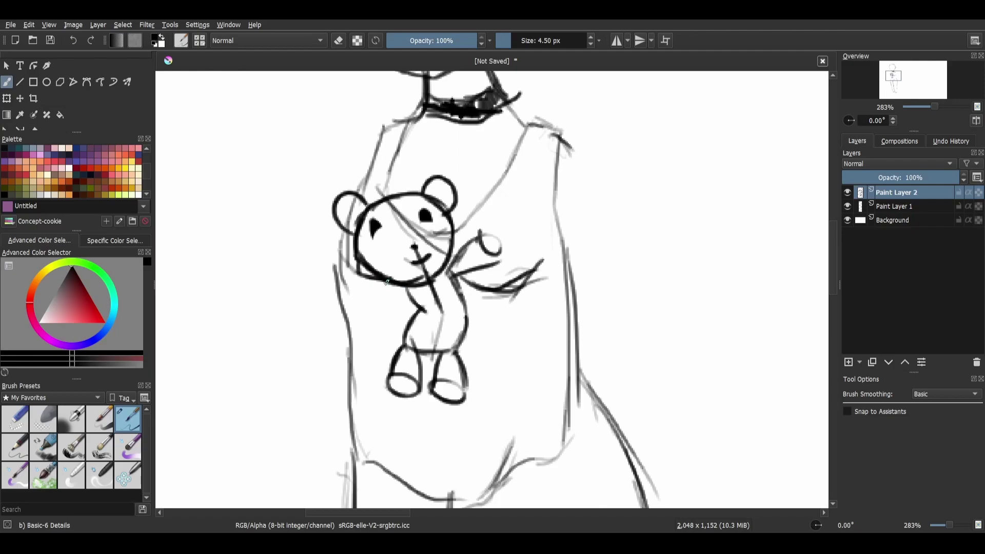
{"action": "left_click_drag", "start_coordinate": [350, 293], "coordinate": [405, 297]}
{"action": "left_click_drag", "start_coordinate": [339, 275], "coordinate": [423, 295]}
{"action": "left_click_drag", "start_coordinate": [365, 284], "coordinate": [499, 309]}
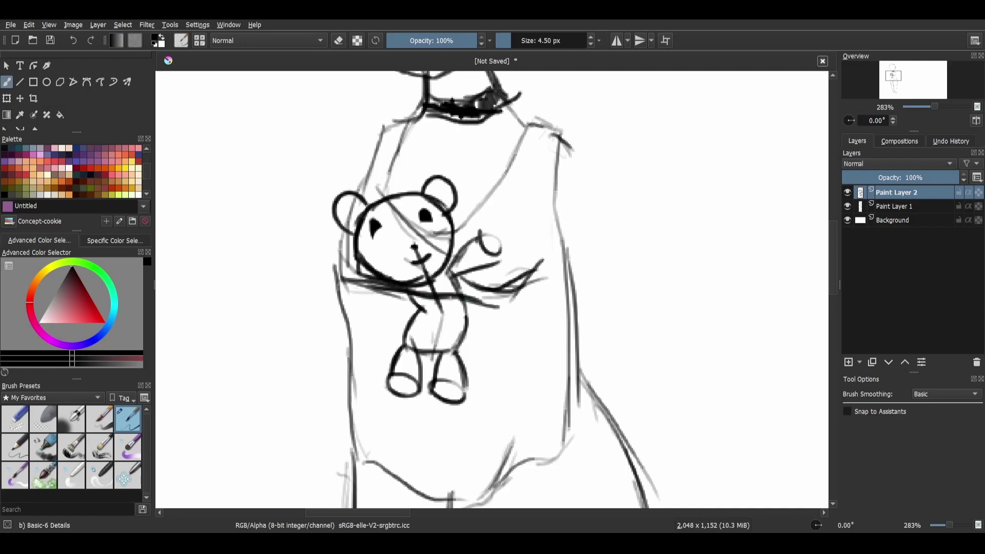
{"action": "mouse_move", "coordinate": [314, 298]}
{"action": "left_mouse_down"}
{"action": "mouse_move", "coordinate": [365, 339]}
{"action": "mouse_move", "coordinate": [347, 331]}
{"action": "left_mouse_up"}
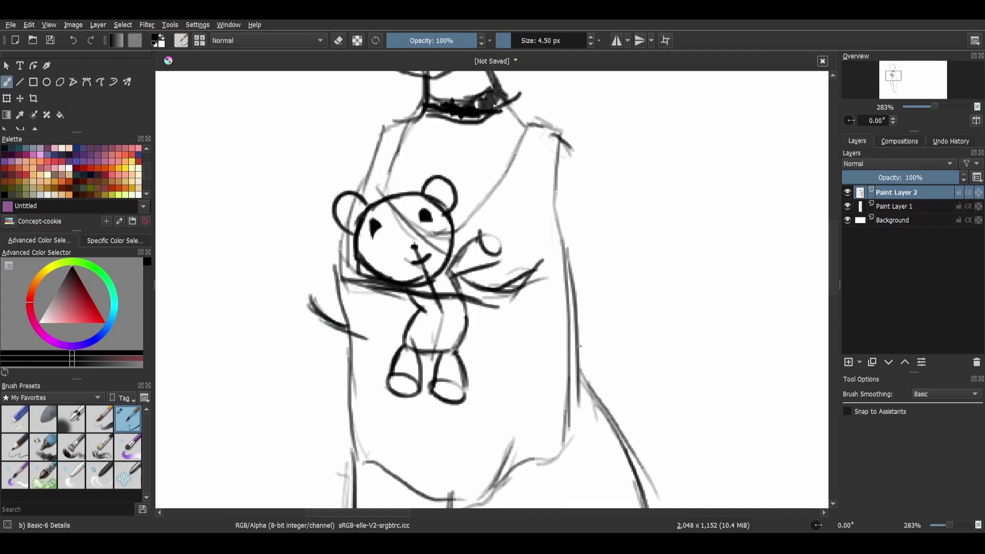
Step: Draw the figure's right-hand arm from the shoulder down to a bent elbow beside the waist, reinforcing its outer contour
{"action": "mouse_move", "coordinate": [570, 356]}
{"action": "left_mouse_down"}
{"action": "mouse_move", "coordinate": [599, 338]}
{"action": "mouse_move", "coordinate": [561, 345]}
{"action": "mouse_move", "coordinate": [614, 332]}
{"action": "left_mouse_up"}
{"action": "left_click_drag", "start_coordinate": [563, 134], "coordinate": [612, 245]}
{"action": "left_click_drag", "start_coordinate": [599, 198], "coordinate": [608, 287]}
{"action": "left_click_drag", "start_coordinate": [603, 236], "coordinate": [609, 345]}
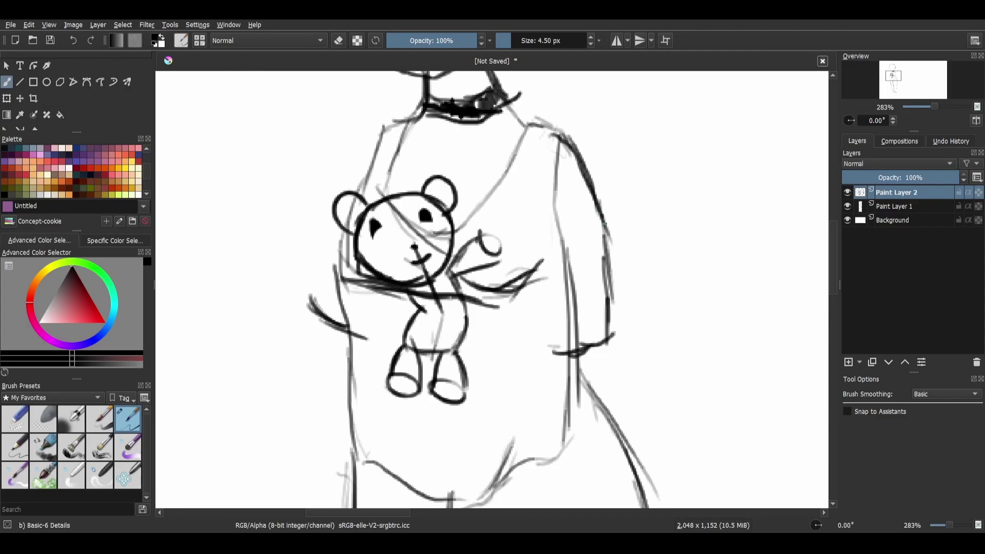
{"action": "left_click_drag", "start_coordinate": [601, 212], "coordinate": [610, 333]}
{"action": "left_click_drag", "start_coordinate": [606, 295], "coordinate": [613, 348]}
Step: Draw the figure's left-hand upper arm from the shoulder behind the bear's ear down to the elbow
{"action": "left_click_drag", "start_coordinate": [380, 127], "coordinate": [340, 198]}
{"action": "left_click_drag", "start_coordinate": [306, 294], "coordinate": [337, 199]}
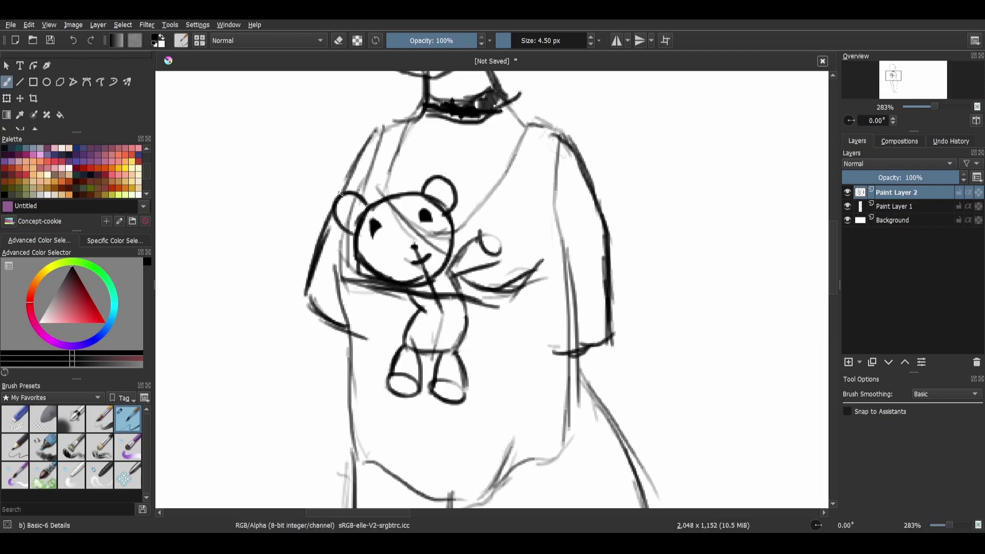
{"action": "left_click_drag", "start_coordinate": [388, 124], "coordinate": [362, 143]}
Step: Draw the crossed forearms over the teddy bear's body, connecting both elbows with upper and lower contours
{"action": "key", "text": "ctrl+minus"}
{"action": "key", "text": "ctrl+minus"}
{"action": "key", "text": "ctrl+minus"}
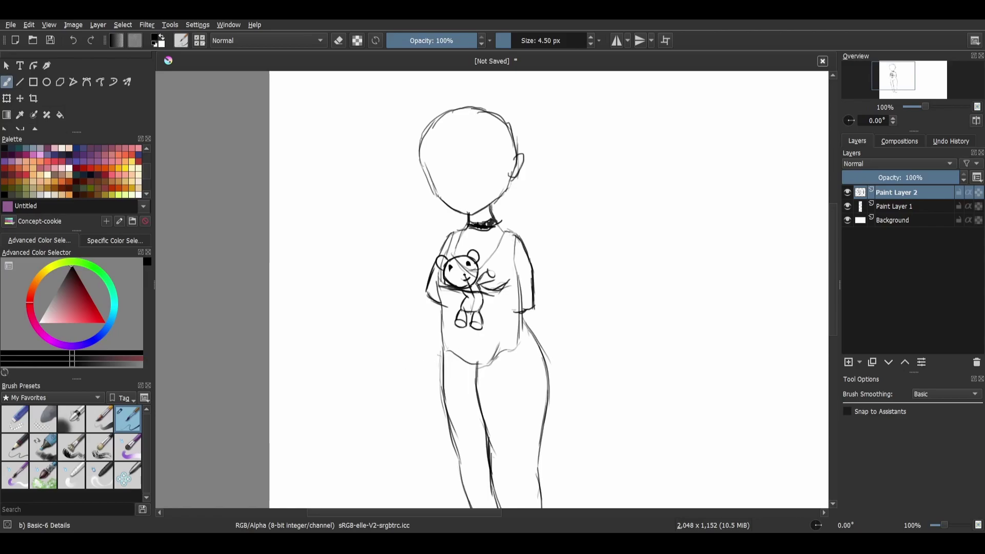
{"action": "left_click_drag", "start_coordinate": [491, 308], "coordinate": [472, 209]}
{"action": "scroll", "coordinate": [384, 304], "scroll_direction": "up", "scroll_amount": 5}
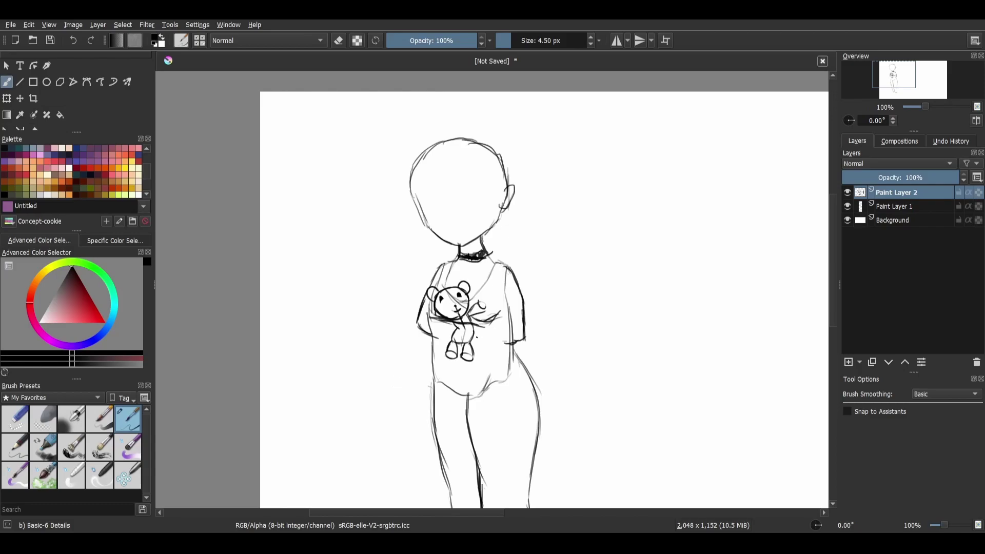
{"action": "key", "text": "ctrl+plus"}
{"action": "key", "text": "ctrl+plus"}
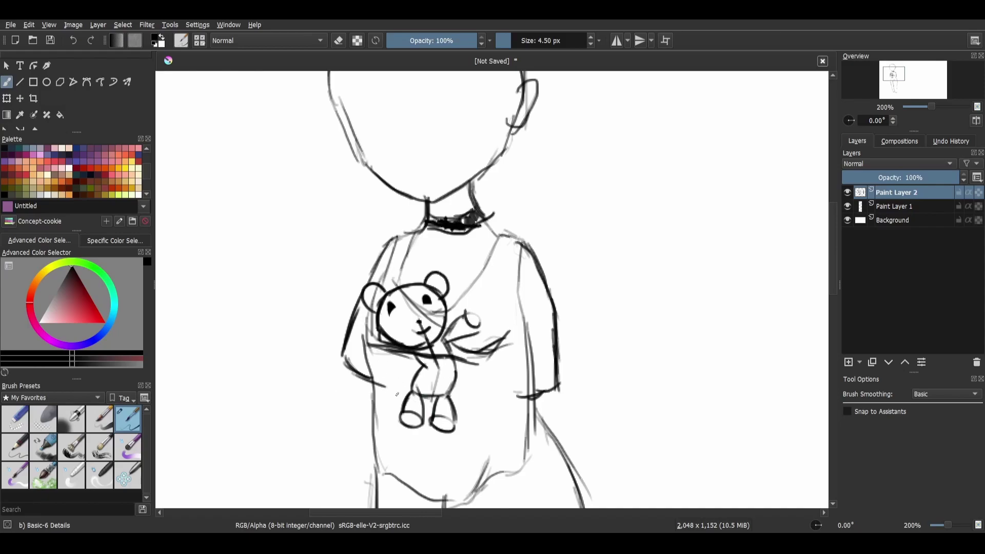
{"action": "mouse_move", "coordinate": [384, 385]}
{"action": "left_mouse_down"}
{"action": "mouse_move", "coordinate": [517, 363]}
{"action": "mouse_move", "coordinate": [478, 366]}
{"action": "mouse_move", "coordinate": [506, 369]}
{"action": "mouse_move", "coordinate": [539, 354]}
{"action": "mouse_move", "coordinate": [534, 378]}
{"action": "left_mouse_up"}
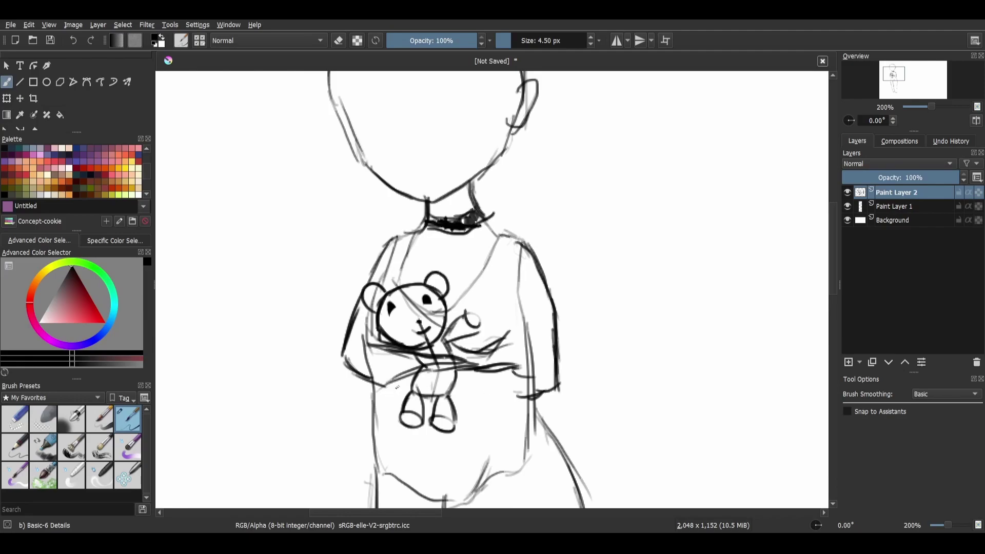
{"action": "left_click_drag", "start_coordinate": [391, 388], "coordinate": [527, 394]}
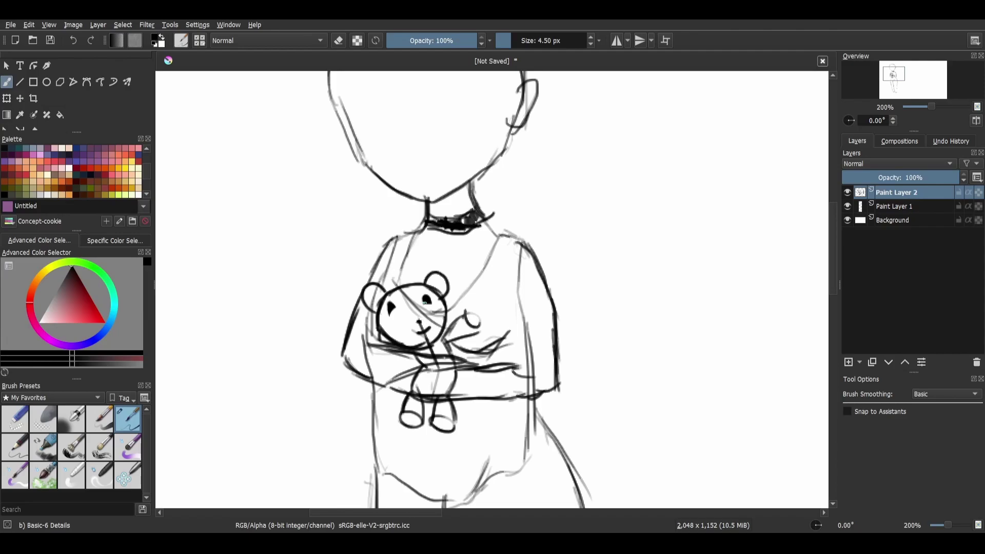
Step: Erase the teddy bear's body lines that show through the crossed forearms using Eraser Small
{"action": "key", "text": "minus"}
{"action": "left_click_drag", "start_coordinate": [492, 329], "coordinate": [437, 204]}
{"action": "scroll", "coordinate": [492, 287], "scroll_direction": "up", "scroll_amount": 5}
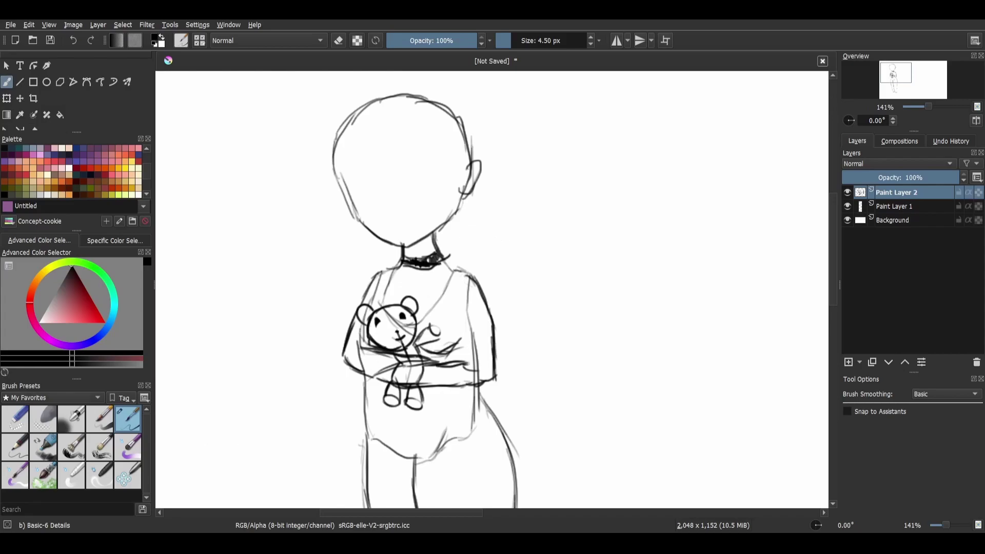
{"action": "key", "text": "slash"}
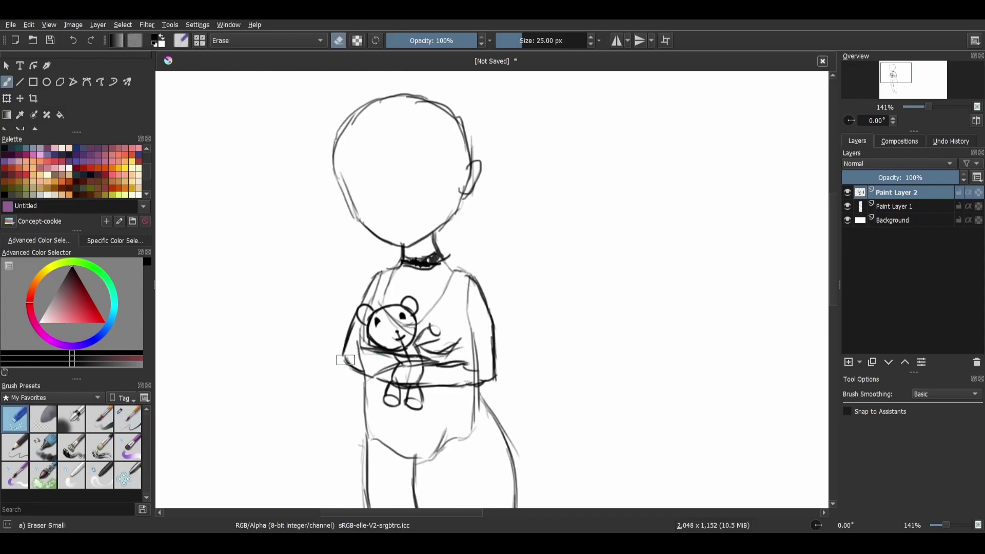
{"action": "mouse_move", "coordinate": [397, 367]}
{"action": "left_mouse_down"}
{"action": "mouse_move", "coordinate": [420, 370]}
{"action": "mouse_move", "coordinate": [402, 364]}
{"action": "mouse_move", "coordinate": [397, 377]}
{"action": "mouse_move", "coordinate": [416, 376]}
{"action": "left_mouse_up"}
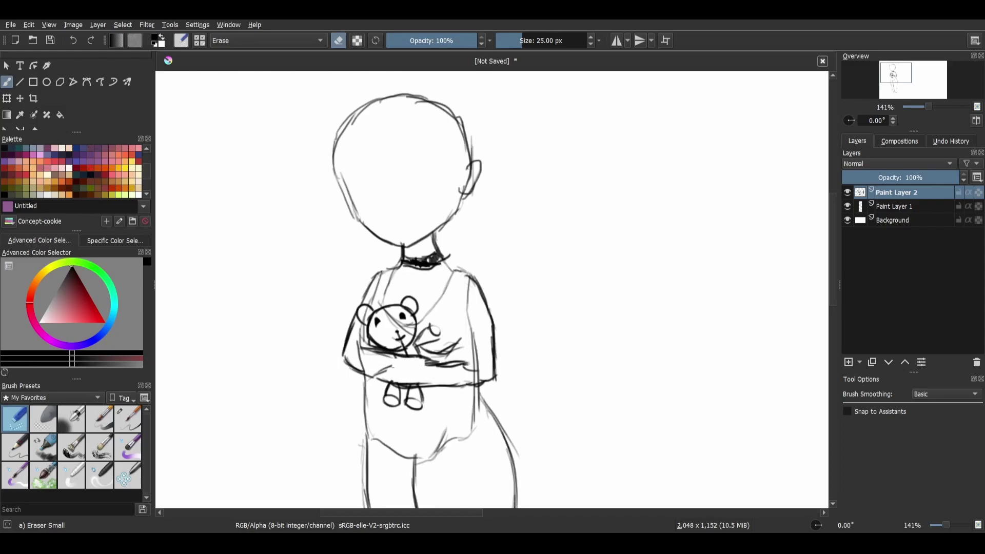
Step: Erase the crossed forearms' contours between the teddy bear's head and feet using Eraser Small at 25 px
{"action": "key", "text": "/"}
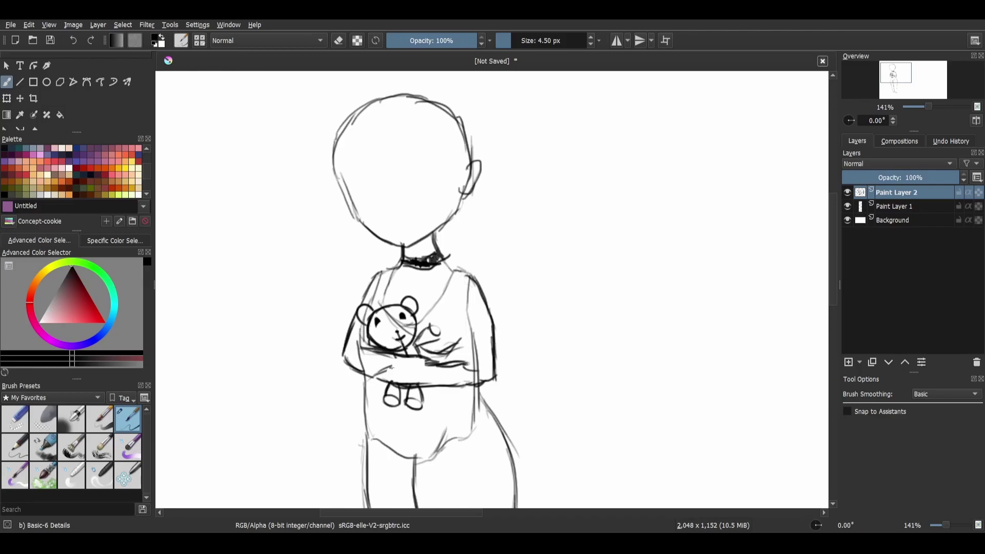
{"action": "right_click", "coordinate": [317, 385]}
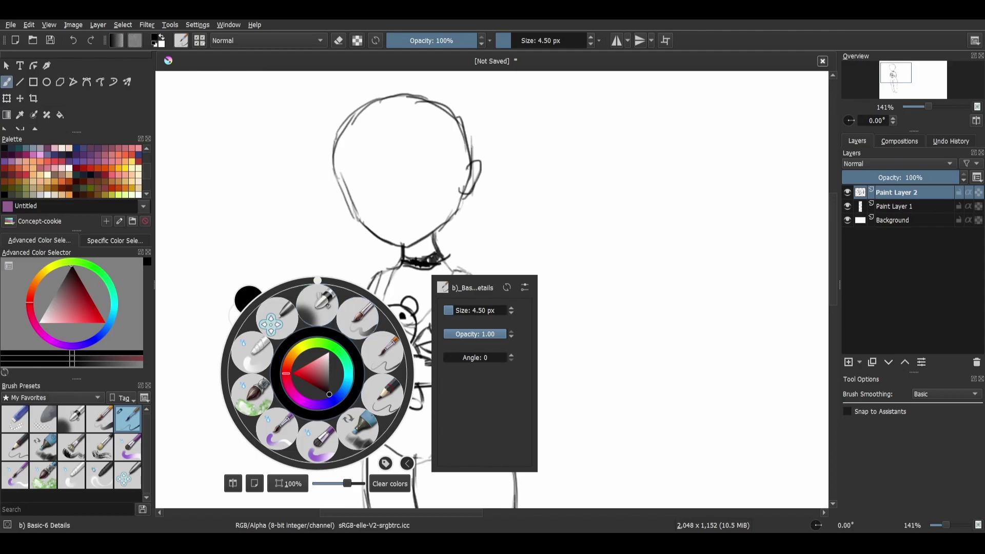
{"action": "left_click", "coordinate": [14, 418]}
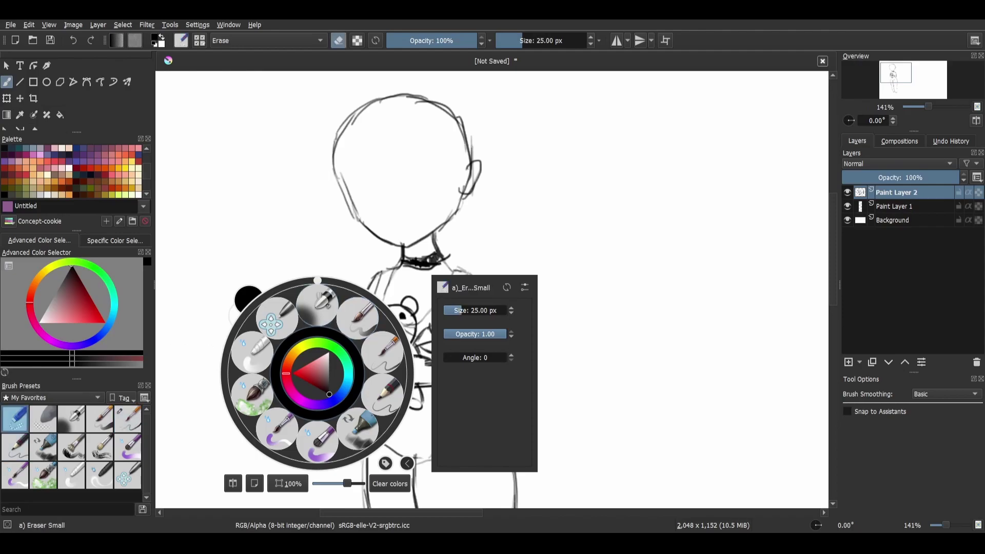
{"action": "left_click", "coordinate": [189, 333]}
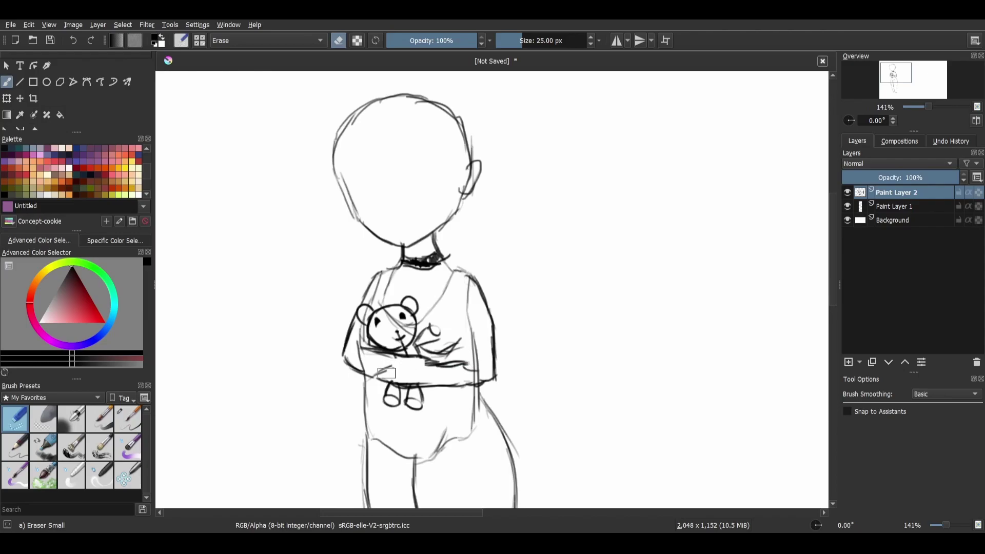
{"action": "mouse_move", "coordinate": [381, 375]}
{"action": "left_mouse_down"}
{"action": "mouse_move", "coordinate": [451, 383]}
{"action": "mouse_move", "coordinate": [442, 361]}
{"action": "mouse_move", "coordinate": [399, 358]}
{"action": "mouse_move", "coordinate": [425, 370]}
{"action": "mouse_move", "coordinate": [373, 356]}
{"action": "mouse_move", "coordinate": [372, 371]}
{"action": "mouse_move", "coordinate": [405, 393]}
{"action": "left_mouse_up"}
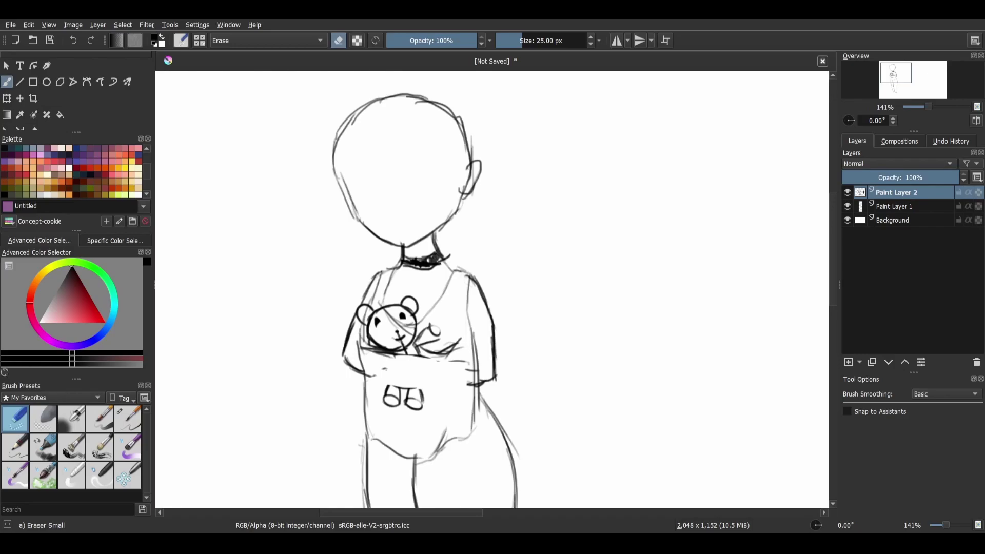
{"action": "key", "text": "slash"}
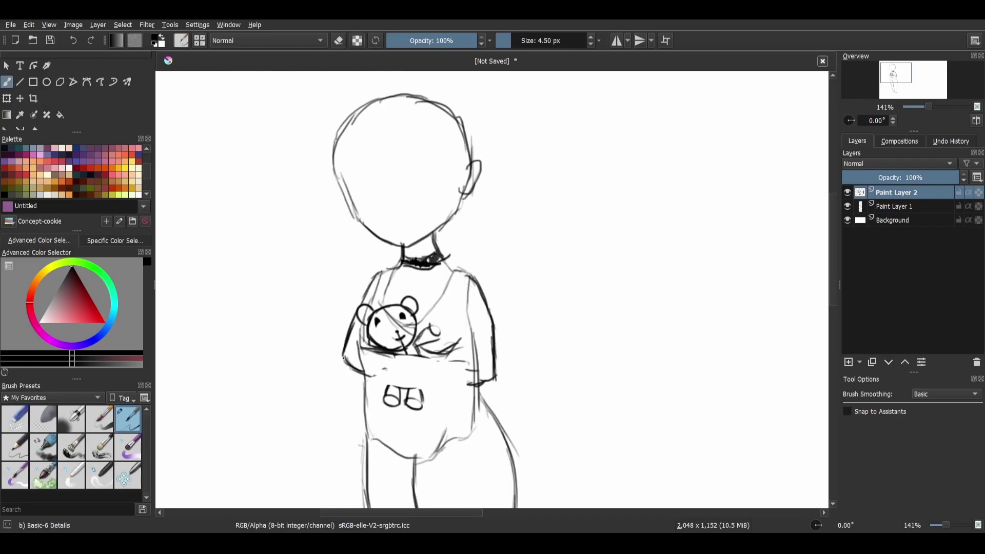
Step: Erase both upper arms and elbows outside the torso with Eraser Small, leaving the torso sides and teddy bear
{"action": "scroll", "coordinate": [493, 355], "scroll_direction": "up", "scroll_amount": 2}
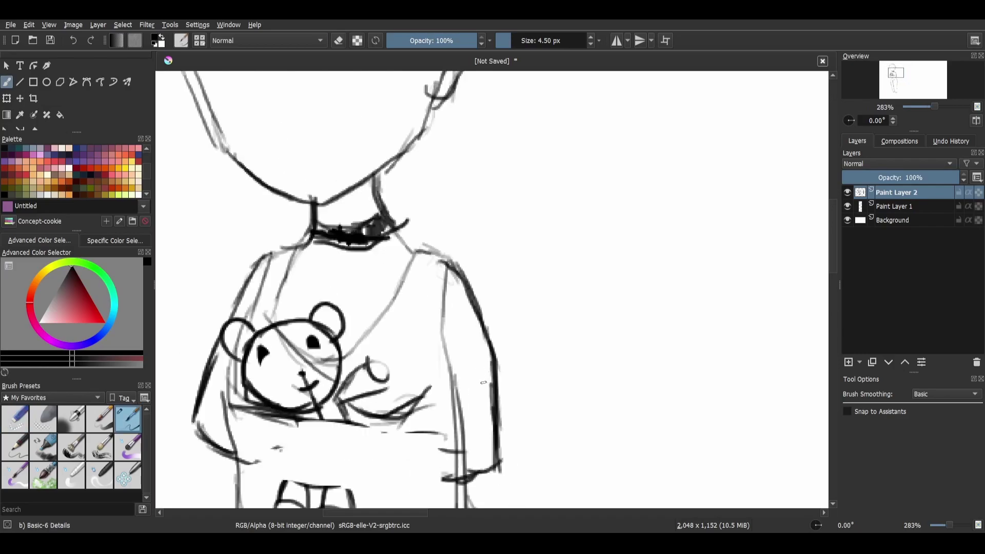
{"action": "left_click_drag", "start_coordinate": [465, 420], "coordinate": [516, 336]}
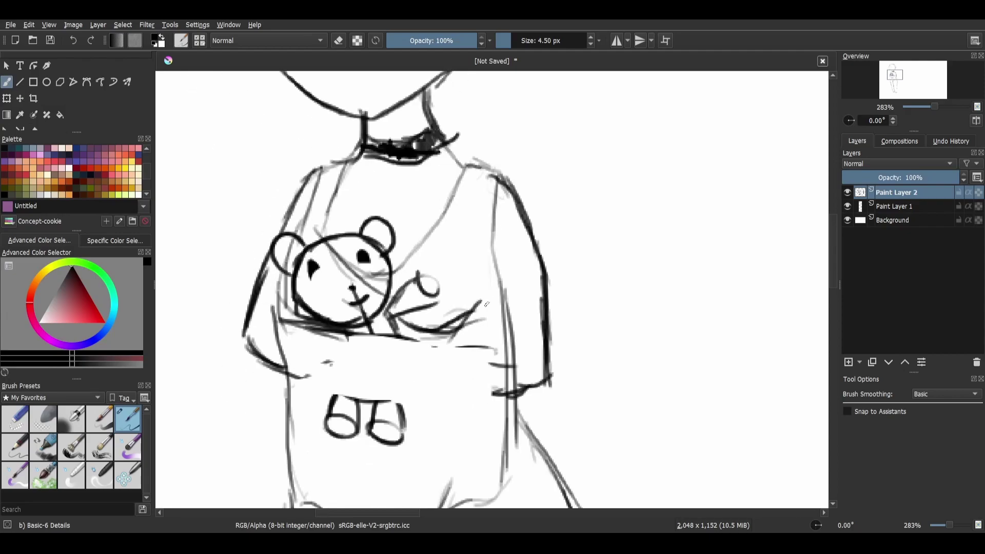
{"action": "right_click", "coordinate": [518, 296]}
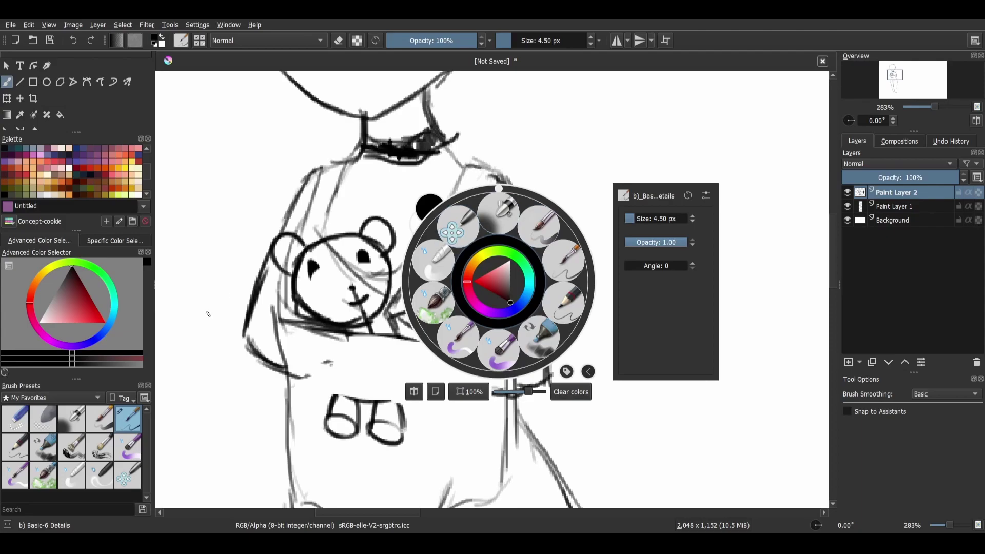
{"action": "left_click", "coordinate": [15, 418]}
{"action": "left_click", "coordinate": [537, 156]}
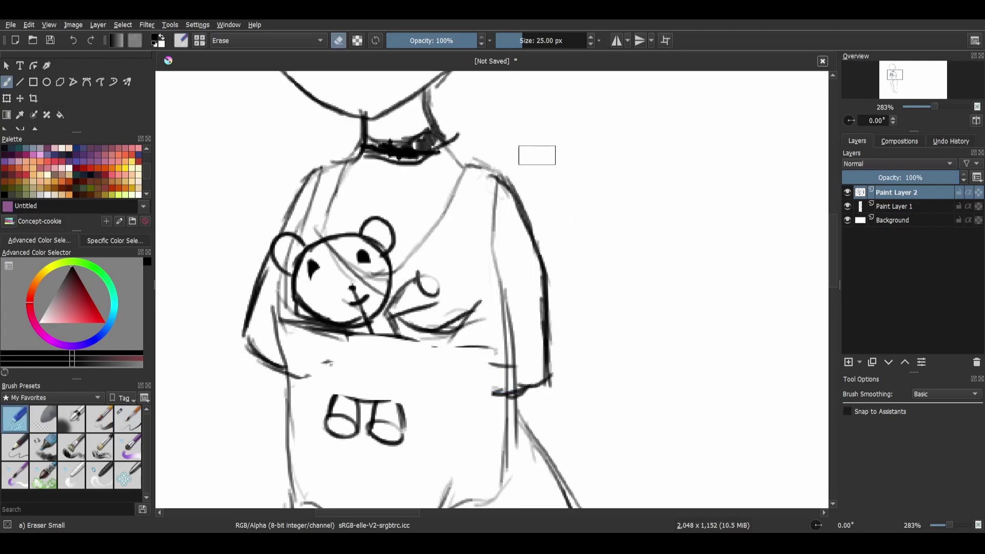
{"action": "mouse_move", "coordinate": [511, 171]}
{"action": "left_mouse_down"}
{"action": "mouse_move", "coordinate": [548, 345]}
{"action": "mouse_move", "coordinate": [534, 380]}
{"action": "left_mouse_up"}
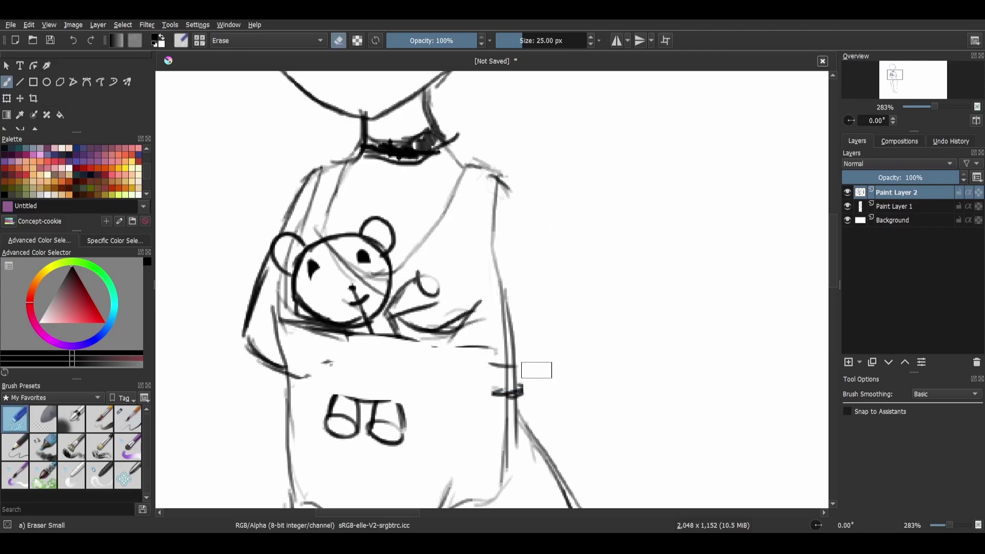
{"action": "mouse_move", "coordinate": [278, 206]}
{"action": "left_mouse_down"}
{"action": "mouse_move", "coordinate": [301, 183]}
{"action": "mouse_move", "coordinate": [274, 223]}
{"action": "left_mouse_up"}
{"action": "left_click_drag", "start_coordinate": [249, 281], "coordinate": [243, 394]}
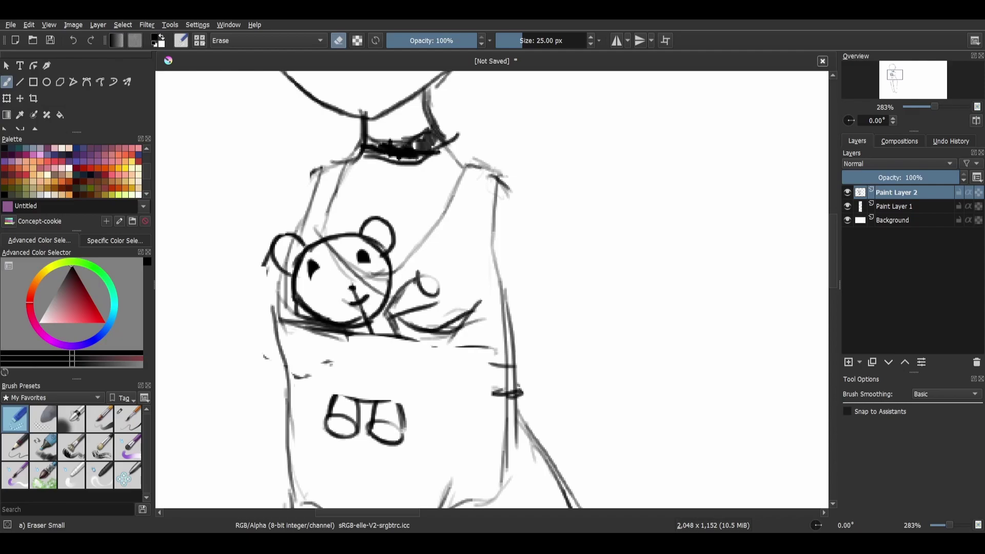
Step: Redraw the left-hand upper arm's outer contour with Basic-6 Details, slanting from the shoulder out to an elbow beside the bear
{"action": "left_click", "coordinate": [127, 418]}
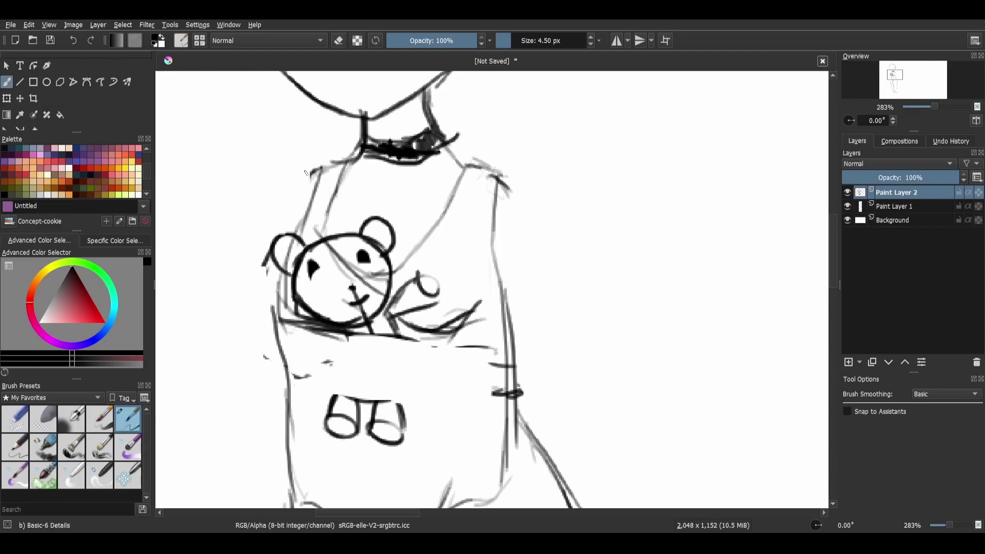
{"action": "left_click_drag", "start_coordinate": [319, 169], "coordinate": [294, 193]}
{"action": "left_click_drag", "start_coordinate": [312, 166], "coordinate": [281, 205]}
{"action": "left_click_drag", "start_coordinate": [303, 175], "coordinate": [263, 228]}
{"action": "left_click_drag", "start_coordinate": [288, 195], "coordinate": [229, 310]}
{"action": "mouse_move", "coordinate": [247, 266]}
{"action": "left_mouse_down"}
{"action": "mouse_move", "coordinate": [220, 337]}
{"action": "mouse_move", "coordinate": [245, 361]}
{"action": "left_mouse_up"}
Step: Draw the left-hand forearm from the elbow across the torso below the bear's head, with a curved wrist end
{"action": "mouse_move", "coordinate": [215, 331]}
{"action": "left_mouse_down"}
{"action": "mouse_move", "coordinate": [263, 376]}
{"action": "mouse_move", "coordinate": [378, 378]}
{"action": "left_mouse_up"}
{"action": "mouse_move", "coordinate": [386, 343]}
{"action": "left_mouse_down"}
{"action": "mouse_move", "coordinate": [369, 379]}
{"action": "mouse_move", "coordinate": [390, 373]}
{"action": "mouse_move", "coordinate": [382, 355]}
{"action": "left_mouse_up"}
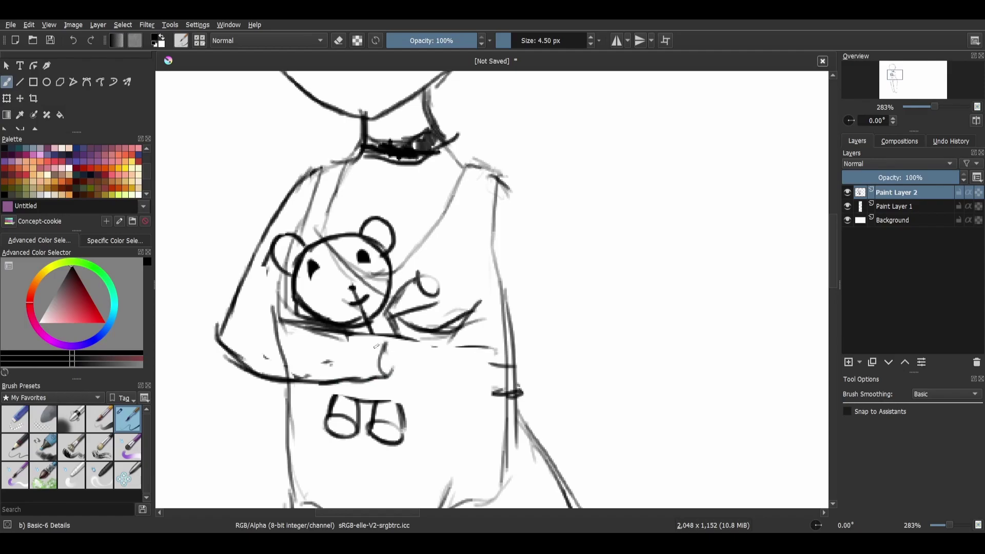
{"action": "mouse_move", "coordinate": [256, 318]}
{"action": "left_mouse_down"}
{"action": "mouse_move", "coordinate": [313, 317]}
{"action": "mouse_move", "coordinate": [386, 349]}
{"action": "left_mouse_up"}
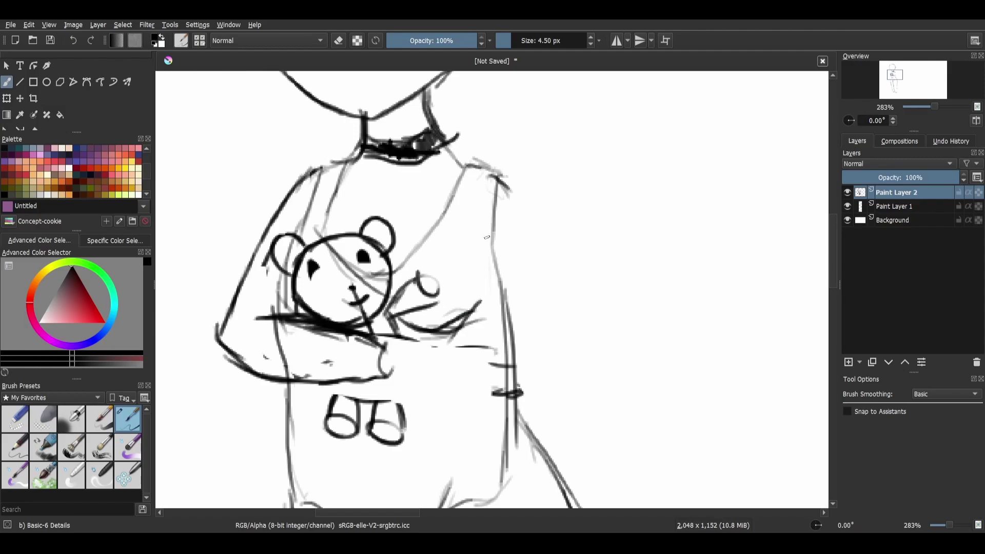
Step: Draw the right-hand arm's outer contour from the rounded shoulder, slanting inward down to an elbow over the waist
{"action": "mouse_move", "coordinate": [497, 177]}
{"action": "left_mouse_down"}
{"action": "mouse_move", "coordinate": [537, 201]}
{"action": "mouse_move", "coordinate": [537, 258]}
{"action": "mouse_move", "coordinate": [541, 237]}
{"action": "mouse_move", "coordinate": [540, 247]}
{"action": "left_mouse_up"}
{"action": "left_click_drag", "start_coordinate": [540, 247], "coordinate": [520, 328]}
{"action": "left_click_drag", "start_coordinate": [542, 225], "coordinate": [523, 291]}
{"action": "left_click_drag", "start_coordinate": [536, 243], "coordinate": [506, 328]}
{"action": "left_click_drag", "start_coordinate": [532, 264], "coordinate": [472, 410]}
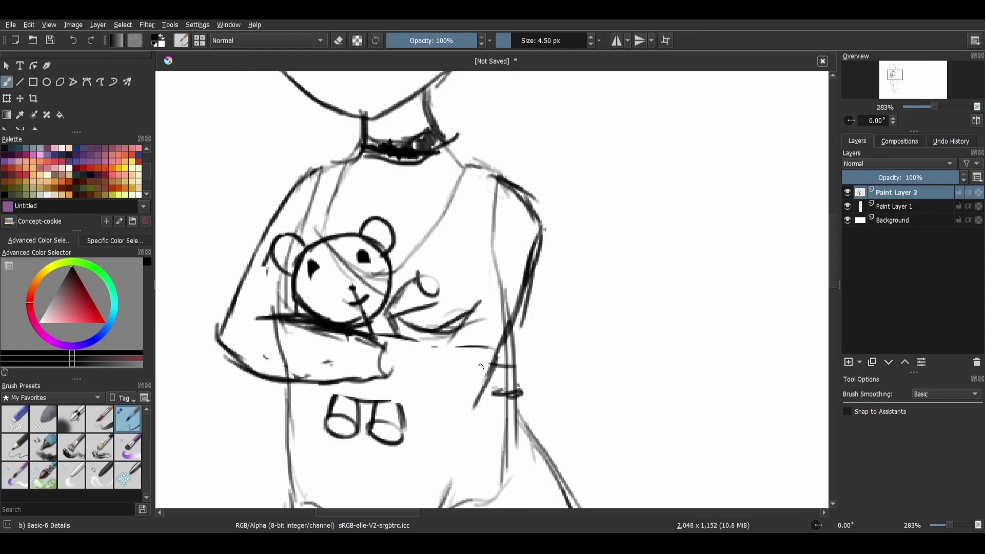
Step: Draw the right-hand upper arm's inner contour from the shoulder diagonally down towards the chest
{"action": "left_click_drag", "start_coordinate": [497, 185], "coordinate": [478, 244]}
{"action": "left_click_drag", "start_coordinate": [493, 205], "coordinate": [479, 257]}
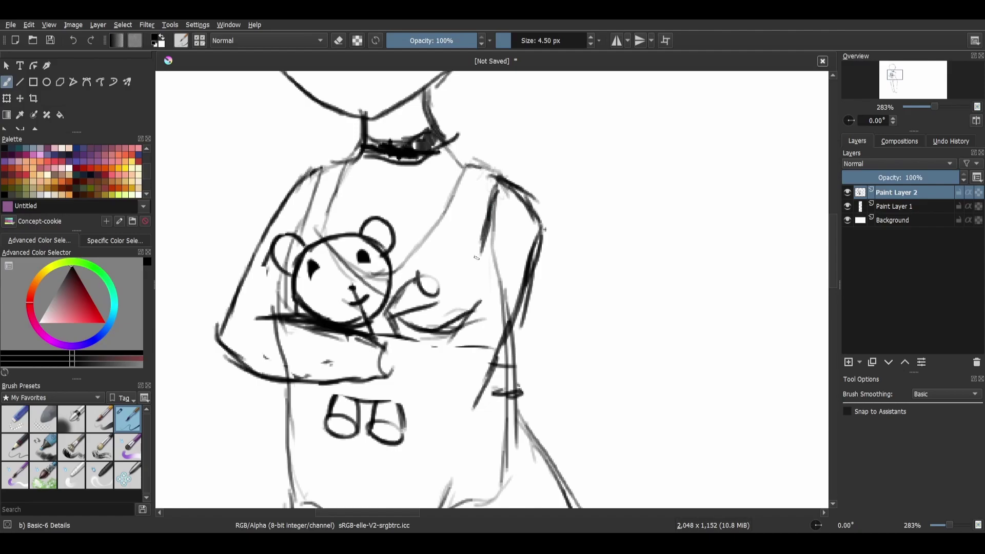
{"action": "left_click_drag", "start_coordinate": [503, 182], "coordinate": [478, 258]}
{"action": "left_click_drag", "start_coordinate": [491, 225], "coordinate": [467, 285]}
{"action": "left_click_drag", "start_coordinate": [476, 247], "coordinate": [455, 306]}
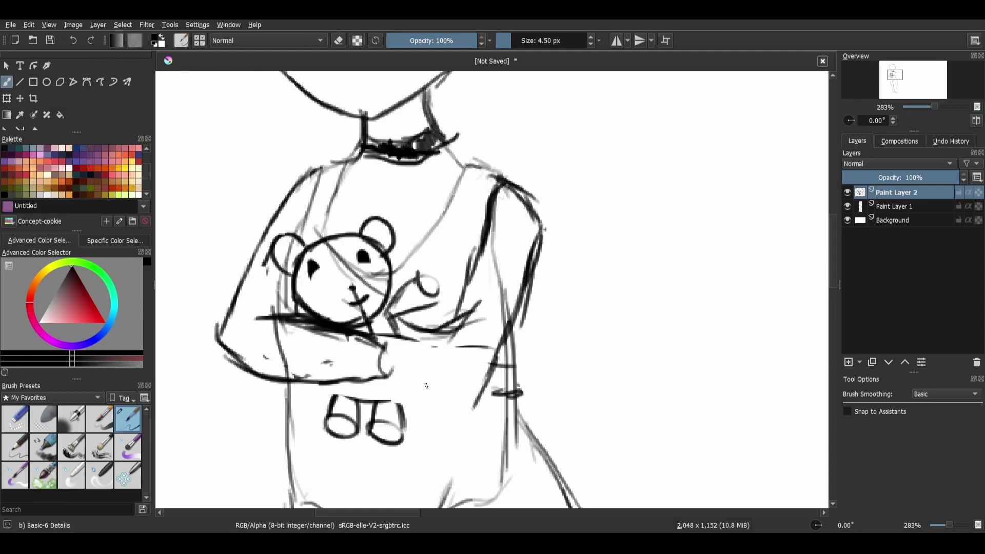
Step: Draw the right-hand forearm's lower and upper contours from the elbow to the other wrist, joining the upper arm's inner line
{"action": "left_click_drag", "start_coordinate": [369, 382], "coordinate": [476, 403]}
{"action": "left_click_drag", "start_coordinate": [464, 291], "coordinate": [446, 332]}
{"action": "left_click_drag", "start_coordinate": [379, 335], "coordinate": [457, 333]}
{"action": "left_click_drag", "start_coordinate": [466, 290], "coordinate": [454, 321]}
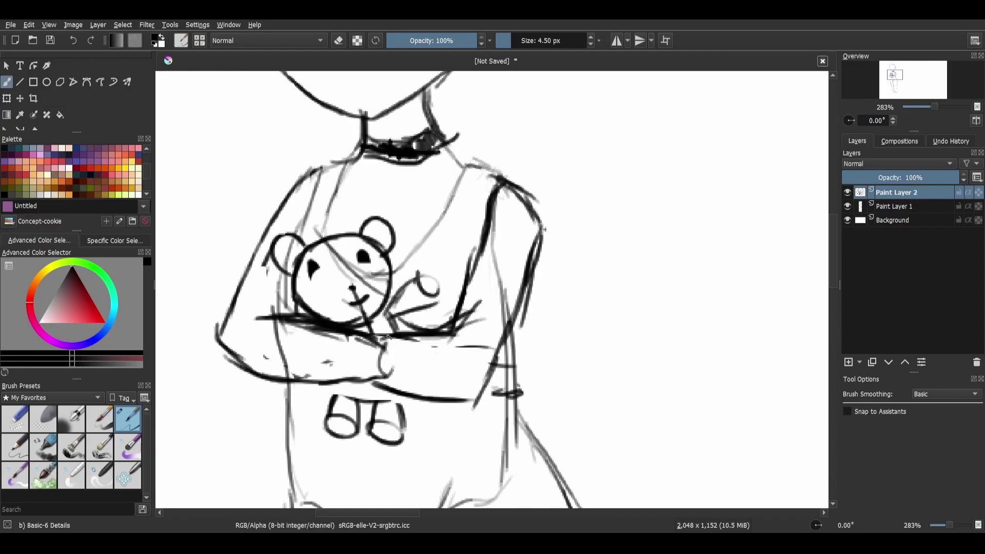
{"action": "mouse_move", "coordinate": [378, 341]}
{"action": "left_mouse_down"}
{"action": "mouse_move", "coordinate": [429, 339]}
{"action": "mouse_move", "coordinate": [427, 381]}
{"action": "left_mouse_up"}
{"action": "mouse_move", "coordinate": [441, 336]}
{"action": "left_mouse_down"}
{"action": "mouse_move", "coordinate": [431, 388]}
{"action": "mouse_move", "coordinate": [449, 392]}
{"action": "mouse_move", "coordinate": [443, 374]}
{"action": "left_mouse_up"}
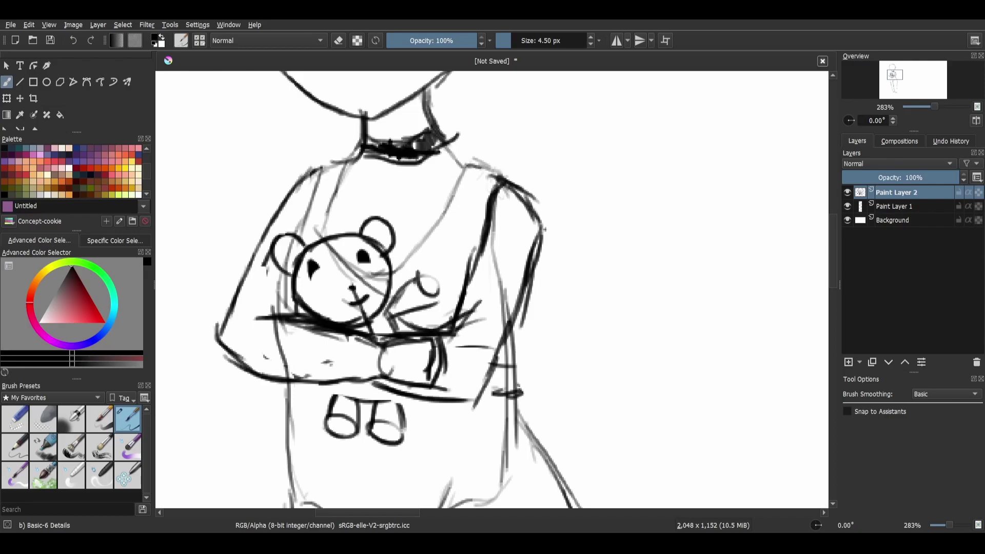
{"action": "key", "text": "ctrl+z"}
{"action": "key", "text": "ctrl+z"}
{"action": "key", "text": "ctrl+z"}
{"action": "key", "text": "ctrl+z"}
{"action": "key", "text": "ctrl+z"}
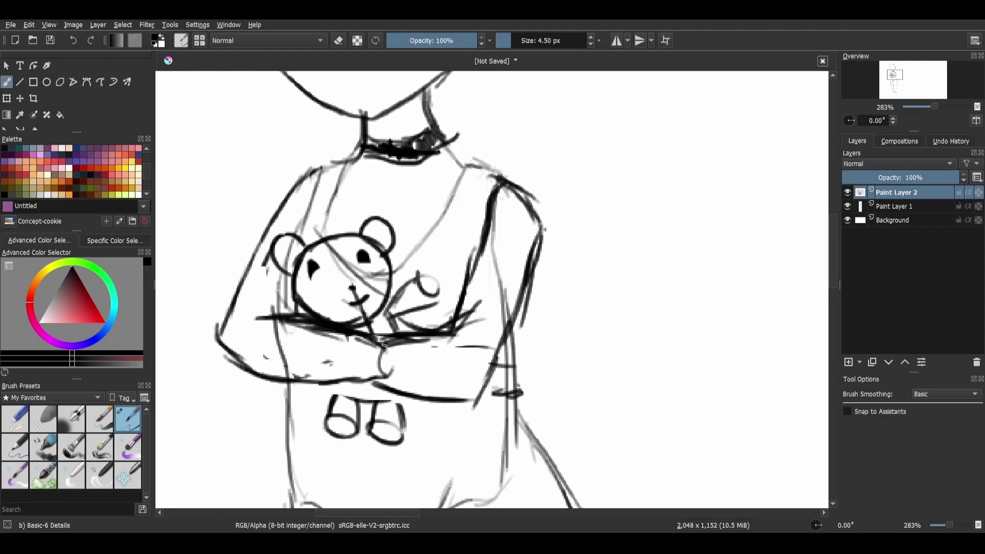
Step: Draw a boxy hand shape extending from the left-hand wrist over the right-hand forearm
{"action": "mouse_move", "coordinate": [387, 347]}
{"action": "left_mouse_down"}
{"action": "mouse_move", "coordinate": [447, 338]}
{"action": "mouse_move", "coordinate": [454, 354]}
{"action": "mouse_move", "coordinate": [433, 390]}
{"action": "mouse_move", "coordinate": [444, 380]}
{"action": "left_mouse_up"}
{"action": "left_click_drag", "start_coordinate": [384, 384], "coordinate": [451, 380]}
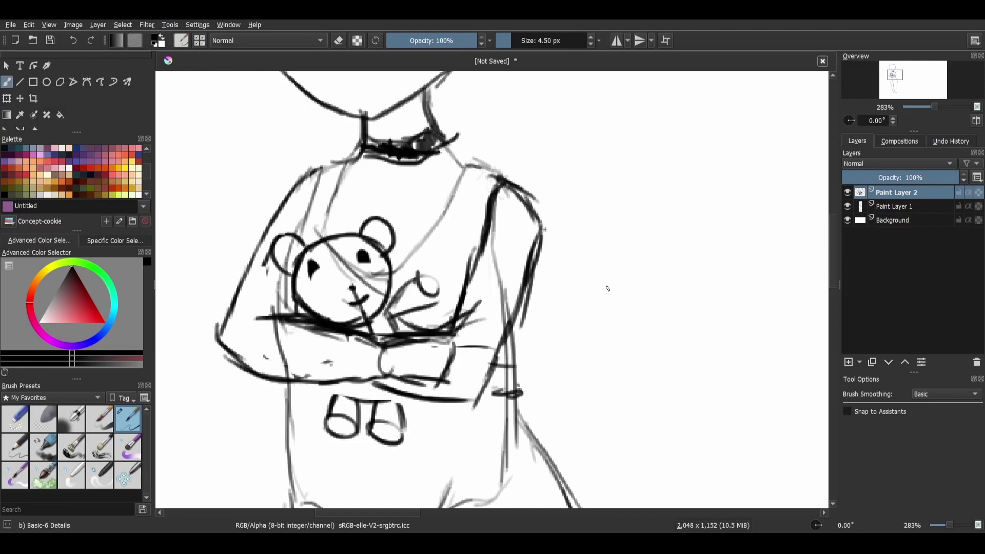
Step: Redraw the torso's lower edge as a darker curve between both hips, reinforcing the right-hand hip line
{"action": "mouse_move", "coordinate": [561, 252]}
{"action": "left_mouse_down"}
{"action": "mouse_move", "coordinate": [573, 262]}
{"action": "mouse_move", "coordinate": [584, 424]}
{"action": "mouse_move", "coordinate": [601, 256]}
{"action": "left_mouse_up"}
{"action": "scroll", "coordinate": [574, 233], "scroll_direction": "down", "scroll_amount": 5}
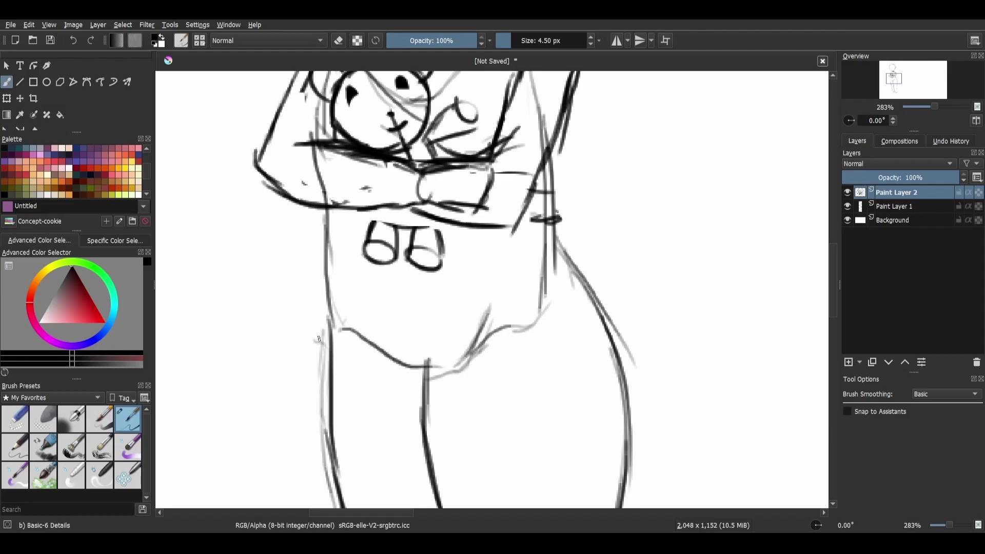
{"action": "mouse_move", "coordinate": [332, 288]}
{"action": "left_mouse_down"}
{"action": "mouse_move", "coordinate": [334, 330]}
{"action": "mouse_move", "coordinate": [398, 374]}
{"action": "mouse_move", "coordinate": [461, 366]}
{"action": "mouse_move", "coordinate": [512, 334]}
{"action": "left_mouse_up"}
{"action": "mouse_move", "coordinate": [449, 371]}
{"action": "left_mouse_down"}
{"action": "mouse_move", "coordinate": [497, 332]}
{"action": "mouse_move", "coordinate": [534, 324]}
{"action": "mouse_move", "coordinate": [560, 304]}
{"action": "mouse_move", "coordinate": [528, 325]}
{"action": "mouse_move", "coordinate": [570, 273]}
{"action": "left_mouse_up"}
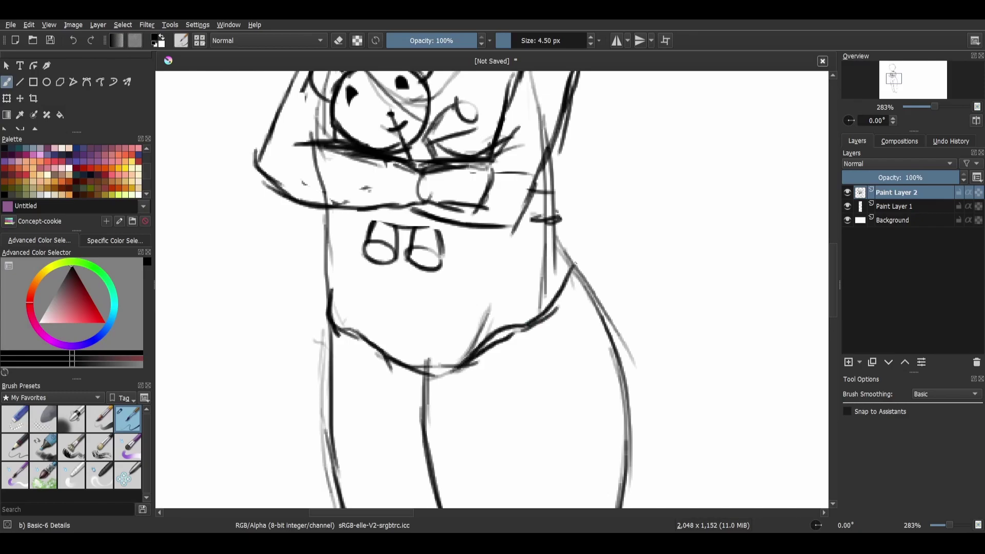
{"action": "left_click_drag", "start_coordinate": [556, 225], "coordinate": [573, 272]}
{"action": "left_click_drag", "start_coordinate": [375, 284], "coordinate": [379, 339]}
{"action": "mouse_move", "coordinate": [383, 304]}
{"action": "left_mouse_down"}
{"action": "mouse_move", "coordinate": [384, 362]}
{"action": "mouse_move", "coordinate": [379, 331]}
{"action": "mouse_move", "coordinate": [380, 353]}
{"action": "left_mouse_up"}
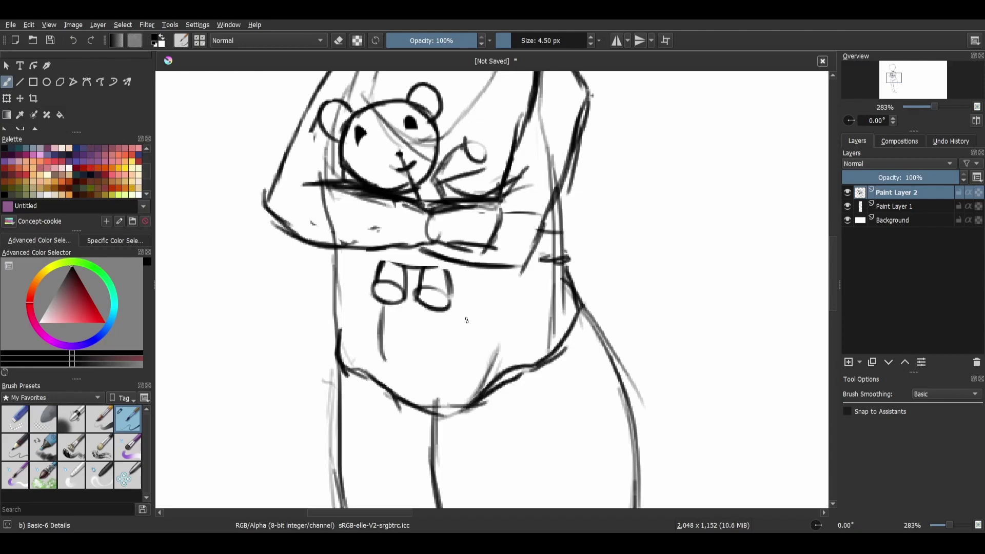
{"action": "left_click_drag", "start_coordinate": [456, 307], "coordinate": [467, 353]}
{"action": "left_click_drag", "start_coordinate": [450, 301], "coordinate": [467, 354]}
{"action": "key", "text": "ctrl+z"}
{"action": "key", "text": "ctrl+z"}
{"action": "key", "text": "ctrl+z"}
{"action": "key", "text": "ctrl+z"}
{"action": "key", "text": "ctrl+z"}
Step: Draw two short lines flaring outward on the lower torso, one beneath each of the teddy bear's feet
{"action": "left_click_drag", "start_coordinate": [401, 300], "coordinate": [382, 362]}
{"action": "left_click_drag", "start_coordinate": [444, 316], "coordinate": [453, 354]}
{"action": "scroll", "coordinate": [492, 289], "scroll_direction": "up", "scroll_amount": 3}
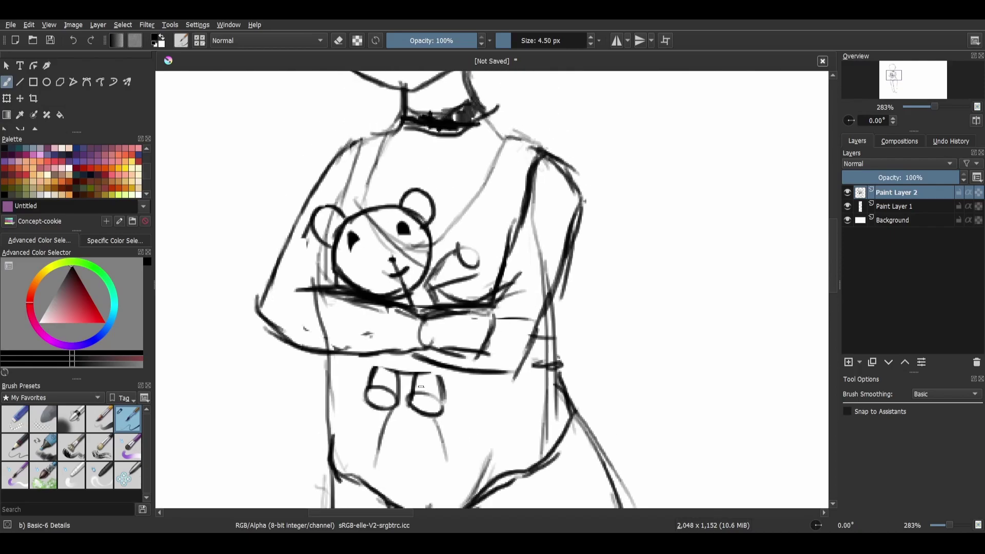
Step: Redraw the right-hand leg's inner contour with darker strokes from below the knee to the ankle
{"action": "scroll", "coordinate": [421, 386], "scroll_direction": "down", "scroll_amount": 2}
{"action": "left_click_drag", "start_coordinate": [491, 290], "coordinate": [440, 406]}
{"action": "scroll", "coordinate": [492, 290], "scroll_direction": "down", "scroll_amount": 10}
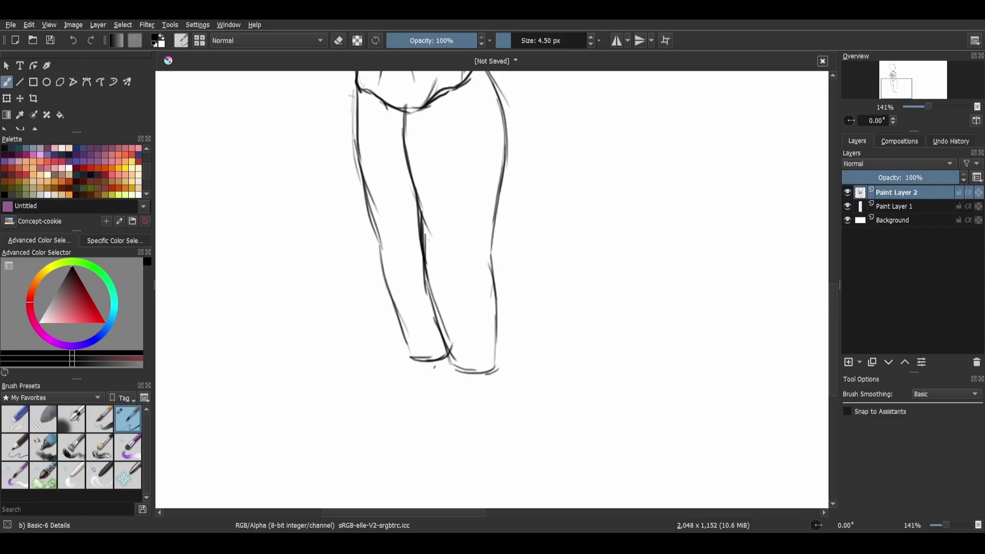
{"action": "scroll", "coordinate": [429, 366], "scroll_direction": "up", "scroll_amount": 2}
{"action": "scroll", "coordinate": [418, 275], "scroll_direction": "down", "scroll_amount": 3}
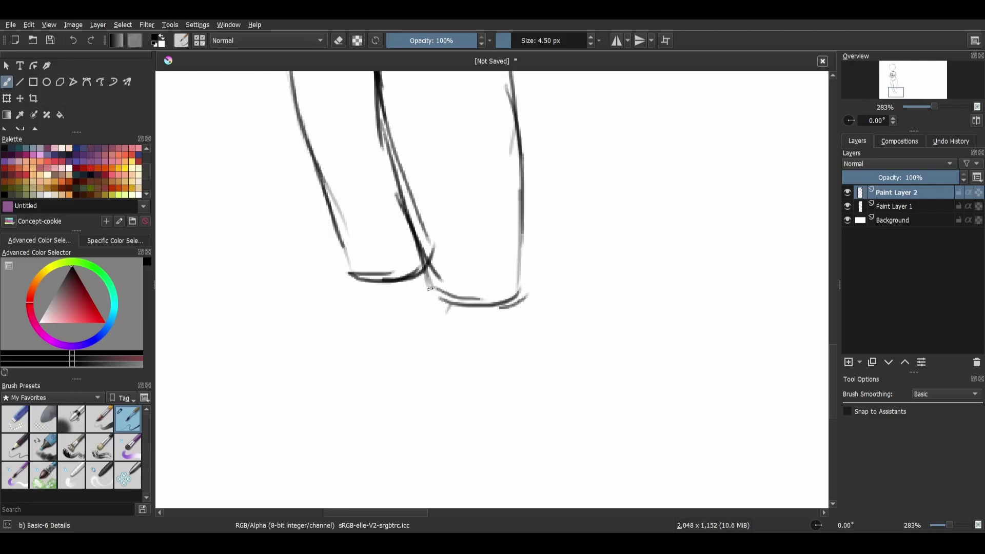
{"action": "scroll", "coordinate": [439, 295], "scroll_direction": "up", "scroll_amount": 4}
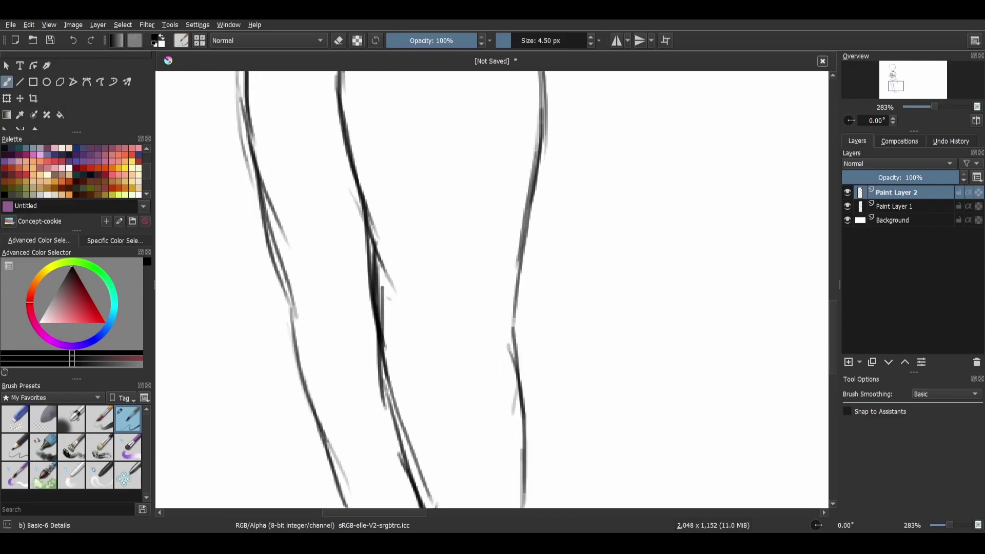
{"action": "scroll", "coordinate": [454, 264], "scroll_direction": "down", "scroll_amount": 2}
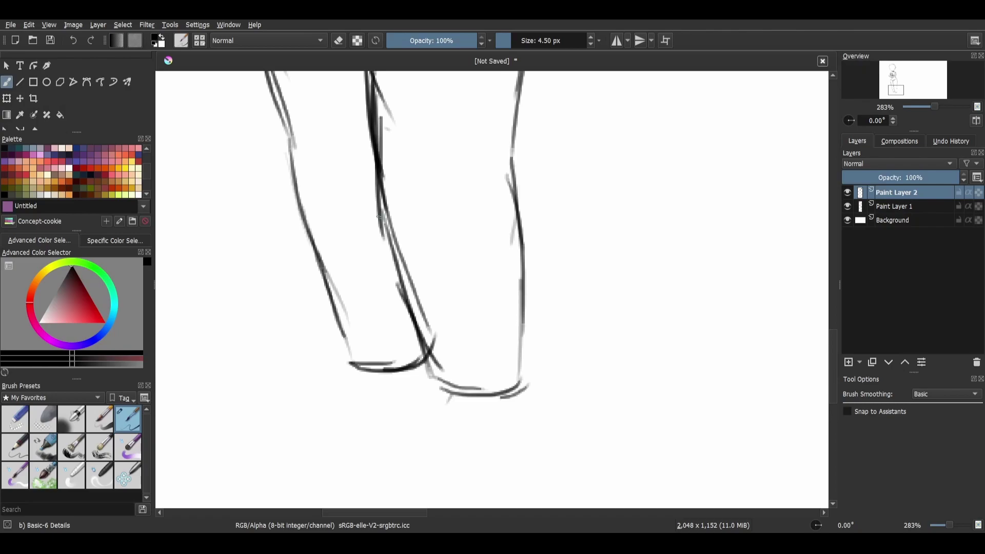
{"action": "left_click_drag", "start_coordinate": [388, 186], "coordinate": [417, 290]}
{"action": "left_click_drag", "start_coordinate": [391, 254], "coordinate": [442, 355]}
{"action": "mouse_move", "coordinate": [404, 282]}
{"action": "left_mouse_down"}
{"action": "mouse_move", "coordinate": [443, 375]}
{"action": "mouse_move", "coordinate": [501, 370]}
{"action": "left_mouse_up"}
{"action": "left_click_drag", "start_coordinate": [531, 232], "coordinate": [532, 240]}
{"action": "left_click_drag", "start_coordinate": [515, 201], "coordinate": [501, 294]}
{"action": "left_click_drag", "start_coordinate": [505, 225], "coordinate": [488, 359]}
{"action": "left_click_drag", "start_coordinate": [492, 311], "coordinate": [482, 401]}
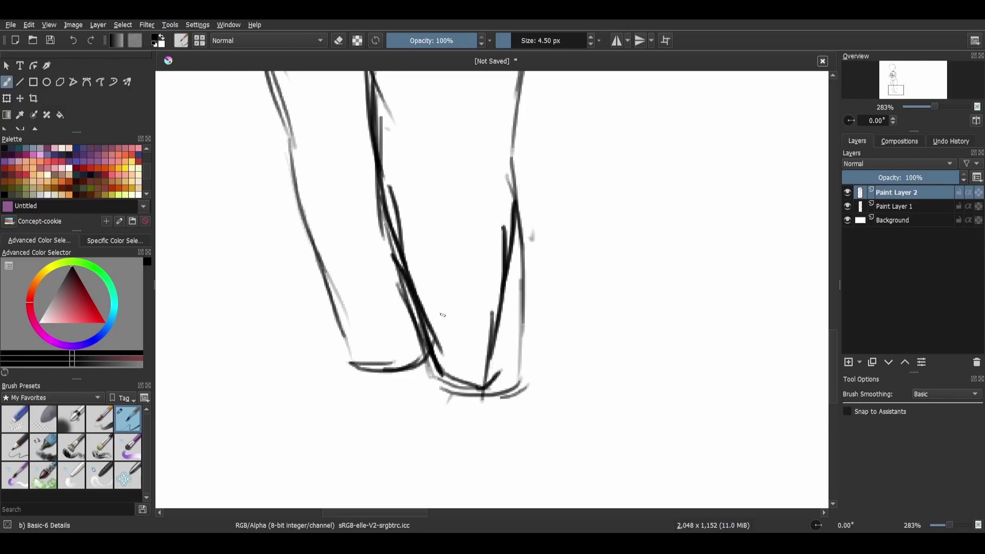
{"action": "key", "text": "ctrl+z"}
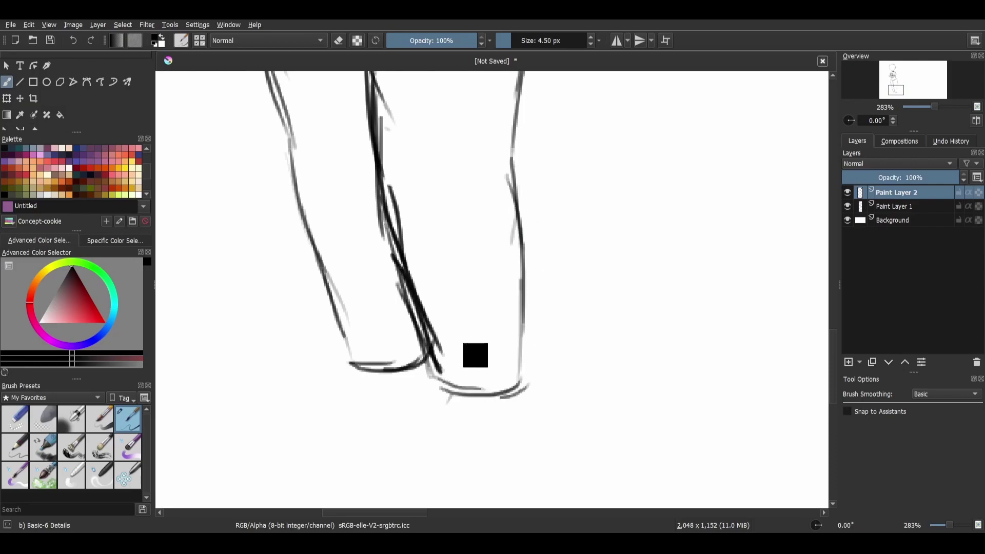
Step: Redraw the right-hand leg's outer contour slightly farther out, from the lower thigh past the knee to the ankle
{"action": "scroll", "coordinate": [450, 321], "scroll_direction": "down", "scroll_amount": 2}
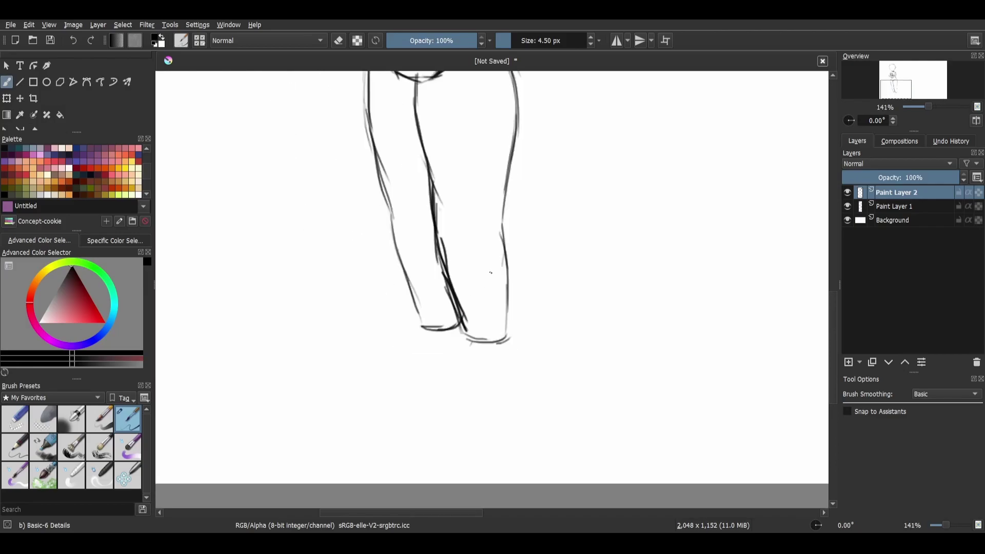
{"action": "scroll", "coordinate": [490, 272], "scroll_direction": "up", "scroll_amount": 3}
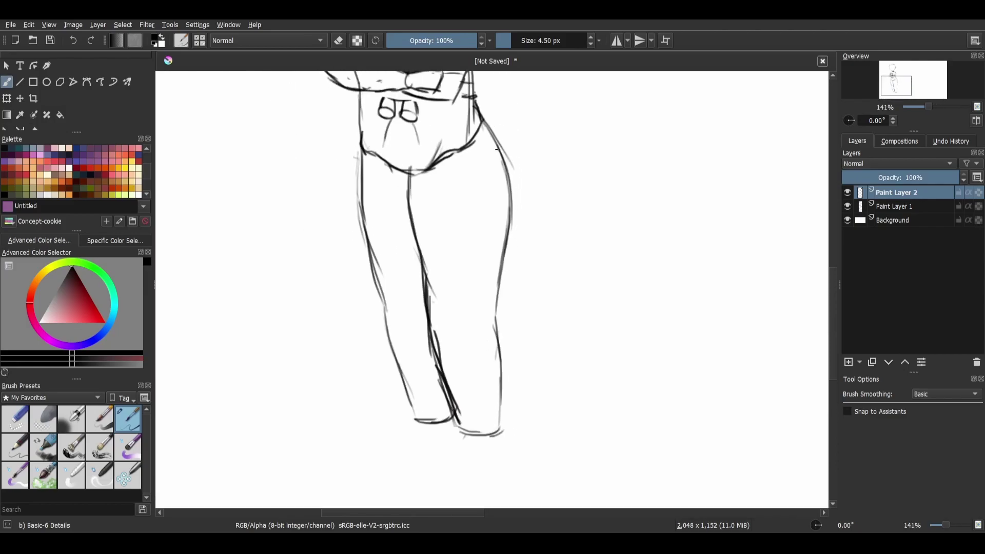
{"action": "mouse_move", "coordinate": [500, 286]}
{"action": "left_mouse_down"}
{"action": "mouse_move", "coordinate": [511, 226]}
{"action": "mouse_move", "coordinate": [502, 288]}
{"action": "left_mouse_up"}
{"action": "left_click_drag", "start_coordinate": [507, 255], "coordinate": [505, 336]}
{"action": "left_click_drag", "start_coordinate": [504, 290], "coordinate": [511, 373]}
{"action": "left_click_drag", "start_coordinate": [502, 336], "coordinate": [506, 431]}
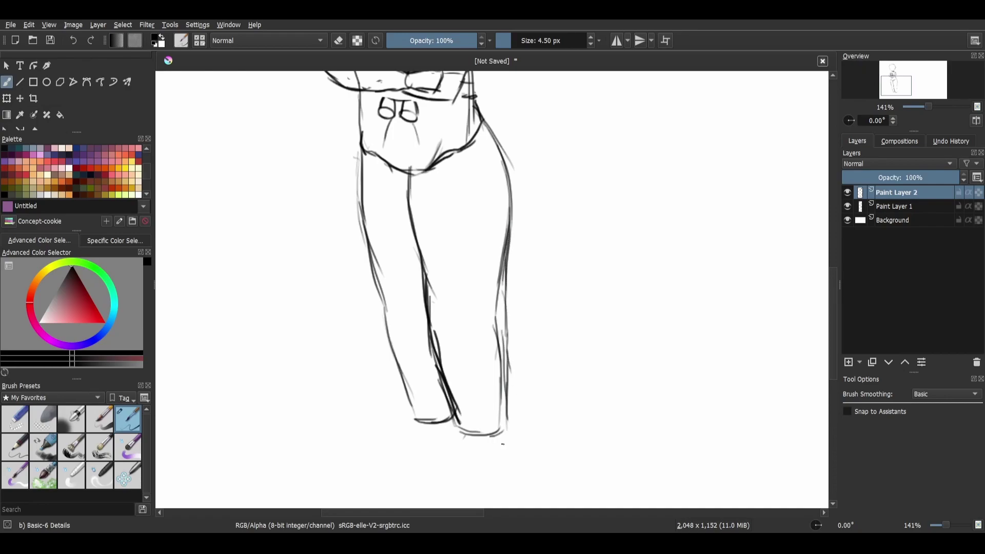
Step: Redraw the right-hand leg's lower hem as a darker curve extending slightly past the outer ankle line
{"action": "mouse_move", "coordinate": [447, 425]}
{"action": "left_mouse_down"}
{"action": "mouse_move", "coordinate": [465, 432]}
{"action": "mouse_move", "coordinate": [520, 417]}
{"action": "left_mouse_up"}
{"action": "key", "text": "ctrl+plus"}
{"action": "key", "text": "ctrl+plus"}
{"action": "left_click_drag", "start_coordinate": [427, 436], "coordinate": [418, 169]}
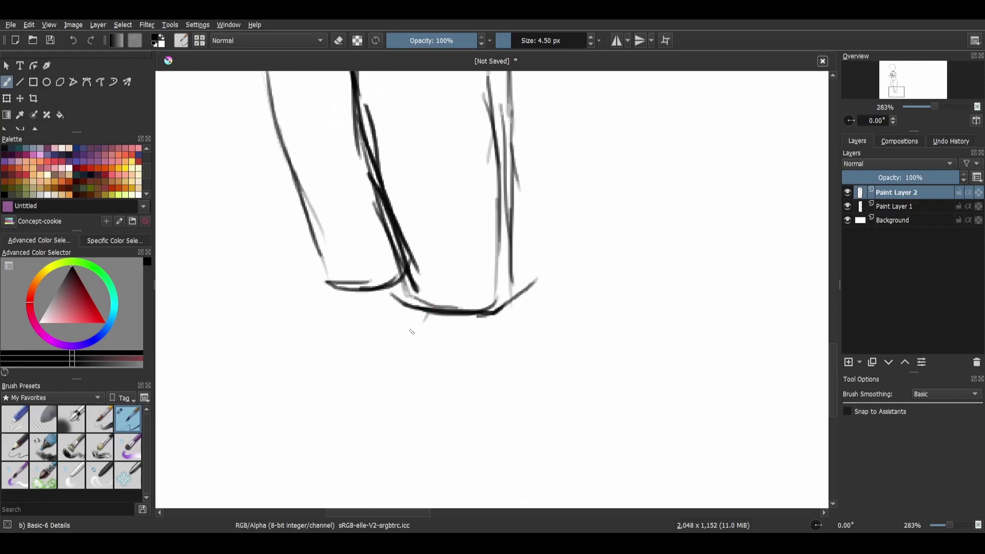
Step: Sketch both feet beneath the leg hems, with short horizontal ground lines under them
{"action": "key", "text": "minus"}
{"action": "key", "text": "minus"}
{"action": "key", "text": "minus"}
{"action": "key", "text": "minus"}
{"action": "left_click_drag", "start_coordinate": [464, 277], "coordinate": [437, 379]}
{"action": "key", "text": "plus"}
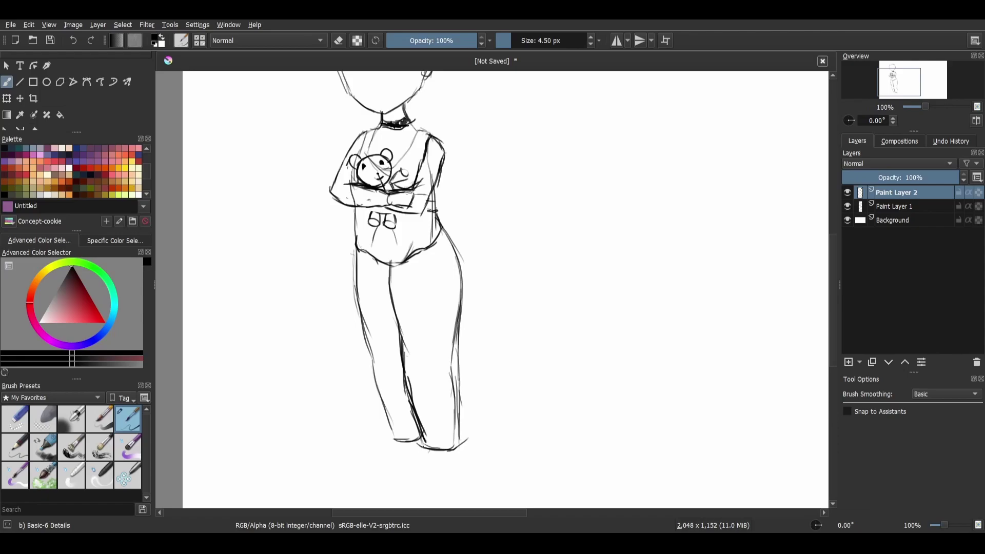
{"action": "left_click_drag", "start_coordinate": [429, 448], "coordinate": [409, 465]}
{"action": "mouse_move", "coordinate": [418, 472]}
{"action": "left_mouse_down"}
{"action": "mouse_move", "coordinate": [438, 477]}
{"action": "mouse_move", "coordinate": [457, 461]}
{"action": "mouse_move", "coordinate": [448, 467]}
{"action": "left_mouse_up"}
{"action": "left_click_drag", "start_coordinate": [453, 466], "coordinate": [464, 474]}
{"action": "left_click_drag", "start_coordinate": [364, 461], "coordinate": [433, 477]}
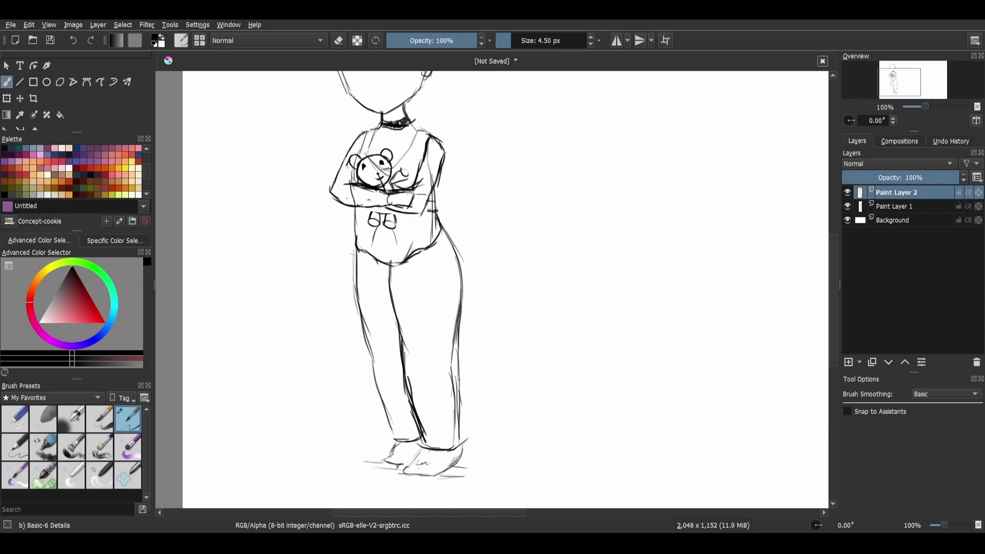
Step: Undo the two short curved nose strokes on the face
{"action": "scroll", "coordinate": [472, 409], "scroll_direction": "up", "scroll_amount": 3}
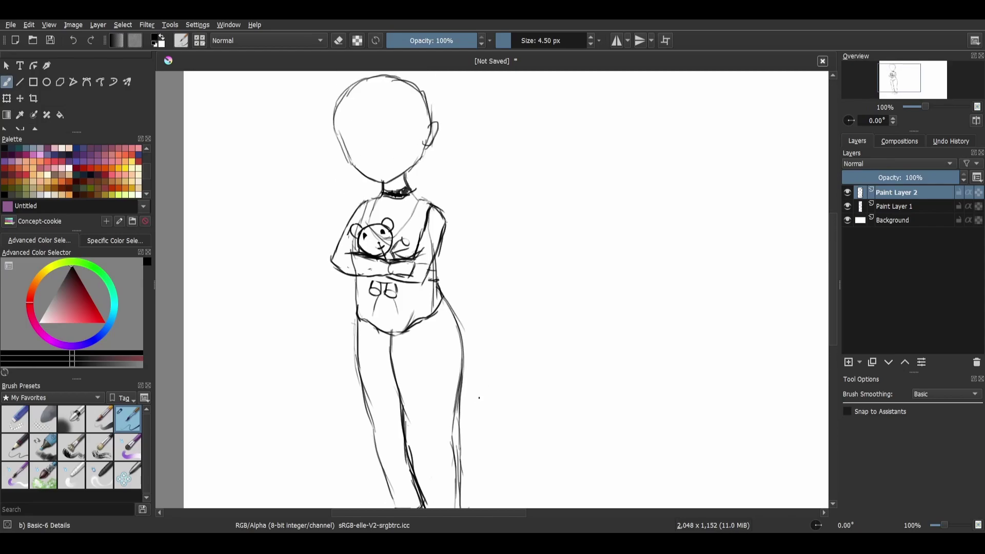
{"action": "left_click_drag", "start_coordinate": [440, 340], "coordinate": [476, 484]}
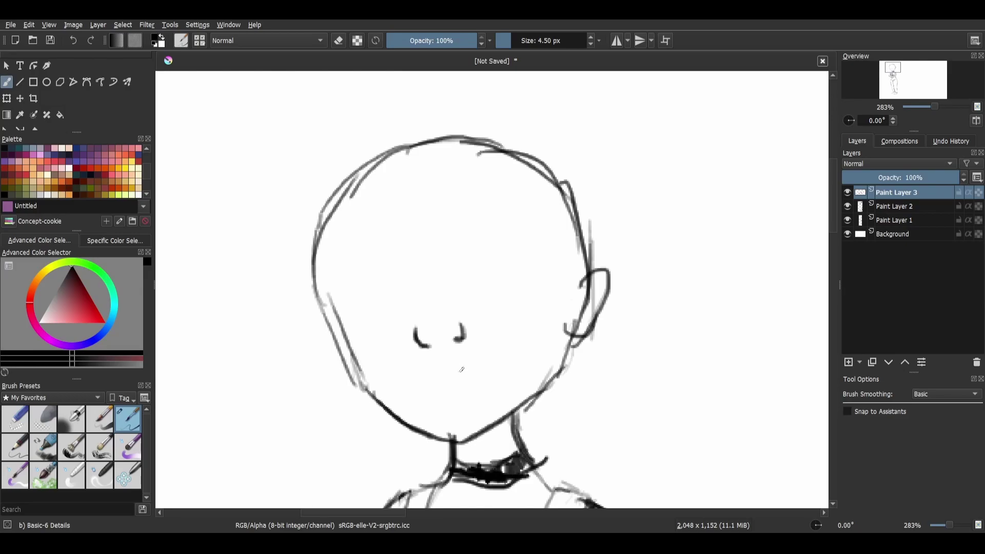
{"action": "key", "text": "ctrl+z"}
{"action": "key", "text": "ctrl+z"}
{"action": "key", "text": "ctrl+z"}
{"action": "key", "text": "ctrl+z"}
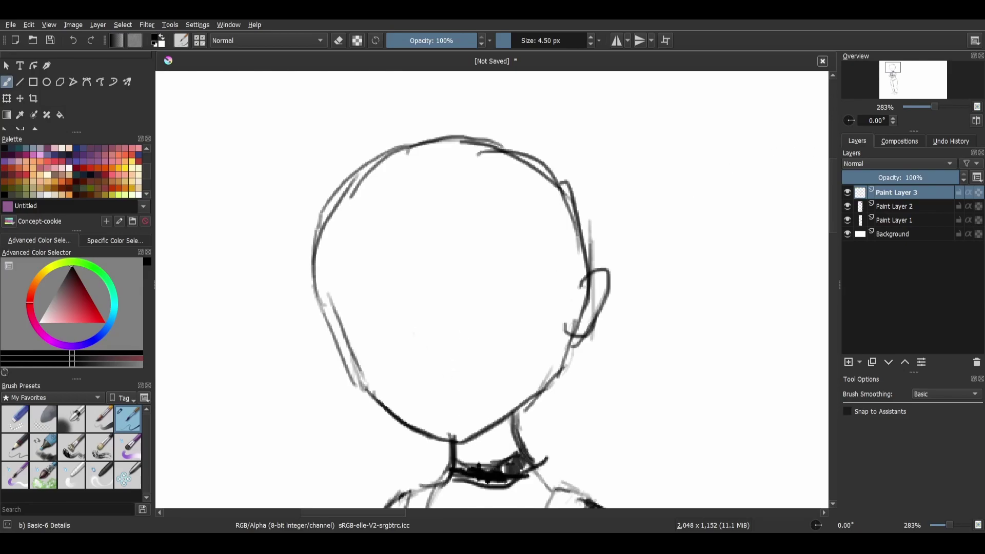
Step: On Paint Layer 1, draw a curved vertical centre line from crown to chin and a slightly rising eye guideline across it
{"action": "key", "text": "Page_Down"}
{"action": "key", "text": "Page_Down"}
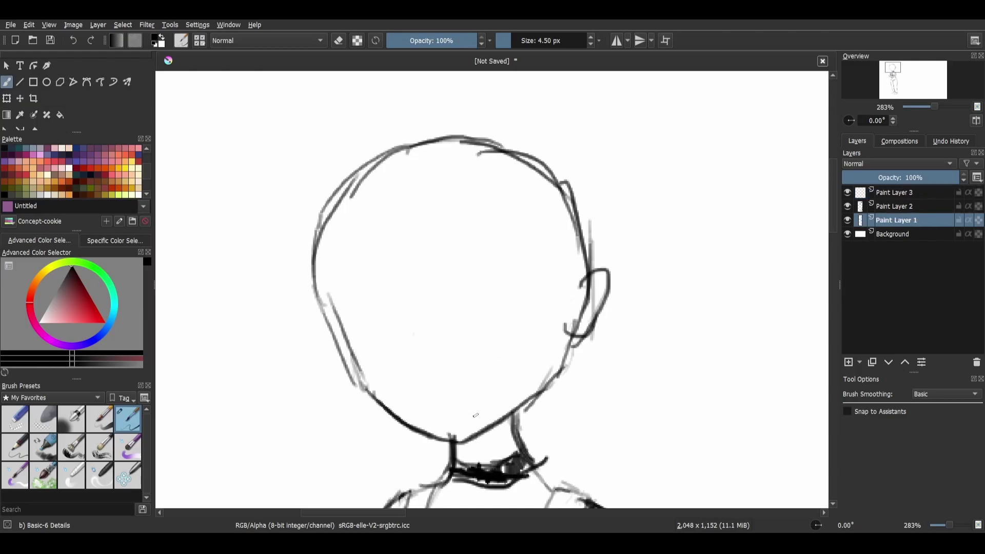
{"action": "mouse_move", "coordinate": [459, 440]}
{"action": "left_mouse_down"}
{"action": "mouse_move", "coordinate": [413, 367]}
{"action": "mouse_move", "coordinate": [408, 323]}
{"action": "left_mouse_up"}
{"action": "mouse_move", "coordinate": [424, 384]}
{"action": "left_mouse_down"}
{"action": "mouse_move", "coordinate": [389, 247]}
{"action": "mouse_move", "coordinate": [398, 155]}
{"action": "mouse_move", "coordinate": [388, 215]}
{"action": "mouse_move", "coordinate": [394, 172]}
{"action": "left_mouse_up"}
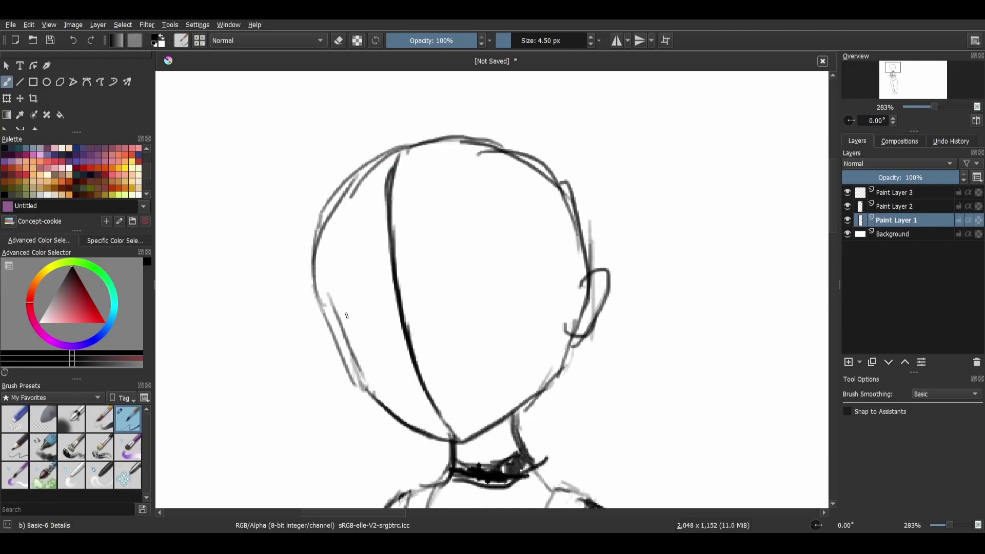
{"action": "left_click_drag", "start_coordinate": [342, 313], "coordinate": [442, 301]}
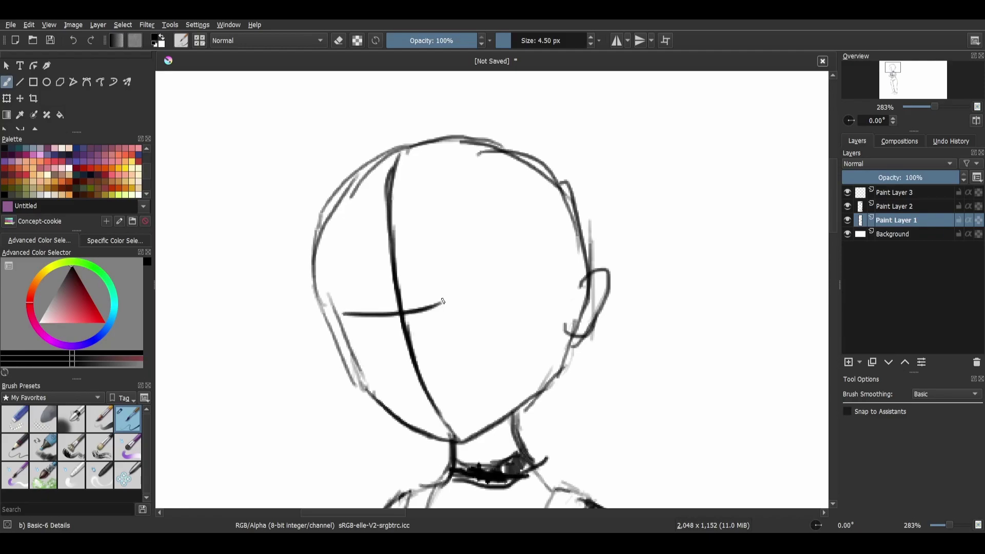
{"action": "left_click_drag", "start_coordinate": [341, 314], "coordinate": [501, 287]}
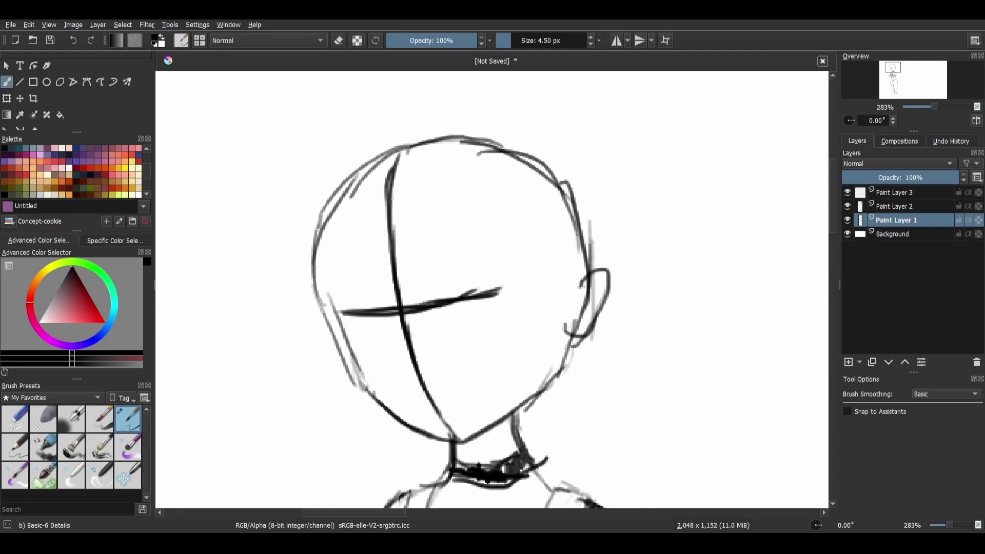
Step: Try a wide almond-shaped mouth on the lower centre line on Paint Layer 3, and undo it
{"action": "left_click", "coordinate": [874, 177]}
{"action": "left_click_drag", "start_coordinate": [874, 177], "coordinate": [960, 178]}
{"action": "left_click", "coordinate": [896, 192]}
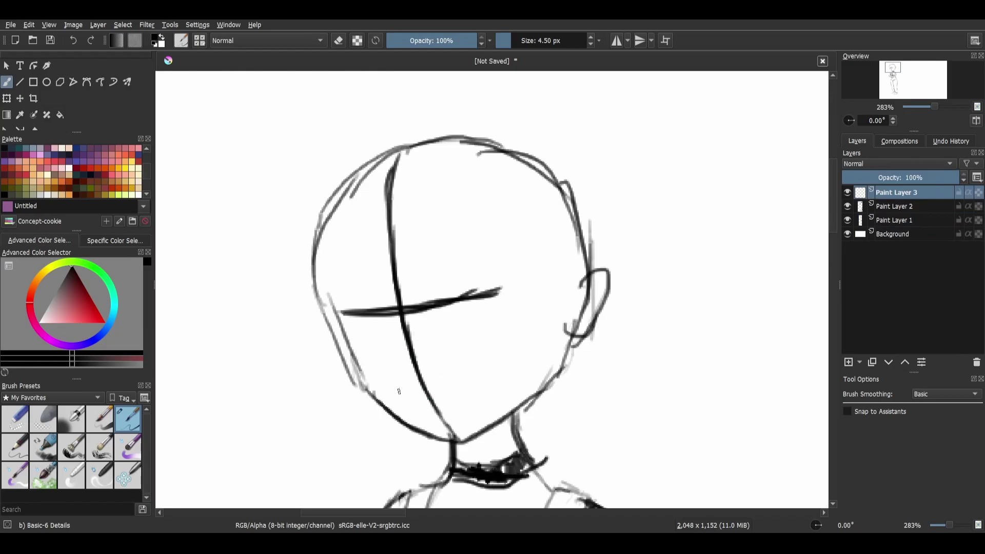
{"action": "mouse_move", "coordinate": [400, 388]}
{"action": "left_mouse_down"}
{"action": "mouse_move", "coordinate": [436, 381]}
{"action": "mouse_move", "coordinate": [447, 390]}
{"action": "mouse_move", "coordinate": [413, 406]}
{"action": "mouse_move", "coordinate": [450, 402]}
{"action": "mouse_move", "coordinate": [432, 410]}
{"action": "mouse_move", "coordinate": [448, 397]}
{"action": "left_mouse_up"}
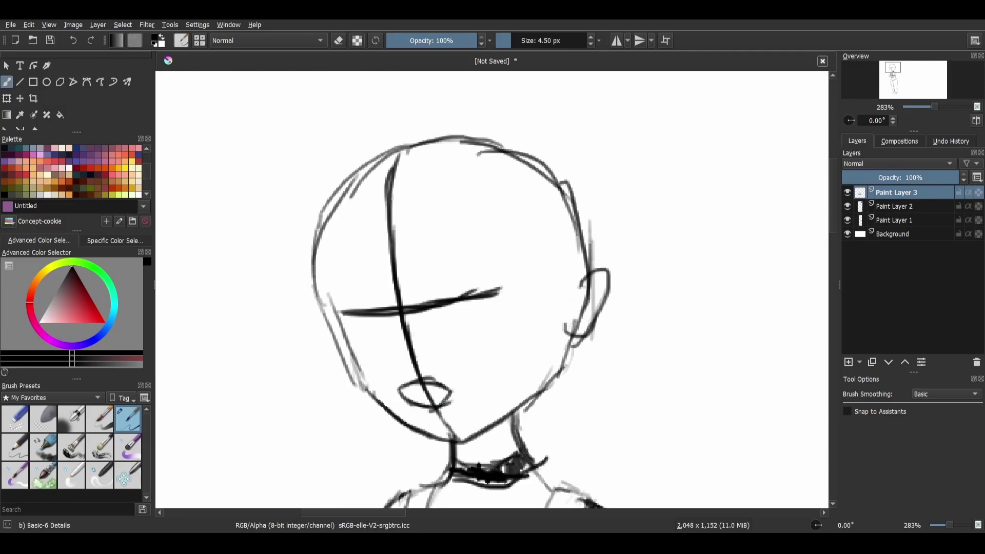
{"action": "key", "text": "ctrl+z"}
{"action": "key", "text": "ctrl+z"}
{"action": "key", "text": "ctrl+z"}
{"action": "key", "text": "ctrl+z"}
{"action": "key", "text": "ctrl+z"}
{"action": "key", "text": "ctrl+z"}
{"action": "key", "text": "ctrl+z"}
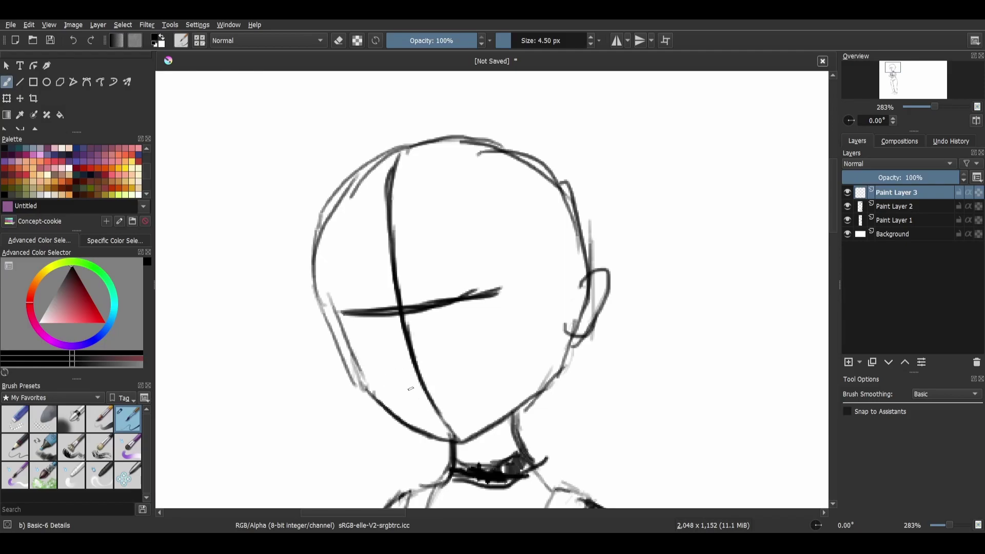
Step: Try a small upright oval mouth near the chin and two arched eye lines above the horizontal guideline
{"action": "mouse_move", "coordinate": [407, 382]}
{"action": "left_mouse_down"}
{"action": "mouse_move", "coordinate": [436, 412]}
{"action": "mouse_move", "coordinate": [440, 402]}
{"action": "mouse_move", "coordinate": [419, 372]}
{"action": "mouse_move", "coordinate": [440, 408]}
{"action": "mouse_move", "coordinate": [434, 400]}
{"action": "left_mouse_up"}
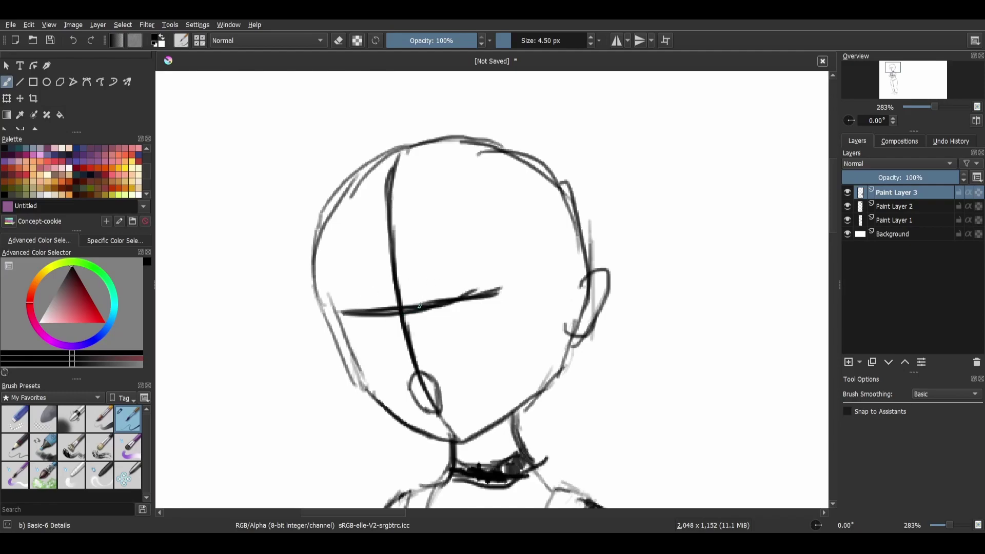
{"action": "mouse_move", "coordinate": [405, 304]}
{"action": "left_mouse_down"}
{"action": "mouse_move", "coordinate": [464, 277]}
{"action": "mouse_move", "coordinate": [483, 275]}
{"action": "mouse_move", "coordinate": [442, 288]}
{"action": "mouse_move", "coordinate": [479, 281]}
{"action": "left_mouse_up"}
{"action": "left_click_drag", "start_coordinate": [348, 297], "coordinate": [396, 308]}
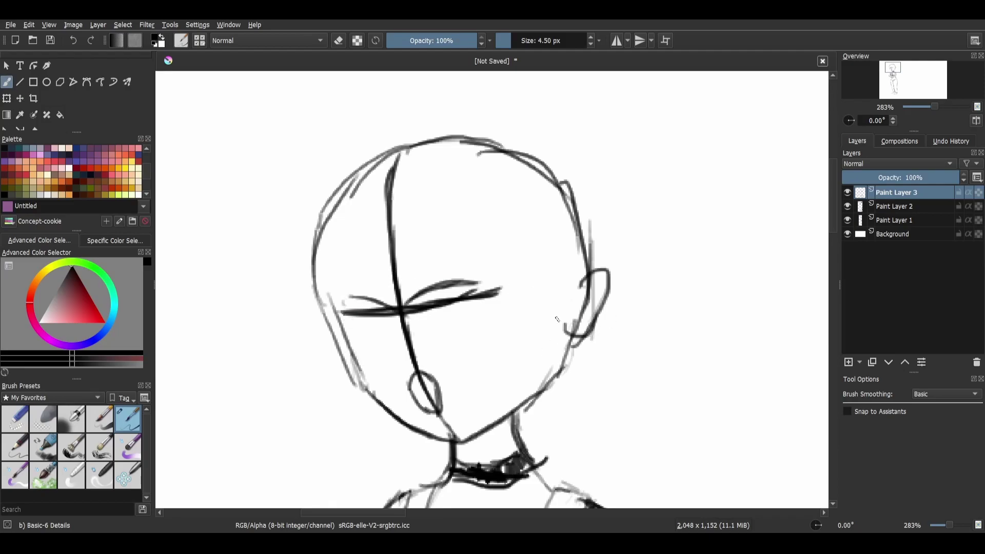
Step: Undo the arched eye lines, the oval mouth and the face guidelines
{"action": "key", "text": "ctrl+z"}
{"action": "key", "text": "ctrl+z"}
{"action": "key", "text": "ctrl+z"}
{"action": "key", "text": "ctrl+z"}
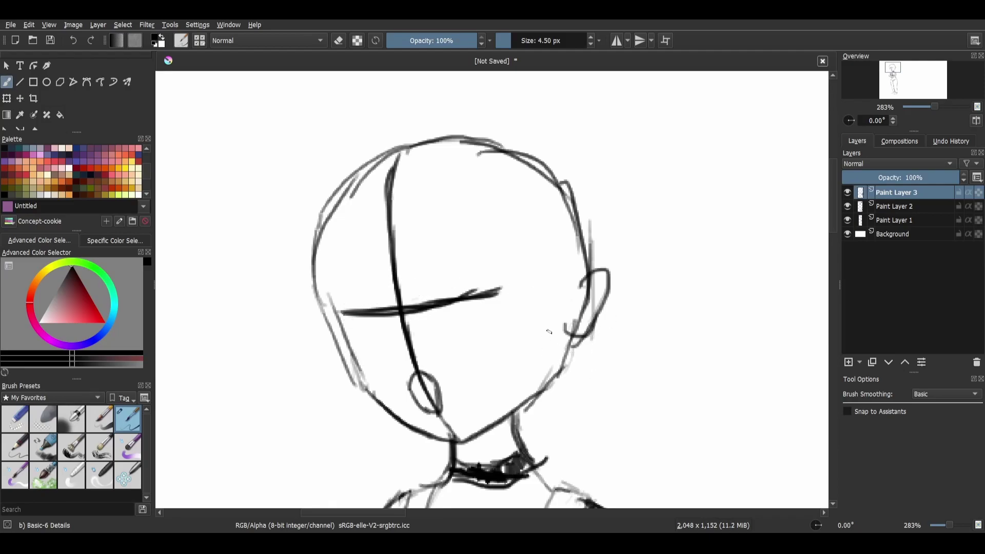
{"action": "key", "text": "ctrl+z"}
{"action": "key", "text": "ctrl+z"}
{"action": "key", "text": "ctrl+z"}
{"action": "key", "text": "ctrl+z"}
{"action": "key", "text": "ctrl+z"}
{"action": "key", "text": "ctrl+z"}
{"action": "key", "text": "ctrl+z"}
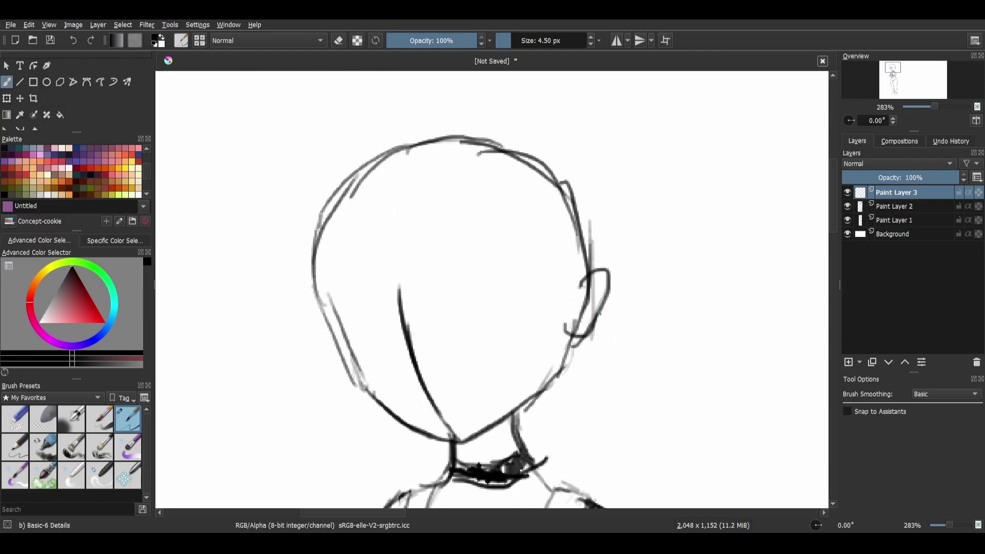
{"action": "key", "text": "ctrl+z"}
{"action": "key", "text": "ctrl+z"}
{"action": "key", "text": "ctrl+z"}
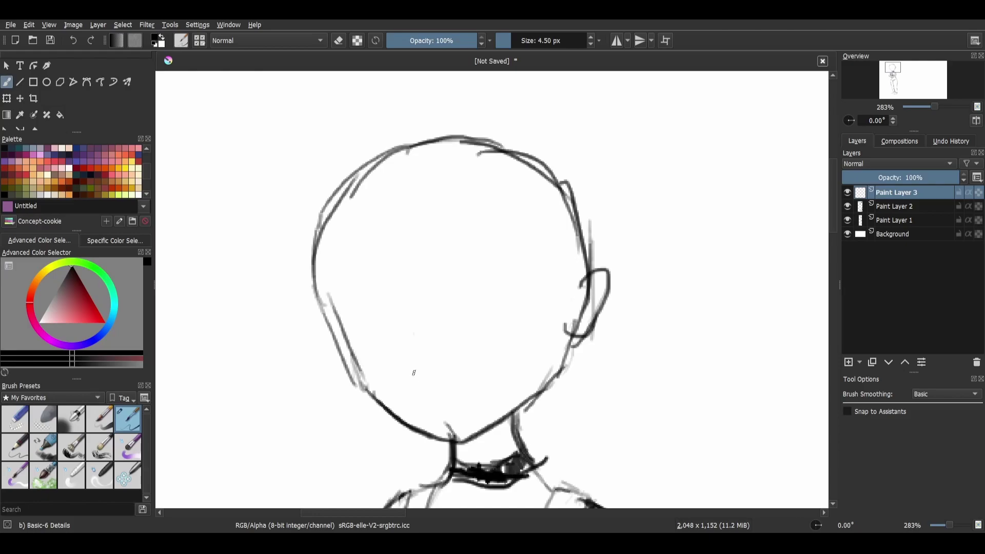
Step: Draw a tilted, elongated open mouth above the chin with a short mark beside it, and two small nose curves above
{"action": "mouse_move", "coordinate": [428, 365]}
{"action": "left_mouse_down"}
{"action": "mouse_move", "coordinate": [415, 360]}
{"action": "mouse_move", "coordinate": [443, 420]}
{"action": "mouse_move", "coordinate": [459, 406]}
{"action": "left_mouse_up"}
{"action": "mouse_move", "coordinate": [416, 361]}
{"action": "left_mouse_down"}
{"action": "mouse_move", "coordinate": [450, 376]}
{"action": "mouse_move", "coordinate": [434, 371]}
{"action": "mouse_move", "coordinate": [460, 419]}
{"action": "left_mouse_up"}
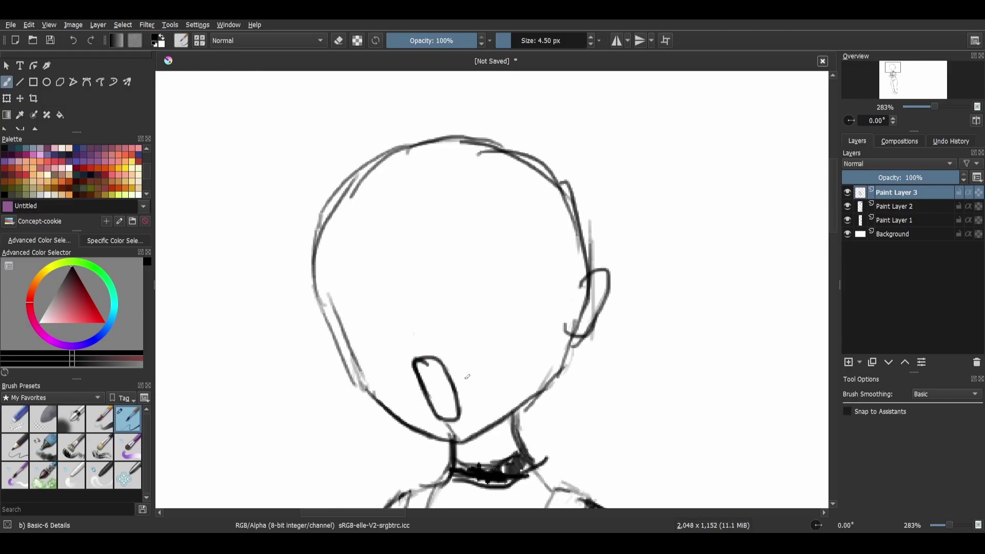
{"action": "left_click_drag", "start_coordinate": [464, 374], "coordinate": [469, 384]}
{"action": "mouse_move", "coordinate": [399, 311]}
{"action": "left_mouse_down"}
{"action": "mouse_move", "coordinate": [414, 338]}
{"action": "mouse_move", "coordinate": [439, 314]}
{"action": "mouse_move", "coordinate": [438, 323]}
{"action": "left_mouse_up"}
Step: Draw the eyes as a thick near-horizontal line and a slanted line, each with a short curved line beneath
{"action": "left_click_drag", "start_coordinate": [451, 229], "coordinate": [537, 237]}
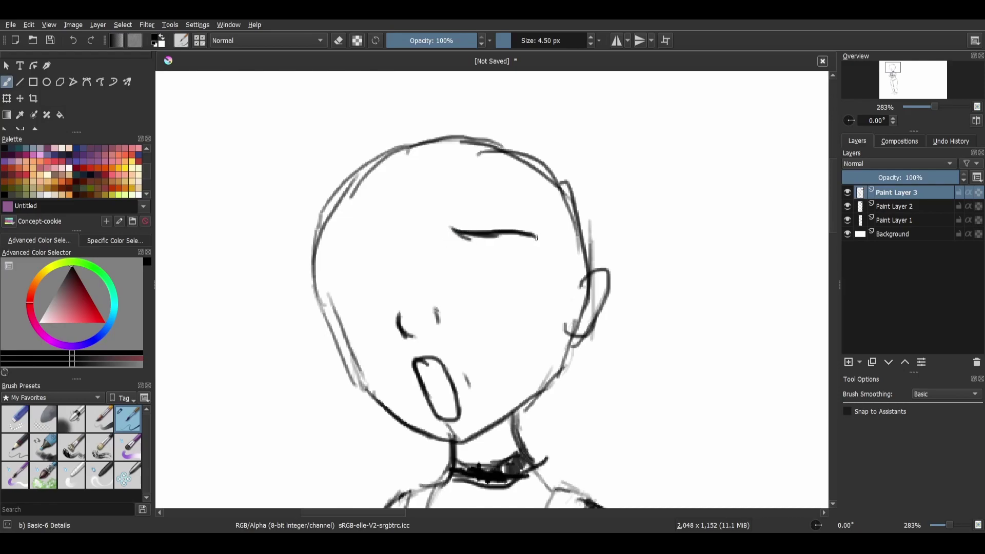
{"action": "mouse_move", "coordinate": [449, 228]}
{"action": "left_mouse_down"}
{"action": "mouse_move", "coordinate": [528, 236]}
{"action": "mouse_move", "coordinate": [520, 233]}
{"action": "left_mouse_up"}
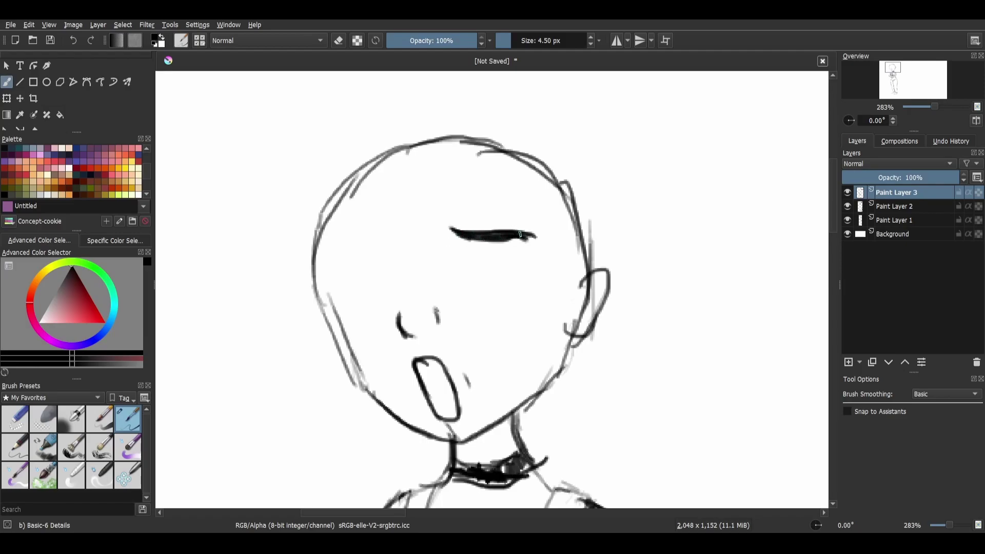
{"action": "mouse_move", "coordinate": [366, 264]}
{"action": "left_mouse_down"}
{"action": "mouse_move", "coordinate": [330, 300]}
{"action": "mouse_move", "coordinate": [361, 271]}
{"action": "left_mouse_up"}
{"action": "key", "text": "ctrl+z"}
{"action": "key", "text": "ctrl+z"}
{"action": "key", "text": "ctrl+z"}
{"action": "key", "text": "ctrl+z"}
{"action": "mouse_move", "coordinate": [358, 273]}
{"action": "left_mouse_down"}
{"action": "mouse_move", "coordinate": [368, 248]}
{"action": "mouse_move", "coordinate": [336, 300]}
{"action": "mouse_move", "coordinate": [369, 248]}
{"action": "mouse_move", "coordinate": [342, 287]}
{"action": "left_mouse_up"}
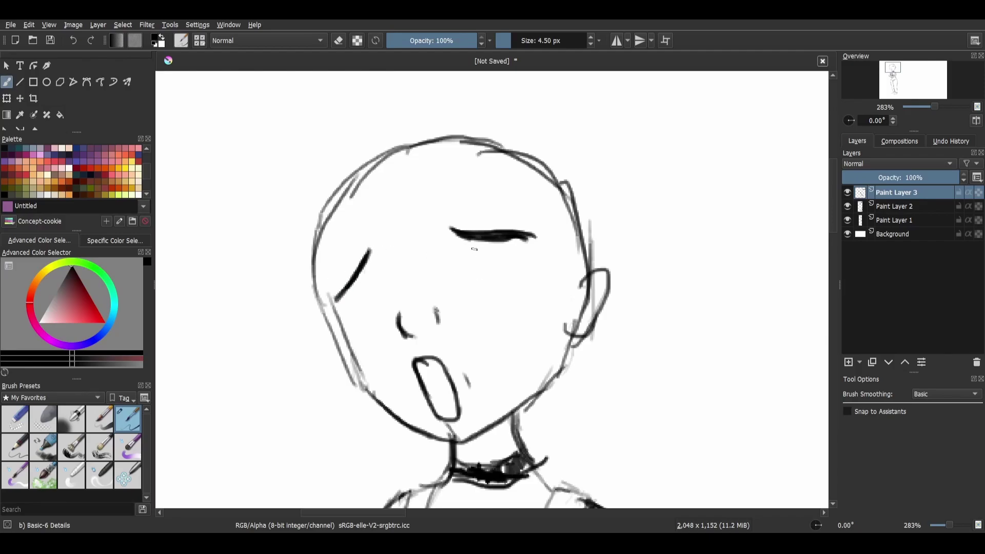
{"action": "mouse_move", "coordinate": [473, 250]}
{"action": "left_mouse_down"}
{"action": "mouse_move", "coordinate": [505, 244]}
{"action": "mouse_move", "coordinate": [486, 247]}
{"action": "mouse_move", "coordinate": [524, 254]}
{"action": "left_mouse_up"}
{"action": "left_click_drag", "start_coordinate": [368, 278], "coordinate": [355, 308]}
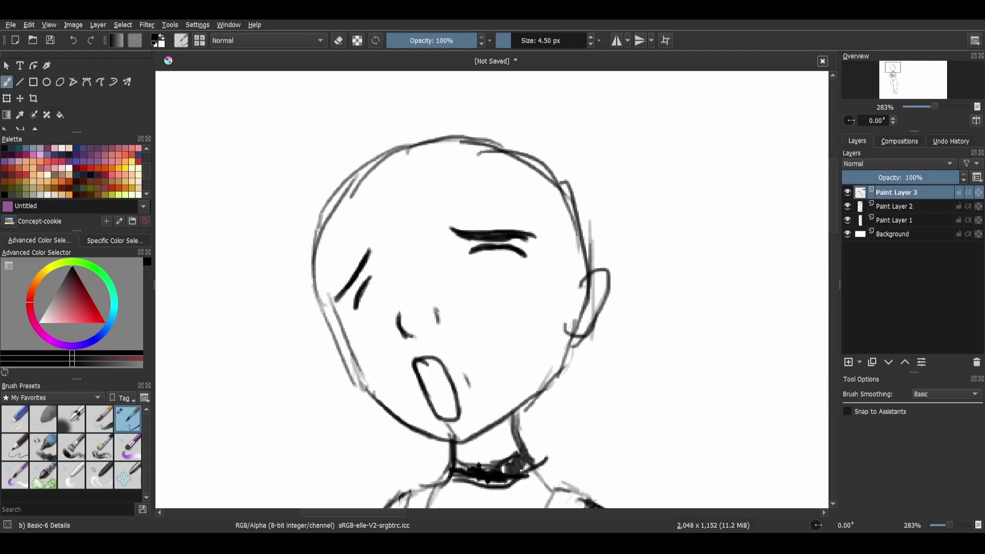
Step: Add a new paint layer and draw a long wavy hair lock falling from the forehead past the right-hand cheek to the shoulder
{"action": "key", "text": "Insert"}
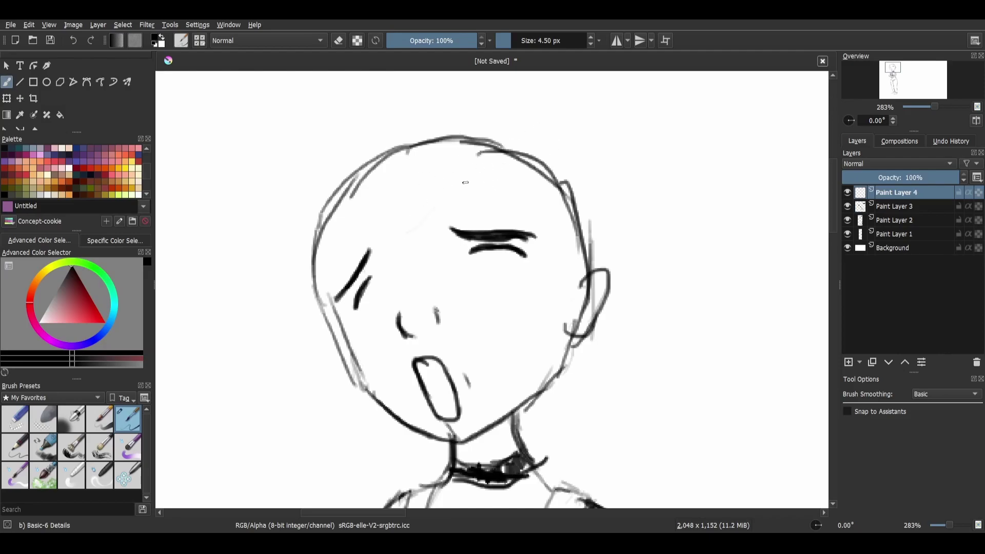
{"action": "mouse_move", "coordinate": [478, 192]}
{"action": "left_mouse_down"}
{"action": "mouse_move", "coordinate": [534, 308]}
{"action": "mouse_move", "coordinate": [541, 455]}
{"action": "left_mouse_up"}
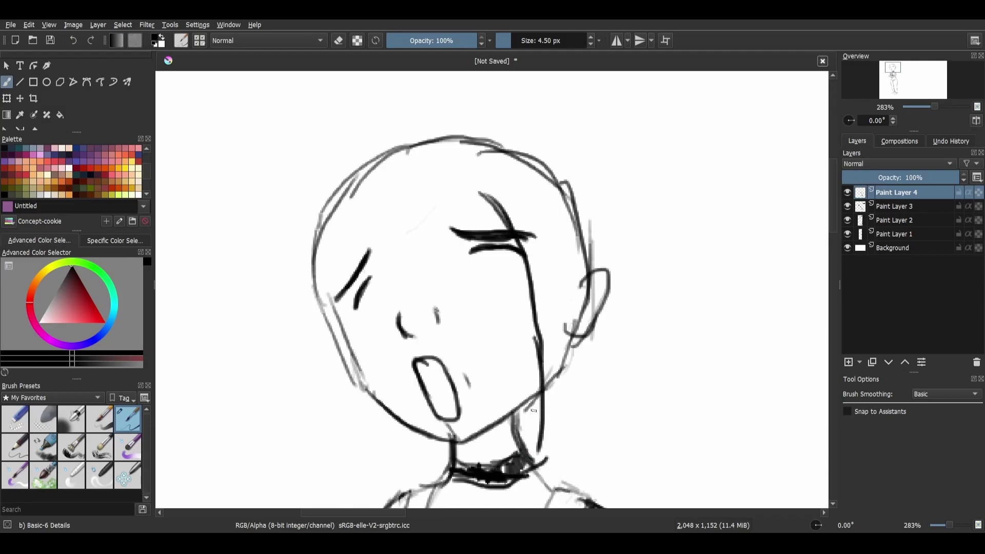
{"action": "scroll", "coordinate": [533, 411], "scroll_direction": "down", "scroll_amount": 5}
{"action": "scroll", "coordinate": [528, 196], "scroll_direction": "up", "scroll_amount": 1}
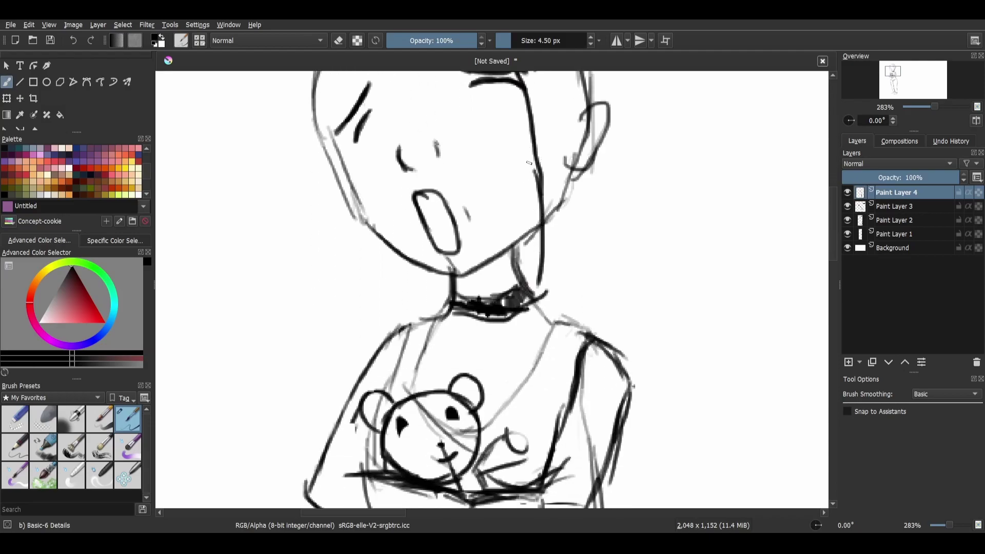
{"action": "mouse_move", "coordinate": [539, 158]}
{"action": "left_mouse_down"}
{"action": "mouse_move", "coordinate": [546, 191]}
{"action": "mouse_move", "coordinate": [536, 257]}
{"action": "mouse_move", "coordinate": [547, 331]}
{"action": "mouse_move", "coordinate": [559, 312]}
{"action": "mouse_move", "coordinate": [557, 244]}
{"action": "left_mouse_up"}
{"action": "mouse_move", "coordinate": [571, 211]}
{"action": "left_mouse_down"}
{"action": "mouse_move", "coordinate": [556, 250]}
{"action": "mouse_move", "coordinate": [575, 187]}
{"action": "mouse_move", "coordinate": [554, 300]}
{"action": "left_mouse_up"}
{"action": "left_click_drag", "start_coordinate": [526, 151], "coordinate": [552, 281]}
{"action": "left_click_drag", "start_coordinate": [556, 232], "coordinate": [540, 336]}
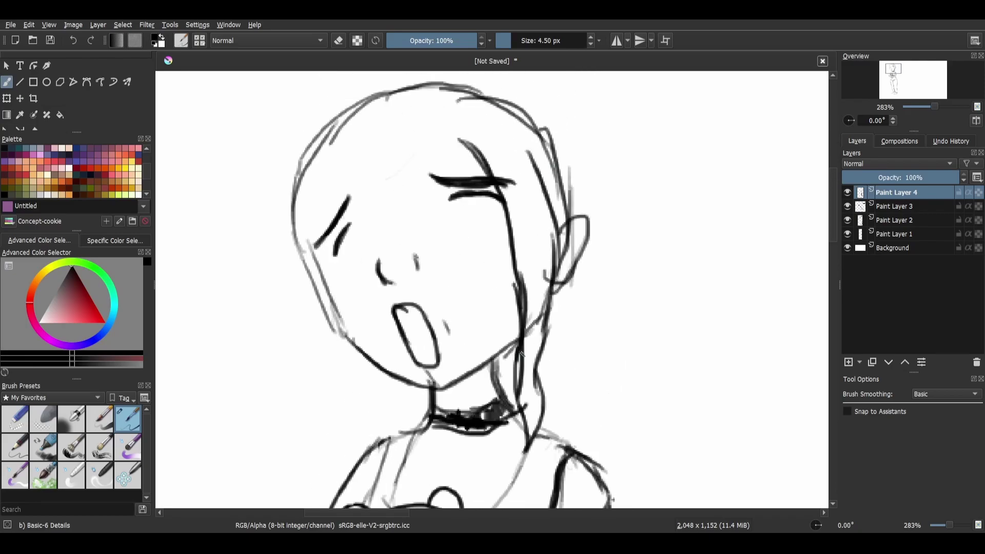
Step: Draw a matching wavy hair lock beside the left-hand cheek, tapering to a point above the shoulder
{"action": "left_click_drag", "start_coordinate": [337, 194], "coordinate": [311, 265]}
{"action": "mouse_move", "coordinate": [347, 191]}
{"action": "left_mouse_down"}
{"action": "mouse_move", "coordinate": [317, 246]}
{"action": "mouse_move", "coordinate": [319, 310]}
{"action": "left_mouse_up"}
{"action": "left_click_drag", "start_coordinate": [322, 235], "coordinate": [325, 307]}
{"action": "mouse_move", "coordinate": [271, 195]}
{"action": "left_mouse_down"}
{"action": "mouse_move", "coordinate": [267, 251]}
{"action": "mouse_move", "coordinate": [298, 342]}
{"action": "mouse_move", "coordinate": [291, 367]}
{"action": "mouse_move", "coordinate": [324, 406]}
{"action": "mouse_move", "coordinate": [311, 459]}
{"action": "mouse_move", "coordinate": [327, 446]}
{"action": "mouse_move", "coordinate": [320, 460]}
{"action": "mouse_move", "coordinate": [345, 411]}
{"action": "mouse_move", "coordinate": [332, 441]}
{"action": "mouse_move", "coordinate": [344, 399]}
{"action": "mouse_move", "coordinate": [324, 369]}
{"action": "mouse_move", "coordinate": [334, 308]}
{"action": "left_mouse_up"}
{"action": "left_click_drag", "start_coordinate": [325, 239], "coordinate": [327, 338]}
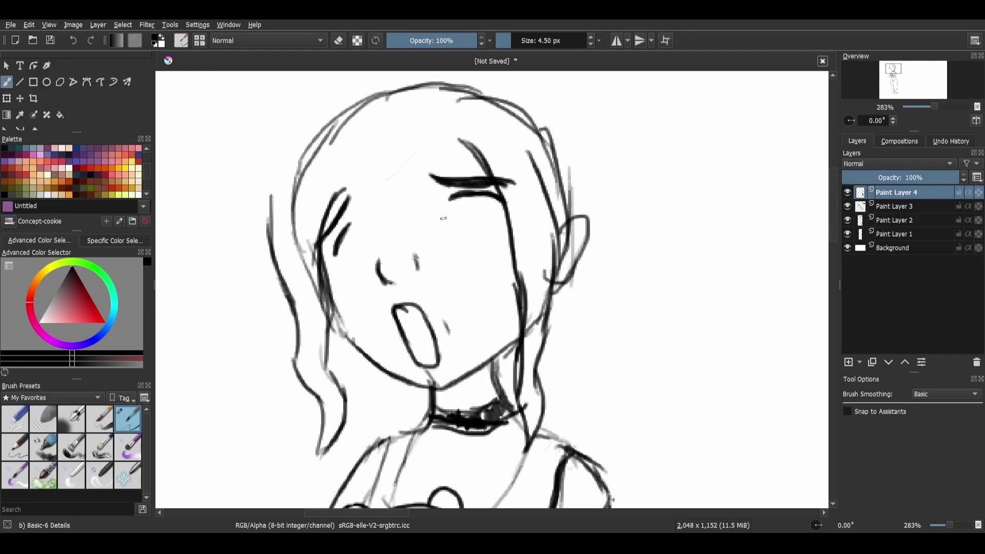
Step: Outline the outer hair contour over the crown from the left-hand lock to the right-hand ear, with a short strand below the ear
{"action": "left_click_drag", "start_coordinate": [476, 286], "coordinate": [408, 292]}
{"action": "left_click_drag", "start_coordinate": [507, 276], "coordinate": [498, 349]}
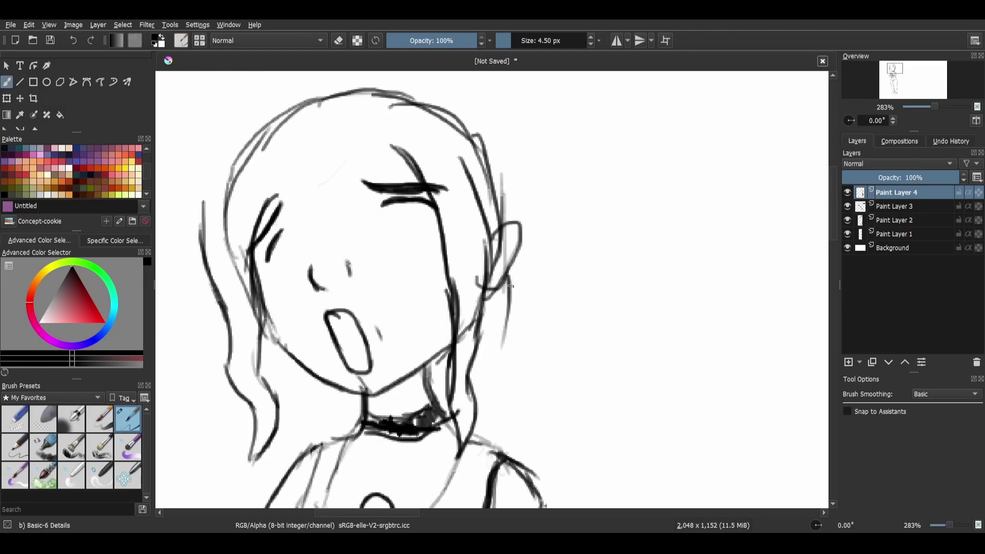
{"action": "mouse_move", "coordinate": [186, 189]}
{"action": "left_mouse_down"}
{"action": "mouse_move", "coordinate": [194, 227]}
{"action": "mouse_move", "coordinate": [218, 182]}
{"action": "mouse_move", "coordinate": [285, 127]}
{"action": "left_mouse_up"}
{"action": "mouse_move", "coordinate": [253, 147]}
{"action": "left_mouse_down"}
{"action": "mouse_move", "coordinate": [280, 119]}
{"action": "mouse_move", "coordinate": [338, 119]}
{"action": "mouse_move", "coordinate": [368, 96]}
{"action": "left_mouse_up"}
{"action": "mouse_move", "coordinate": [326, 121]}
{"action": "left_mouse_down"}
{"action": "mouse_move", "coordinate": [396, 97]}
{"action": "mouse_move", "coordinate": [479, 156]}
{"action": "left_mouse_up"}
{"action": "mouse_move", "coordinate": [426, 106]}
{"action": "left_mouse_down"}
{"action": "mouse_move", "coordinate": [465, 123]}
{"action": "mouse_move", "coordinate": [508, 180]}
{"action": "left_mouse_up"}
{"action": "left_click_drag", "start_coordinate": [482, 134], "coordinate": [507, 197]}
{"action": "left_click_drag", "start_coordinate": [496, 151], "coordinate": [522, 250]}
{"action": "left_click_drag", "start_coordinate": [512, 201], "coordinate": [515, 272]}
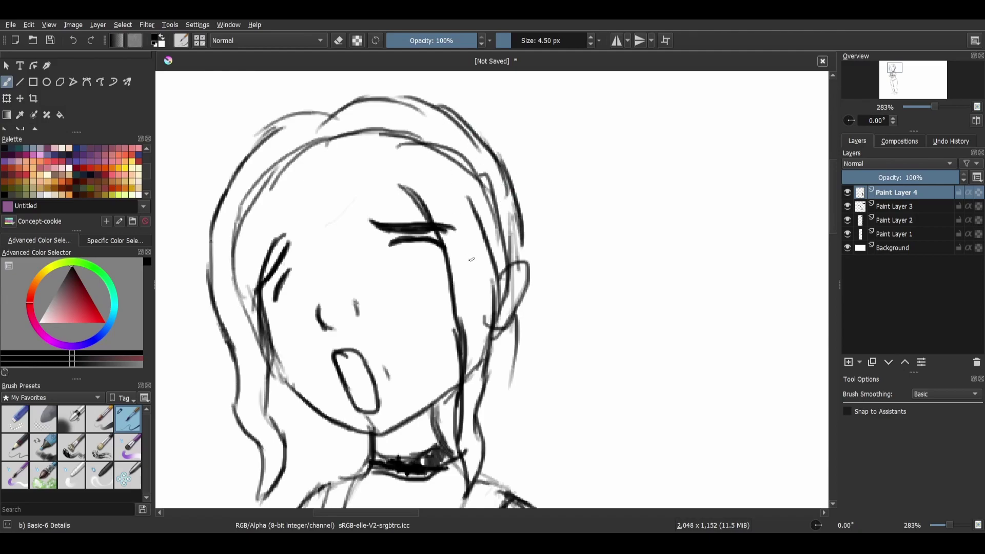
Step: Reinforce the short hair strand hanging below the right-hand ear with a darker stroke
{"action": "scroll", "coordinate": [474, 299], "scroll_direction": "down", "scroll_amount": 3}
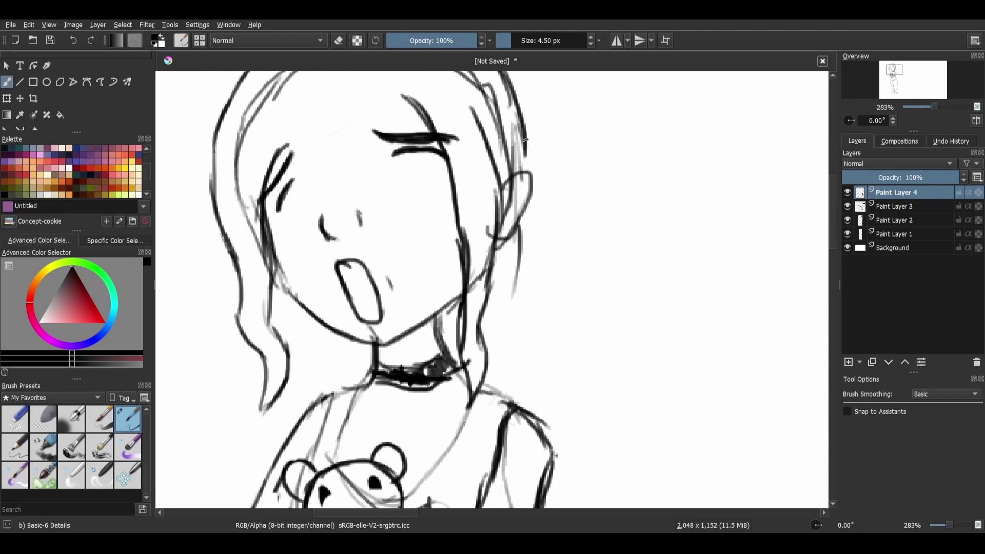
{"action": "mouse_move", "coordinate": [529, 216]}
{"action": "left_mouse_down"}
{"action": "mouse_move", "coordinate": [517, 290]}
{"action": "mouse_move", "coordinate": [518, 277]}
{"action": "left_mouse_up"}
{"action": "mouse_move", "coordinate": [523, 148]}
{"action": "left_mouse_down"}
{"action": "mouse_move", "coordinate": [531, 259]}
{"action": "mouse_move", "coordinate": [494, 316]}
{"action": "left_mouse_up"}
{"action": "mouse_move", "coordinate": [513, 251]}
{"action": "left_mouse_down"}
{"action": "mouse_move", "coordinate": [500, 303]}
{"action": "mouse_move", "coordinate": [510, 274]}
{"action": "left_mouse_up"}
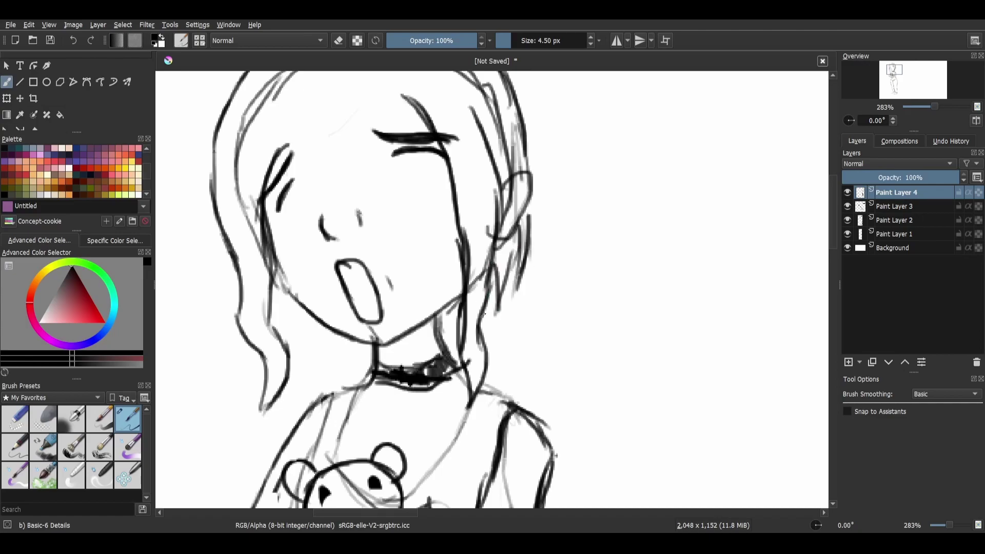
{"action": "key", "text": "ctrl+z"}
{"action": "key", "text": "ctrl+z"}
{"action": "key", "text": "ctrl+z"}
{"action": "left_click_drag", "start_coordinate": [507, 262], "coordinate": [492, 324]}
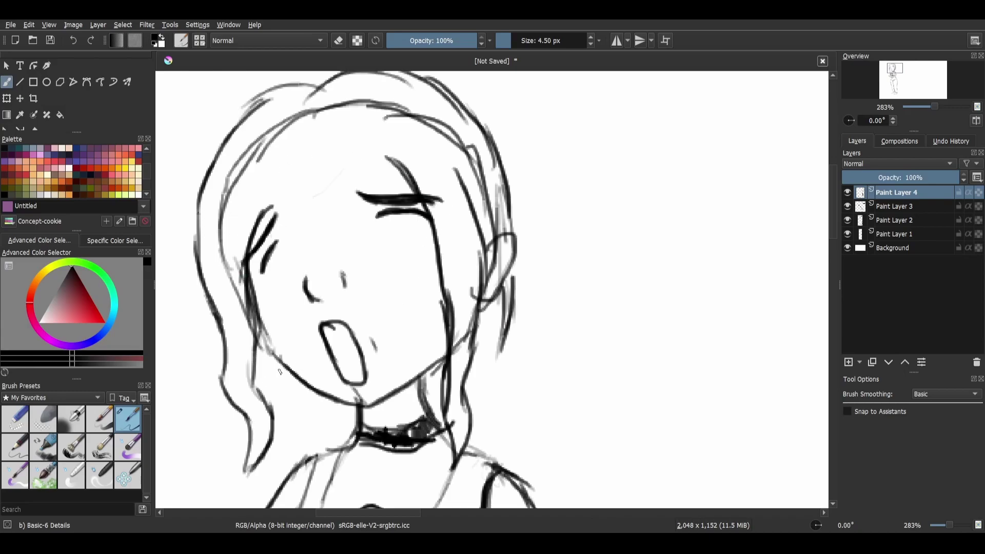
Step: Draw a short hair strand beneath the left-hand jaw and a parted hairline curving from the forehead toward both eyes
{"action": "left_click_drag", "start_coordinate": [267, 353], "coordinate": [287, 405]}
{"action": "mouse_move", "coordinate": [272, 362]}
{"action": "left_mouse_down"}
{"action": "mouse_move", "coordinate": [289, 425]}
{"action": "mouse_move", "coordinate": [285, 359]}
{"action": "left_mouse_up"}
{"action": "mouse_move", "coordinate": [308, 160]}
{"action": "left_mouse_down"}
{"action": "mouse_move", "coordinate": [385, 182]}
{"action": "mouse_move", "coordinate": [437, 227]}
{"action": "left_mouse_up"}
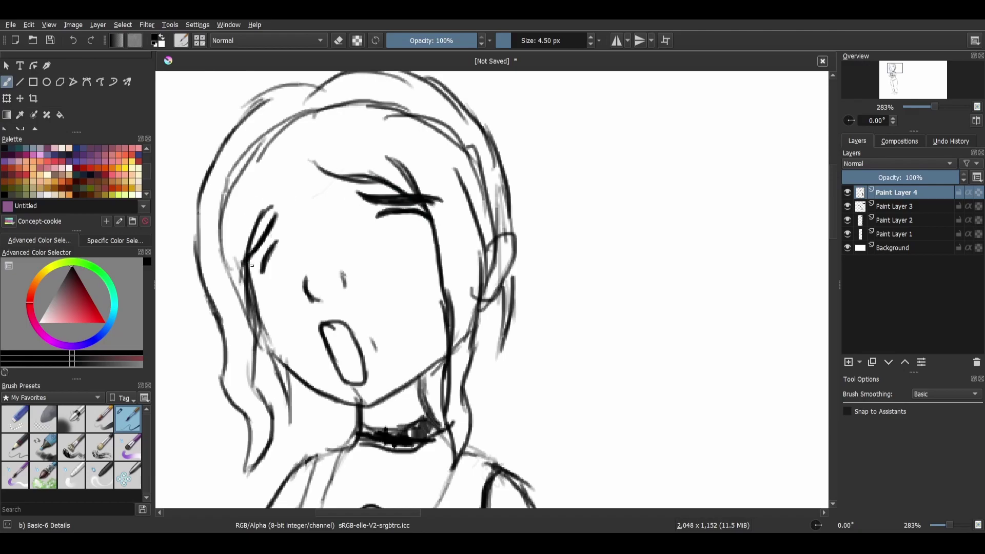
{"action": "left_click_drag", "start_coordinate": [264, 213], "coordinate": [324, 157]}
{"action": "scroll", "coordinate": [445, 246], "scroll_direction": "up", "scroll_amount": 3}
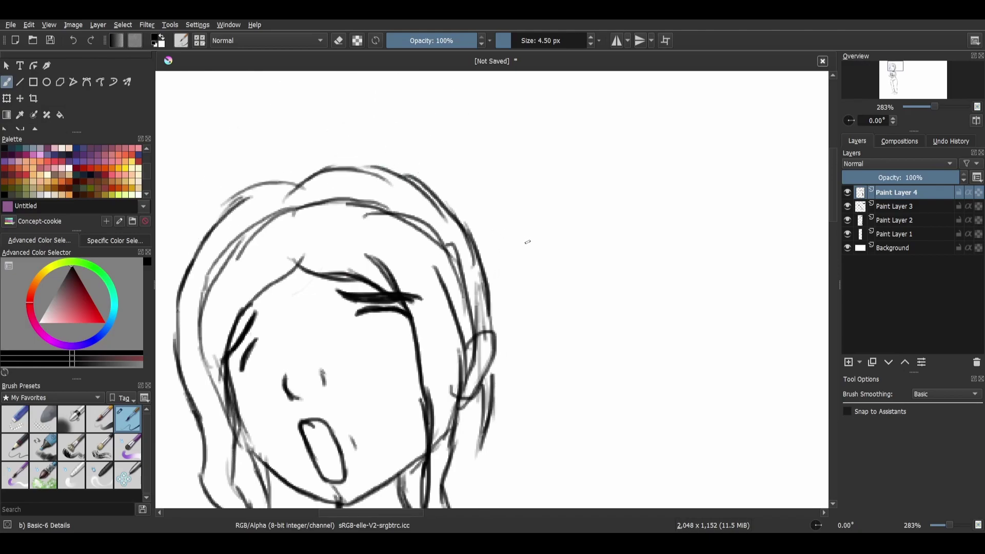
Step: Draw a long wavy hair lock down the right-hand side from below the ear to the thigh, ending in a pointed tip
{"action": "scroll", "coordinate": [492, 290], "scroll_direction": "down", "scroll_amount": 5}
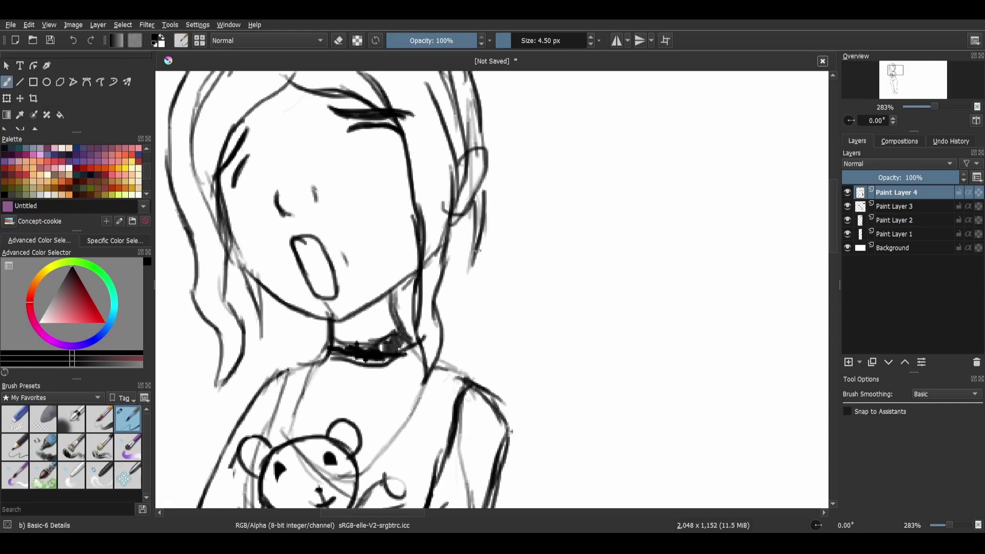
{"action": "left_click_drag", "start_coordinate": [483, 239], "coordinate": [488, 316]}
{"action": "mouse_move", "coordinate": [481, 237]}
{"action": "left_mouse_down"}
{"action": "mouse_move", "coordinate": [490, 318]}
{"action": "mouse_move", "coordinate": [515, 358]}
{"action": "mouse_move", "coordinate": [503, 230]}
{"action": "mouse_move", "coordinate": [508, 307]}
{"action": "mouse_move", "coordinate": [491, 383]}
{"action": "mouse_move", "coordinate": [500, 248]}
{"action": "mouse_move", "coordinate": [519, 291]}
{"action": "mouse_move", "coordinate": [509, 340]}
{"action": "mouse_move", "coordinate": [544, 408]}
{"action": "left_mouse_up"}
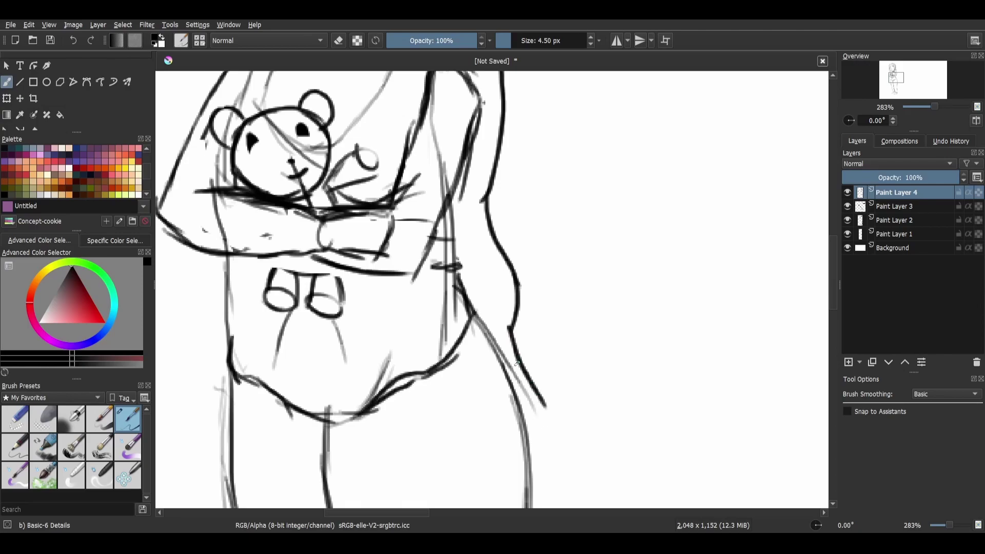
{"action": "key", "text": "ctrl+z"}
{"action": "left_click_drag", "start_coordinate": [509, 335], "coordinate": [540, 389]}
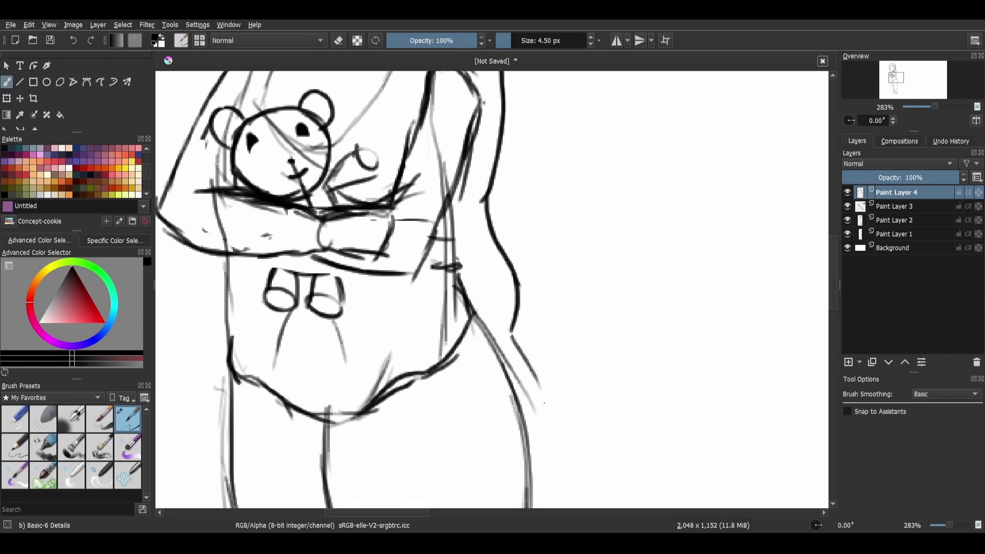
{"action": "mouse_move", "coordinate": [512, 336]}
{"action": "left_mouse_down"}
{"action": "mouse_move", "coordinate": [545, 424]}
{"action": "mouse_move", "coordinate": [531, 427]}
{"action": "left_mouse_up"}
{"action": "mouse_move", "coordinate": [547, 395]}
{"action": "left_mouse_down"}
{"action": "mouse_move", "coordinate": [541, 439]}
{"action": "mouse_move", "coordinate": [512, 396]}
{"action": "left_mouse_up"}
Step: Draw a curved hair strand from the left-hand jaw to the shoulder and a short lock end beside the left-hand hip
{"action": "left_click_drag", "start_coordinate": [323, 82], "coordinate": [445, 330]}
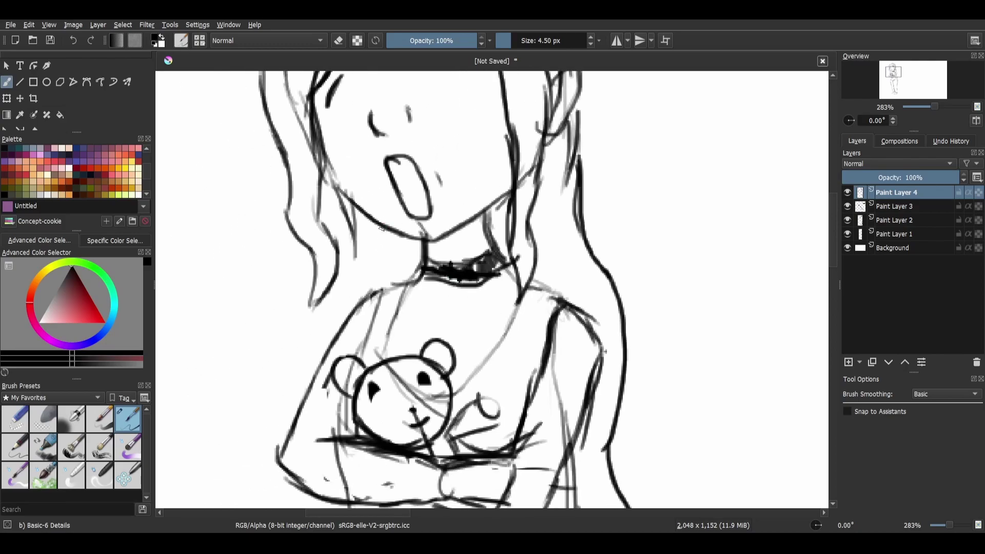
{"action": "left_click_drag", "start_coordinate": [381, 225], "coordinate": [356, 300]}
{"action": "mouse_move", "coordinate": [383, 231]}
{"action": "left_mouse_down"}
{"action": "mouse_move", "coordinate": [356, 314]}
{"action": "mouse_move", "coordinate": [381, 129]}
{"action": "left_mouse_up"}
{"action": "scroll", "coordinate": [345, 329], "scroll_direction": "down", "scroll_amount": 3}
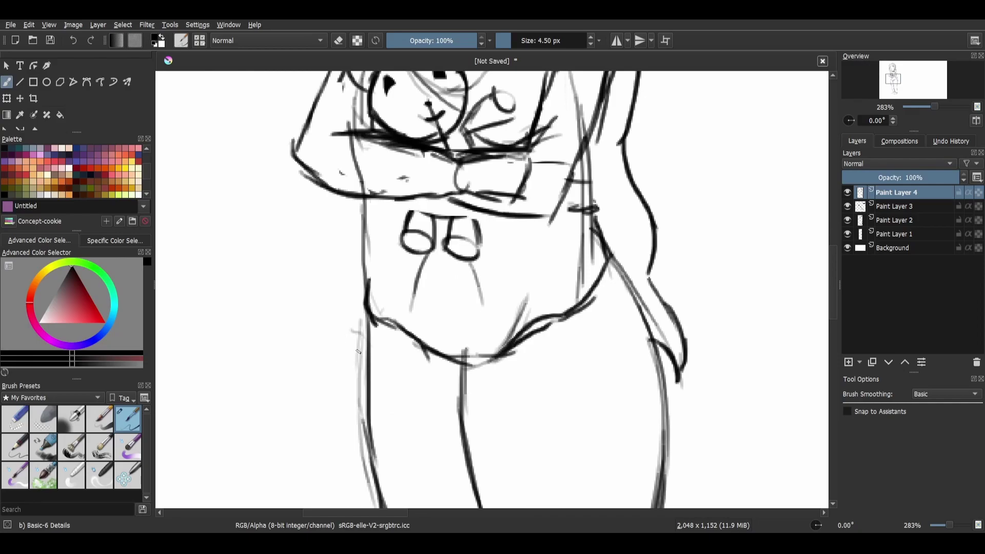
{"action": "left_click_drag", "start_coordinate": [357, 354], "coordinate": [376, 250]}
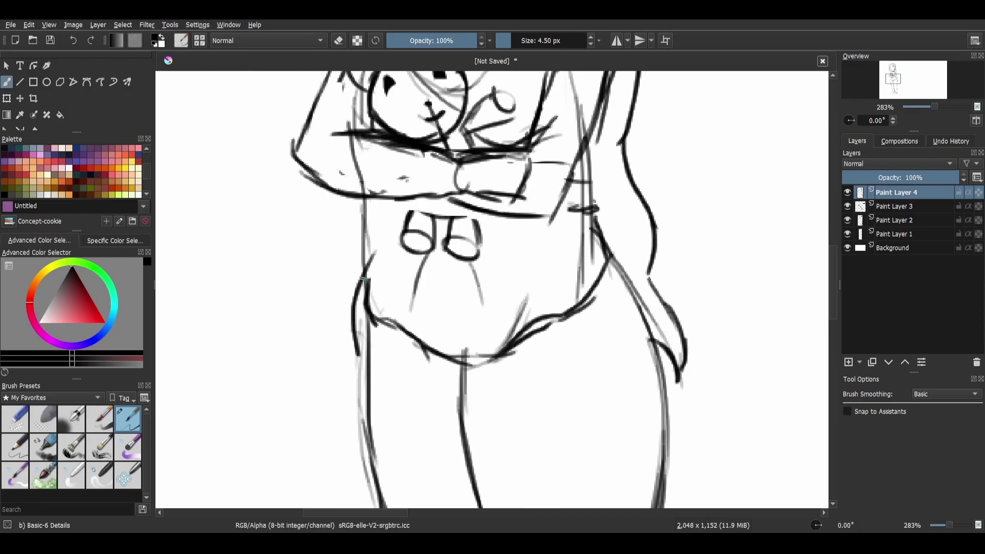
{"action": "key", "text": "ctrl+z"}
{"action": "left_click_drag", "start_coordinate": [363, 347], "coordinate": [359, 255]}
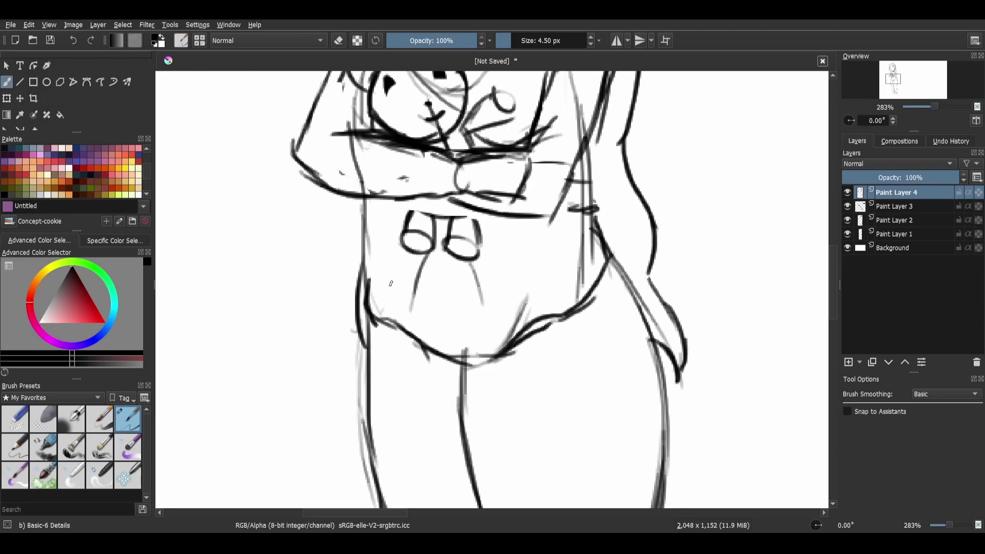
Step: Examine the figure from head to legs at a smaller zoom to check the flow of the long hair
{"action": "scroll", "coordinate": [391, 284], "scroll_direction": "up", "scroll_amount": 15}
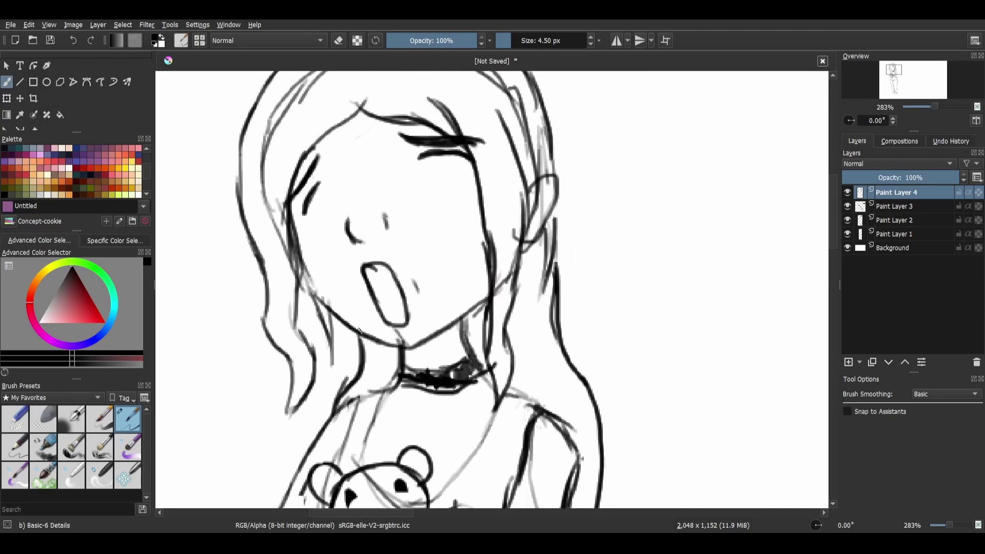
{"action": "key", "text": "minus"}
{"action": "scroll", "coordinate": [418, 359], "scroll_direction": "down", "scroll_amount": 5}
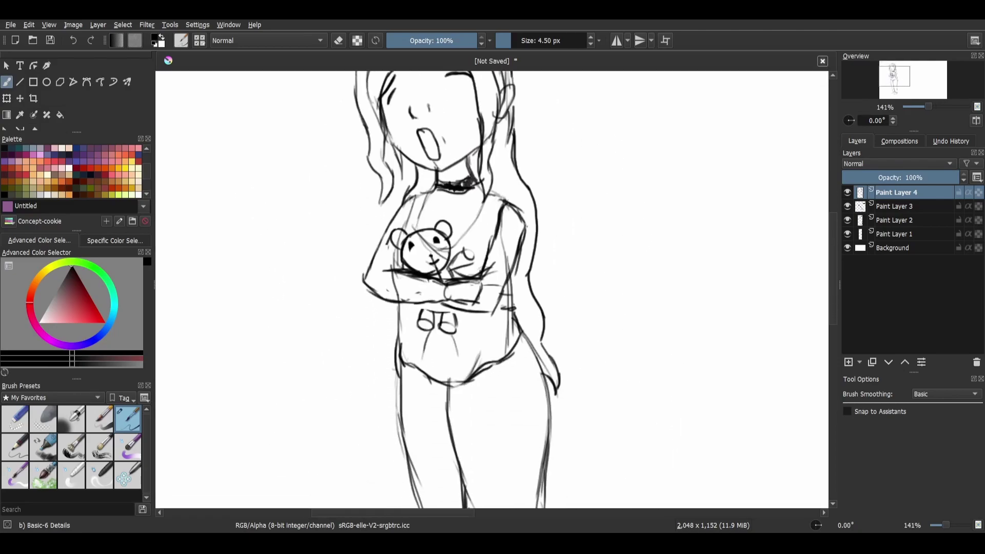
{"action": "scroll", "coordinate": [442, 289], "scroll_direction": "down", "scroll_amount": 7}
{"action": "scroll", "coordinate": [442, 290], "scroll_direction": "up", "scroll_amount": 14}
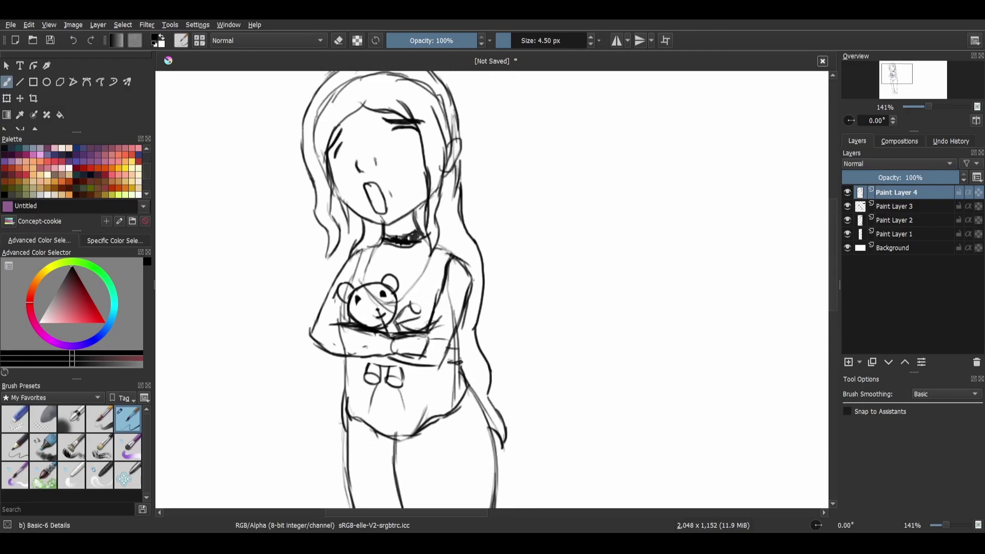
{"action": "scroll", "coordinate": [492, 289], "scroll_direction": "down", "scroll_amount": 7}
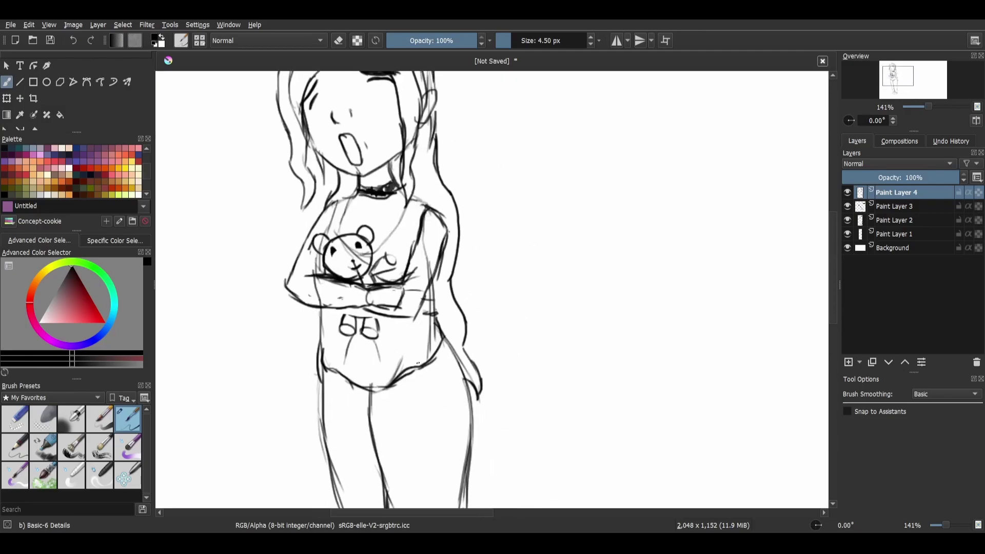
{"action": "scroll", "coordinate": [417, 363], "scroll_direction": "up", "scroll_amount": 9}
{"action": "scroll", "coordinate": [395, 314], "scroll_direction": "up", "scroll_amount": 1}
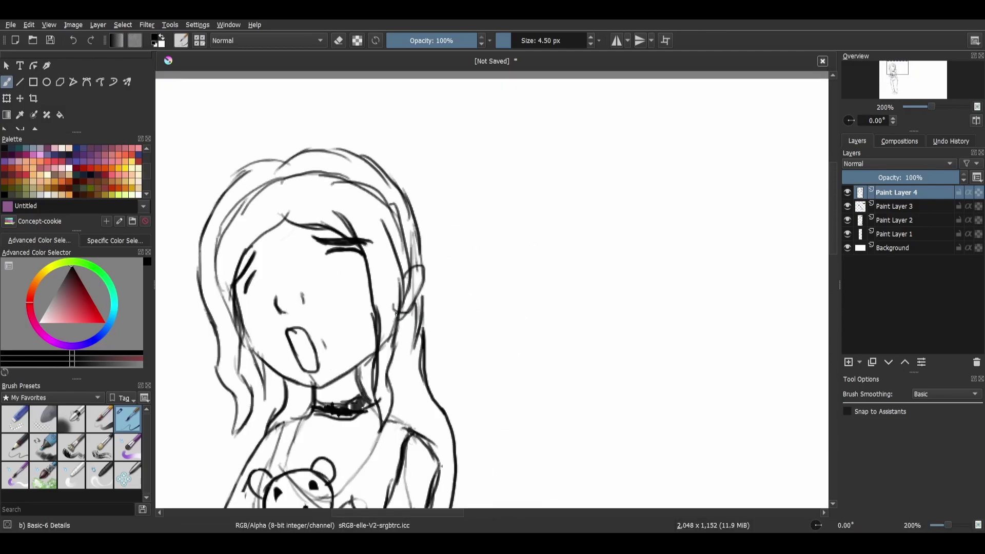
{"action": "key", "text": "ctrl+plus"}
{"action": "key", "text": "ctrl+plus"}
{"action": "left_click_drag", "start_coordinate": [304, 326], "coordinate": [431, 331]}
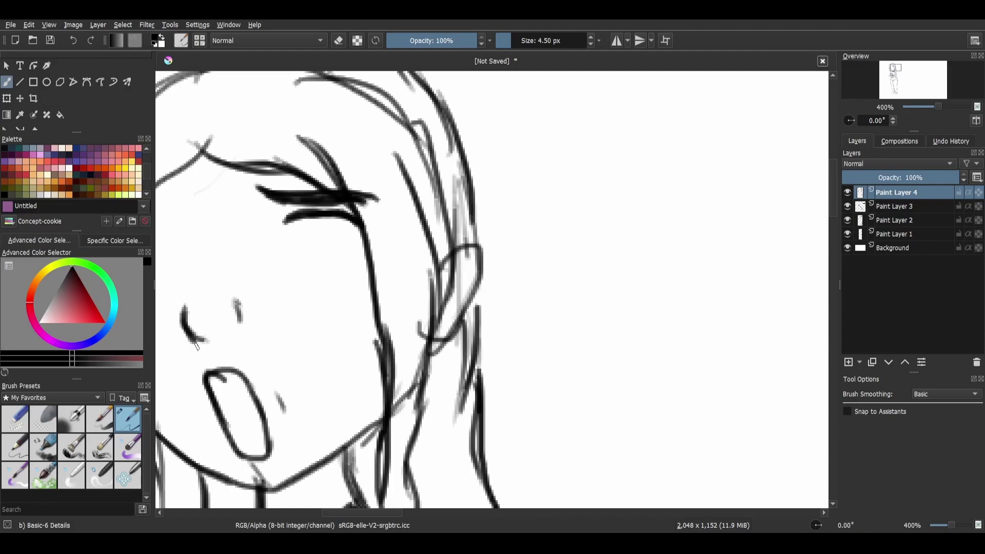
{"action": "left_click_drag", "start_coordinate": [207, 330], "coordinate": [191, 341]}
{"action": "key", "text": "ctrl+z"}
{"action": "left_click_drag", "start_coordinate": [232, 312], "coordinate": [356, 309]}
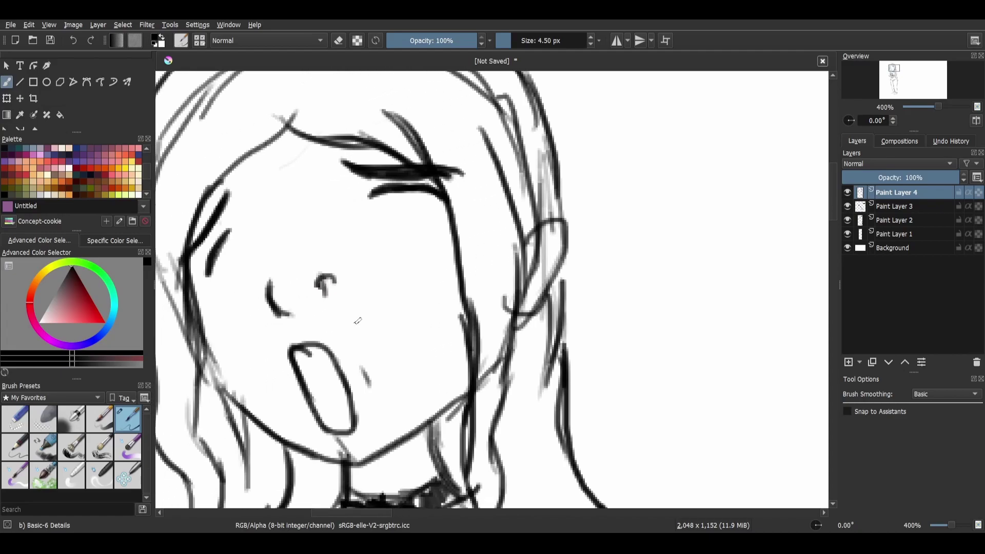
{"action": "key", "text": "ctrl+z"}
{"action": "mouse_move", "coordinate": [315, 280]}
{"action": "left_mouse_down"}
{"action": "mouse_move", "coordinate": [328, 277]}
{"action": "mouse_move", "coordinate": [331, 292]}
{"action": "left_mouse_up"}
{"action": "key", "text": "ctrl+z"}
{"action": "key", "text": "ctrl+z"}
{"action": "left_click_drag", "start_coordinate": [296, 306], "coordinate": [311, 296]}
{"action": "key", "text": "ctrl+z"}
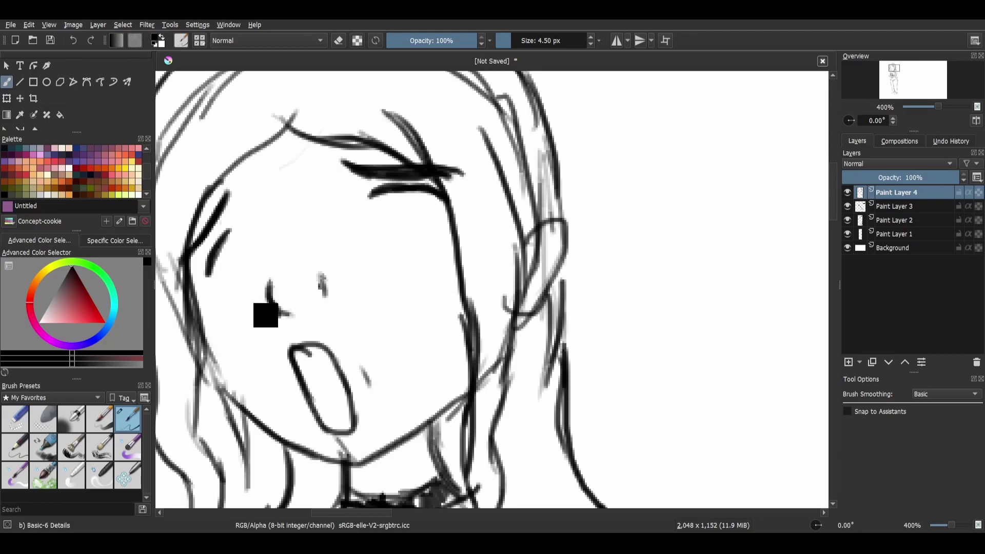
Step: Draw a small hooked nostril curve at the upper end of the left-hand nose line
{"action": "left_click_drag", "start_coordinate": [275, 283], "coordinate": [275, 301]}
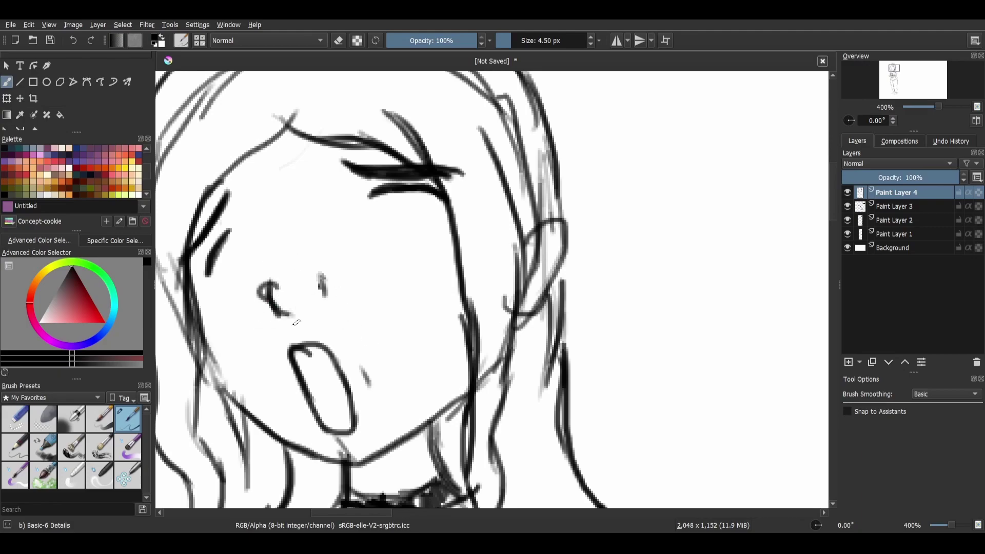
Step: Darken the upper ends of the outfit's neckline on both sides of the chest, running down from below the choker
{"action": "left_click_drag", "start_coordinate": [267, 358], "coordinate": [317, 278]}
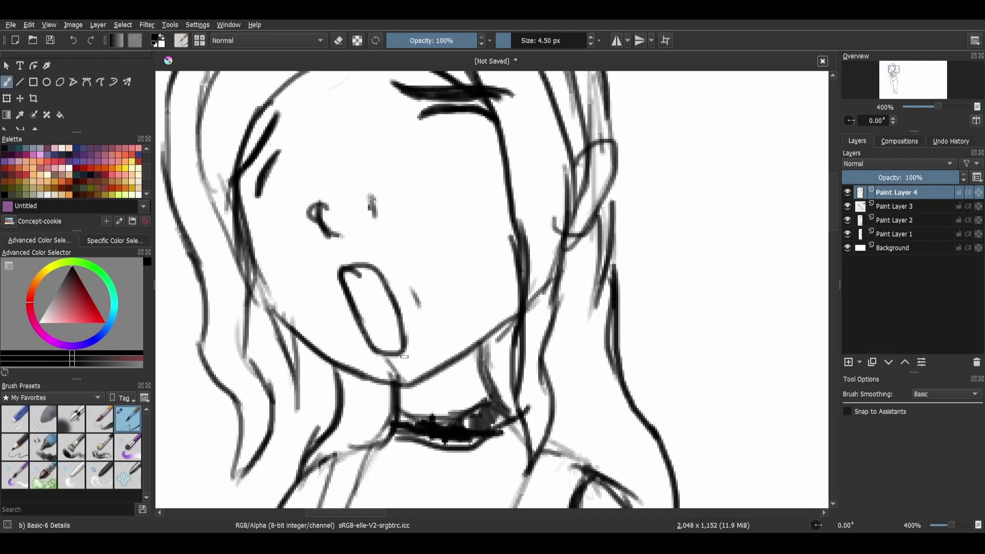
{"action": "scroll", "coordinate": [416, 296], "scroll_direction": "down", "scroll_amount": 5}
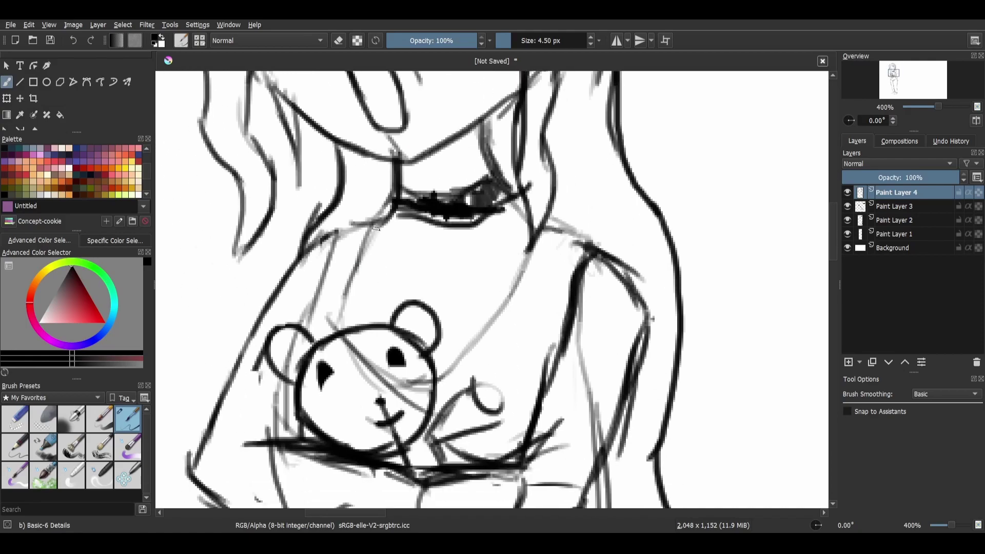
{"action": "mouse_move", "coordinate": [386, 222]}
{"action": "left_mouse_down"}
{"action": "mouse_move", "coordinate": [348, 291]}
{"action": "mouse_move", "coordinate": [352, 281]}
{"action": "left_mouse_up"}
{"action": "left_click_drag", "start_coordinate": [376, 242], "coordinate": [349, 292]}
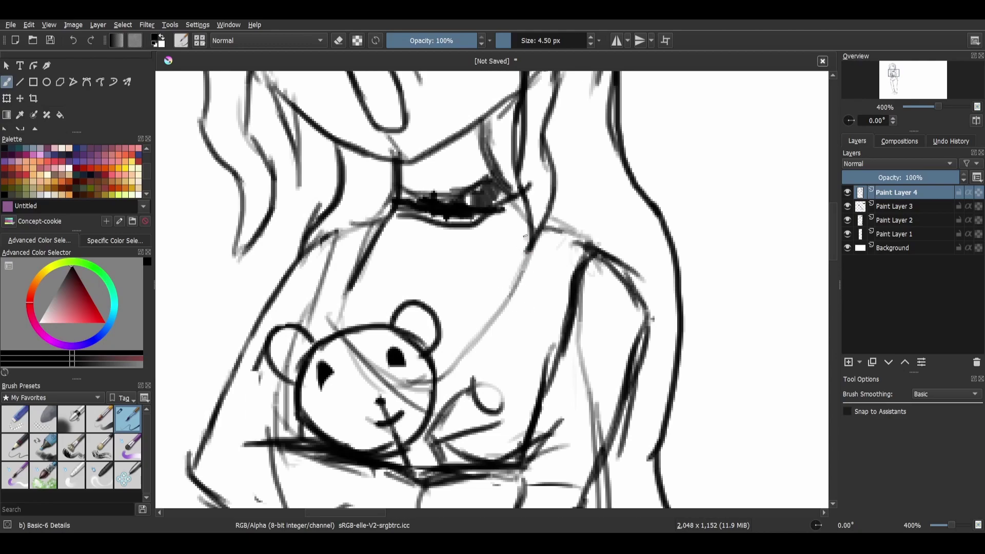
{"action": "left_click_drag", "start_coordinate": [521, 221], "coordinate": [517, 275]}
{"action": "left_click_drag", "start_coordinate": [521, 221], "coordinate": [512, 295]}
{"action": "left_click_drag", "start_coordinate": [378, 220], "coordinate": [367, 245]}
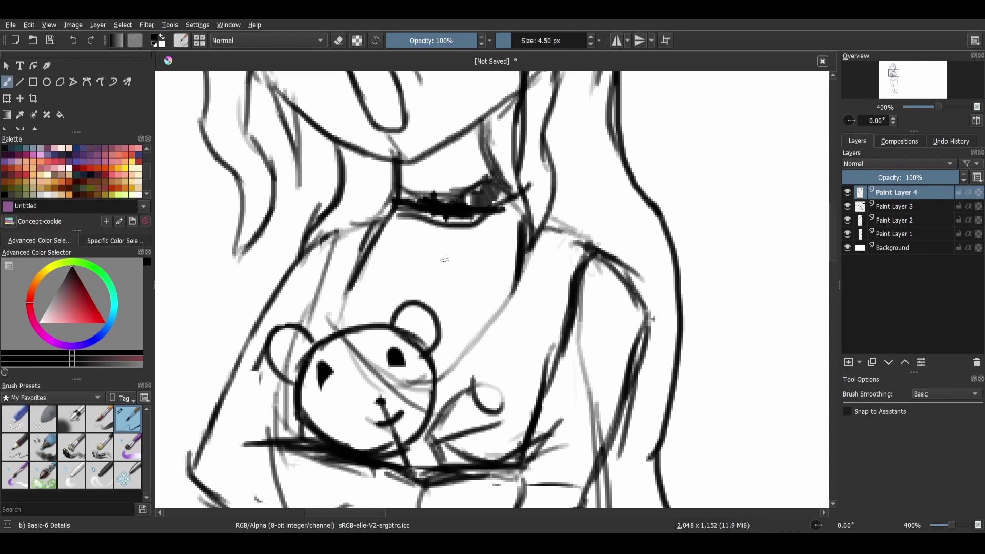
Step: Review the whole sketch from the crown to the legs, including the nose and neckline strokes
{"action": "key", "text": "minus"}
{"action": "key", "text": "minus"}
{"action": "key", "text": "minus"}
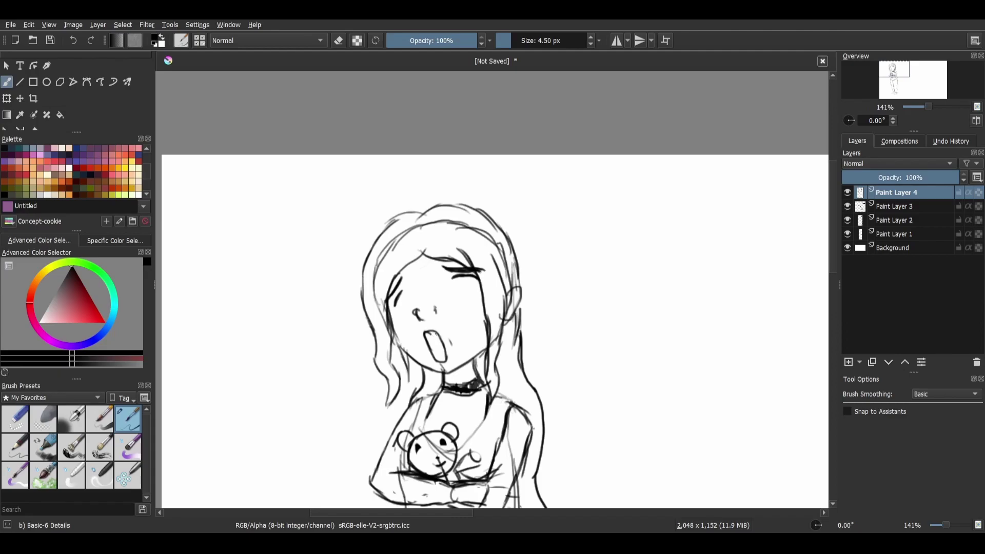
{"action": "left_click_drag", "start_coordinate": [441, 388], "coordinate": [453, 285]}
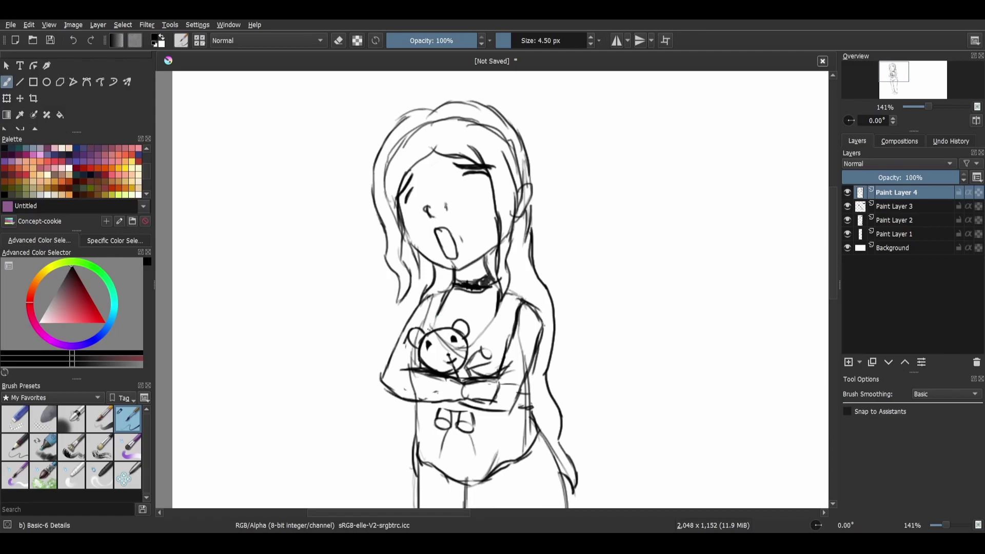
{"action": "scroll", "coordinate": [492, 290], "scroll_direction": "down", "scroll_amount": 3}
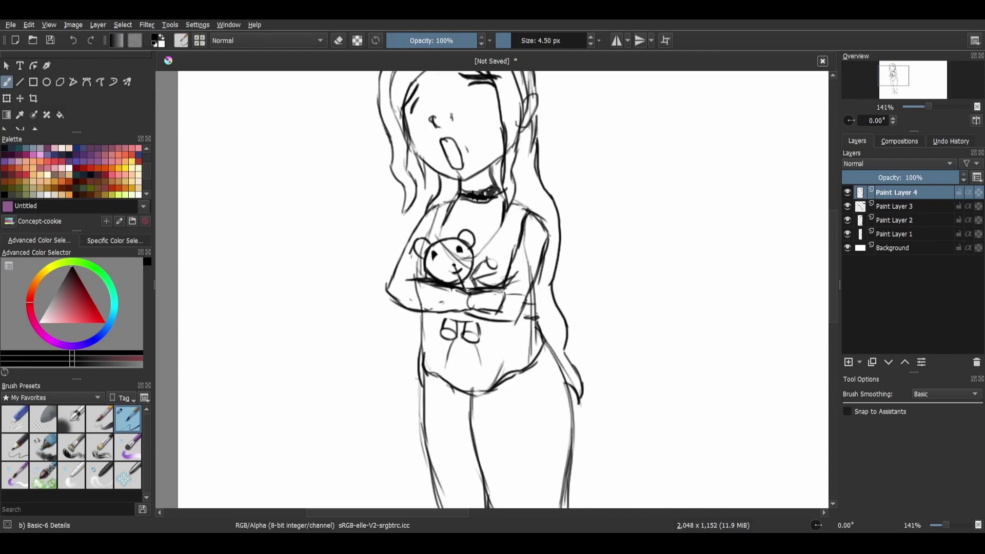
{"action": "scroll", "coordinate": [493, 290], "scroll_direction": "down", "scroll_amount": 5}
{"action": "scroll", "coordinate": [426, 318], "scroll_direction": "down", "scroll_amount": 3}
{"action": "scroll", "coordinate": [426, 318], "scroll_direction": "up", "scroll_amount": 10}
{"action": "scroll", "coordinate": [426, 340], "scroll_direction": "up", "scroll_amount": 3}
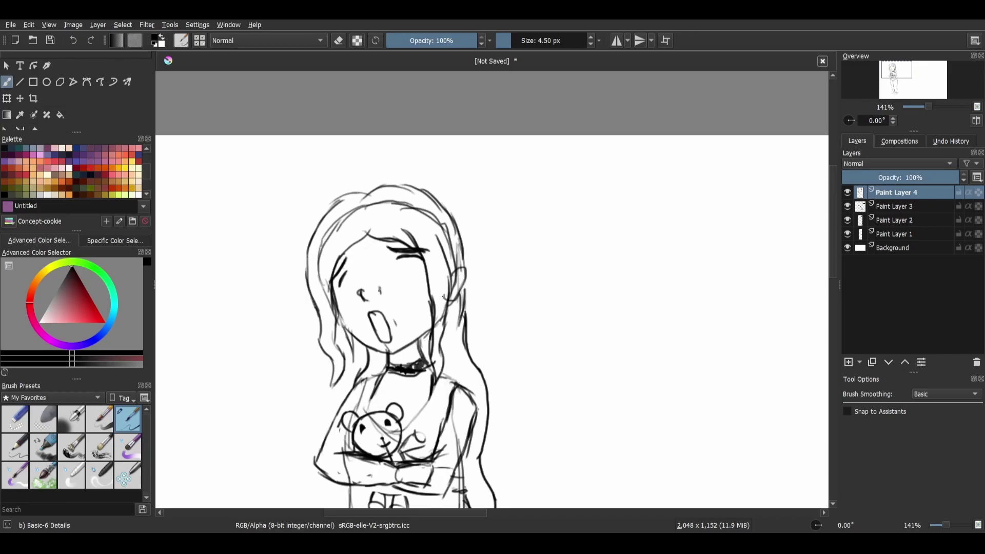
Step: Draw a small dark curved earring mark at the lobe of the right-hand ear
{"action": "scroll", "coordinate": [416, 305], "scroll_direction": "up", "scroll_amount": 4, "text": "ctrl"}
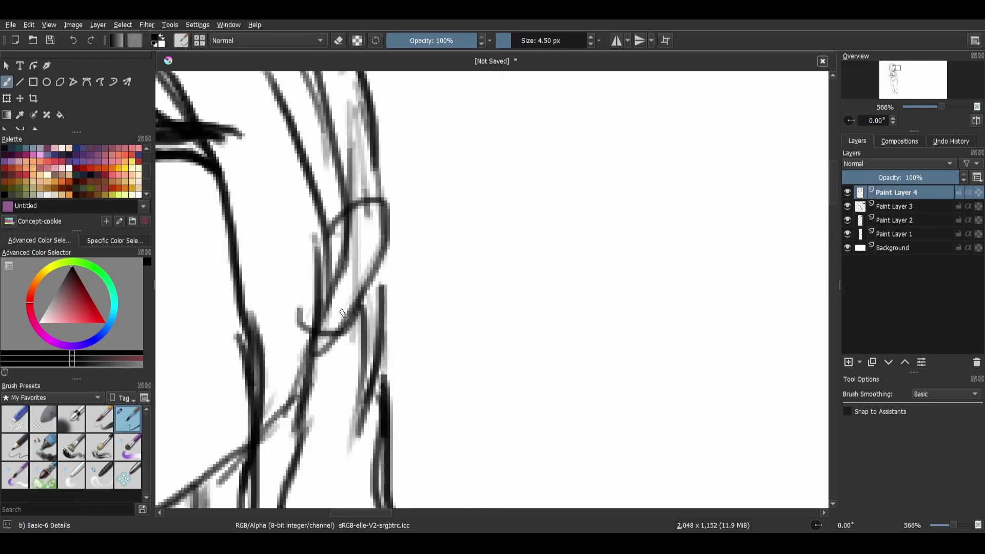
{"action": "left_click_drag", "start_coordinate": [328, 336], "coordinate": [351, 319]}
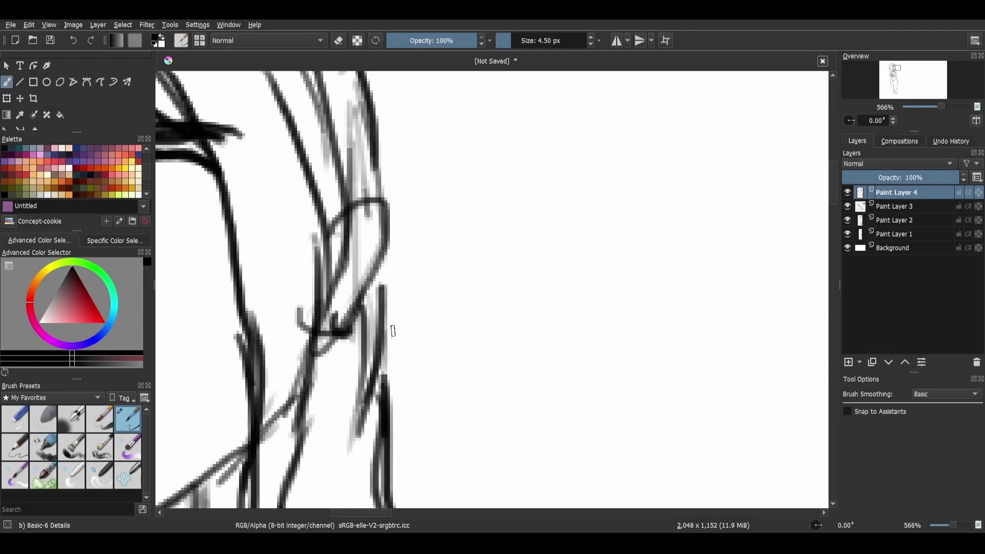
{"action": "scroll", "coordinate": [394, 331], "scroll_direction": "down", "scroll_amount": 5, "text": "ctrl"}
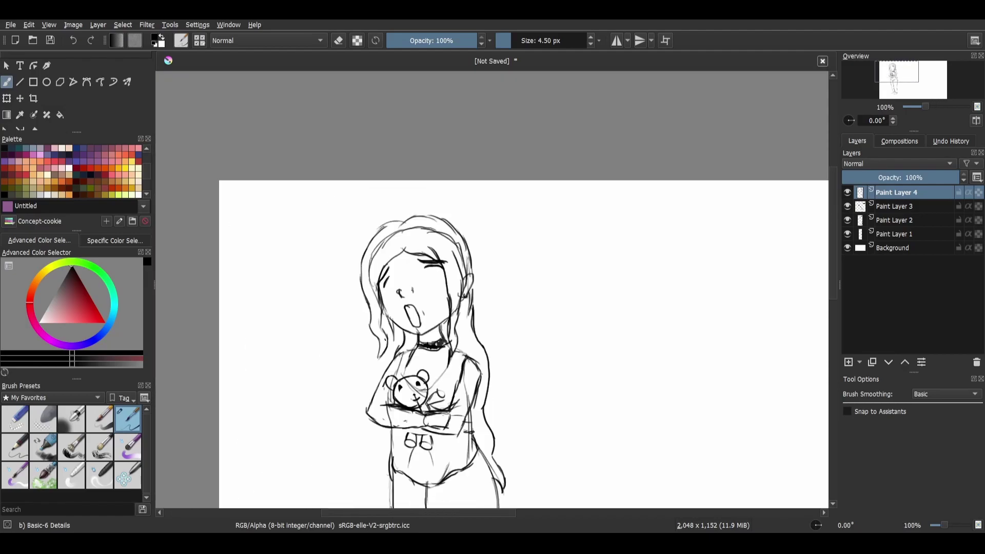
{"action": "left_click_drag", "start_coordinate": [427, 460], "coordinate": [463, 365]}
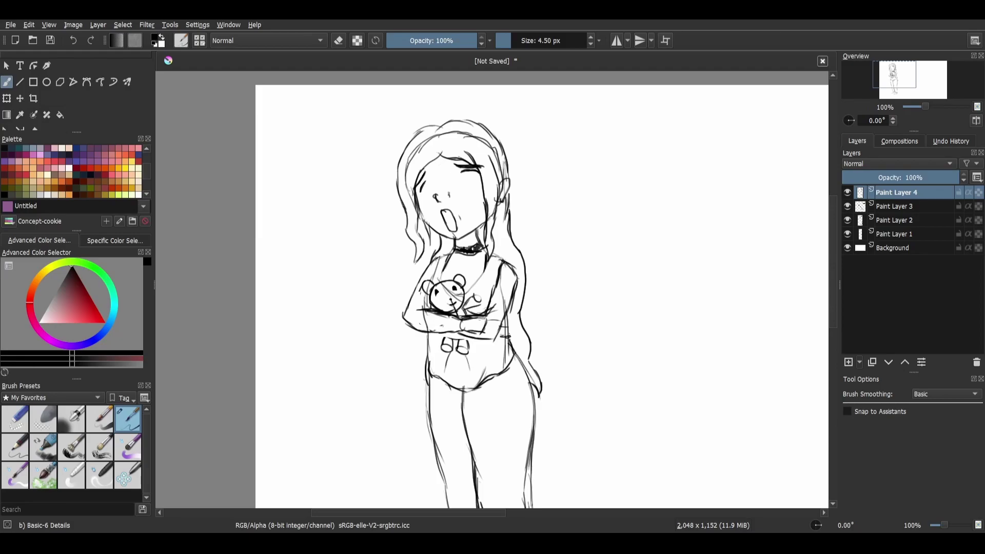
Step: Add a group layer, move Paint Layers 4, 3, 2 and 1 into it, and collapse the group
{"action": "left_click", "coordinate": [877, 386]}
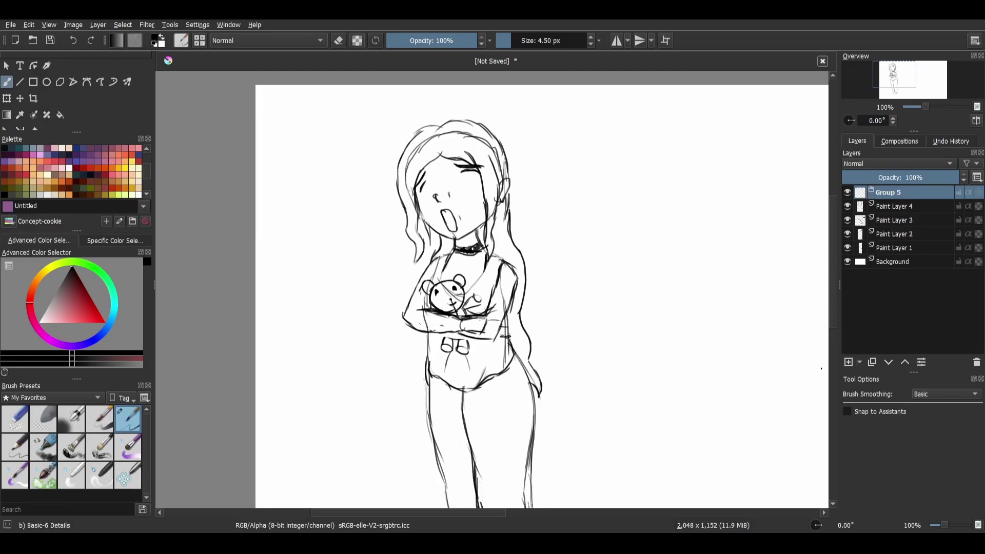
{"action": "left_click_drag", "start_coordinate": [909, 206], "coordinate": [909, 192]}
{"action": "key", "text": "Page_Down"}
{"action": "key", "text": "ctrl+Page_Up"}
{"action": "key", "text": "Page_Down"}
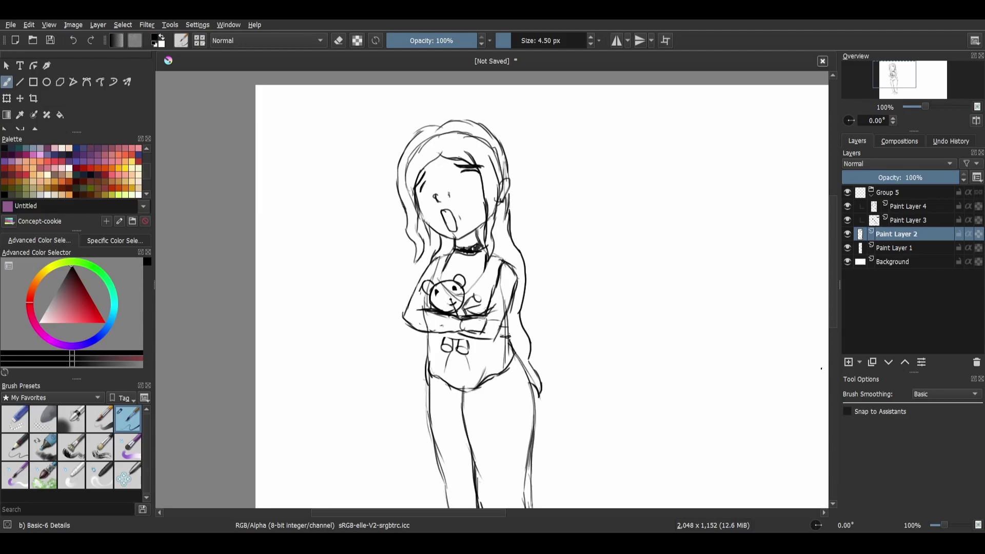
{"action": "key", "text": "ctrl+Page_Up"}
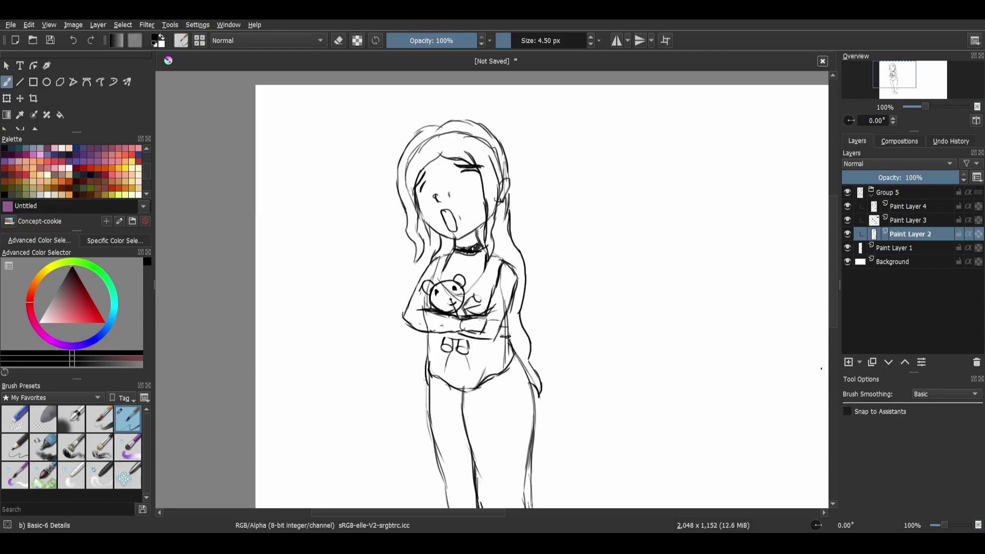
{"action": "key", "text": "Page_Down"}
{"action": "key", "text": "ctrl+Page_Up"}
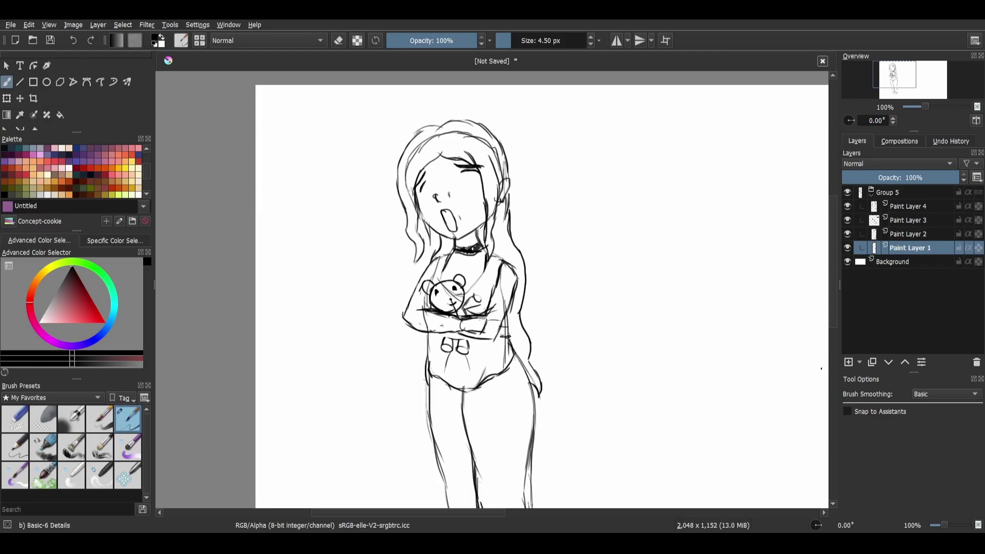
{"action": "left_click", "coordinate": [870, 195]}
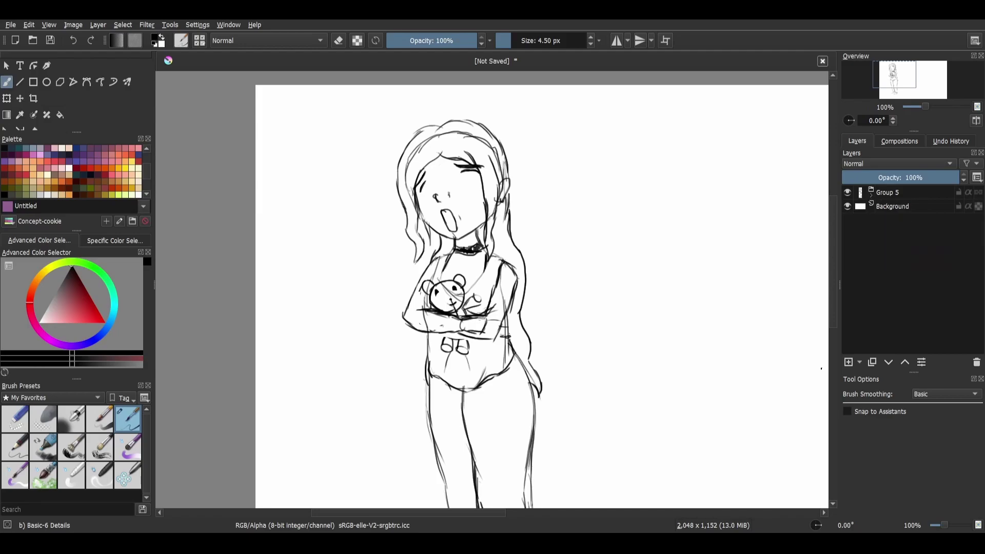
Step: Add an empty group layer between the sketch group and the Background layer
{"action": "key", "text": "Page_Down"}
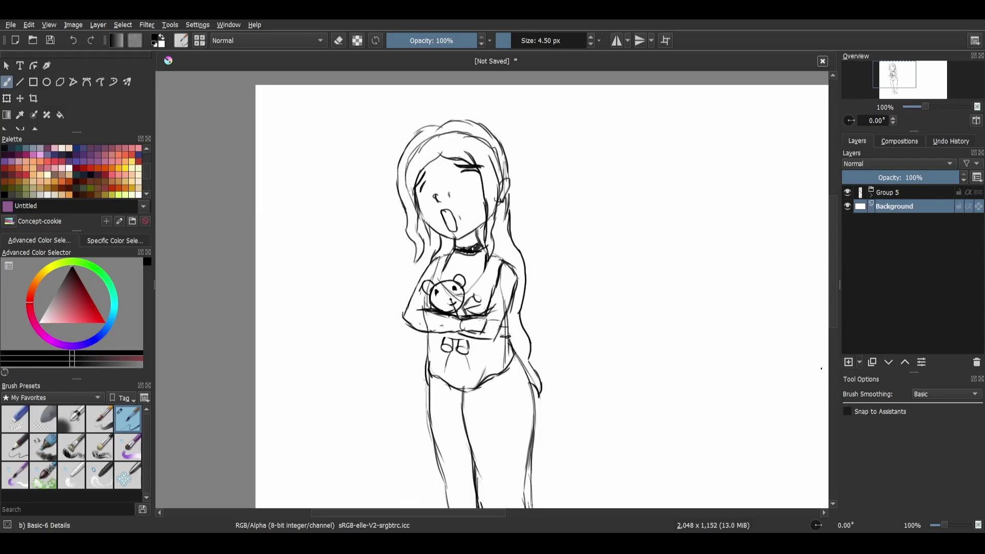
{"action": "key", "text": "ctrl+g"}
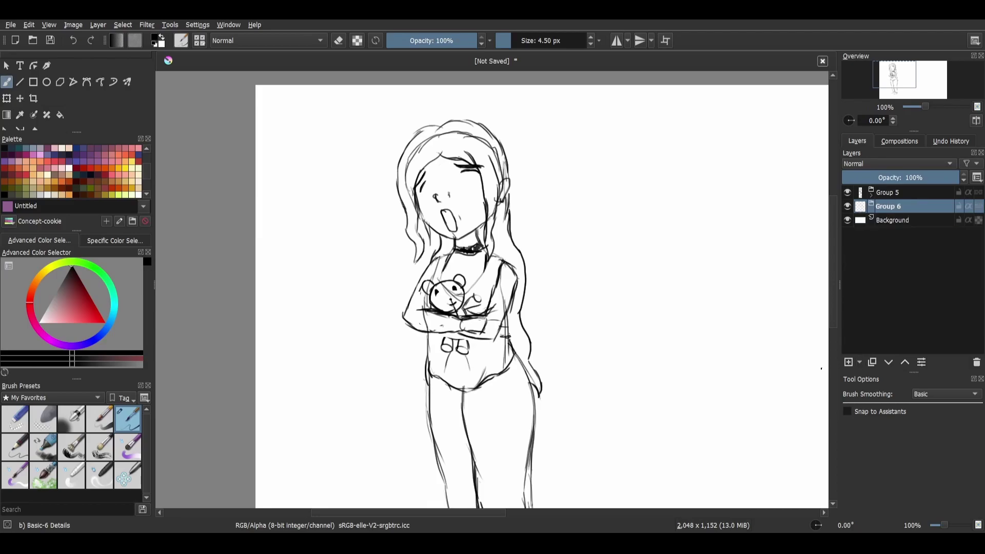
Step: Rename the empty group layer between the sketch group and Background as clr and add a paint layer inside it
{"action": "key", "text": "F2"}
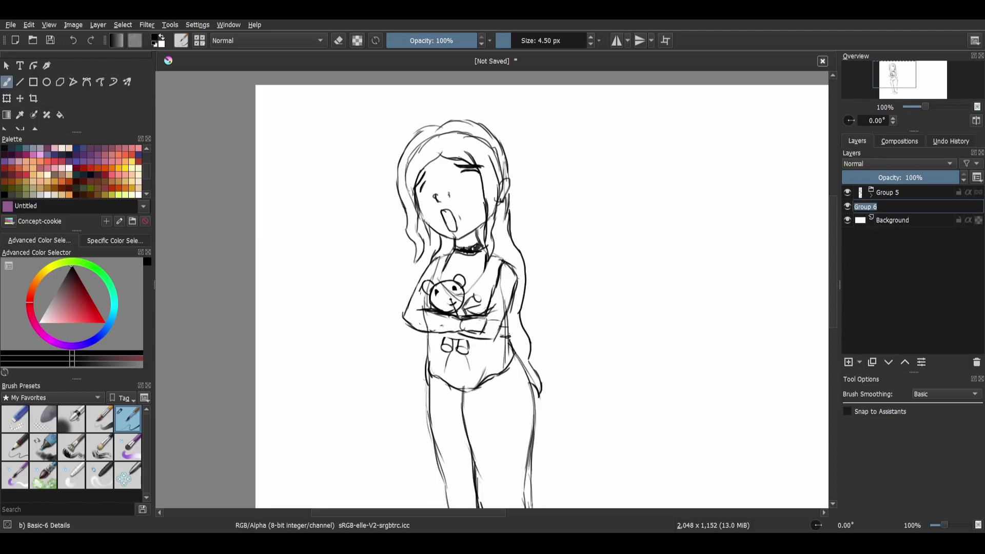
{"action": "type", "text": "clr"}
{"action": "key", "text": "Return"}
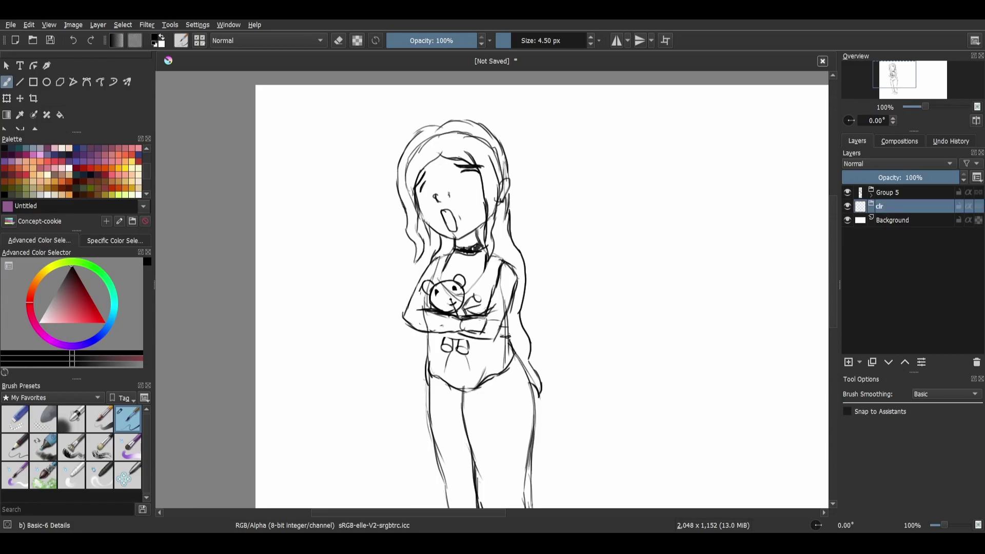
{"action": "key", "text": "Insert"}
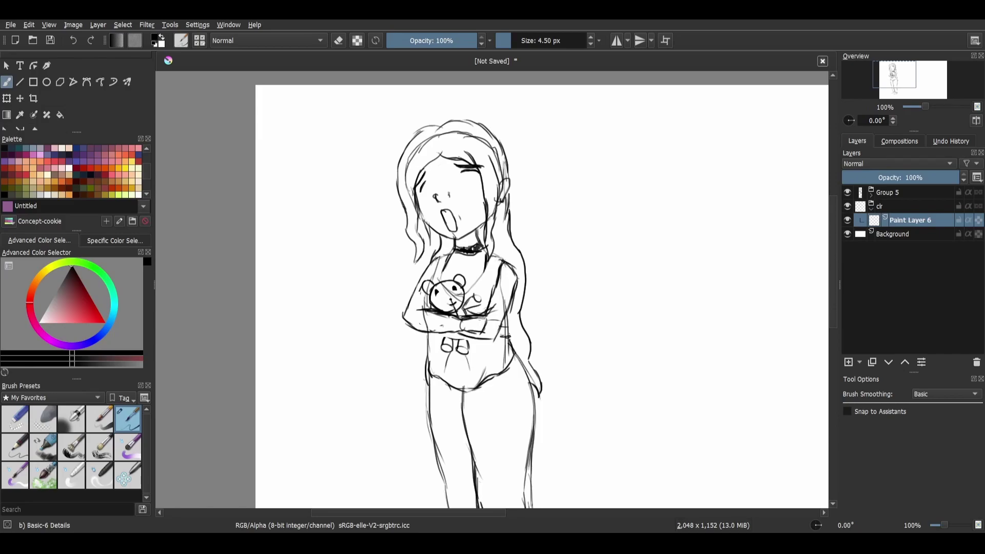
Step: Block in the character's face and neck in orange-brown with the 40 px Basic-5 Size Opacity brush
{"action": "left_click", "coordinate": [100, 419]}
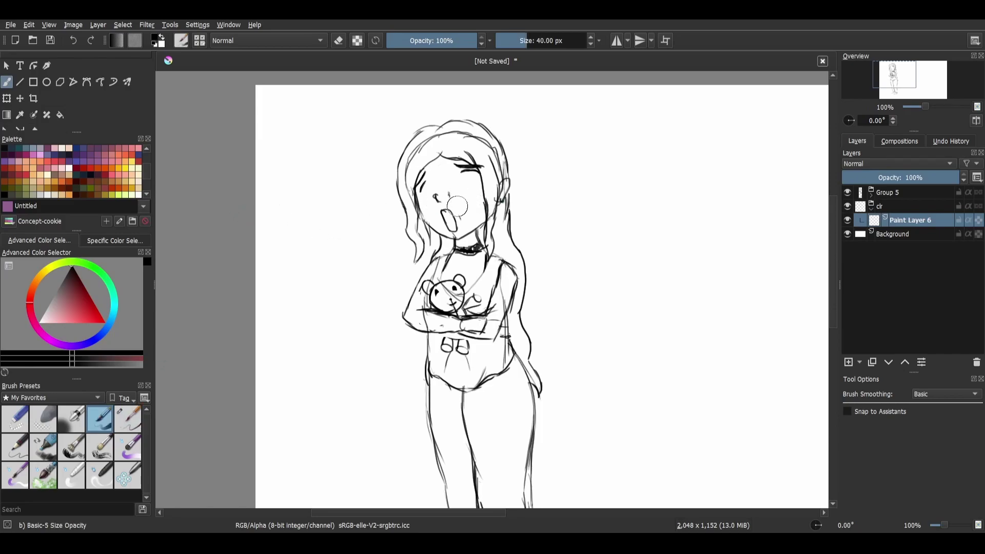
{"action": "key", "text": "plus"}
{"action": "key", "text": "plus"}
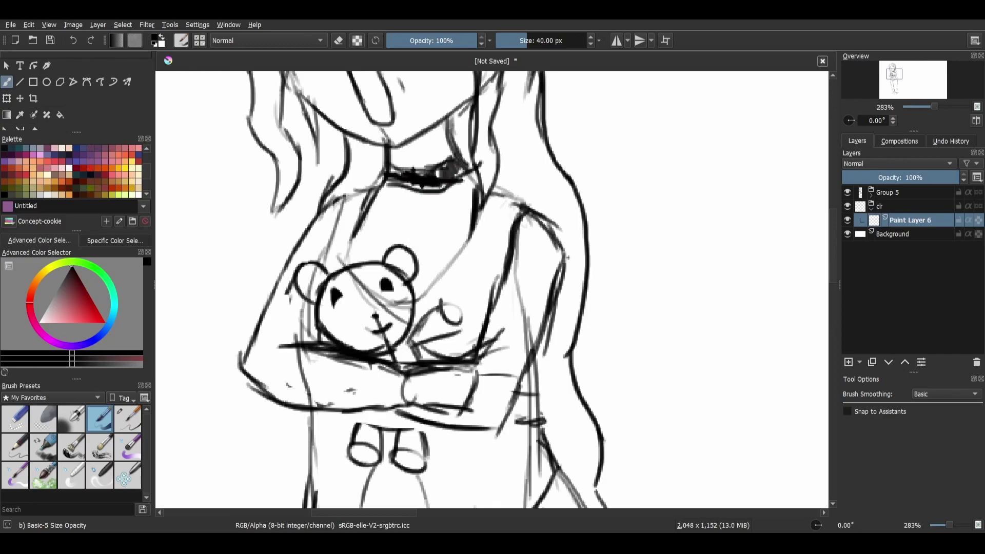
{"action": "key", "text": "plus"}
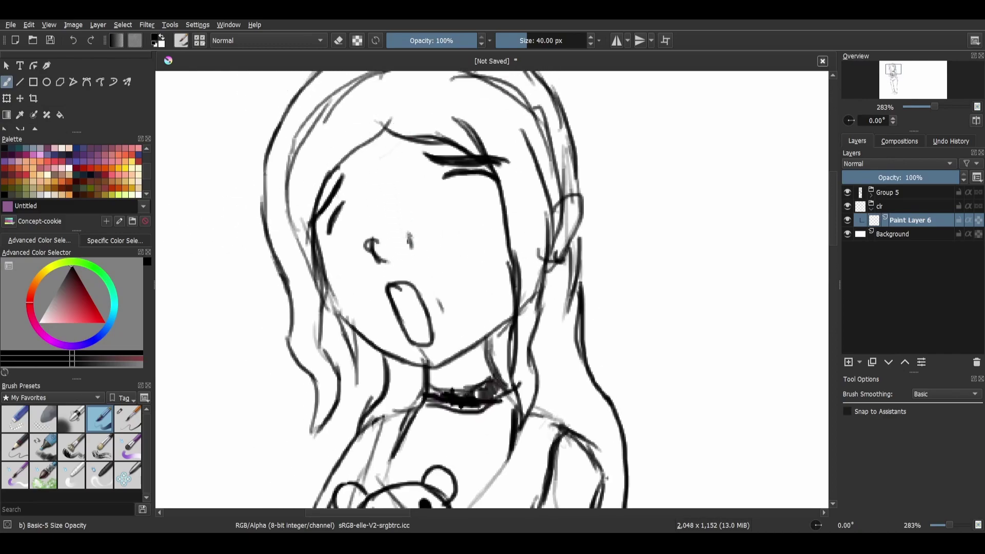
{"action": "left_click", "coordinate": [111, 181]}
{"action": "left_click", "coordinate": [118, 181]}
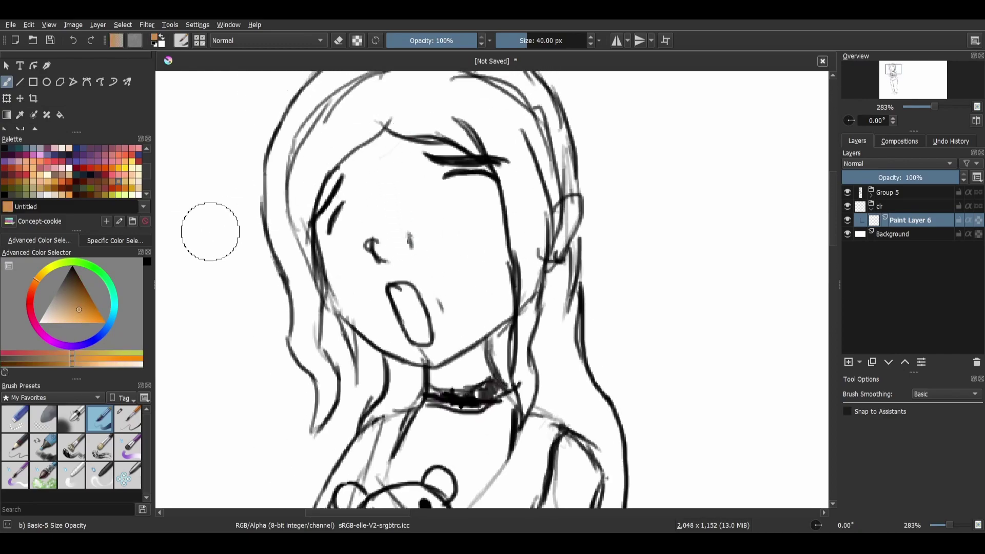
{"action": "mouse_move", "coordinate": [391, 166]}
{"action": "left_mouse_down"}
{"action": "mouse_move", "coordinate": [391, 210]}
{"action": "mouse_move", "coordinate": [352, 220]}
{"action": "mouse_move", "coordinate": [354, 261]}
{"action": "mouse_move", "coordinate": [382, 318]}
{"action": "mouse_move", "coordinate": [348, 290]}
{"action": "mouse_move", "coordinate": [462, 318]}
{"action": "mouse_move", "coordinate": [415, 338]}
{"action": "mouse_move", "coordinate": [446, 359]}
{"action": "mouse_move", "coordinate": [465, 337]}
{"action": "mouse_move", "coordinate": [446, 410]}
{"action": "mouse_move", "coordinate": [473, 297]}
{"action": "mouse_move", "coordinate": [493, 277]}
{"action": "mouse_move", "coordinate": [473, 327]}
{"action": "mouse_move", "coordinate": [528, 241]}
{"action": "mouse_move", "coordinate": [492, 169]}
{"action": "mouse_move", "coordinate": [470, 277]}
{"action": "left_mouse_up"}
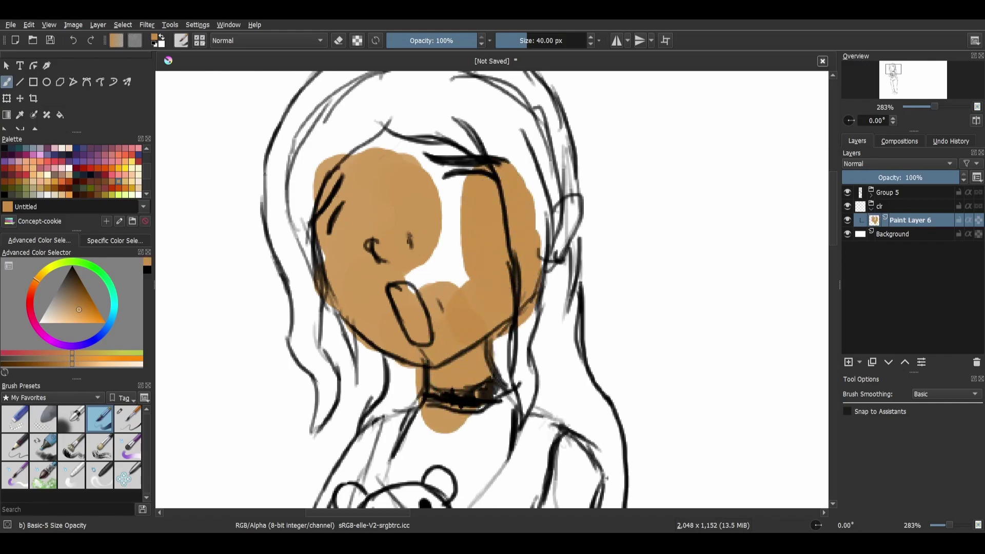
Step: Repaint the face and neck in a lighter yellowish tan and extend the colour over the upper chest
{"action": "left_click", "coordinate": [118, 175]}
{"action": "left_click", "coordinate": [125, 182]}
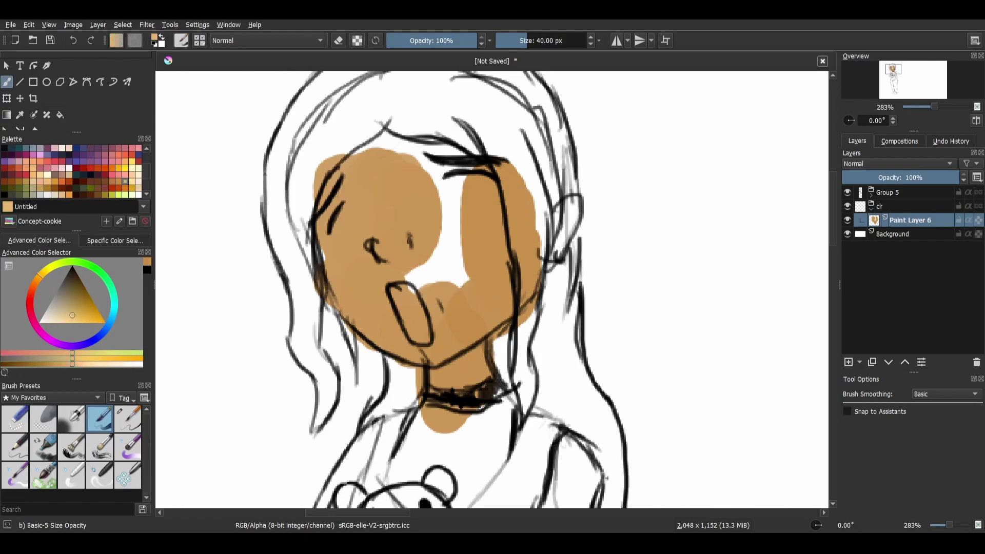
{"action": "mouse_move", "coordinate": [429, 189]}
{"action": "left_mouse_down"}
{"action": "mouse_move", "coordinate": [353, 171]}
{"action": "mouse_move", "coordinate": [343, 207]}
{"action": "mouse_move", "coordinate": [370, 283]}
{"action": "mouse_move", "coordinate": [392, 262]}
{"action": "mouse_move", "coordinate": [397, 307]}
{"action": "mouse_move", "coordinate": [381, 308]}
{"action": "mouse_move", "coordinate": [441, 322]}
{"action": "mouse_move", "coordinate": [449, 334]}
{"action": "mouse_move", "coordinate": [471, 284]}
{"action": "mouse_move", "coordinate": [491, 147]}
{"action": "mouse_move", "coordinate": [510, 150]}
{"action": "mouse_move", "coordinate": [533, 207]}
{"action": "mouse_move", "coordinate": [530, 242]}
{"action": "mouse_move", "coordinate": [505, 259]}
{"action": "mouse_move", "coordinate": [463, 381]}
{"action": "mouse_move", "coordinate": [446, 380]}
{"action": "mouse_move", "coordinate": [442, 422]}
{"action": "mouse_move", "coordinate": [464, 427]}
{"action": "mouse_move", "coordinate": [464, 402]}
{"action": "mouse_move", "coordinate": [482, 429]}
{"action": "left_mouse_up"}
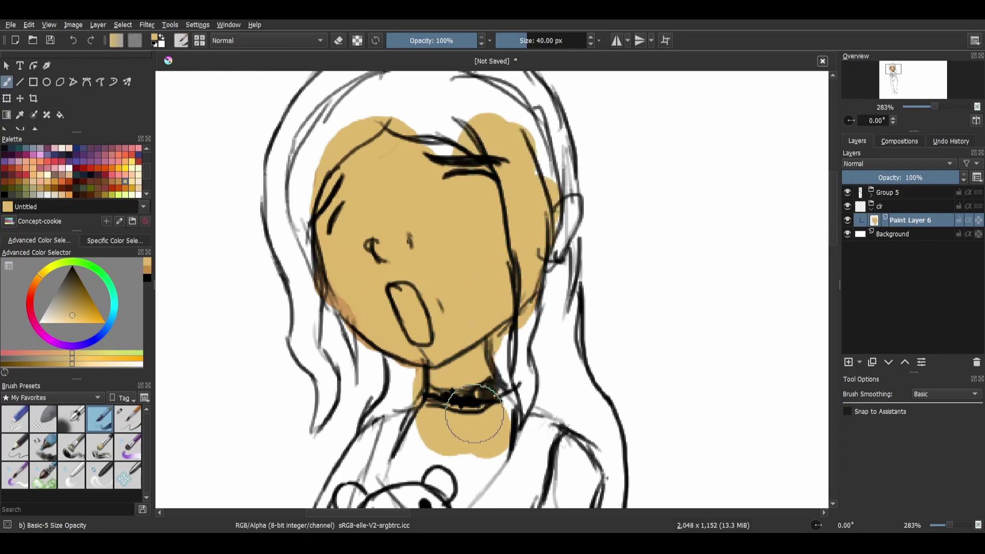
{"action": "mouse_move", "coordinate": [439, 388]}
{"action": "left_mouse_down"}
{"action": "mouse_move", "coordinate": [425, 215]}
{"action": "mouse_move", "coordinate": [431, 225]}
{"action": "left_mouse_up"}
{"action": "mouse_move", "coordinate": [390, 252]}
{"action": "left_mouse_down"}
{"action": "mouse_move", "coordinate": [408, 275]}
{"action": "mouse_move", "coordinate": [394, 339]}
{"action": "mouse_move", "coordinate": [452, 348]}
{"action": "mouse_move", "coordinate": [472, 331]}
{"action": "mouse_move", "coordinate": [426, 301]}
{"action": "left_mouse_up"}
Step: Fill the folded arms and the right-hand ear with the same yellowish tan
{"action": "mouse_move", "coordinate": [323, 287]}
{"action": "left_mouse_down"}
{"action": "mouse_move", "coordinate": [328, 308]}
{"action": "mouse_move", "coordinate": [359, 272]}
{"action": "mouse_move", "coordinate": [287, 451]}
{"action": "mouse_move", "coordinate": [297, 406]}
{"action": "mouse_move", "coordinate": [321, 430]}
{"action": "mouse_move", "coordinate": [380, 451]}
{"action": "mouse_move", "coordinate": [441, 451]}
{"action": "mouse_move", "coordinate": [518, 430]}
{"action": "mouse_move", "coordinate": [462, 460]}
{"action": "mouse_move", "coordinate": [533, 390]}
{"action": "mouse_move", "coordinate": [528, 307]}
{"action": "mouse_move", "coordinate": [570, 339]}
{"action": "mouse_move", "coordinate": [507, 482]}
{"action": "mouse_move", "coordinate": [562, 303]}
{"action": "mouse_move", "coordinate": [480, 327]}
{"action": "left_mouse_up"}
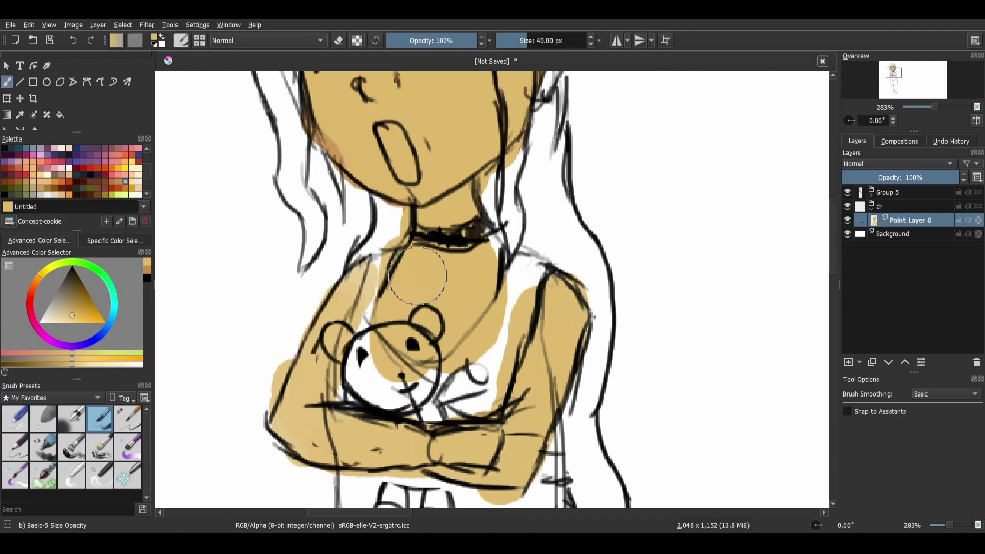
{"action": "mouse_move", "coordinate": [464, 364]}
{"action": "left_mouse_down"}
{"action": "mouse_move", "coordinate": [446, 117]}
{"action": "mouse_move", "coordinate": [444, 341]}
{"action": "left_mouse_up"}
{"action": "key", "text": "minus"}
{"action": "key", "text": "minus"}
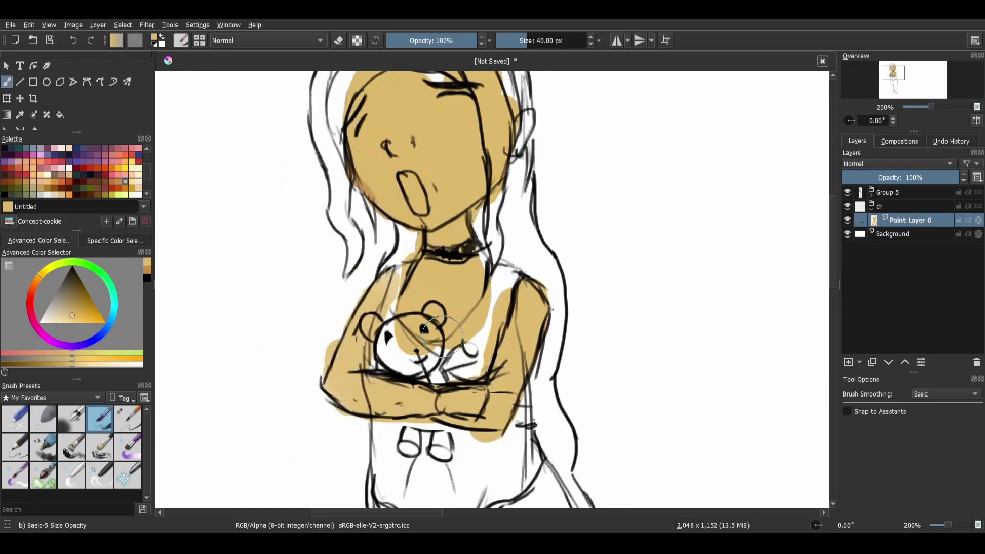
{"action": "left_click_drag", "start_coordinate": [512, 170], "coordinate": [518, 177]}
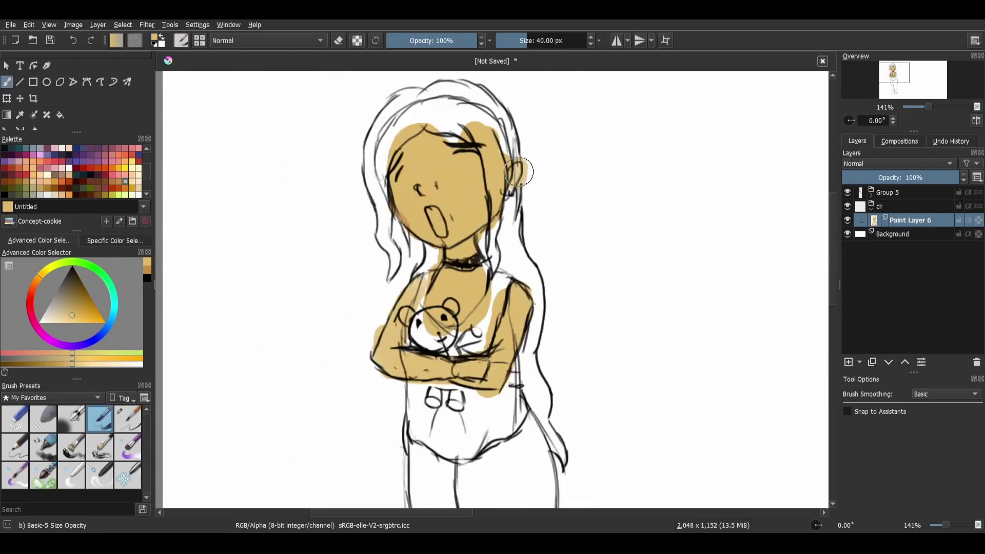
{"action": "right_click", "coordinate": [493, 294]}
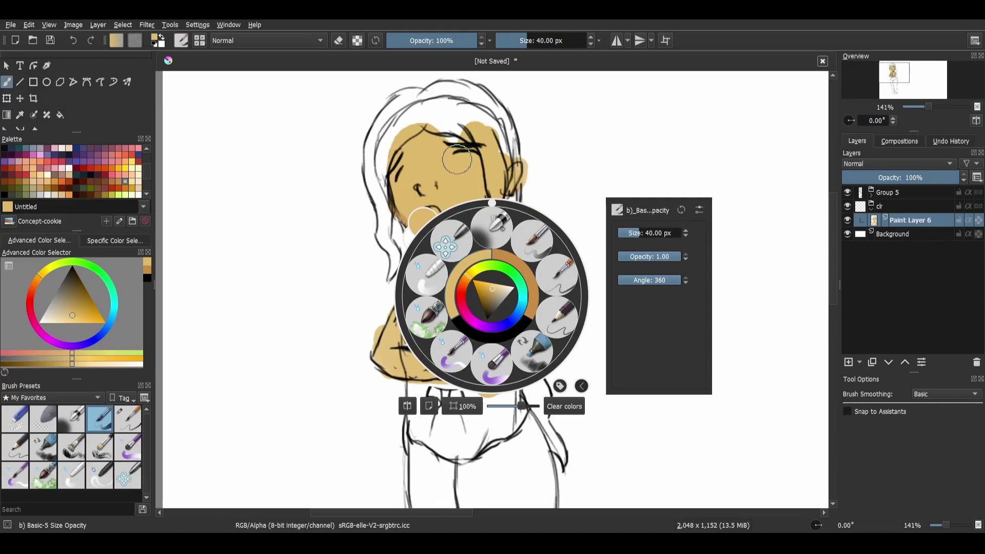
{"action": "left_click", "coordinate": [315, 270]}
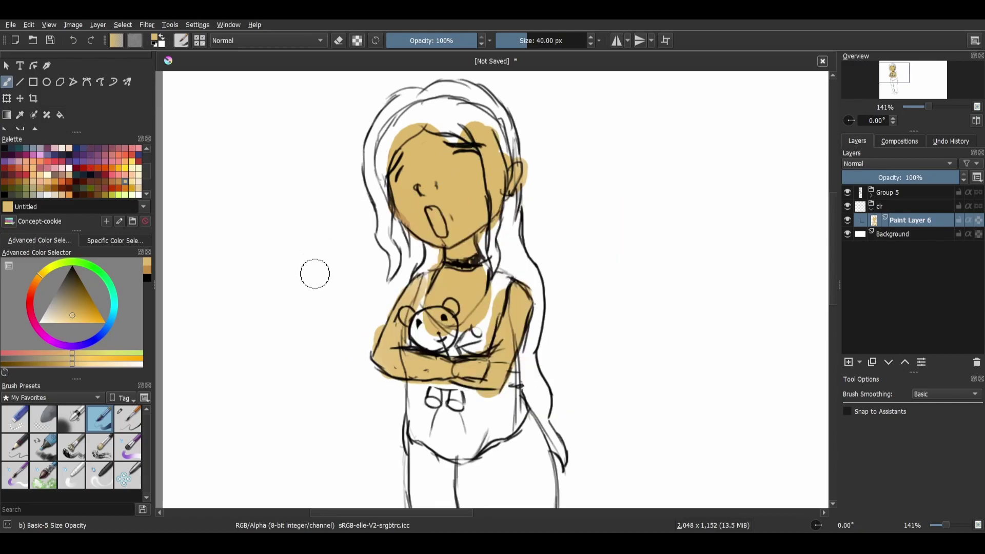
Step: Undo the latest arm and ear strokes, and repaint the folded arms and the chest above the bear in tan
{"action": "left_click", "coordinate": [464, 233], "text": "ctrl"}
{"action": "key", "text": "ctrl+z"}
{"action": "key", "text": "ctrl+z"}
{"action": "key", "text": "ctrl+z"}
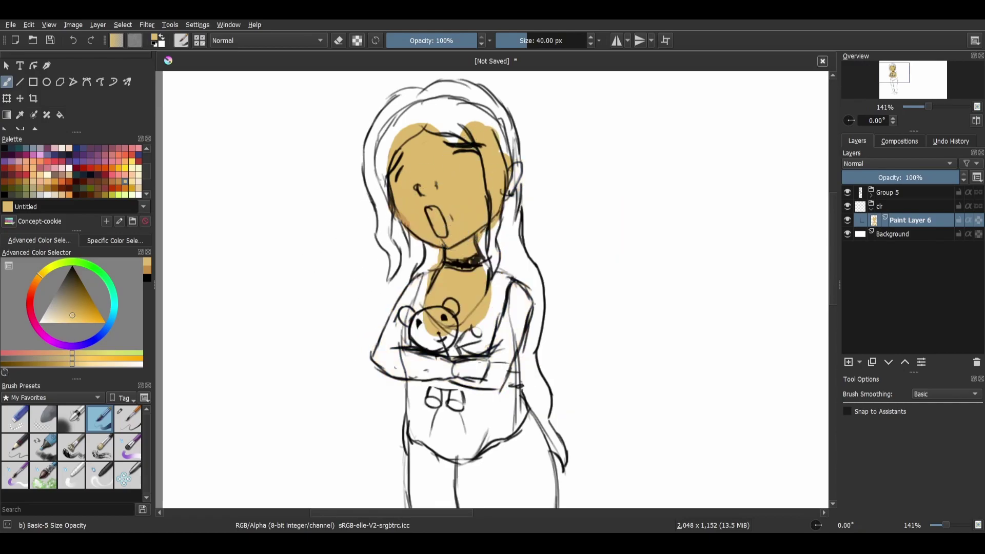
{"action": "mouse_move", "coordinate": [391, 311]}
{"action": "left_mouse_down"}
{"action": "mouse_move", "coordinate": [403, 297]}
{"action": "mouse_move", "coordinate": [449, 364]}
{"action": "mouse_move", "coordinate": [495, 357]}
{"action": "mouse_move", "coordinate": [504, 342]}
{"action": "mouse_move", "coordinate": [480, 357]}
{"action": "left_mouse_up"}
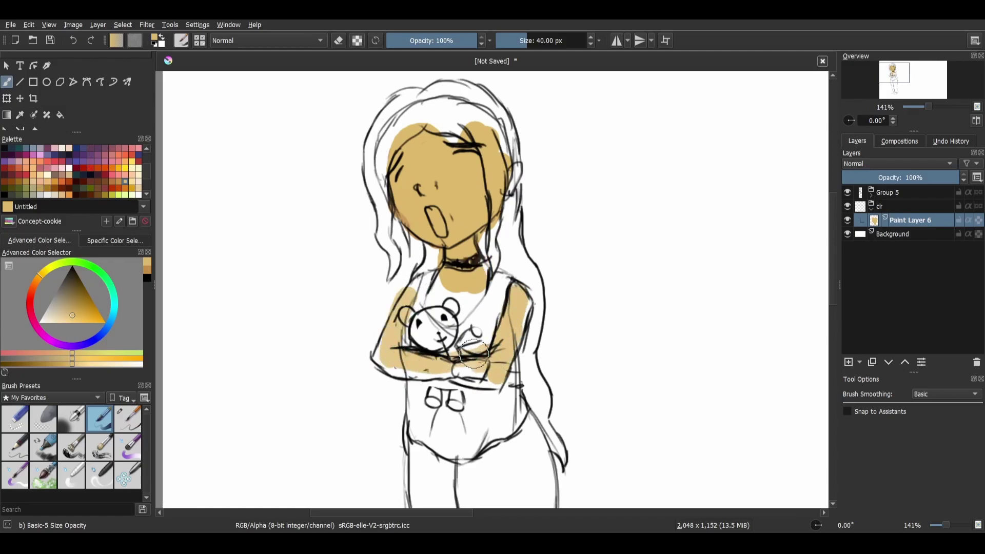
{"action": "left_click_drag", "start_coordinate": [400, 362], "coordinate": [483, 369]}
{"action": "mouse_move", "coordinate": [423, 296]}
{"action": "left_mouse_down"}
{"action": "mouse_move", "coordinate": [440, 280]}
{"action": "mouse_move", "coordinate": [438, 301]}
{"action": "mouse_move", "coordinate": [457, 294]}
{"action": "mouse_move", "coordinate": [454, 282]}
{"action": "mouse_move", "coordinate": [466, 307]}
{"action": "left_mouse_up"}
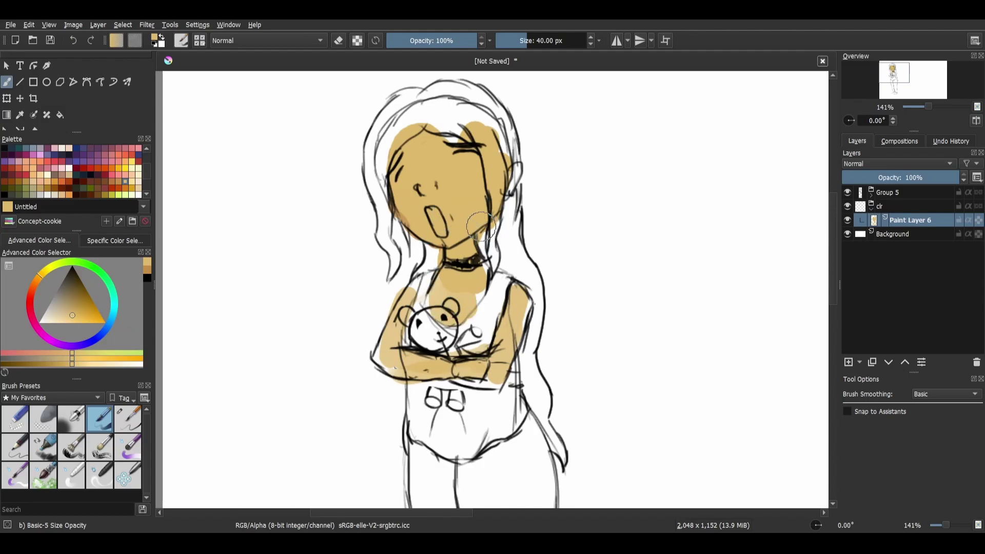
{"action": "left_click_drag", "start_coordinate": [491, 242], "coordinate": [485, 269]}
Step: Paint the hair dark brown around the head, beside the neck and down the long strand to the hip
{"action": "left_click", "coordinate": [97, 194]}
{"action": "mouse_move", "coordinate": [388, 270]}
{"action": "left_mouse_down"}
{"action": "mouse_move", "coordinate": [376, 144]}
{"action": "mouse_move", "coordinate": [375, 163]}
{"action": "mouse_move", "coordinate": [387, 119]}
{"action": "mouse_move", "coordinate": [378, 152]}
{"action": "mouse_move", "coordinate": [406, 98]}
{"action": "mouse_move", "coordinate": [396, 114]}
{"action": "mouse_move", "coordinate": [432, 93]}
{"action": "mouse_move", "coordinate": [426, 98]}
{"action": "mouse_move", "coordinate": [476, 109]}
{"action": "mouse_move", "coordinate": [472, 99]}
{"action": "mouse_move", "coordinate": [499, 121]}
{"action": "mouse_move", "coordinate": [516, 216]}
{"action": "mouse_move", "coordinate": [507, 232]}
{"action": "mouse_move", "coordinate": [476, 121]}
{"action": "mouse_move", "coordinate": [494, 162]}
{"action": "mouse_move", "coordinate": [495, 262]}
{"action": "left_mouse_up"}
{"action": "mouse_move", "coordinate": [397, 232]}
{"action": "left_mouse_down"}
{"action": "mouse_move", "coordinate": [399, 241]}
{"action": "mouse_move", "coordinate": [404, 233]}
{"action": "left_mouse_up"}
{"action": "mouse_move", "coordinate": [432, 261]}
{"action": "left_mouse_down"}
{"action": "mouse_move", "coordinate": [425, 256]}
{"action": "mouse_move", "coordinate": [429, 267]}
{"action": "mouse_move", "coordinate": [431, 259]}
{"action": "left_mouse_up"}
{"action": "mouse_move", "coordinate": [504, 249]}
{"action": "left_mouse_down"}
{"action": "mouse_move", "coordinate": [528, 278]}
{"action": "mouse_move", "coordinate": [517, 258]}
{"action": "mouse_move", "coordinate": [530, 303]}
{"action": "mouse_move", "coordinate": [541, 304]}
{"action": "mouse_move", "coordinate": [528, 384]}
{"action": "mouse_move", "coordinate": [552, 434]}
{"action": "left_mouse_up"}
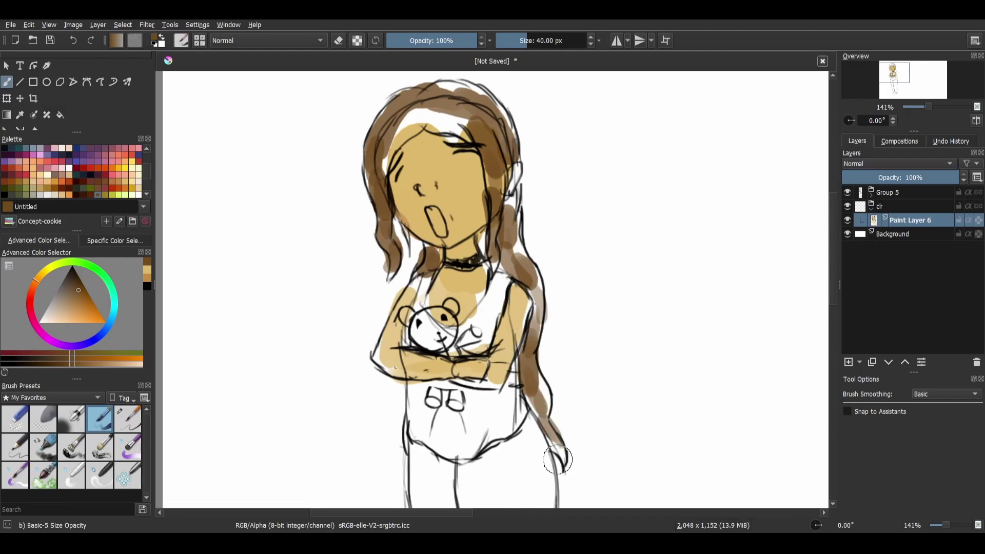
Step: Colour the teddy bear's head, ears, arm and two feet in a reddish brown
{"action": "left_click_drag", "start_coordinate": [508, 391], "coordinate": [499, 262]}
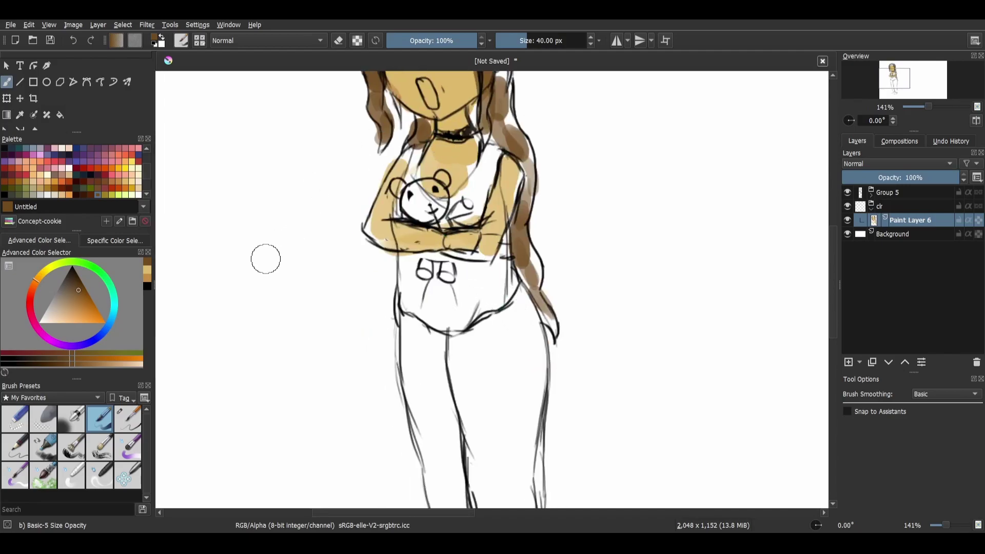
{"action": "left_click", "coordinate": [97, 181]}
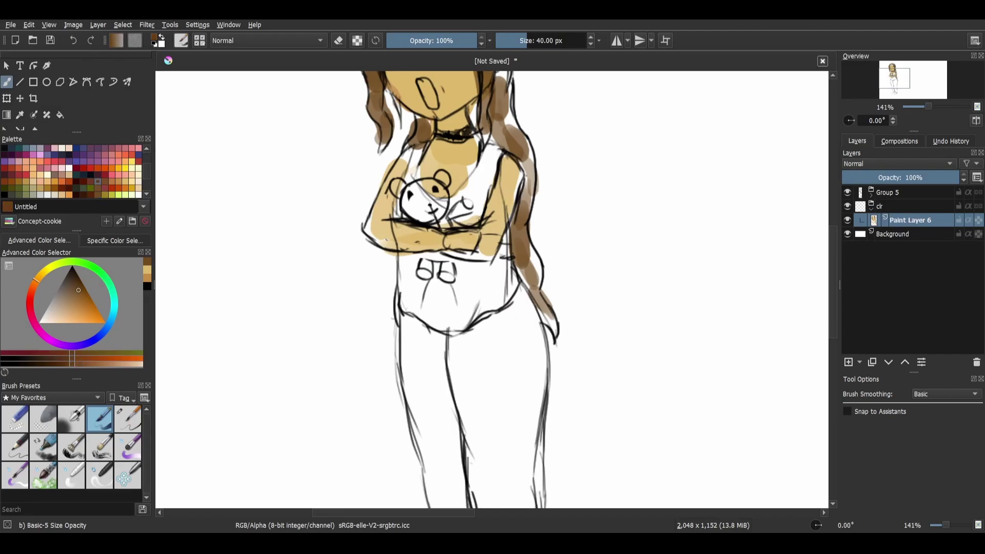
{"action": "mouse_move", "coordinate": [428, 194]}
{"action": "left_mouse_down"}
{"action": "mouse_move", "coordinate": [415, 213]}
{"action": "mouse_move", "coordinate": [433, 197]}
{"action": "mouse_move", "coordinate": [418, 205]}
{"action": "mouse_move", "coordinate": [397, 186]}
{"action": "mouse_move", "coordinate": [431, 191]}
{"action": "mouse_move", "coordinate": [441, 177]}
{"action": "mouse_move", "coordinate": [451, 218]}
{"action": "mouse_move", "coordinate": [442, 222]}
{"action": "mouse_move", "coordinate": [465, 208]}
{"action": "left_mouse_up"}
{"action": "left_click_drag", "start_coordinate": [422, 262], "coordinate": [445, 275]}
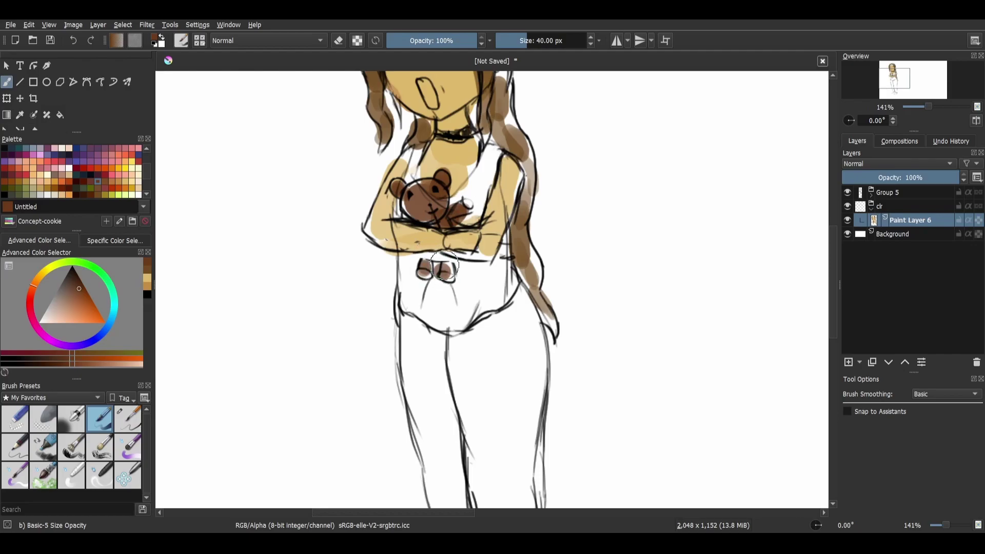
Step: Fill both legs below the top's lower edge with light pink
{"action": "left_click_drag", "start_coordinate": [61, 302], "coordinate": [39, 322]}
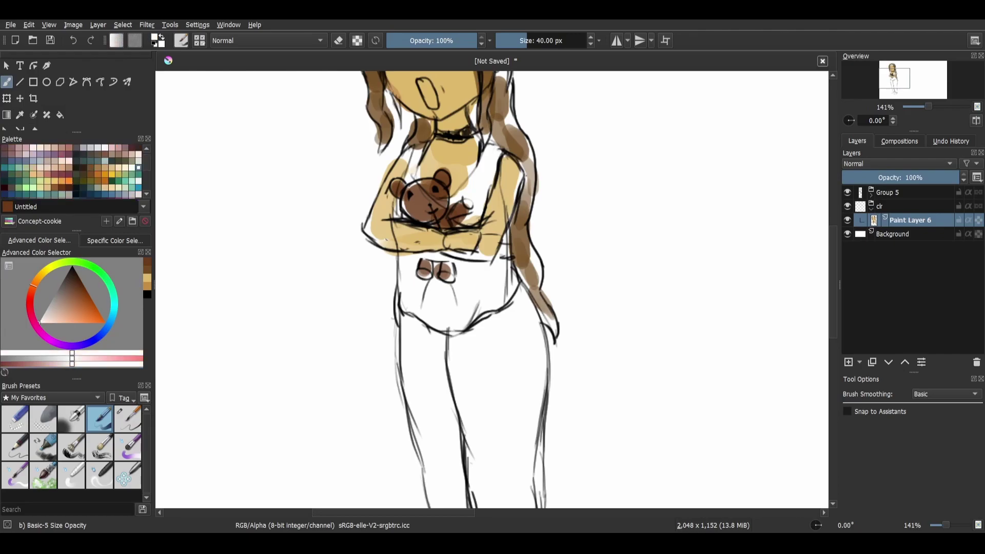
{"action": "left_click_drag", "start_coordinate": [92, 357], "coordinate": [107, 358]}
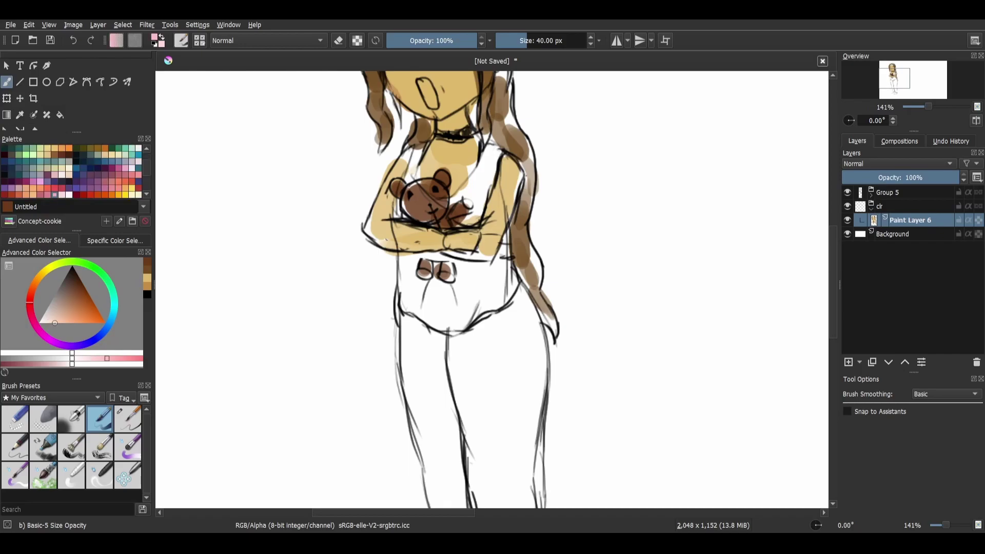
{"action": "scroll", "coordinate": [395, 307], "scroll_direction": "down", "scroll_amount": 5}
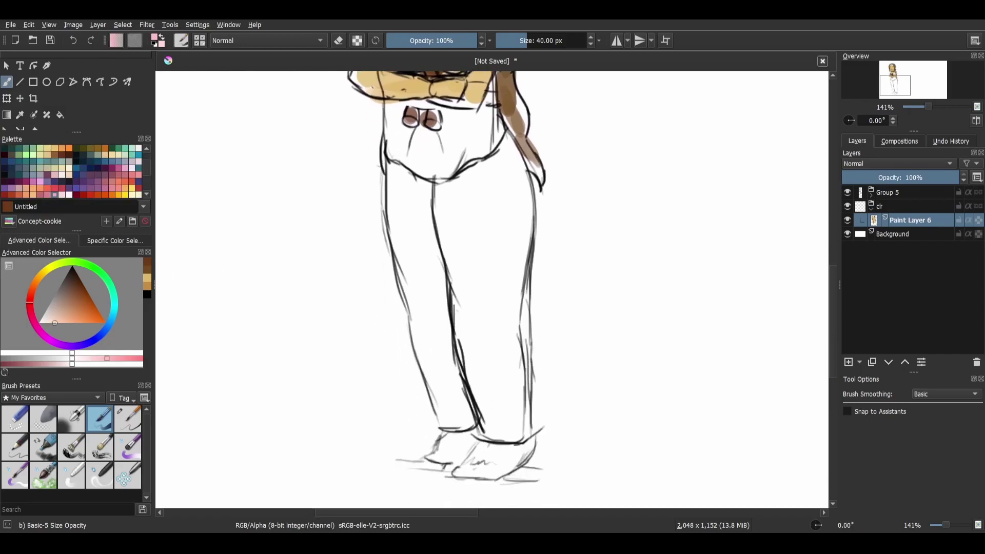
{"action": "scroll", "coordinate": [369, 200], "scroll_direction": "up", "scroll_amount": 3}
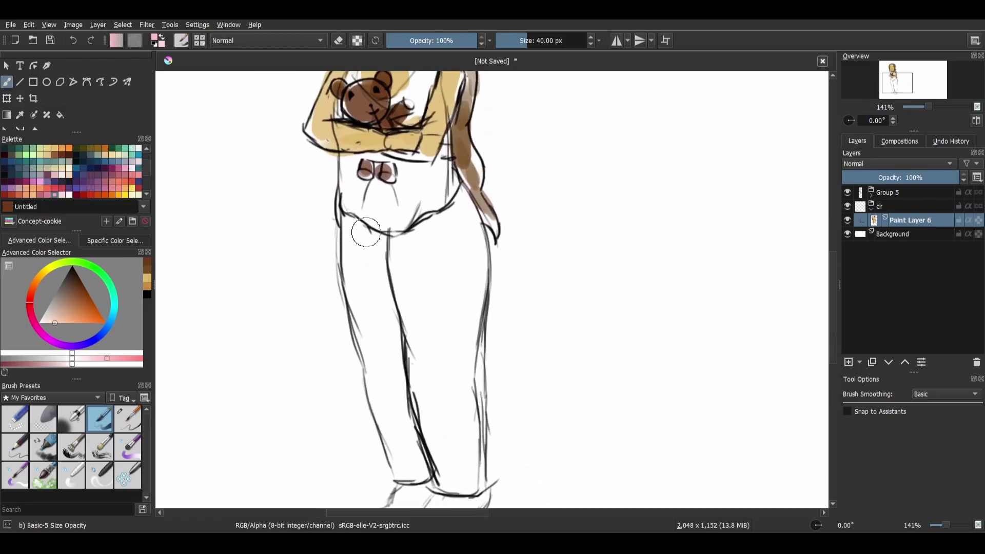
{"action": "mouse_move", "coordinate": [350, 226]}
{"action": "left_mouse_down"}
{"action": "mouse_move", "coordinate": [358, 267]}
{"action": "mouse_move", "coordinate": [380, 277]}
{"action": "mouse_move", "coordinate": [412, 250]}
{"action": "mouse_move", "coordinate": [462, 239]}
{"action": "mouse_move", "coordinate": [463, 350]}
{"action": "mouse_move", "coordinate": [444, 347]}
{"action": "mouse_move", "coordinate": [430, 380]}
{"action": "mouse_move", "coordinate": [448, 408]}
{"action": "mouse_move", "coordinate": [464, 386]}
{"action": "mouse_move", "coordinate": [470, 403]}
{"action": "mouse_move", "coordinate": [457, 444]}
{"action": "mouse_move", "coordinate": [423, 337]}
{"action": "mouse_move", "coordinate": [427, 267]}
{"action": "mouse_move", "coordinate": [373, 295]}
{"action": "mouse_move", "coordinate": [409, 454]}
{"action": "mouse_move", "coordinate": [405, 382]}
{"action": "mouse_move", "coordinate": [460, 471]}
{"action": "mouse_move", "coordinate": [459, 328]}
{"action": "mouse_move", "coordinate": [426, 274]}
{"action": "left_mouse_up"}
{"action": "scroll", "coordinate": [387, 282], "scroll_direction": "up", "scroll_amount": 4}
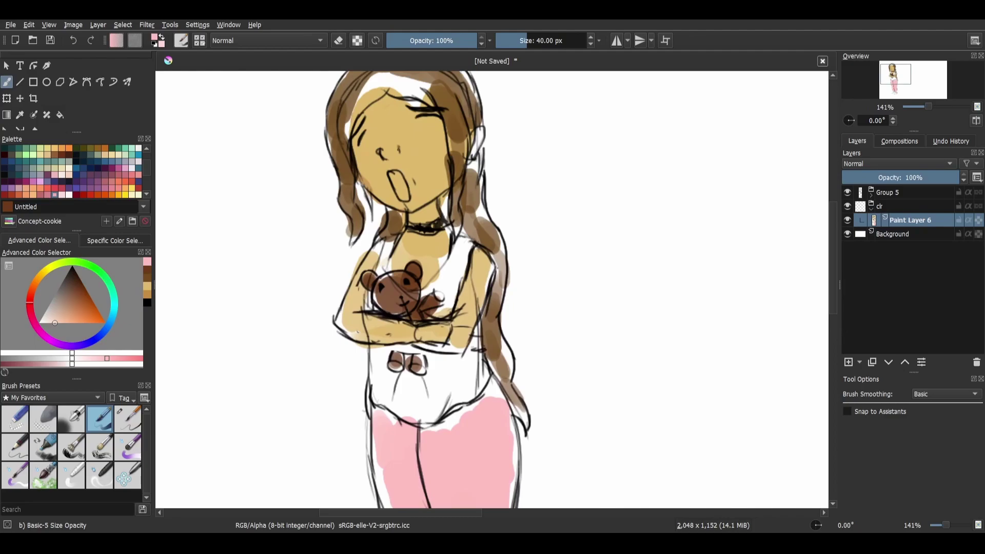
Step: Paint the character's top white, covering the skin tone that spills past its straps and beside the arms
{"action": "left_click", "coordinate": [39, 322]}
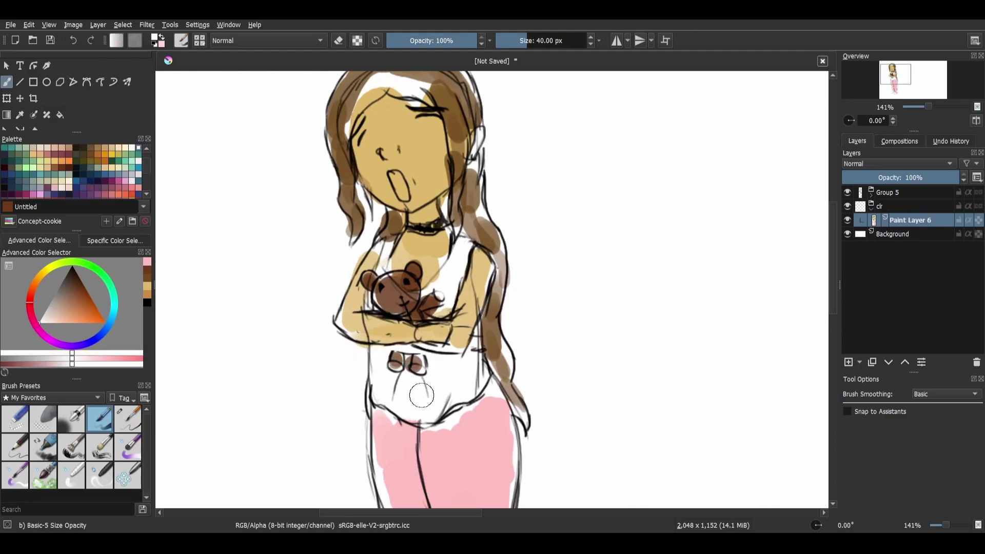
{"action": "left_click_drag", "start_coordinate": [459, 365], "coordinate": [477, 333]}
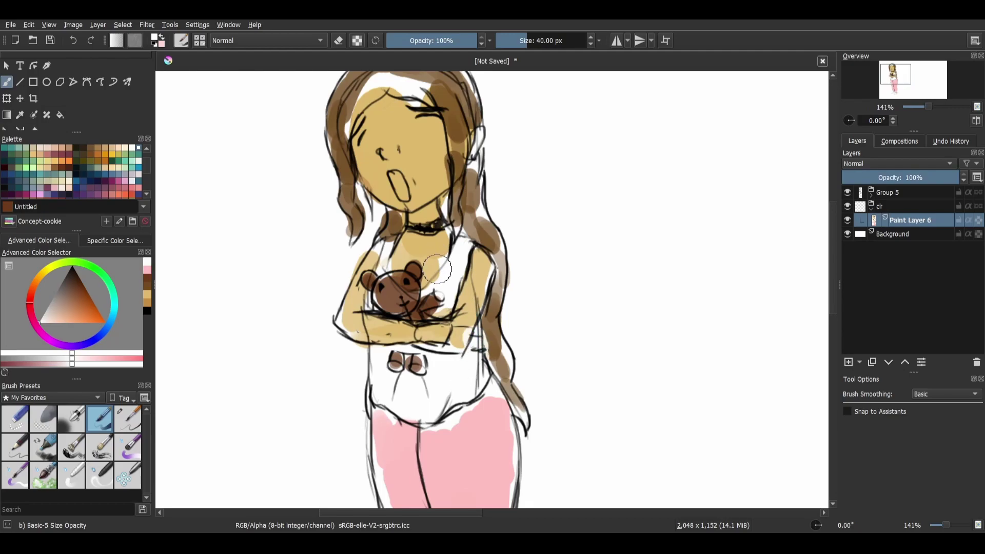
{"action": "left_click_drag", "start_coordinate": [460, 249], "coordinate": [451, 274]}
{"action": "left_click_drag", "start_coordinate": [377, 262], "coordinate": [386, 284]}
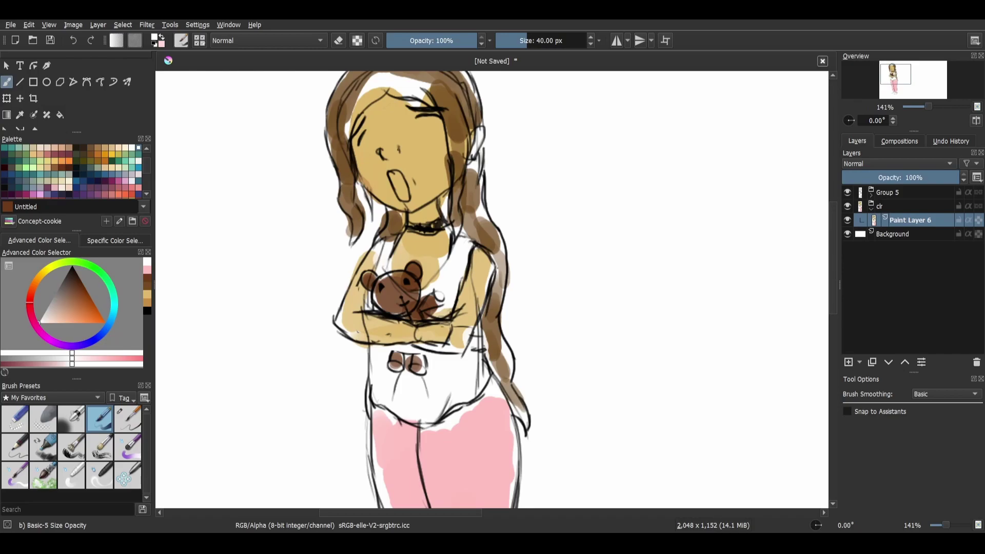
Step: Try a colorize mask on Paint Layer 6, undo it, and clear all the rough colour from the layer
{"action": "key", "text": "shift+insert"}
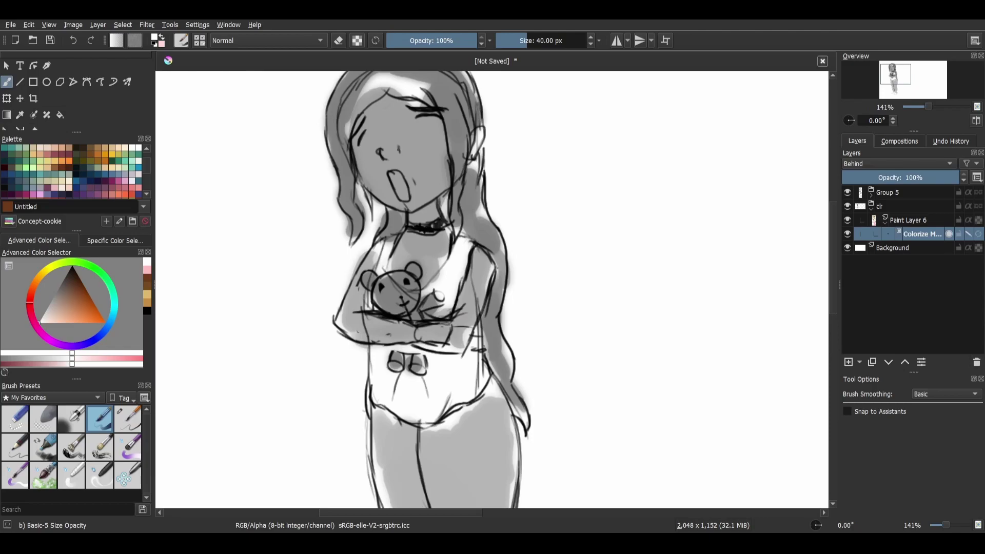
{"action": "key", "text": "ctrl+z"}
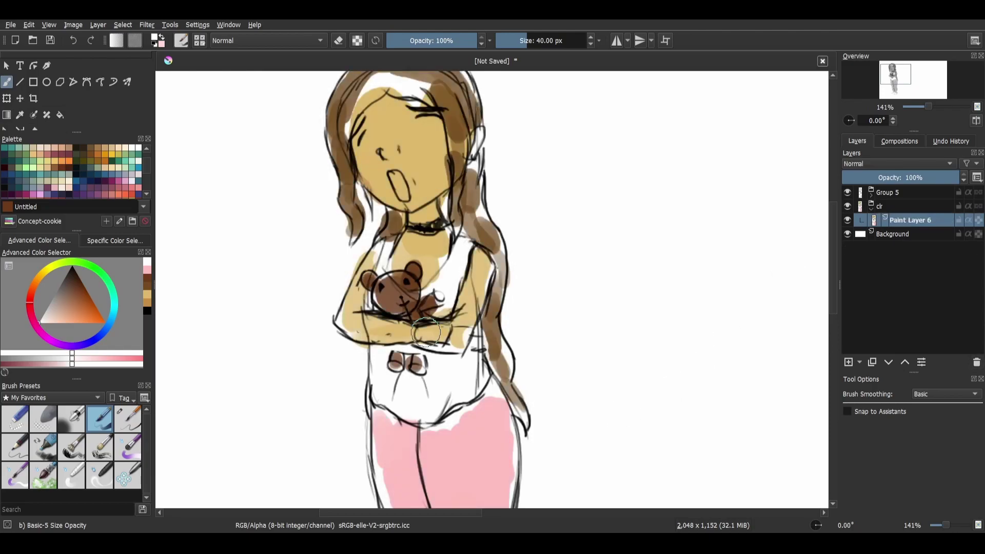
{"action": "key", "text": "Delete"}
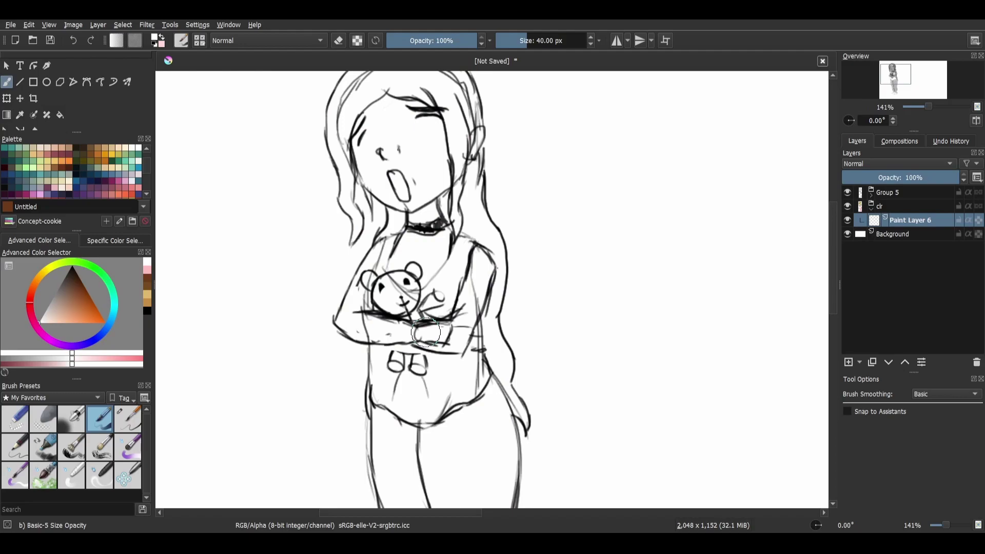
{"action": "left_click_drag", "start_coordinate": [181, 280], "coordinate": [159, 359]}
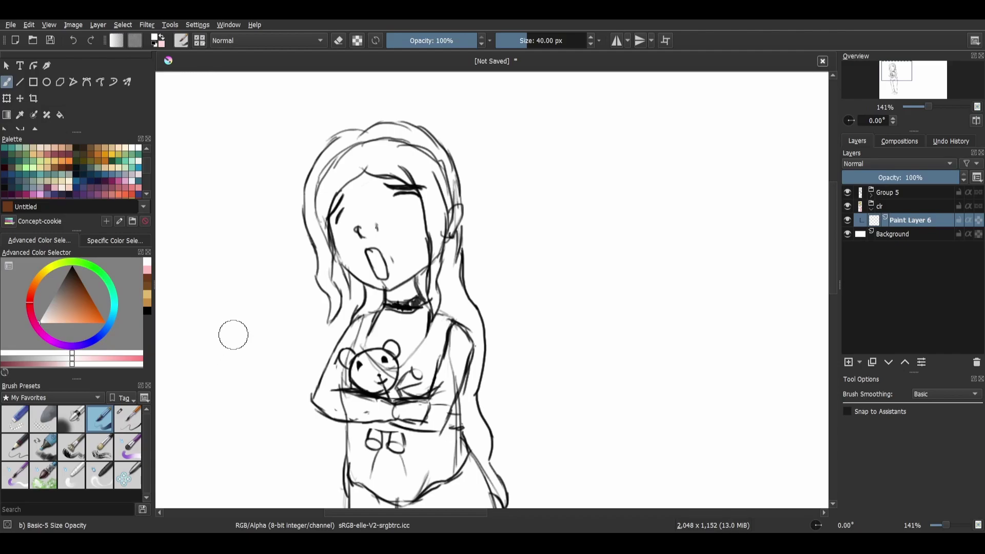
{"action": "key", "text": "ctrl+plus"}
{"action": "key", "text": "ctrl+plus"}
{"action": "mouse_move", "coordinate": [272, 276]}
{"action": "left_mouse_down"}
{"action": "mouse_move", "coordinate": [326, 331]}
{"action": "mouse_move", "coordinate": [315, 341]}
{"action": "left_mouse_up"}
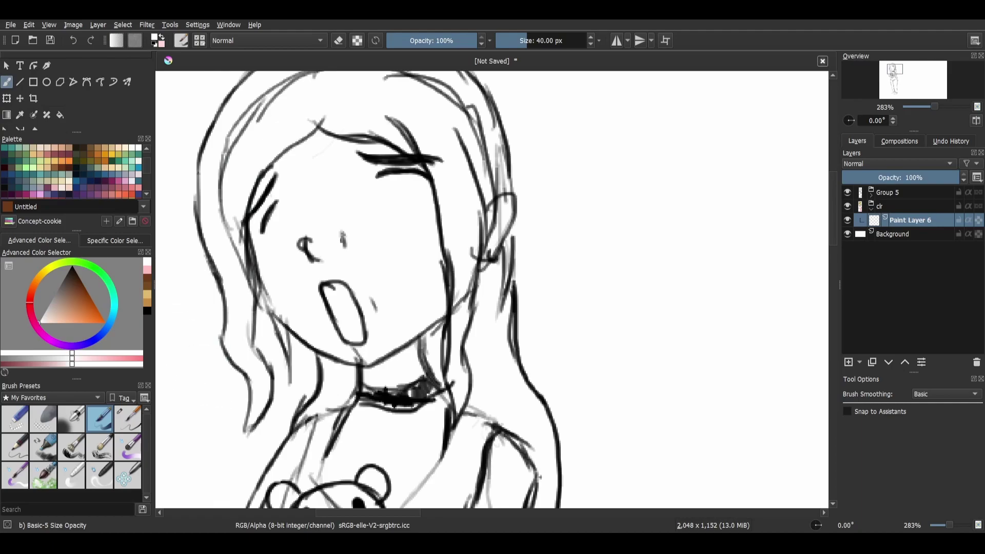
Step: With a 10.07 px brush in a light peach skin tone, paint inside the outlines of the left cheek, neck and chest on Paint Layer 6
{"action": "left_click", "coordinate": [514, 41]}
{"action": "left_click", "coordinate": [70, 302]}
{"action": "left_click", "coordinate": [78, 292]}
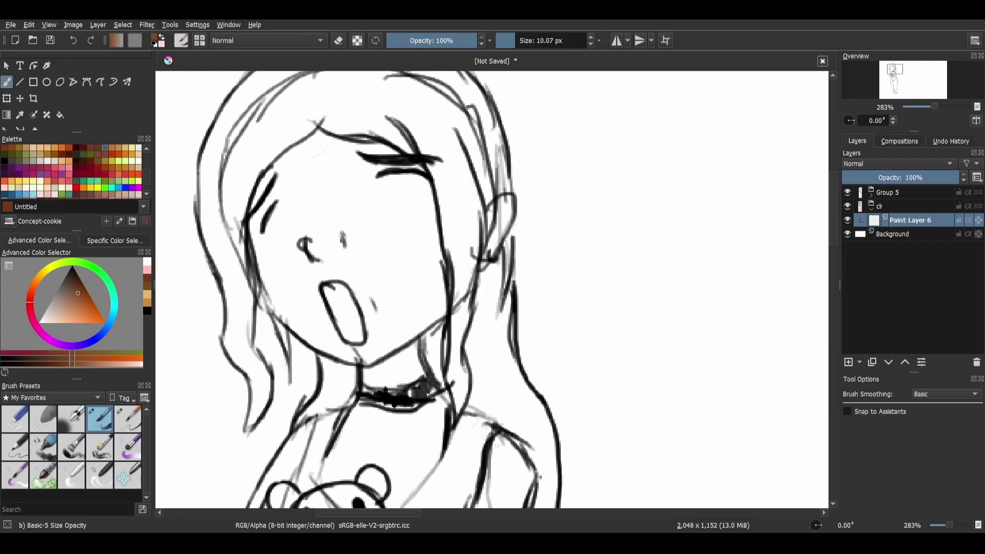
{"action": "left_click", "coordinate": [65, 305]}
{"action": "left_click", "coordinate": [55, 312]}
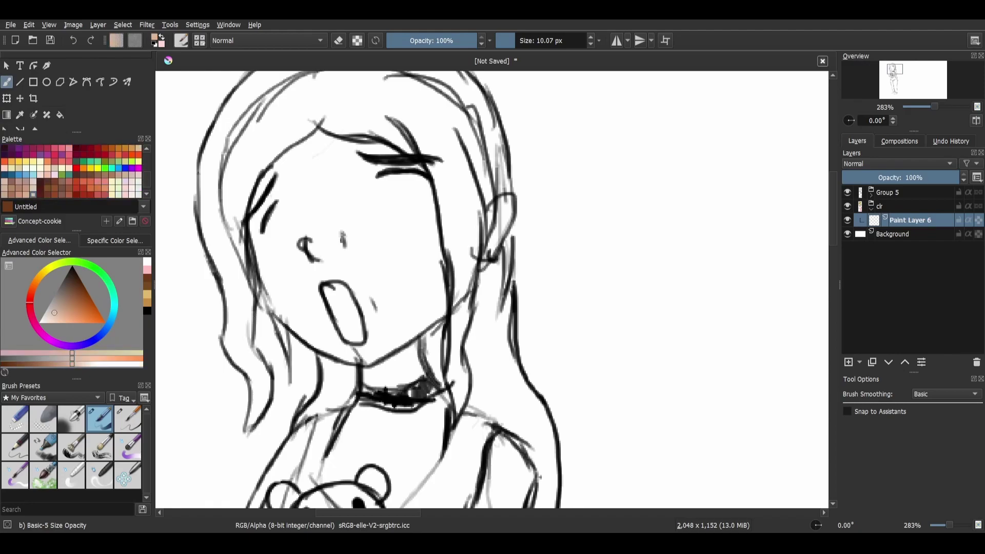
{"action": "left_click", "coordinate": [61, 317]}
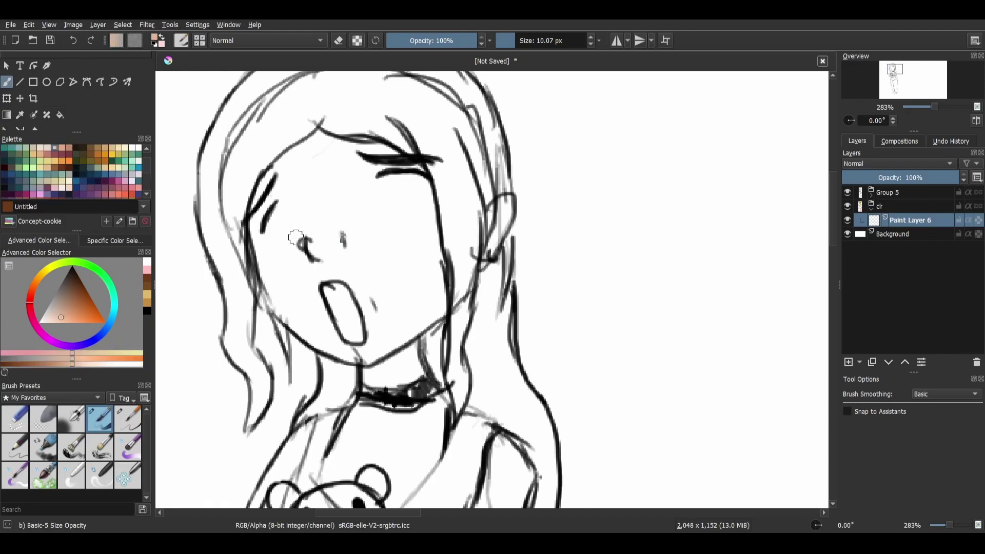
{"action": "left_click_drag", "start_coordinate": [260, 243], "coordinate": [313, 314]}
{"action": "mouse_move", "coordinate": [260, 243]}
{"action": "left_mouse_down"}
{"action": "mouse_move", "coordinate": [280, 302]}
{"action": "mouse_move", "coordinate": [263, 280]}
{"action": "mouse_move", "coordinate": [309, 334]}
{"action": "mouse_move", "coordinate": [278, 307]}
{"action": "mouse_move", "coordinate": [330, 342]}
{"action": "mouse_move", "coordinate": [286, 300]}
{"action": "mouse_move", "coordinate": [352, 349]}
{"action": "mouse_move", "coordinate": [352, 336]}
{"action": "mouse_move", "coordinate": [350, 368]}
{"action": "mouse_move", "coordinate": [351, 358]}
{"action": "mouse_move", "coordinate": [372, 382]}
{"action": "mouse_move", "coordinate": [366, 416]}
{"action": "mouse_move", "coordinate": [369, 396]}
{"action": "mouse_move", "coordinate": [374, 410]}
{"action": "mouse_move", "coordinate": [359, 366]}
{"action": "mouse_move", "coordinate": [376, 331]}
{"action": "mouse_move", "coordinate": [348, 401]}
{"action": "mouse_move", "coordinate": [404, 383]}
{"action": "mouse_move", "coordinate": [392, 376]}
{"action": "mouse_move", "coordinate": [418, 420]}
{"action": "mouse_move", "coordinate": [454, 371]}
{"action": "left_mouse_up"}
{"action": "mouse_move", "coordinate": [408, 430]}
{"action": "left_mouse_down"}
{"action": "mouse_move", "coordinate": [443, 377]}
{"action": "mouse_move", "coordinate": [430, 402]}
{"action": "mouse_move", "coordinate": [446, 388]}
{"action": "mouse_move", "coordinate": [467, 326]}
{"action": "left_mouse_up"}
{"action": "left_click_drag", "start_coordinate": [436, 243], "coordinate": [453, 296]}
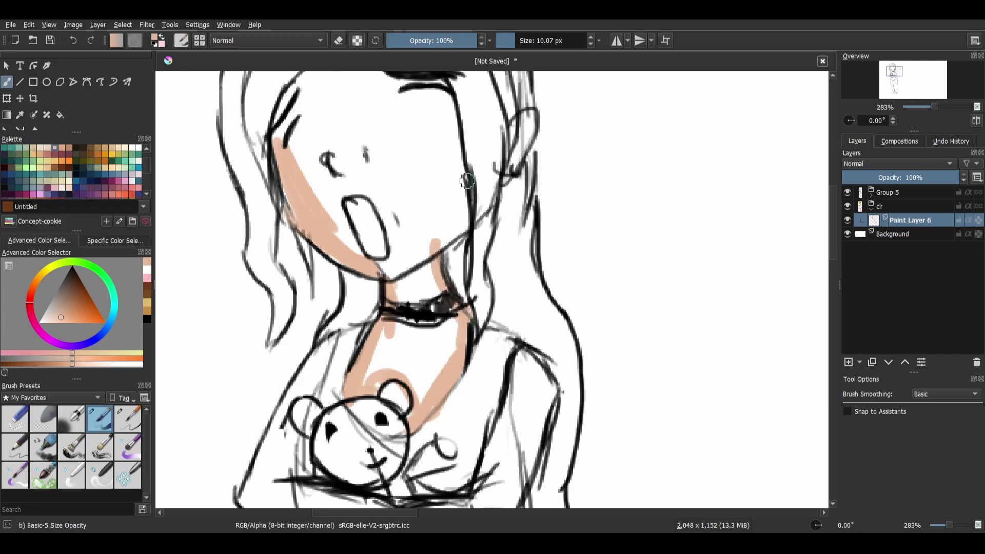
Step: Paint the same peach skin tone along the jaw below the ear, the forehead hairline and the hair strand beside the face
{"action": "mouse_move", "coordinate": [449, 233]}
{"action": "left_mouse_down"}
{"action": "mouse_move", "coordinate": [455, 316]}
{"action": "mouse_move", "coordinate": [491, 281]}
{"action": "mouse_move", "coordinate": [489, 293]}
{"action": "mouse_move", "coordinate": [500, 244]}
{"action": "left_mouse_up"}
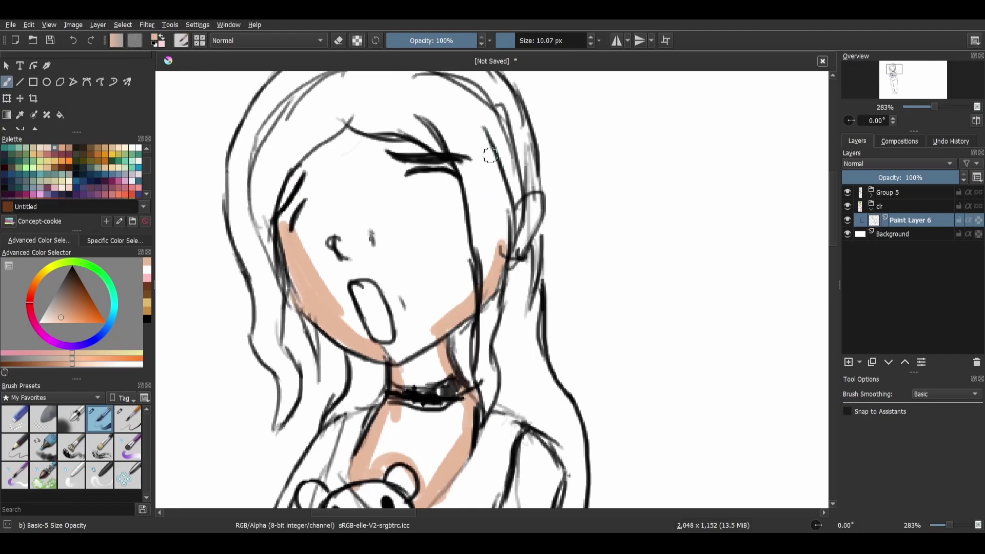
{"action": "mouse_move", "coordinate": [346, 132]}
{"action": "left_mouse_down"}
{"action": "mouse_move", "coordinate": [423, 151]}
{"action": "mouse_move", "coordinate": [376, 140]}
{"action": "mouse_move", "coordinate": [418, 155]}
{"action": "mouse_move", "coordinate": [411, 144]}
{"action": "mouse_move", "coordinate": [440, 173]}
{"action": "mouse_move", "coordinate": [454, 261]}
{"action": "mouse_move", "coordinate": [450, 183]}
{"action": "mouse_move", "coordinate": [467, 282]}
{"action": "left_mouse_up"}
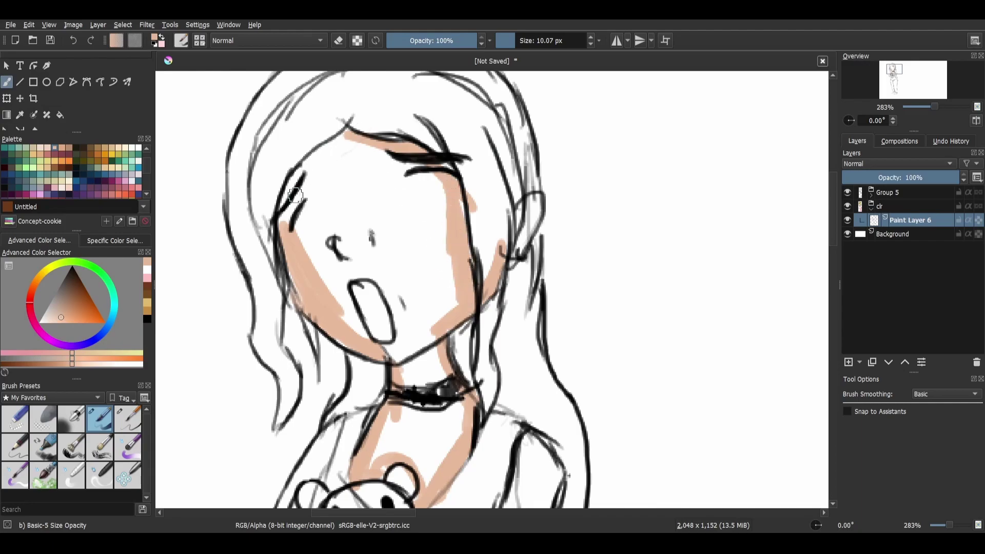
Step: Finish edging the face with the skin tone and flood-fill the remaining white areas of the face, neck and chest
{"action": "mouse_move", "coordinate": [286, 223]}
{"action": "left_mouse_down"}
{"action": "mouse_move", "coordinate": [303, 178]}
{"action": "mouse_move", "coordinate": [284, 210]}
{"action": "mouse_move", "coordinate": [318, 155]}
{"action": "mouse_move", "coordinate": [295, 174]}
{"action": "mouse_move", "coordinate": [349, 143]}
{"action": "left_mouse_up"}
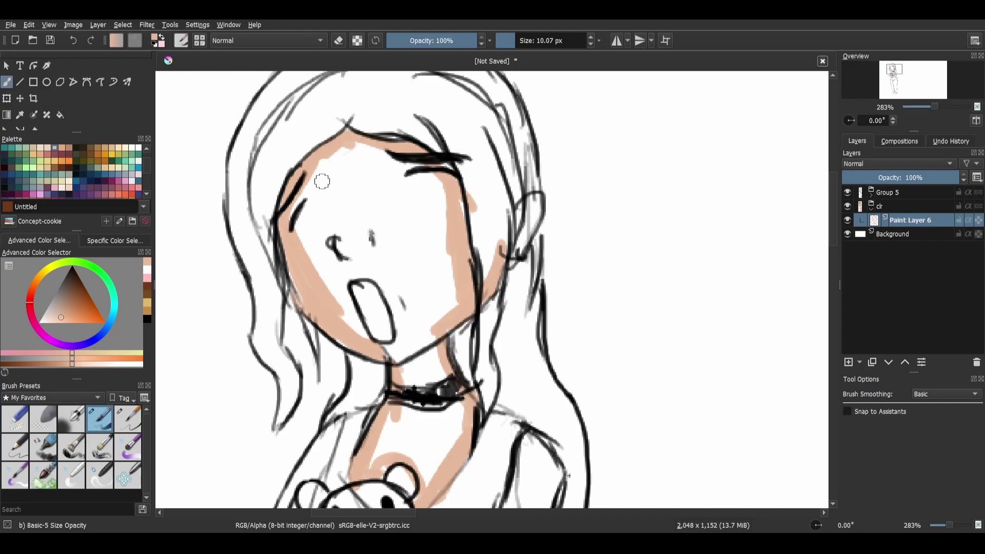
{"action": "mouse_move", "coordinate": [308, 202]}
{"action": "left_mouse_down"}
{"action": "mouse_move", "coordinate": [319, 263]}
{"action": "mouse_move", "coordinate": [331, 243]}
{"action": "mouse_move", "coordinate": [320, 243]}
{"action": "mouse_move", "coordinate": [351, 305]}
{"action": "mouse_move", "coordinate": [348, 290]}
{"action": "mouse_move", "coordinate": [350, 324]}
{"action": "mouse_move", "coordinate": [404, 354]}
{"action": "left_mouse_up"}
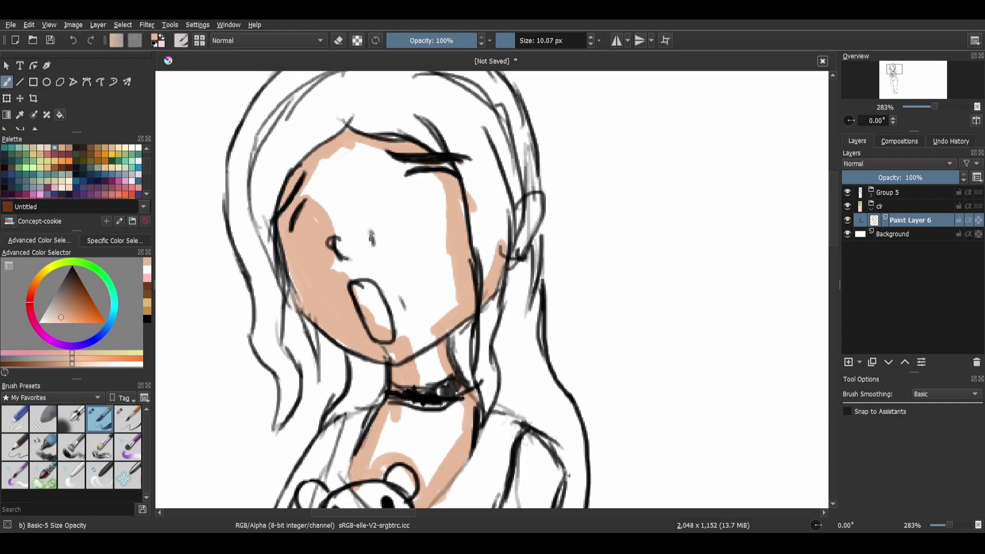
{"action": "key", "text": "f"}
{"action": "left_click", "coordinate": [410, 246]}
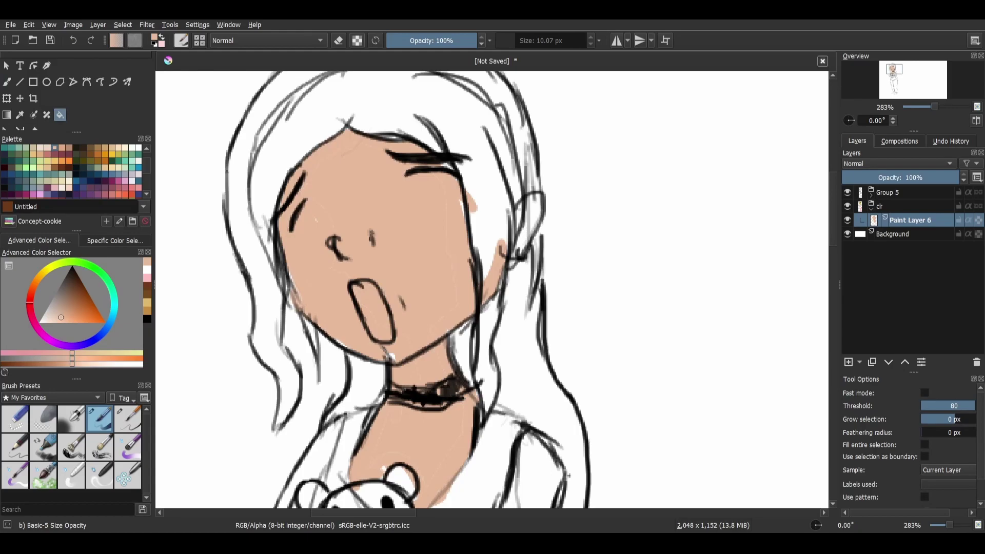
Step: Darken the skin tone to brown and paint the wavy hair strand on the left side of the face
{"action": "scroll", "coordinate": [492, 289], "scroll_direction": "down", "scroll_amount": 3}
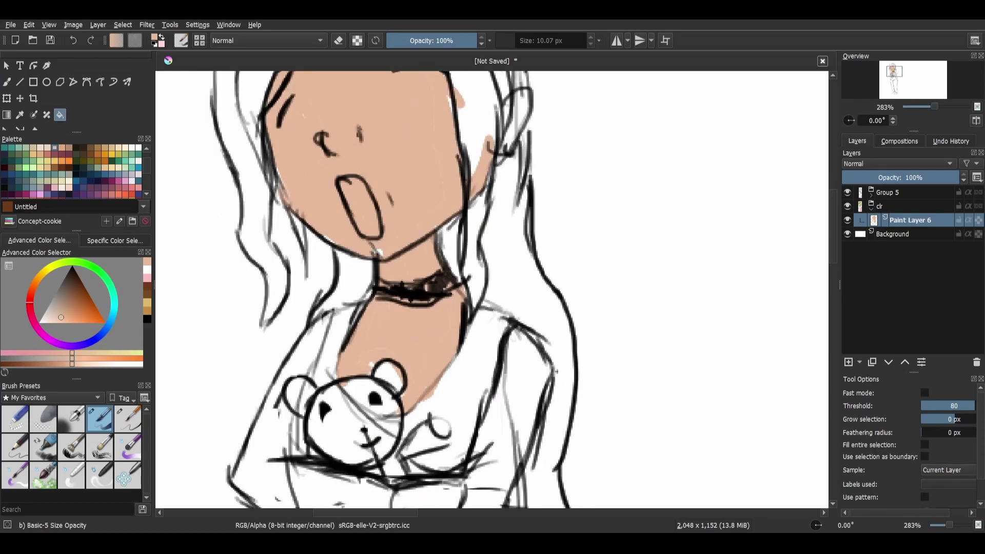
{"action": "left_click_drag", "start_coordinate": [555, 371], "coordinate": [603, 493]}
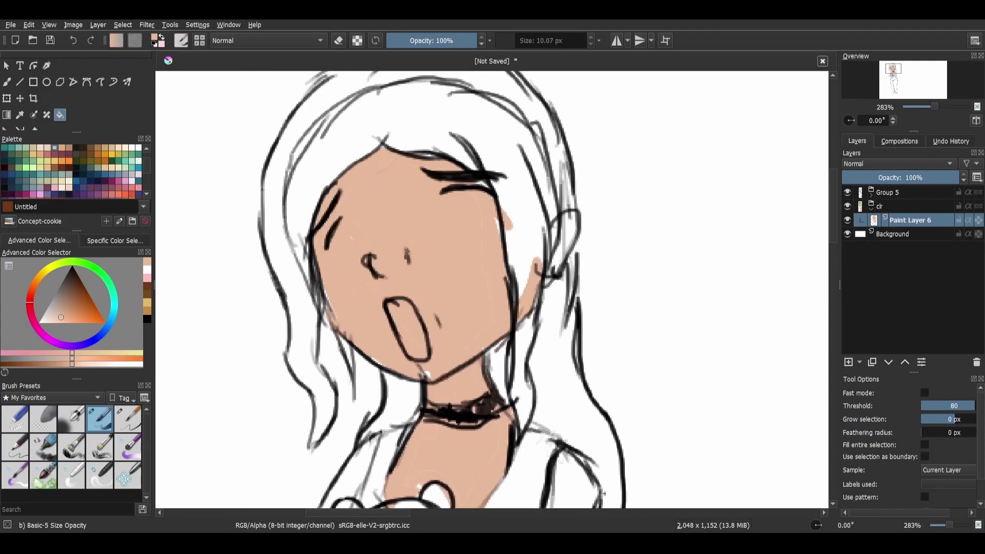
{"action": "key", "text": "k"}
{"action": "key", "text": "k"}
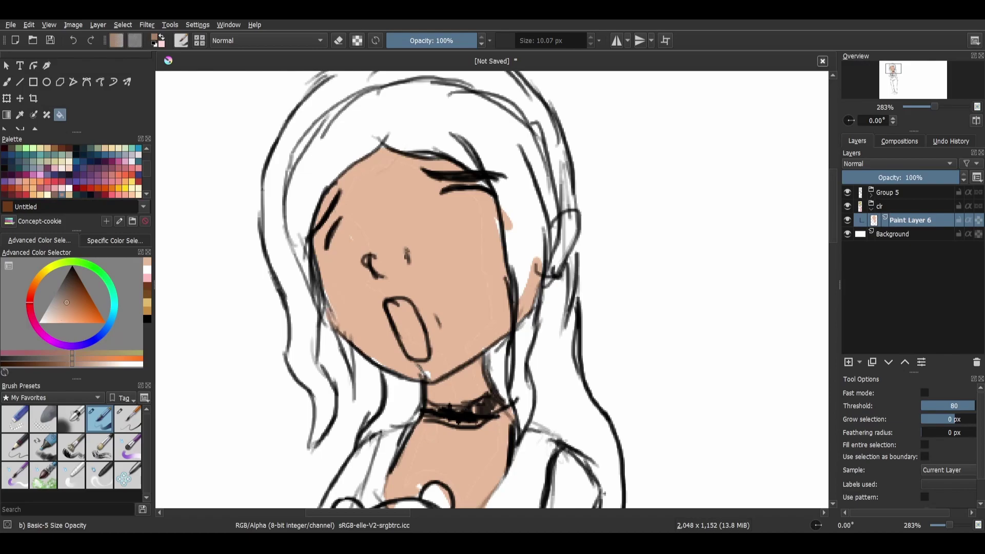
{"action": "key", "text": "k"}
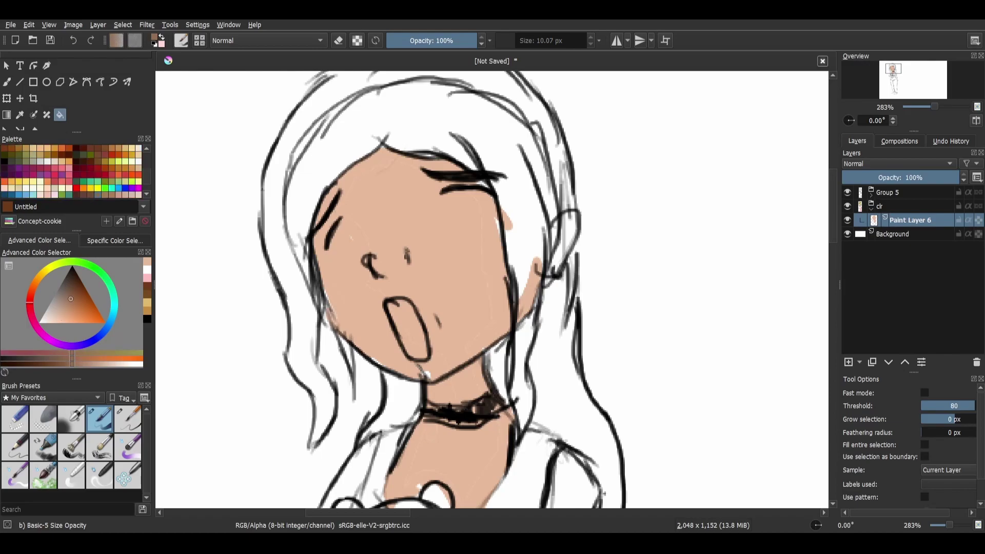
{"action": "key", "text": "b"}
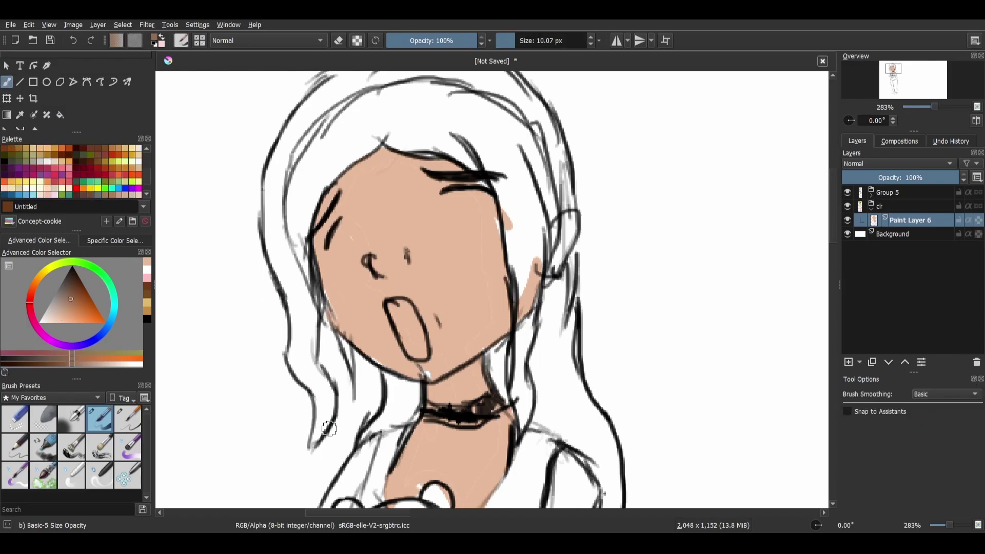
{"action": "mouse_move", "coordinate": [310, 439]}
{"action": "left_mouse_down"}
{"action": "mouse_move", "coordinate": [326, 395]}
{"action": "mouse_move", "coordinate": [328, 425]}
{"action": "mouse_move", "coordinate": [331, 417]}
{"action": "mouse_move", "coordinate": [309, 374]}
{"action": "mouse_move", "coordinate": [288, 360]}
{"action": "mouse_move", "coordinate": [323, 397]}
{"action": "mouse_move", "coordinate": [306, 343]}
{"action": "mouse_move", "coordinate": [302, 350]}
{"action": "mouse_move", "coordinate": [319, 359]}
{"action": "mouse_move", "coordinate": [313, 322]}
{"action": "left_mouse_up"}
{"action": "mouse_move", "coordinate": [292, 376]}
{"action": "left_mouse_down"}
{"action": "mouse_move", "coordinate": [298, 320]}
{"action": "mouse_move", "coordinate": [288, 367]}
{"action": "left_mouse_up"}
{"action": "left_click_drag", "start_coordinate": [341, 339], "coordinate": [353, 365]}
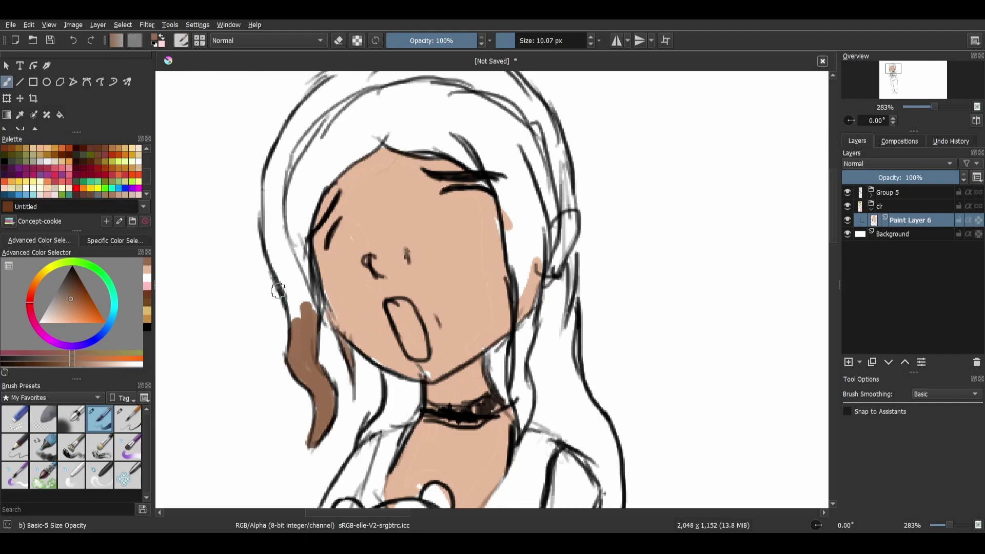
Step: Paint the brown hair edge up the left side of the face, across the forehead and down the right side to the ear
{"action": "mouse_move", "coordinate": [309, 296]}
{"action": "left_mouse_down"}
{"action": "mouse_move", "coordinate": [300, 210]}
{"action": "mouse_move", "coordinate": [301, 250]}
{"action": "mouse_move", "coordinate": [304, 206]}
{"action": "mouse_move", "coordinate": [306, 241]}
{"action": "mouse_move", "coordinate": [323, 189]}
{"action": "mouse_move", "coordinate": [322, 198]}
{"action": "mouse_move", "coordinate": [359, 151]}
{"action": "mouse_move", "coordinate": [409, 124]}
{"action": "mouse_move", "coordinate": [487, 168]}
{"action": "mouse_move", "coordinate": [507, 201]}
{"action": "left_mouse_up"}
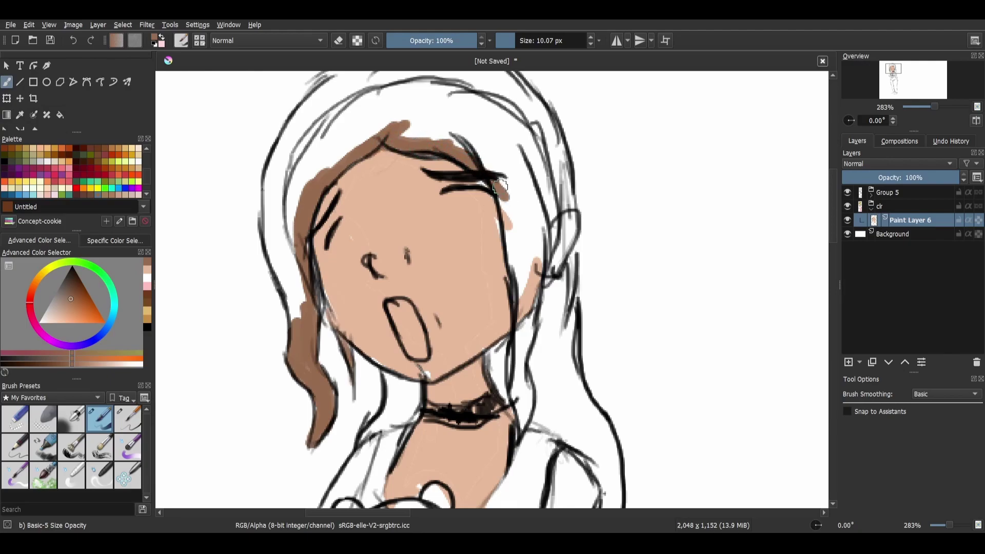
{"action": "left_click_drag", "start_coordinate": [492, 184], "coordinate": [519, 252]}
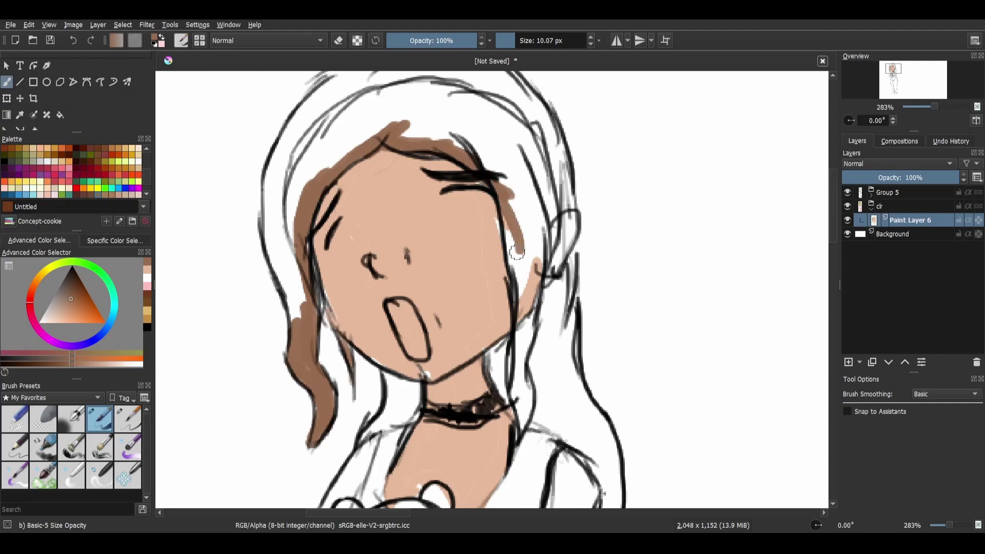
{"action": "mouse_move", "coordinate": [508, 216]}
{"action": "left_mouse_down"}
{"action": "mouse_move", "coordinate": [523, 292]}
{"action": "mouse_move", "coordinate": [508, 274]}
{"action": "left_mouse_up"}
{"action": "left_click_drag", "start_coordinate": [502, 231], "coordinate": [513, 389]}
{"action": "mouse_move", "coordinate": [511, 341]}
{"action": "left_mouse_down"}
{"action": "mouse_move", "coordinate": [520, 428]}
{"action": "mouse_move", "coordinate": [537, 271]}
{"action": "left_mouse_up"}
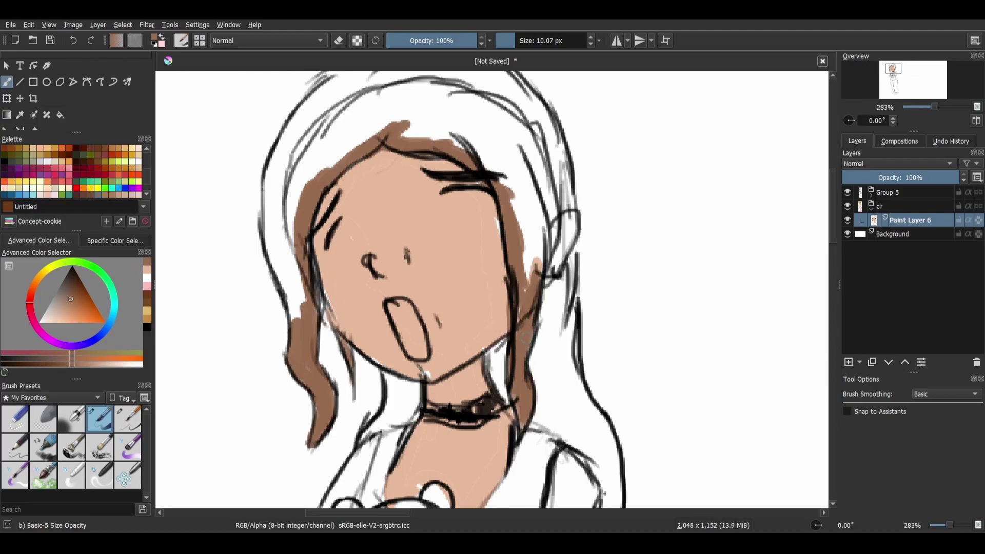
{"action": "mouse_move", "coordinate": [543, 226]}
{"action": "left_mouse_down"}
{"action": "mouse_move", "coordinate": [539, 277]}
{"action": "mouse_move", "coordinate": [545, 261]}
{"action": "left_mouse_up"}
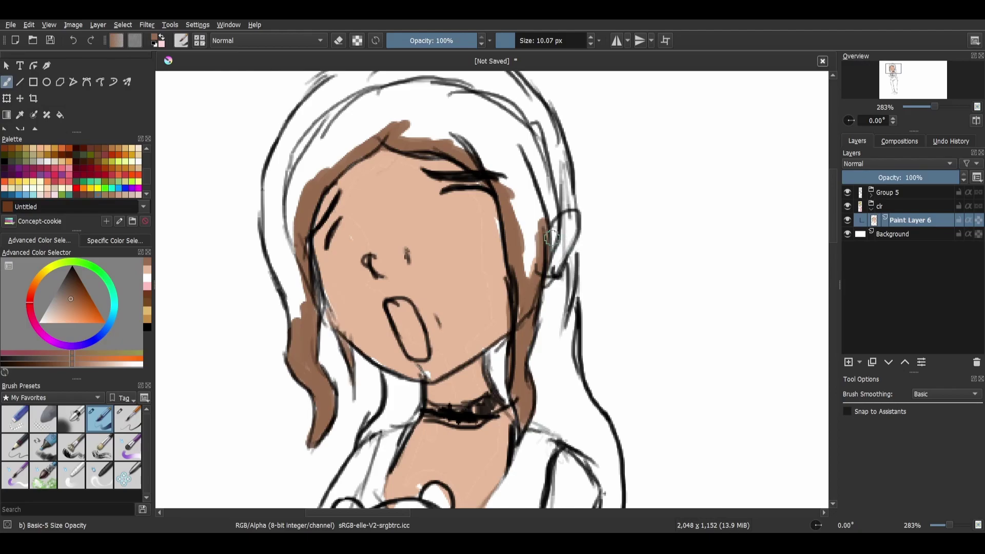
Step: Paint the ear with the sampled skin tone and the hair just above it with the sampled hair brown
{"action": "left_click", "coordinate": [494, 278], "text": "ctrl"}
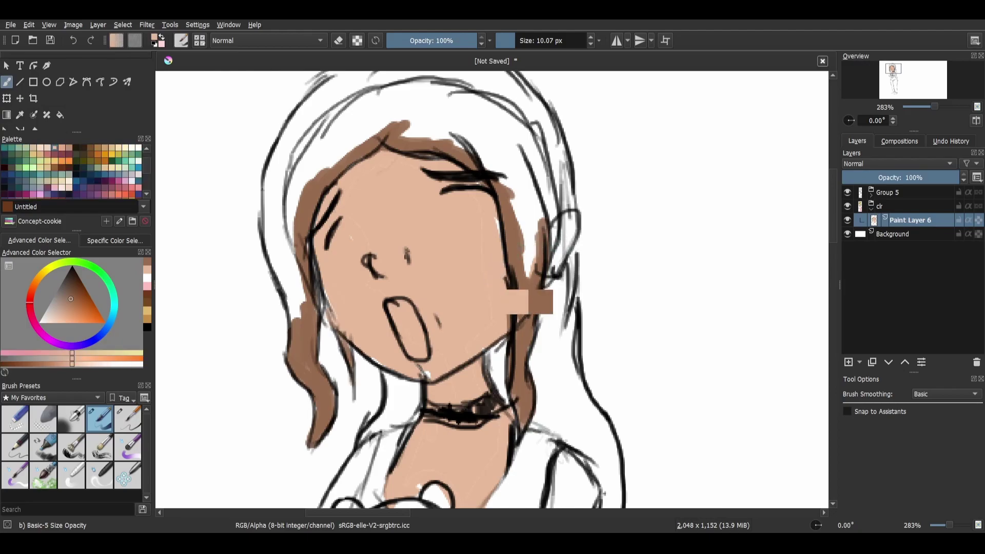
{"action": "mouse_move", "coordinate": [556, 229]}
{"action": "left_mouse_down"}
{"action": "mouse_move", "coordinate": [564, 220]}
{"action": "mouse_move", "coordinate": [570, 231]}
{"action": "mouse_move", "coordinate": [566, 249]}
{"action": "mouse_move", "coordinate": [564, 222]}
{"action": "mouse_move", "coordinate": [555, 270]}
{"action": "left_mouse_up"}
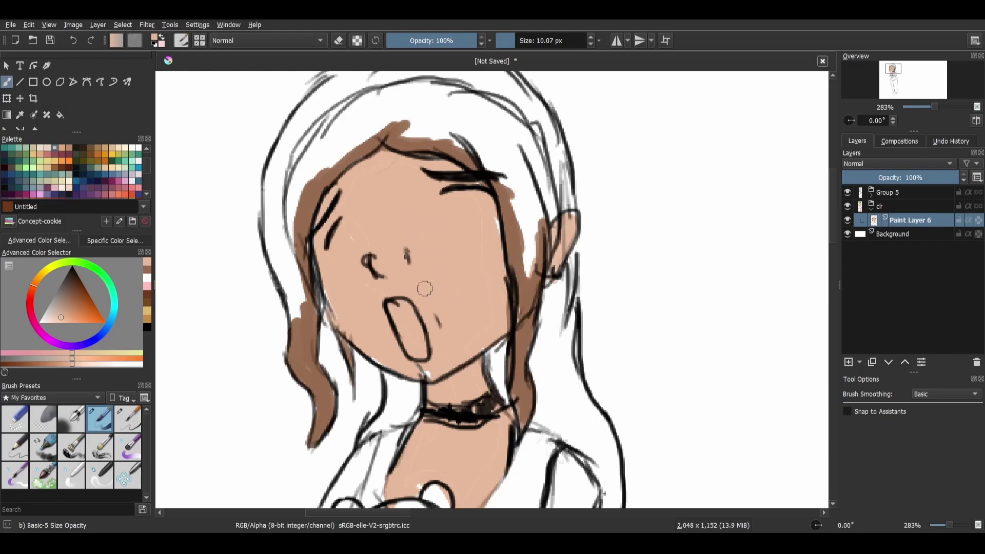
{"action": "left_click", "coordinate": [340, 381], "text": "ctrl"}
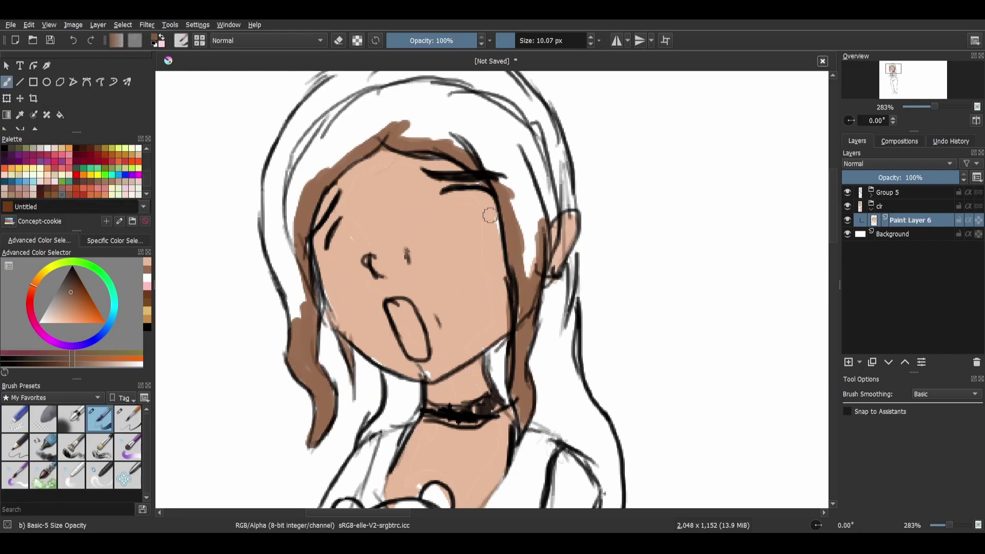
{"action": "left_click_drag", "start_coordinate": [546, 211], "coordinate": [571, 202]}
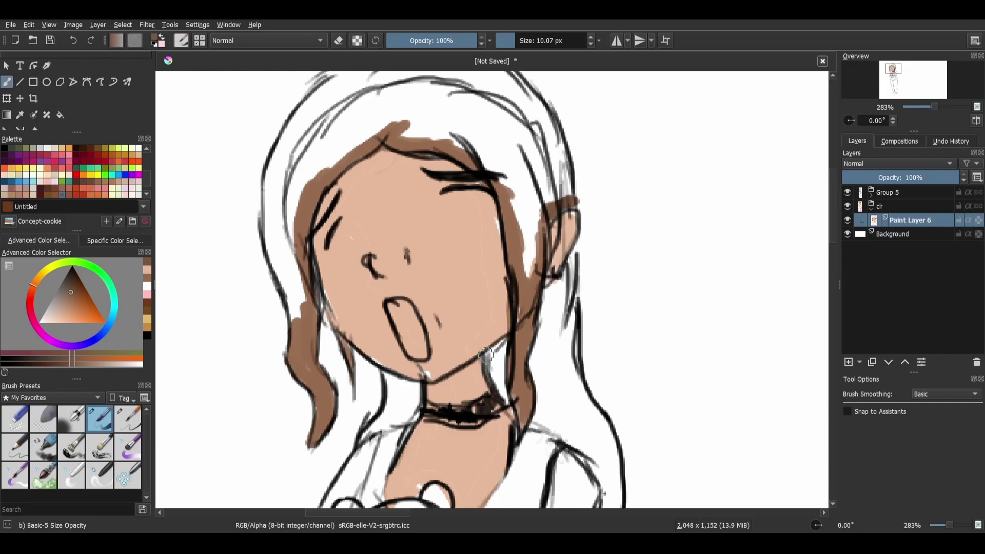
Step: Paint the hair on both sides of the neck and along the top of the right shoulder in brown
{"action": "mouse_move", "coordinate": [486, 354]}
{"action": "left_mouse_down"}
{"action": "mouse_move", "coordinate": [505, 386]}
{"action": "mouse_move", "coordinate": [497, 391]}
{"action": "left_mouse_up"}
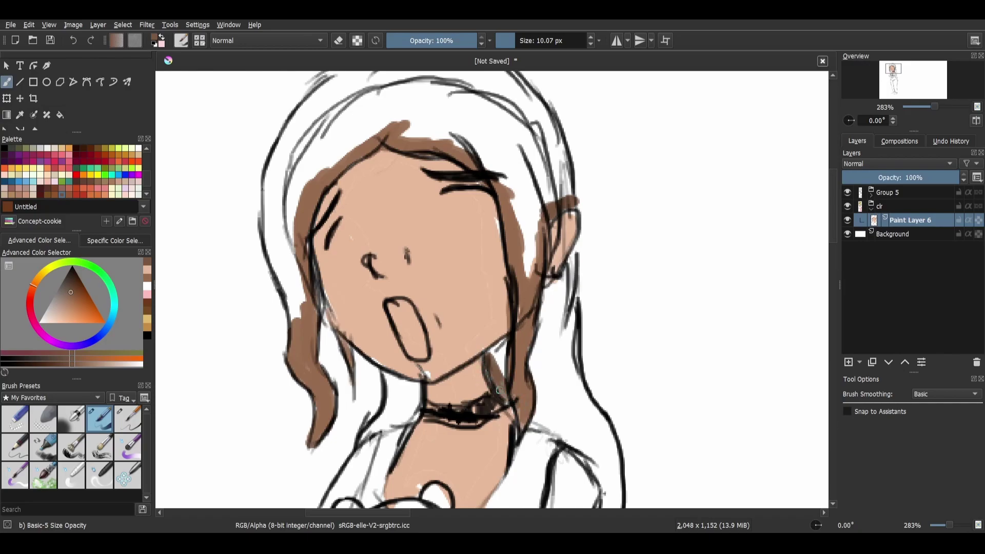
{"action": "mouse_move", "coordinate": [386, 376]}
{"action": "left_mouse_down"}
{"action": "mouse_move", "coordinate": [388, 420]}
{"action": "mouse_move", "coordinate": [391, 394]}
{"action": "mouse_move", "coordinate": [363, 443]}
{"action": "mouse_move", "coordinate": [389, 414]}
{"action": "mouse_move", "coordinate": [365, 433]}
{"action": "mouse_move", "coordinate": [403, 416]}
{"action": "mouse_move", "coordinate": [405, 403]}
{"action": "mouse_move", "coordinate": [412, 414]}
{"action": "mouse_move", "coordinate": [390, 385]}
{"action": "mouse_move", "coordinate": [418, 389]}
{"action": "mouse_move", "coordinate": [378, 377]}
{"action": "left_mouse_up"}
{"action": "left_click_drag", "start_coordinate": [457, 359], "coordinate": [408, 242]}
{"action": "mouse_move", "coordinate": [444, 213]}
{"action": "left_mouse_down"}
{"action": "mouse_move", "coordinate": [436, 273]}
{"action": "mouse_move", "coordinate": [441, 259]}
{"action": "mouse_move", "coordinate": [454, 265]}
{"action": "mouse_move", "coordinate": [460, 227]}
{"action": "mouse_move", "coordinate": [445, 243]}
{"action": "mouse_move", "coordinate": [461, 227]}
{"action": "mouse_move", "coordinate": [440, 240]}
{"action": "mouse_move", "coordinate": [460, 225]}
{"action": "left_mouse_up"}
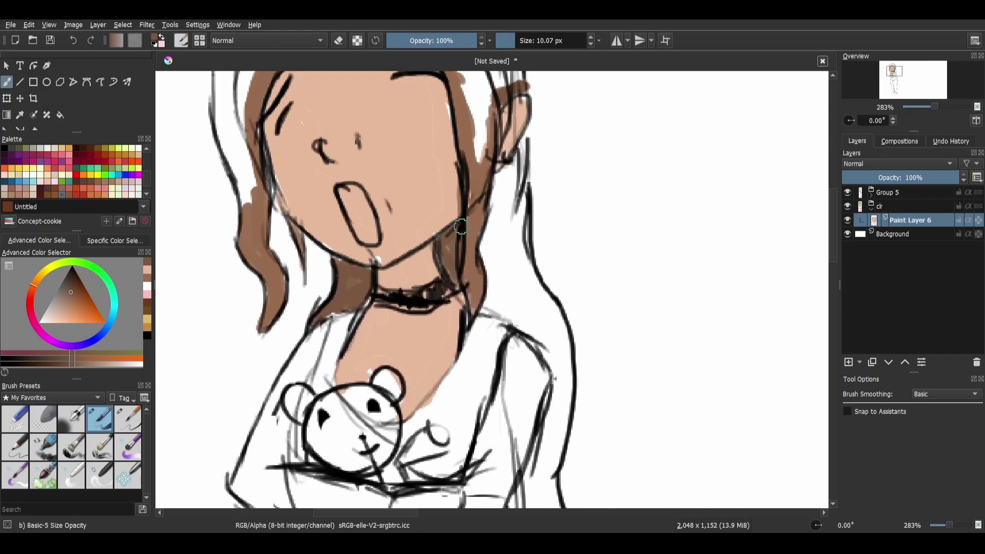
{"action": "mouse_move", "coordinate": [479, 306]}
{"action": "left_mouse_down"}
{"action": "mouse_move", "coordinate": [541, 345]}
{"action": "mouse_move", "coordinate": [522, 336]}
{"action": "mouse_move", "coordinate": [550, 372]}
{"action": "left_mouse_up"}
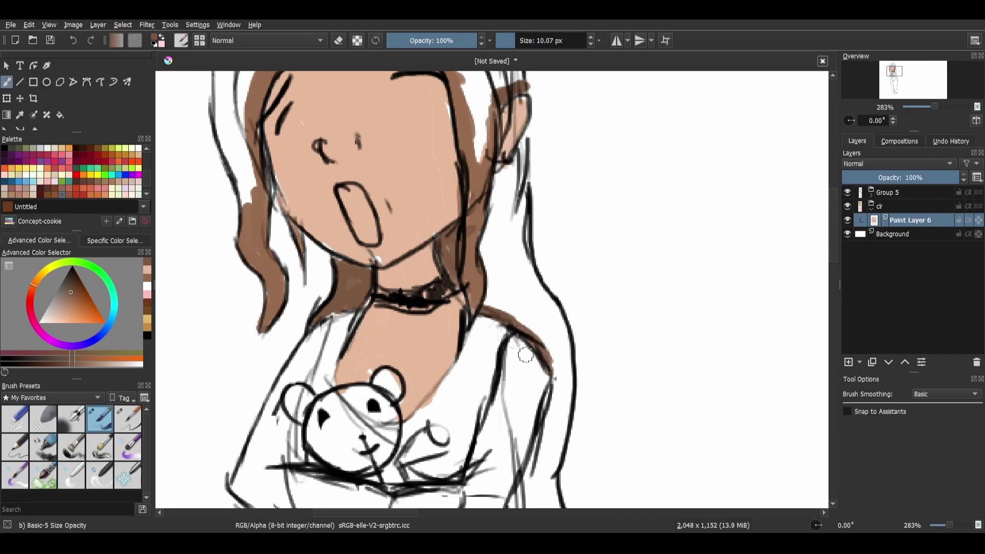
Step: Paint the left upper arm, forearm and hand with the skin tone, edging the outline before covering the inside
{"action": "left_click_drag", "start_coordinate": [524, 436], "coordinate": [504, 306]}
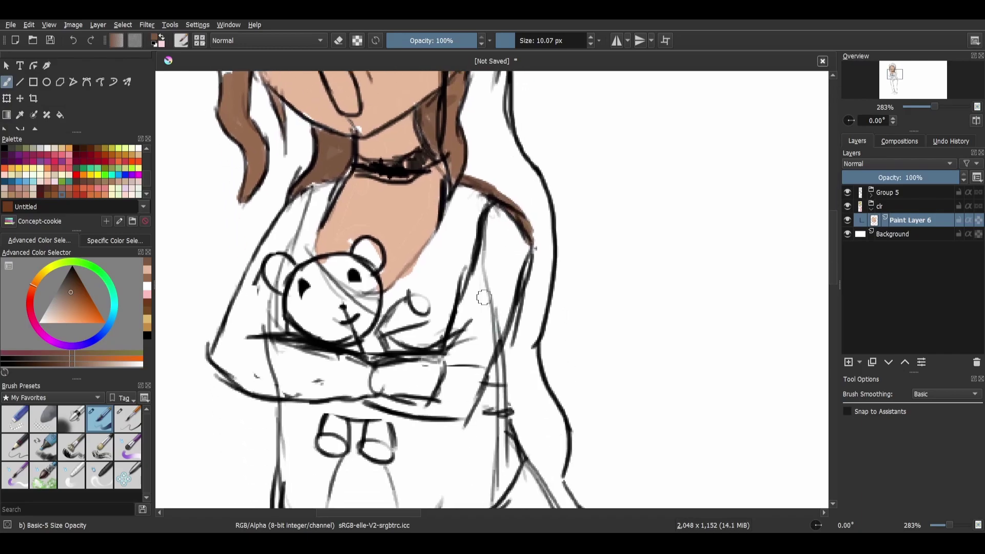
{"action": "key", "text": "ctrl"}
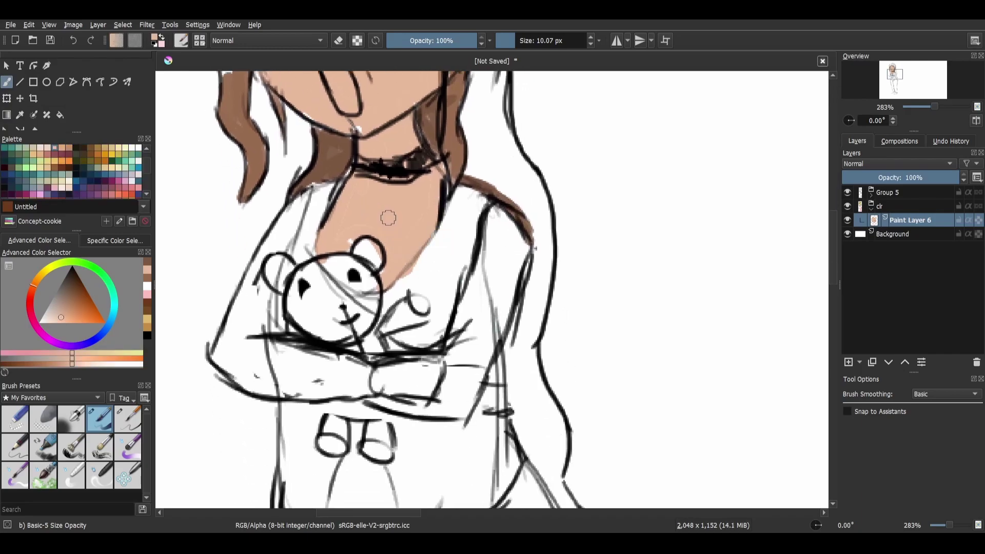
{"action": "mouse_move", "coordinate": [307, 192]}
{"action": "left_mouse_down"}
{"action": "mouse_move", "coordinate": [269, 246]}
{"action": "mouse_move", "coordinate": [270, 230]}
{"action": "mouse_move", "coordinate": [225, 352]}
{"action": "mouse_move", "coordinate": [236, 309]}
{"action": "mouse_move", "coordinate": [221, 350]}
{"action": "mouse_move", "coordinate": [221, 335]}
{"action": "mouse_move", "coordinate": [216, 349]}
{"action": "mouse_move", "coordinate": [231, 374]}
{"action": "mouse_move", "coordinate": [224, 366]}
{"action": "mouse_move", "coordinate": [251, 386]}
{"action": "mouse_move", "coordinate": [306, 385]}
{"action": "mouse_move", "coordinate": [287, 400]}
{"action": "mouse_move", "coordinate": [385, 386]}
{"action": "mouse_move", "coordinate": [370, 384]}
{"action": "mouse_move", "coordinate": [375, 395]}
{"action": "mouse_move", "coordinate": [404, 392]}
{"action": "mouse_move", "coordinate": [402, 400]}
{"action": "mouse_move", "coordinate": [429, 389]}
{"action": "mouse_move", "coordinate": [420, 391]}
{"action": "mouse_move", "coordinate": [436, 374]}
{"action": "left_mouse_up"}
{"action": "left_click_drag", "start_coordinate": [251, 337], "coordinate": [435, 379]}
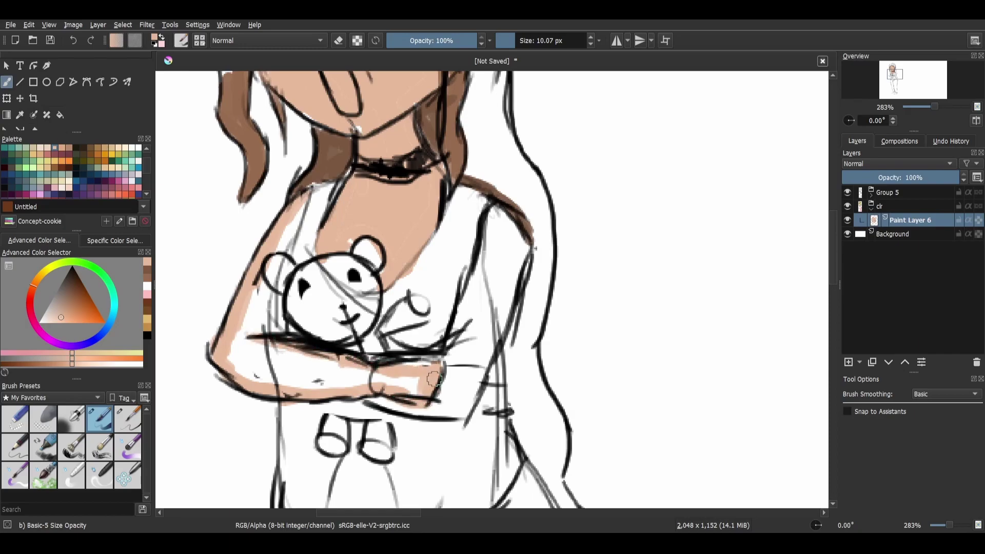
{"action": "mouse_move", "coordinate": [301, 199]}
{"action": "left_mouse_down"}
{"action": "mouse_move", "coordinate": [266, 292]}
{"action": "mouse_move", "coordinate": [267, 335]}
{"action": "mouse_move", "coordinate": [255, 323]}
{"action": "mouse_move", "coordinate": [277, 224]}
{"action": "mouse_move", "coordinate": [229, 370]}
{"action": "mouse_move", "coordinate": [226, 356]}
{"action": "mouse_move", "coordinate": [242, 377]}
{"action": "mouse_move", "coordinate": [268, 381]}
{"action": "mouse_move", "coordinate": [423, 384]}
{"action": "mouse_move", "coordinate": [298, 367]}
{"action": "mouse_move", "coordinate": [265, 356]}
{"action": "mouse_move", "coordinate": [245, 334]}
{"action": "mouse_move", "coordinate": [302, 358]}
{"action": "left_mouse_up"}
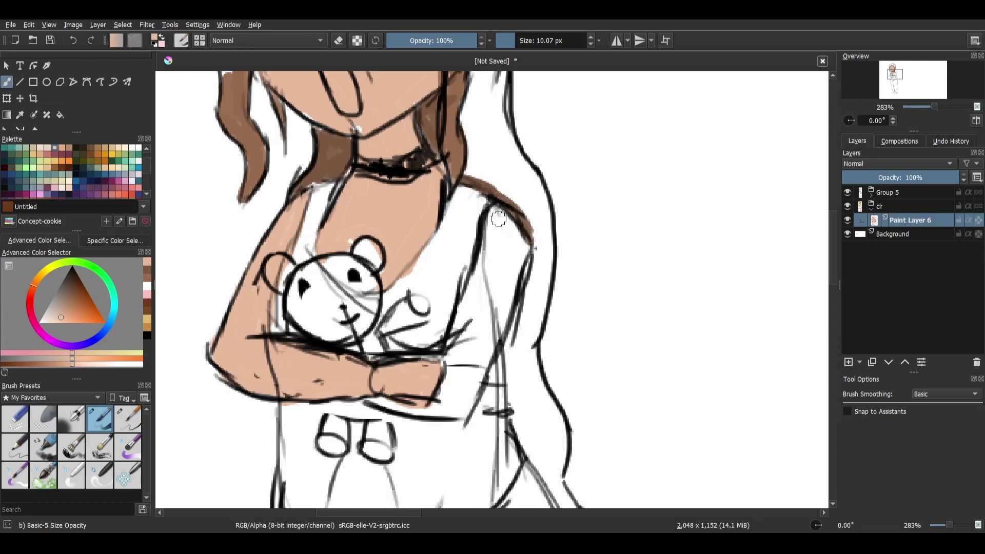
Step: Paint the arm on the right from the shoulder to the folded forearm with the skin tone
{"action": "mouse_move", "coordinate": [493, 209]}
{"action": "left_mouse_down"}
{"action": "mouse_move", "coordinate": [512, 245]}
{"action": "mouse_move", "coordinate": [505, 225]}
{"action": "mouse_move", "coordinate": [506, 286]}
{"action": "mouse_move", "coordinate": [522, 248]}
{"action": "mouse_move", "coordinate": [465, 380]}
{"action": "left_mouse_up"}
{"action": "mouse_move", "coordinate": [494, 322]}
{"action": "left_mouse_down"}
{"action": "mouse_move", "coordinate": [463, 407]}
{"action": "mouse_move", "coordinate": [443, 415]}
{"action": "mouse_move", "coordinate": [485, 377]}
{"action": "left_mouse_up"}
{"action": "mouse_move", "coordinate": [444, 408]}
{"action": "left_mouse_down"}
{"action": "mouse_move", "coordinate": [473, 349]}
{"action": "mouse_move", "coordinate": [448, 401]}
{"action": "mouse_move", "coordinate": [437, 400]}
{"action": "mouse_move", "coordinate": [437, 385]}
{"action": "mouse_move", "coordinate": [479, 323]}
{"action": "mouse_move", "coordinate": [465, 345]}
{"action": "mouse_move", "coordinate": [458, 312]}
{"action": "mouse_move", "coordinate": [453, 352]}
{"action": "mouse_move", "coordinate": [503, 297]}
{"action": "mouse_move", "coordinate": [484, 345]}
{"action": "mouse_move", "coordinate": [507, 241]}
{"action": "mouse_move", "coordinate": [489, 270]}
{"action": "mouse_move", "coordinate": [495, 226]}
{"action": "mouse_move", "coordinate": [481, 276]}
{"action": "left_mouse_up"}
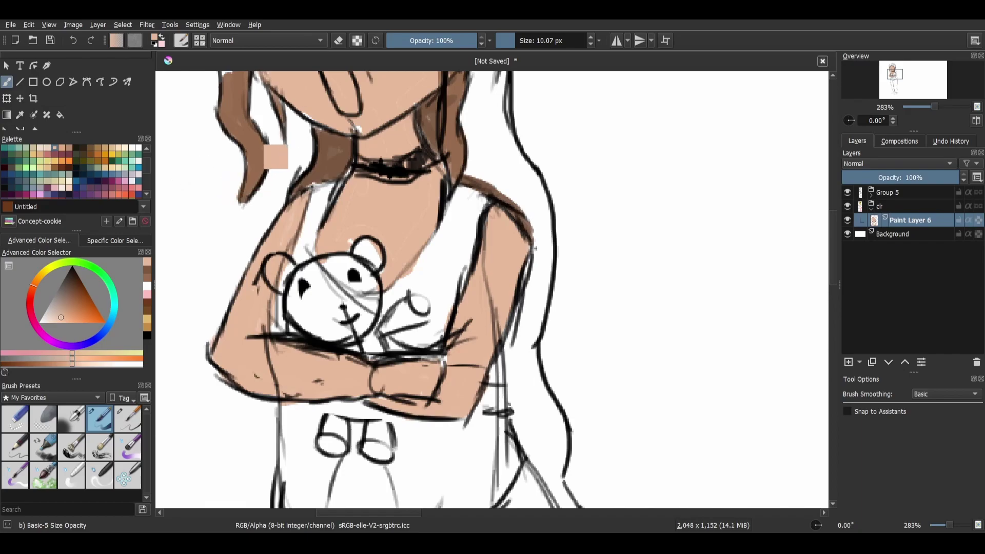
Step: Sample the hair brown and paint the long lock's edges beside the right arm down to its tip at the hip
{"action": "left_click", "coordinate": [246, 129], "text": "ctrl"}
{"action": "mouse_move", "coordinate": [500, 206]}
{"action": "left_mouse_down"}
{"action": "mouse_move", "coordinate": [507, 254]}
{"action": "mouse_move", "coordinate": [486, 310]}
{"action": "mouse_move", "coordinate": [481, 375]}
{"action": "mouse_move", "coordinate": [477, 361]}
{"action": "mouse_move", "coordinate": [487, 436]}
{"action": "mouse_move", "coordinate": [482, 410]}
{"action": "mouse_move", "coordinate": [513, 458]}
{"action": "mouse_move", "coordinate": [484, 406]}
{"action": "mouse_move", "coordinate": [489, 292]}
{"action": "mouse_move", "coordinate": [502, 324]}
{"action": "mouse_move", "coordinate": [484, 305]}
{"action": "mouse_move", "coordinate": [519, 347]}
{"action": "mouse_move", "coordinate": [520, 326]}
{"action": "mouse_move", "coordinate": [487, 291]}
{"action": "mouse_move", "coordinate": [510, 320]}
{"action": "mouse_move", "coordinate": [488, 267]}
{"action": "mouse_move", "coordinate": [495, 290]}
{"action": "mouse_move", "coordinate": [482, 203]}
{"action": "left_mouse_up"}
{"action": "scroll", "coordinate": [472, 235], "scroll_direction": "up", "scroll_amount": 3}
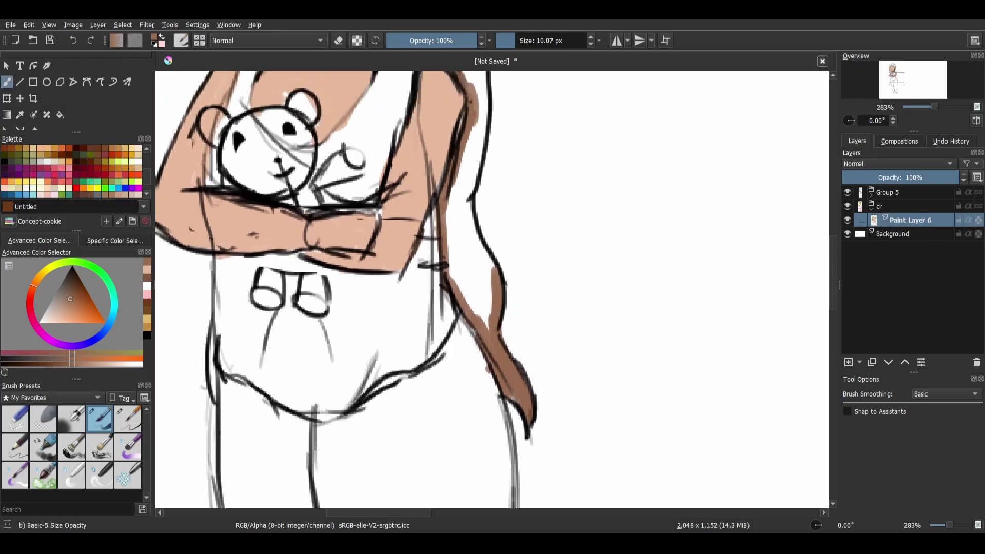
{"action": "left_click_drag", "start_coordinate": [466, 255], "coordinate": [479, 320]}
{"action": "mouse_move", "coordinate": [458, 279]}
{"action": "left_mouse_down"}
{"action": "mouse_move", "coordinate": [481, 326]}
{"action": "mouse_move", "coordinate": [479, 315]}
{"action": "mouse_move", "coordinate": [482, 349]}
{"action": "left_mouse_up"}
{"action": "mouse_move", "coordinate": [475, 186]}
{"action": "left_mouse_down"}
{"action": "mouse_move", "coordinate": [458, 243]}
{"action": "mouse_move", "coordinate": [474, 218]}
{"action": "mouse_move", "coordinate": [460, 236]}
{"action": "left_mouse_up"}
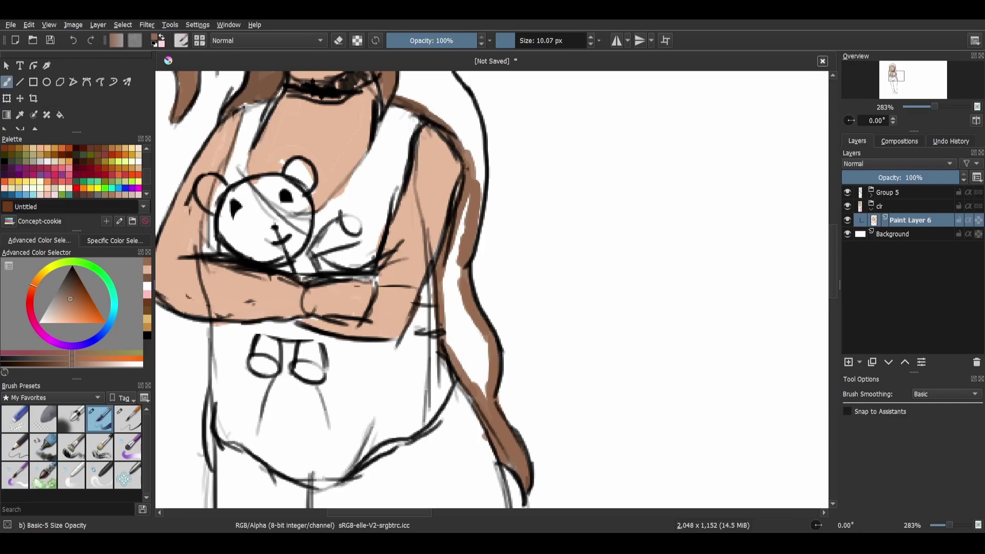
Step: Paint a brown edge inside the outer outline of the long right hair lock, from the ear down past the shoulder
{"action": "scroll", "coordinate": [457, 239], "scroll_direction": "up", "scroll_amount": 2}
{"action": "scroll", "coordinate": [448, 203], "scroll_direction": "up", "scroll_amount": 3}
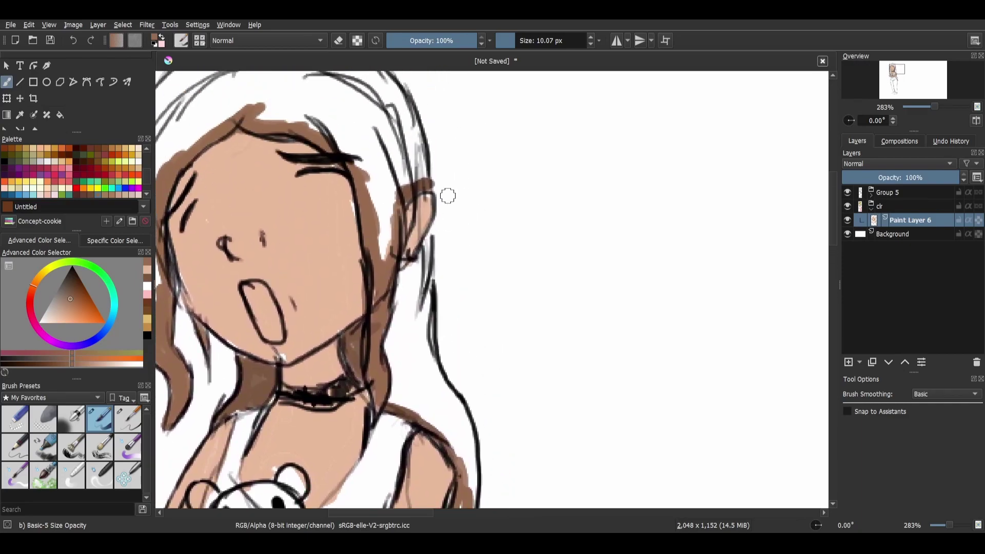
{"action": "mouse_move", "coordinate": [422, 249]}
{"action": "left_mouse_down"}
{"action": "mouse_move", "coordinate": [419, 333]}
{"action": "mouse_move", "coordinate": [437, 368]}
{"action": "mouse_move", "coordinate": [423, 357]}
{"action": "mouse_move", "coordinate": [470, 441]}
{"action": "mouse_move", "coordinate": [454, 440]}
{"action": "left_mouse_up"}
{"action": "mouse_move", "coordinate": [473, 472]}
{"action": "left_mouse_down"}
{"action": "mouse_move", "coordinate": [450, 305]}
{"action": "mouse_move", "coordinate": [447, 371]}
{"action": "left_mouse_up"}
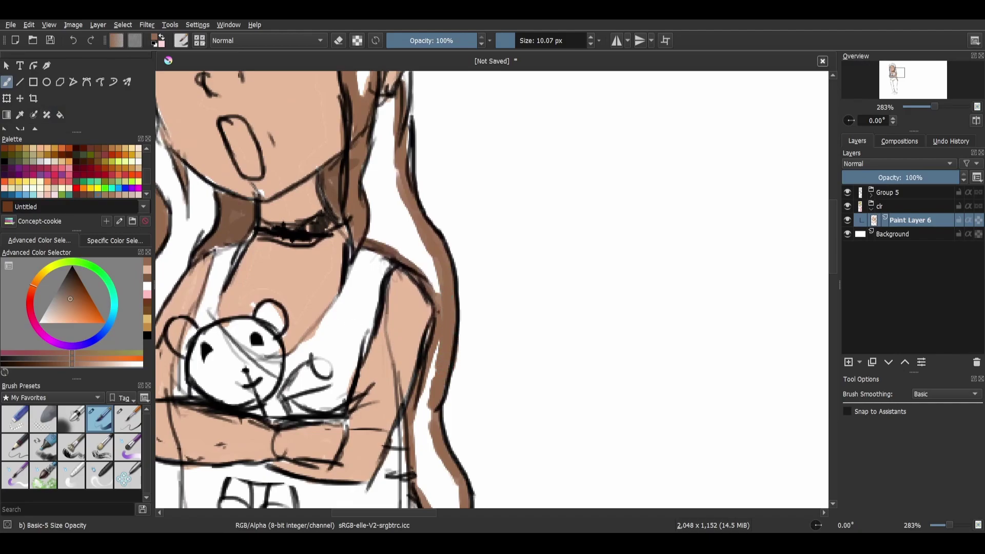
Step: Flood-fill the white areas of the long right hair lock with brown, undoing the stray fill on the skin
{"action": "key", "text": "f"}
{"action": "left_click", "coordinate": [391, 215]}
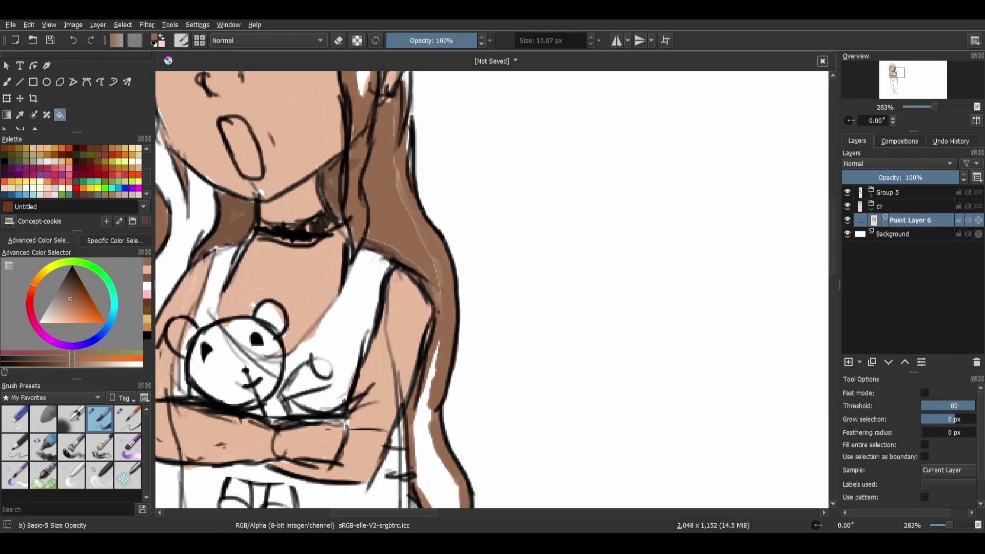
{"action": "left_click", "coordinate": [334, 188]}
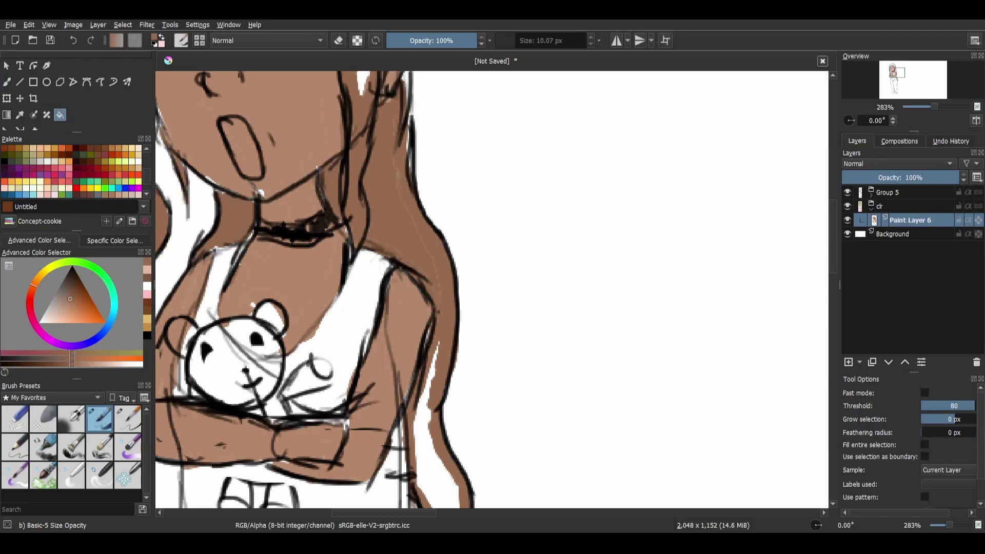
{"action": "key", "text": "ctrl+z"}
{"action": "left_click", "coordinate": [430, 436]}
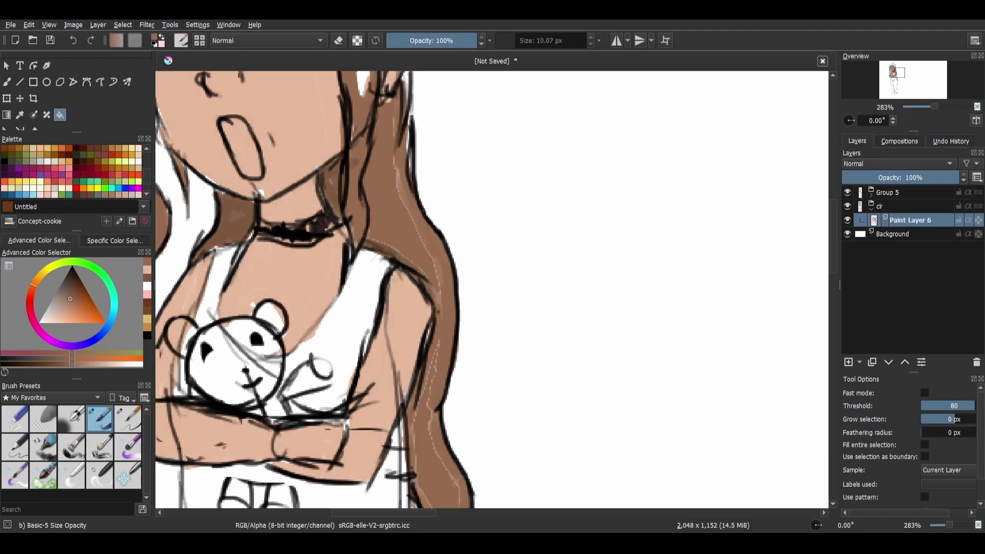
Step: Paint brown over the thin white gaps left inside the long right hair lock, from the shoulder down to the hip
{"action": "left_click_drag", "start_coordinate": [359, 170], "coordinate": [502, 421]}
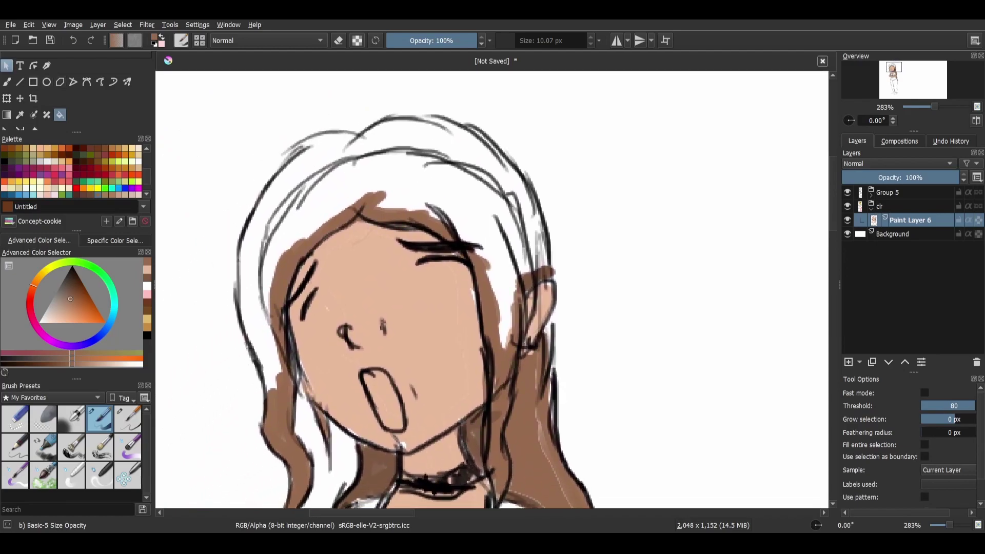
{"action": "key", "text": "b"}
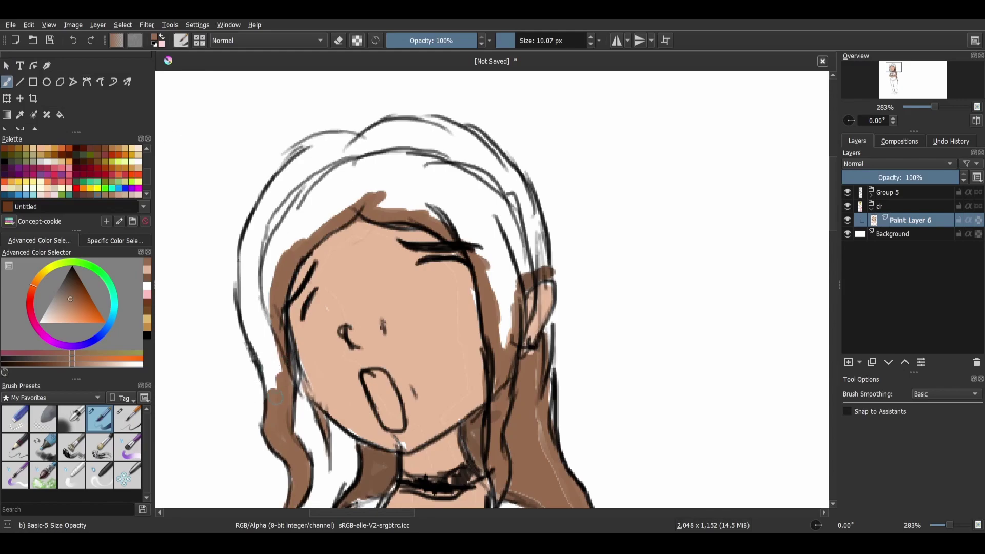
{"action": "left_click_drag", "start_coordinate": [454, 365], "coordinate": [373, 118]}
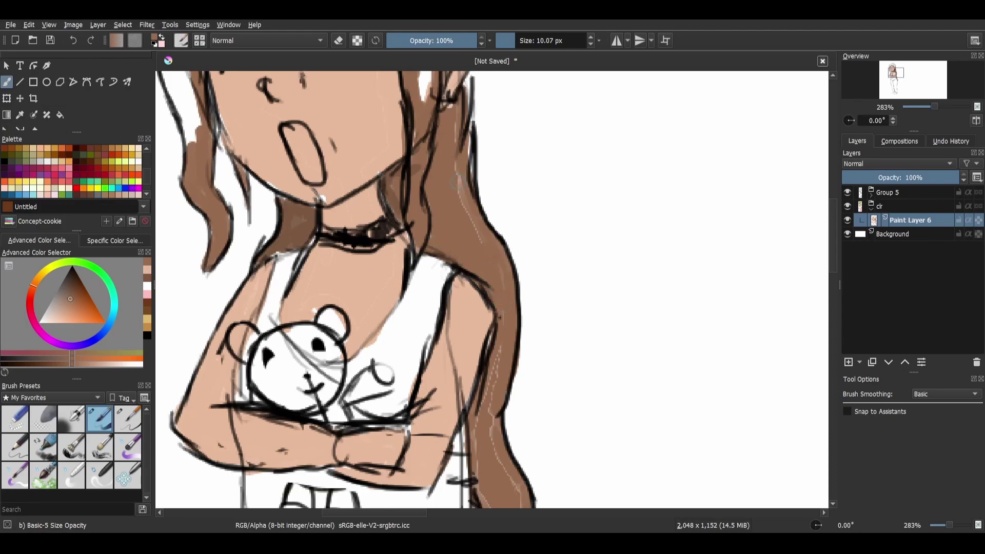
{"action": "left_click_drag", "start_coordinate": [457, 134], "coordinate": [458, 193]}
{"action": "left_click_drag", "start_coordinate": [462, 422], "coordinate": [417, 254]}
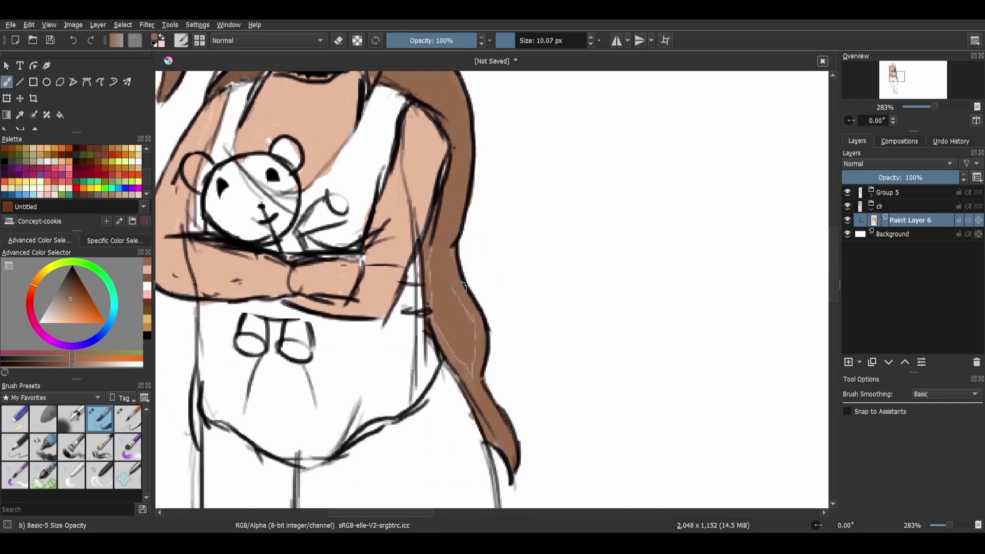
{"action": "left_click_drag", "start_coordinate": [476, 378], "coordinate": [445, 335]}
{"action": "left_click_drag", "start_coordinate": [437, 243], "coordinate": [437, 282]}
{"action": "left_click_drag", "start_coordinate": [437, 331], "coordinate": [435, 339]}
Step: Paint a brown edge inside the hair's outer outline, from the left lock over the crown to above the ear
{"action": "left_click_drag", "start_coordinate": [359, 154], "coordinate": [426, 431]}
{"action": "left_click_drag", "start_coordinate": [359, 206], "coordinate": [437, 345]}
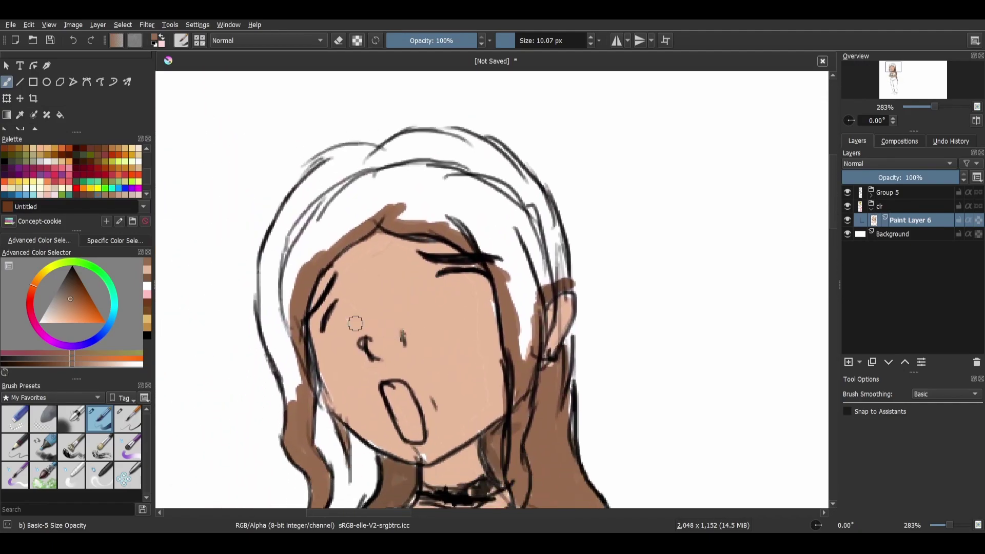
{"action": "left_click_drag", "start_coordinate": [289, 401], "coordinate": [267, 311]}
{"action": "mouse_move", "coordinate": [264, 367]}
{"action": "left_mouse_down"}
{"action": "mouse_move", "coordinate": [266, 251]}
{"action": "mouse_move", "coordinate": [304, 180]}
{"action": "mouse_move", "coordinate": [339, 154]}
{"action": "mouse_move", "coordinate": [347, 162]}
{"action": "mouse_move", "coordinate": [417, 145]}
{"action": "mouse_move", "coordinate": [380, 157]}
{"action": "mouse_move", "coordinate": [413, 135]}
{"action": "mouse_move", "coordinate": [493, 149]}
{"action": "mouse_move", "coordinate": [461, 135]}
{"action": "mouse_move", "coordinate": [500, 158]}
{"action": "mouse_move", "coordinate": [558, 252]}
{"action": "left_mouse_up"}
{"action": "mouse_move", "coordinate": [535, 189]}
{"action": "left_mouse_down"}
{"action": "mouse_move", "coordinate": [560, 278]}
{"action": "mouse_move", "coordinate": [558, 259]}
{"action": "left_mouse_up"}
Step: Flood-fill the white area of the hair around the face with brown and paint over its remaining thin gaps
{"action": "left_click", "coordinate": [47, 114]}
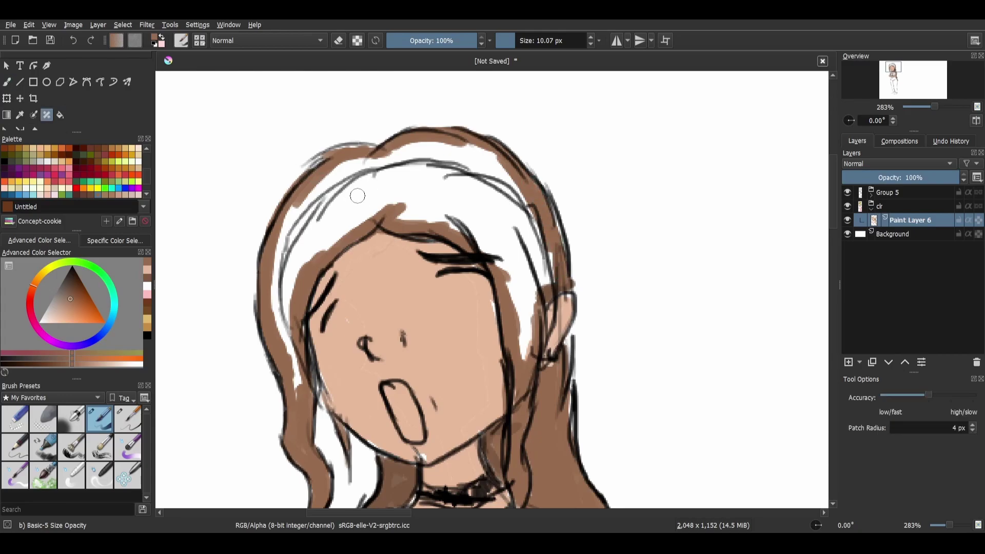
{"action": "key", "text": "f"}
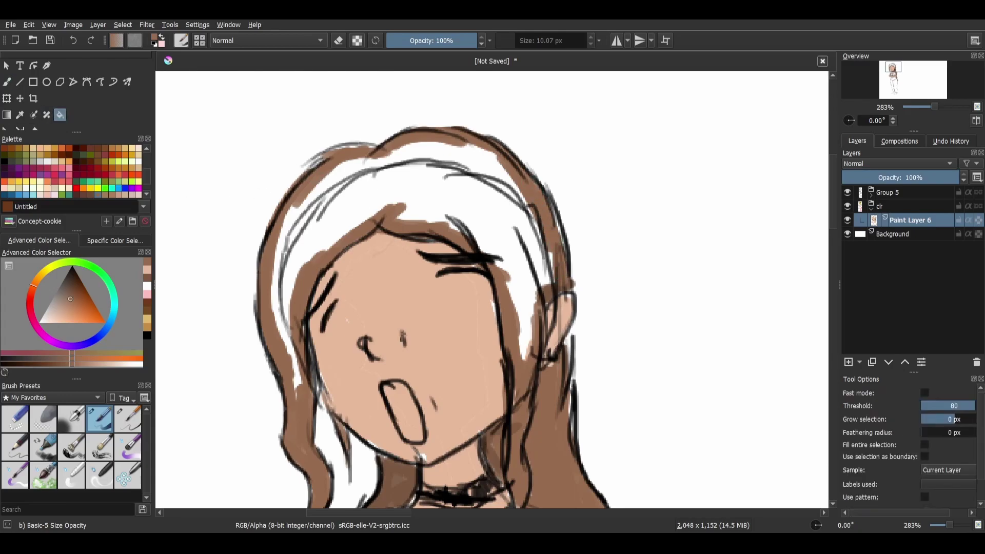
{"action": "left_click", "coordinate": [410, 192]}
{"action": "key", "text": "b"}
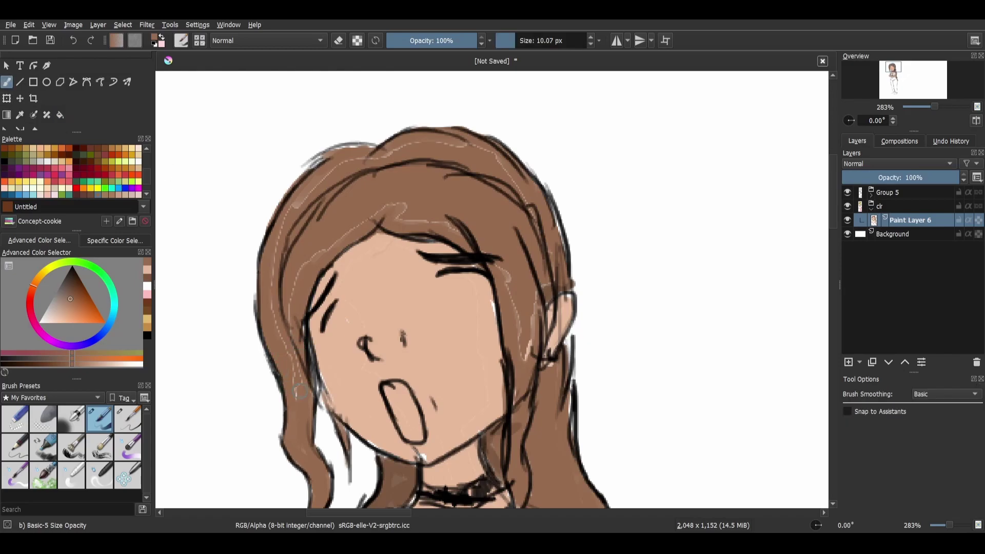
{"action": "left_click_drag", "start_coordinate": [294, 291], "coordinate": [305, 263]}
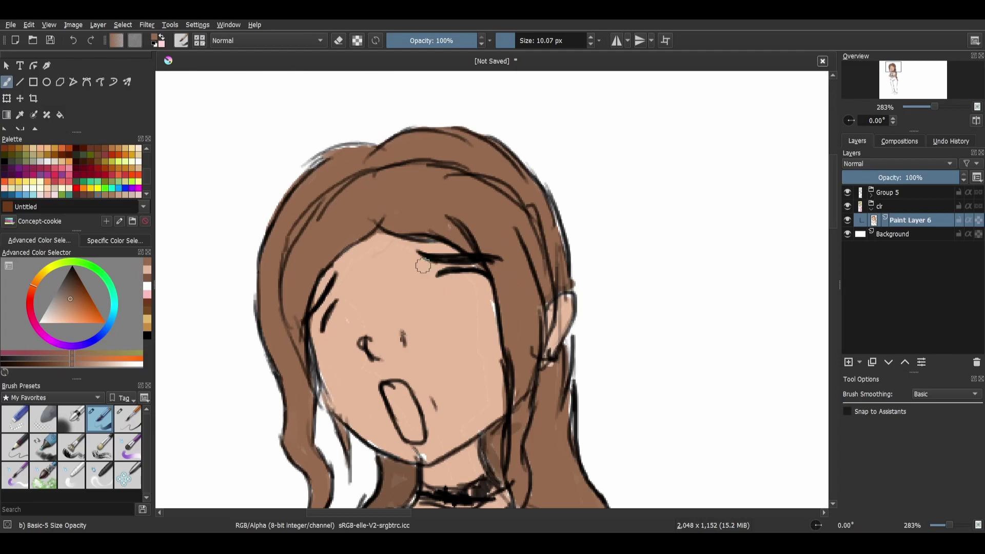
Step: Choose a light pink and paint the trousers' upper edge beneath the shirt hem and along the right thigh
{"action": "scroll", "coordinate": [419, 296], "scroll_direction": "down", "scroll_amount": 5}
{"action": "scroll", "coordinate": [419, 293], "scroll_direction": "down", "scroll_amount": 3}
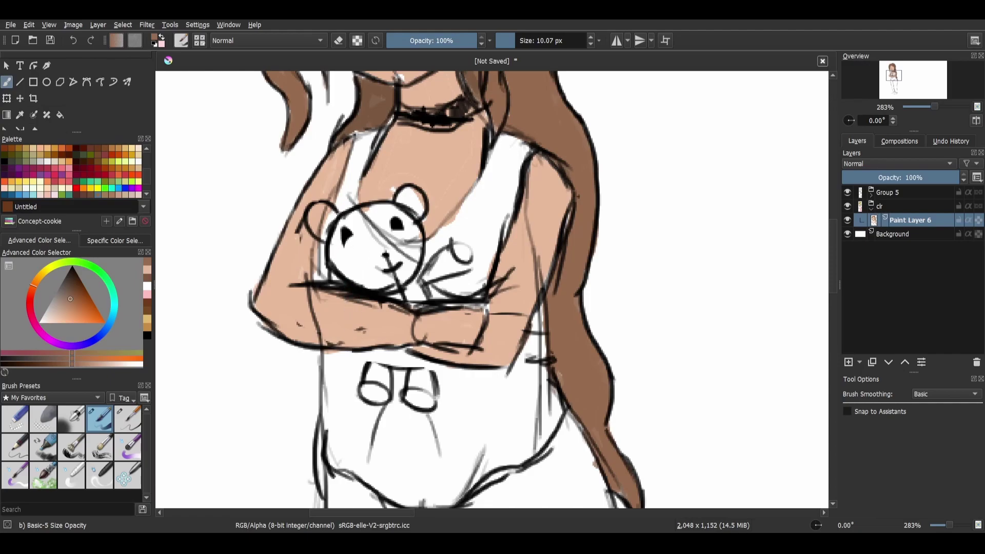
{"action": "scroll", "coordinate": [357, 346], "scroll_direction": "down", "scroll_amount": 5}
{"action": "scroll", "coordinate": [359, 345], "scroll_direction": "down", "scroll_amount": 1}
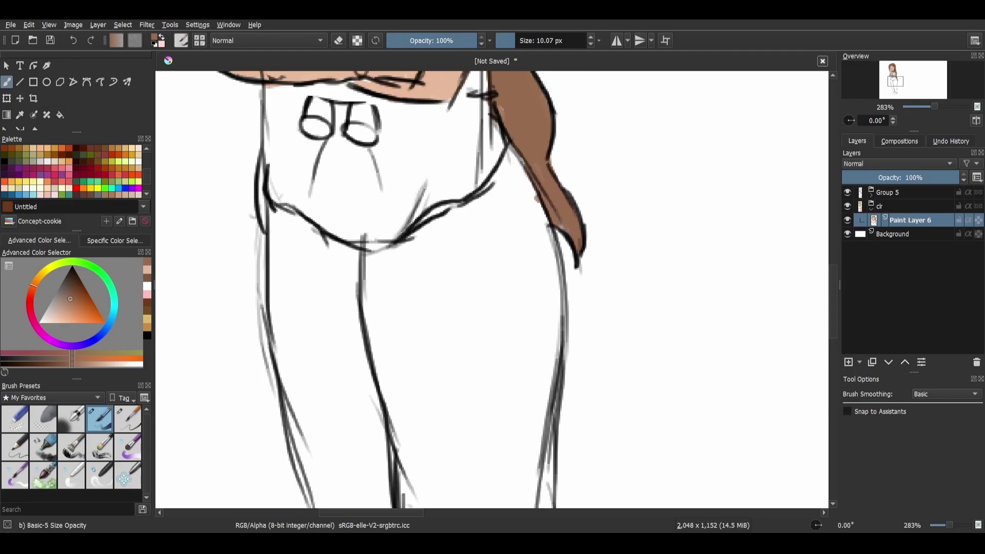
{"action": "left_click", "coordinate": [45, 336]}
{"action": "left_click_drag", "start_coordinate": [69, 299], "coordinate": [56, 323]}
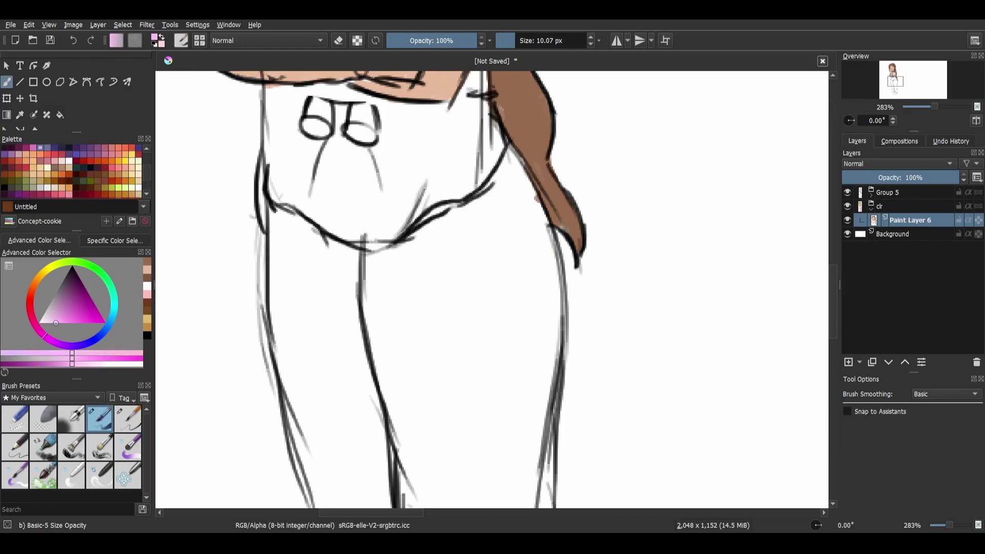
{"action": "mouse_move", "coordinate": [272, 210]}
{"action": "left_mouse_down"}
{"action": "mouse_move", "coordinate": [354, 247]}
{"action": "mouse_move", "coordinate": [305, 225]}
{"action": "mouse_move", "coordinate": [357, 263]}
{"action": "mouse_move", "coordinate": [474, 209]}
{"action": "left_mouse_up"}
{"action": "mouse_move", "coordinate": [415, 233]}
{"action": "left_mouse_down"}
{"action": "mouse_move", "coordinate": [493, 193]}
{"action": "mouse_move", "coordinate": [510, 149]}
{"action": "mouse_move", "coordinate": [556, 347]}
{"action": "left_mouse_up"}
Step: Extend the light pink edge down the outer side of the right trouser leg and paint along both ankle cuffs
{"action": "mouse_move", "coordinate": [550, 275]}
{"action": "left_mouse_down"}
{"action": "mouse_move", "coordinate": [545, 393]}
{"action": "mouse_move", "coordinate": [486, 311]}
{"action": "mouse_move", "coordinate": [470, 177]}
{"action": "left_mouse_up"}
{"action": "left_click_drag", "start_coordinate": [524, 136], "coordinate": [513, 408]}
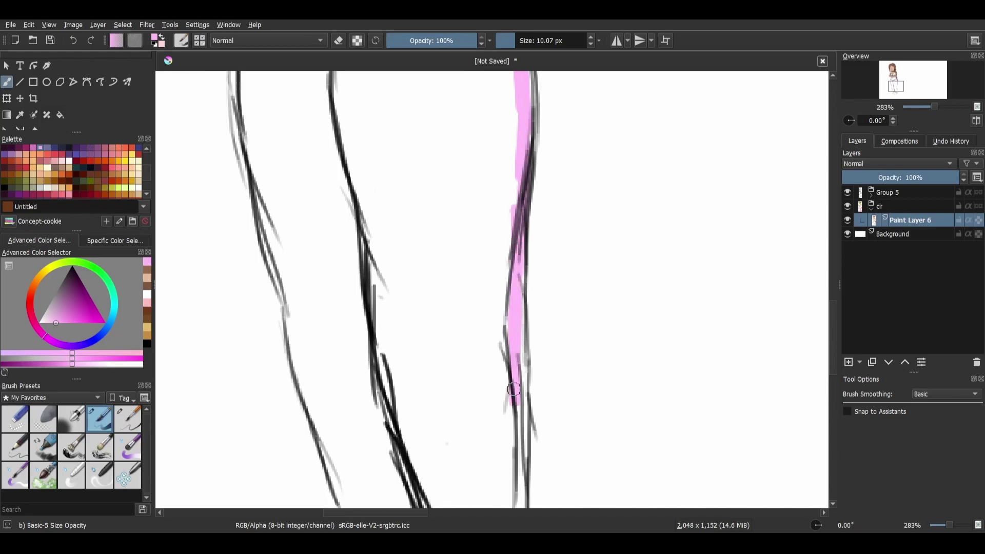
{"action": "mouse_move", "coordinate": [479, 351]}
{"action": "left_mouse_down"}
{"action": "mouse_move", "coordinate": [464, 117]}
{"action": "mouse_move", "coordinate": [503, 169]}
{"action": "mouse_move", "coordinate": [503, 308]}
{"action": "mouse_move", "coordinate": [498, 300]}
{"action": "left_mouse_up"}
{"action": "mouse_move", "coordinate": [409, 307]}
{"action": "left_mouse_down"}
{"action": "mouse_move", "coordinate": [440, 319]}
{"action": "mouse_move", "coordinate": [500, 314]}
{"action": "left_mouse_up"}
{"action": "left_click_drag", "start_coordinate": [328, 302], "coordinate": [401, 286]}
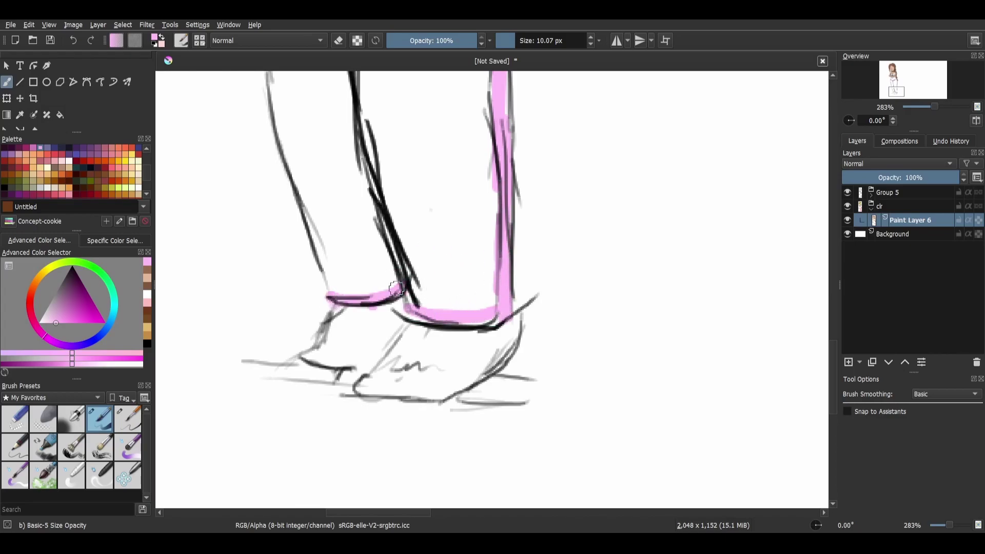
Step: Paint a light pink edge inside the outer outline of the left trouser leg, from the cuff up to the hip
{"action": "left_click_drag", "start_coordinate": [396, 234], "coordinate": [450, 380]}
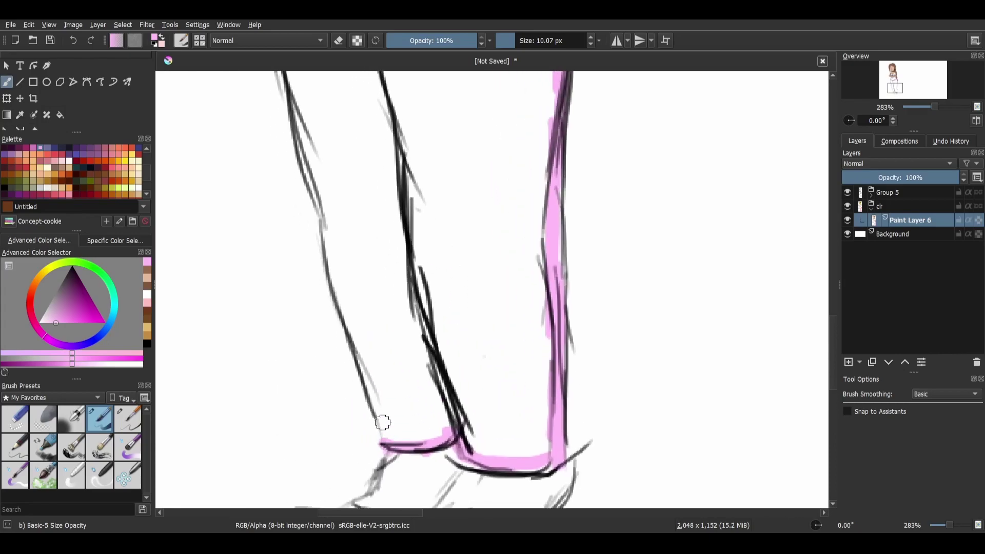
{"action": "mouse_move", "coordinate": [391, 441]}
{"action": "left_mouse_down"}
{"action": "mouse_move", "coordinate": [357, 306]}
{"action": "mouse_move", "coordinate": [348, 302]}
{"action": "mouse_move", "coordinate": [387, 407]}
{"action": "mouse_move", "coordinate": [365, 346]}
{"action": "mouse_move", "coordinate": [385, 431]}
{"action": "mouse_move", "coordinate": [337, 298]}
{"action": "mouse_move", "coordinate": [340, 285]}
{"action": "mouse_move", "coordinate": [382, 439]}
{"action": "mouse_move", "coordinate": [357, 328]}
{"action": "mouse_move", "coordinate": [378, 311]}
{"action": "mouse_move", "coordinate": [349, 277]}
{"action": "left_mouse_up"}
{"action": "left_click_drag", "start_coordinate": [362, 333], "coordinate": [336, 235]}
{"action": "left_click_drag", "start_coordinate": [339, 279], "coordinate": [370, 376]}
{"action": "left_click_drag", "start_coordinate": [386, 413], "coordinate": [357, 268]}
{"action": "mouse_move", "coordinate": [372, 321]}
{"action": "left_mouse_down"}
{"action": "mouse_move", "coordinate": [362, 218]}
{"action": "mouse_move", "coordinate": [365, 256]}
{"action": "left_mouse_up"}
{"action": "left_click_drag", "start_coordinate": [360, 195], "coordinate": [362, 272]}
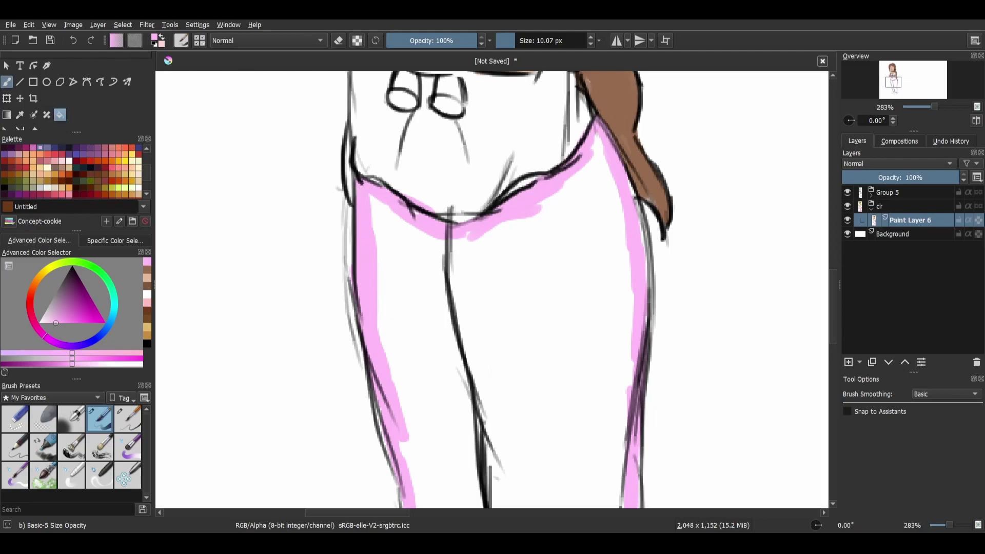
Step: Flood-fill the white inside of both trouser legs with light pink, undoing the stray second fill
{"action": "left_click", "coordinate": [60, 115]}
{"action": "left_click", "coordinate": [491, 370]}
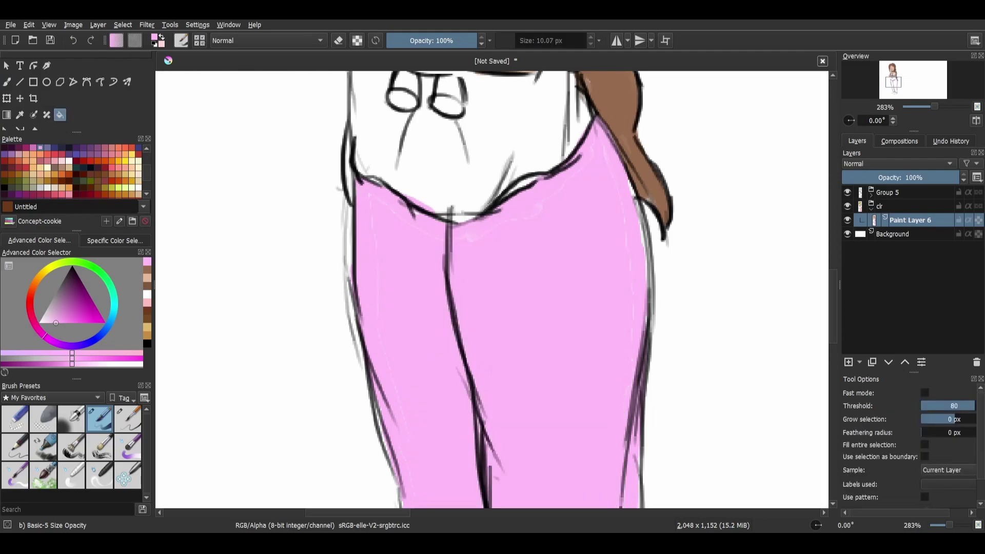
{"action": "left_click", "coordinate": [491, 370]}
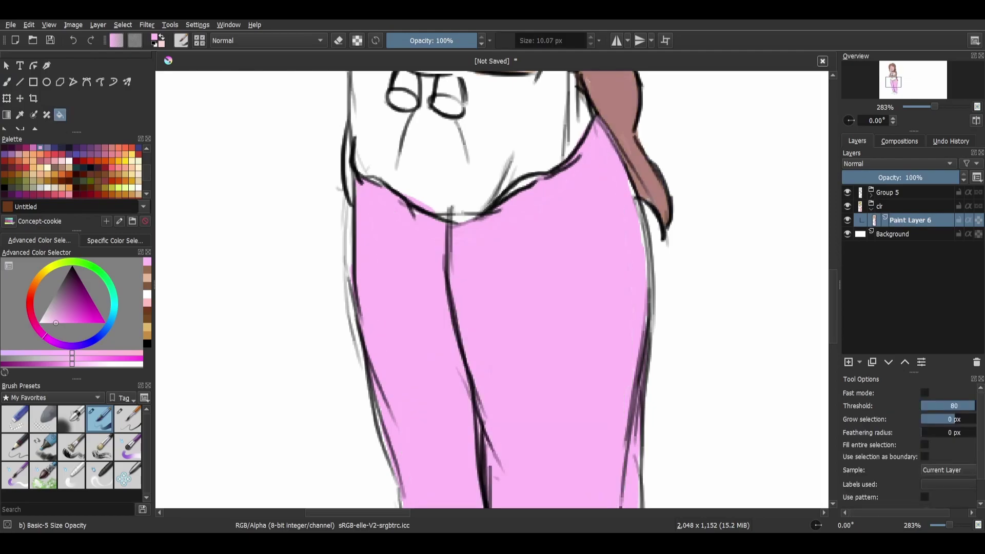
{"action": "scroll", "coordinate": [492, 290], "scroll_direction": "up", "scroll_amount": 8}
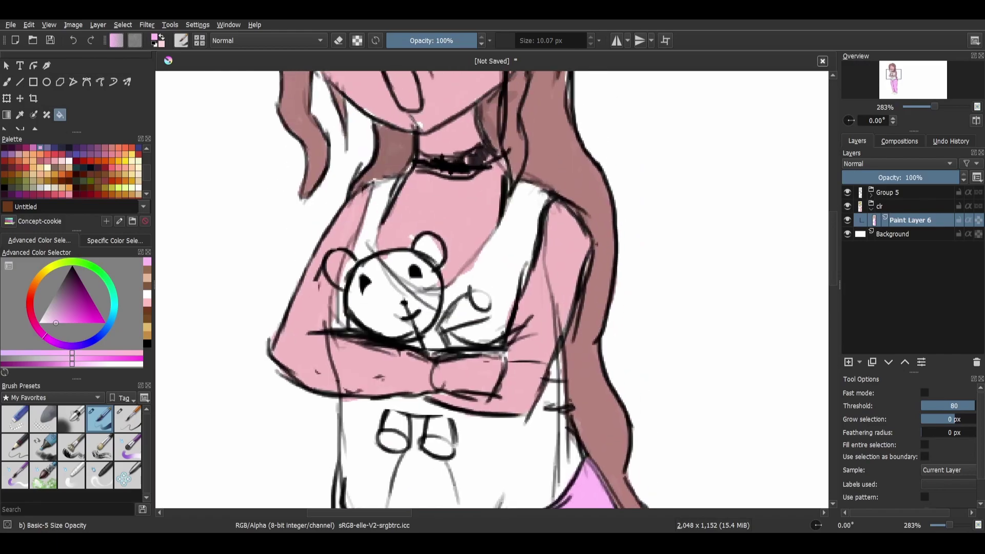
{"action": "key", "text": "ctrl+z"}
{"action": "scroll", "coordinate": [492, 289], "scroll_direction": "down", "scroll_amount": 6}
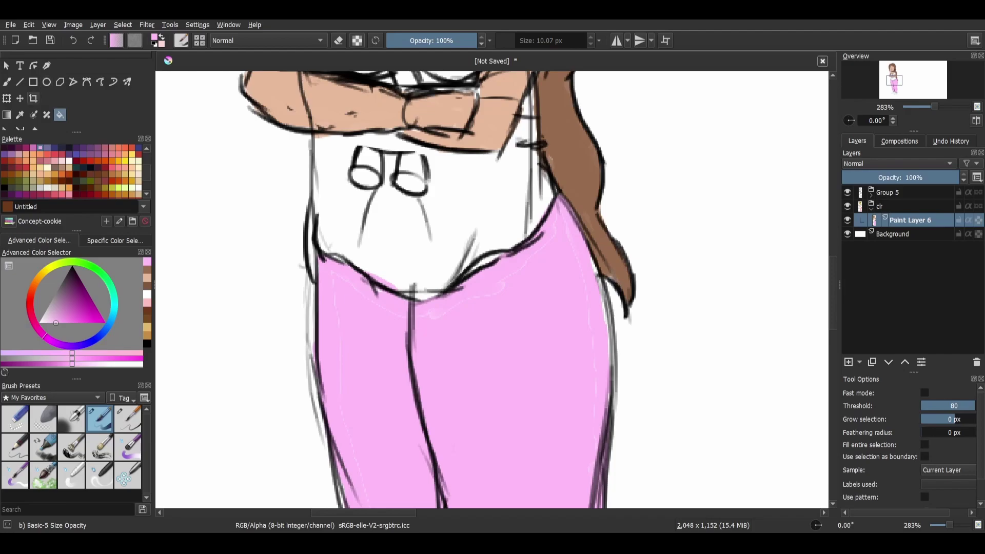
Step: Paint light pink over the thin white gaps below the shirt hem and along the outer side of the right leg
{"action": "left_click", "coordinate": [7, 82]}
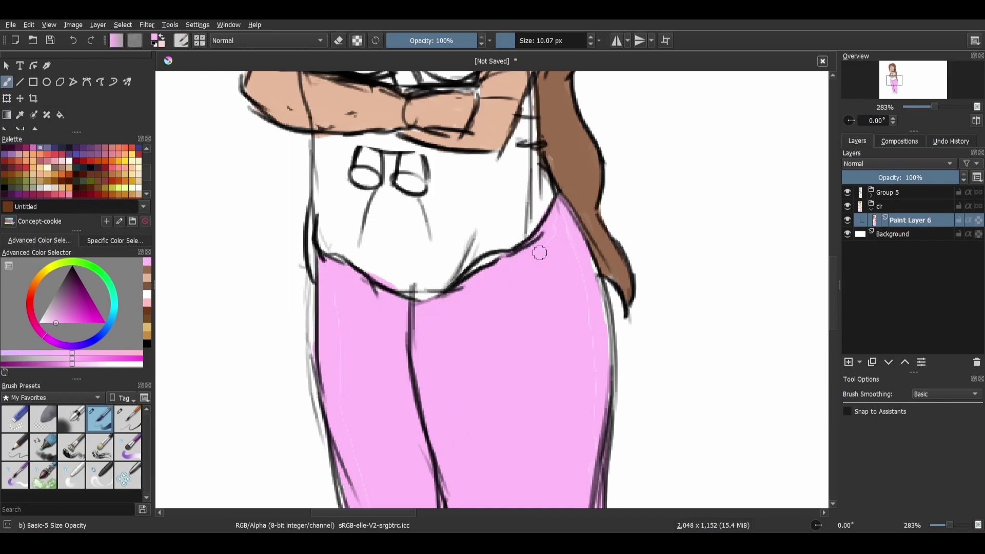
{"action": "mouse_move", "coordinate": [564, 201]}
{"action": "left_mouse_down"}
{"action": "mouse_move", "coordinate": [567, 246]}
{"action": "mouse_move", "coordinate": [592, 306]}
{"action": "left_mouse_up"}
{"action": "scroll", "coordinate": [492, 418], "scroll_direction": "down", "scroll_amount": 5}
{"action": "scroll", "coordinate": [445, 223], "scroll_direction": "down", "scroll_amount": 3}
{"action": "scroll", "coordinate": [446, 222], "scroll_direction": "up", "scroll_amount": 8}
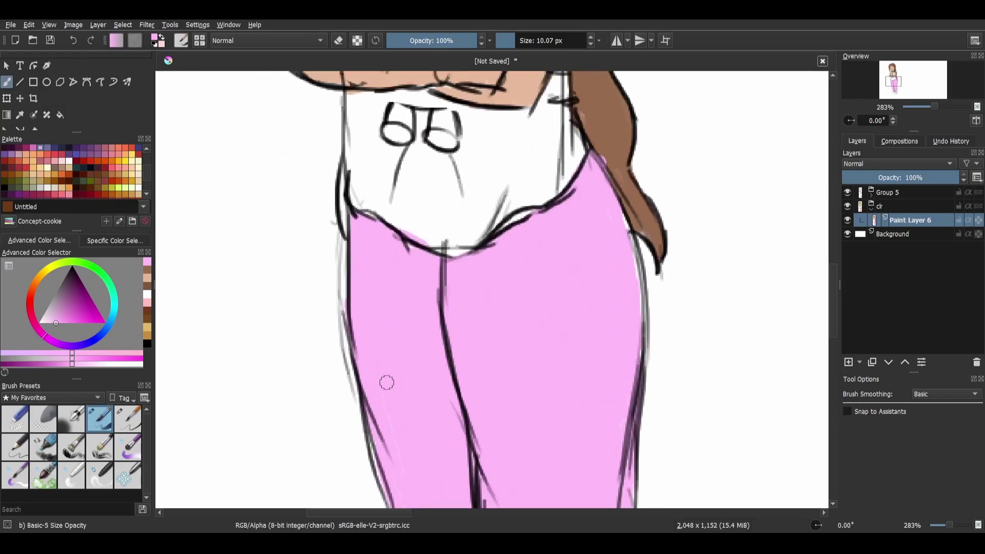
Step: Paint light pink over the thin white gaps along the left trouser leg and its cuff
{"action": "left_click_drag", "start_coordinate": [383, 392], "coordinate": [400, 461]}
{"action": "left_click_drag", "start_coordinate": [400, 391], "coordinate": [361, 235]}
{"action": "mouse_move", "coordinate": [381, 416]}
{"action": "left_mouse_down"}
{"action": "mouse_move", "coordinate": [383, 290]}
{"action": "mouse_move", "coordinate": [398, 364]}
{"action": "left_mouse_up"}
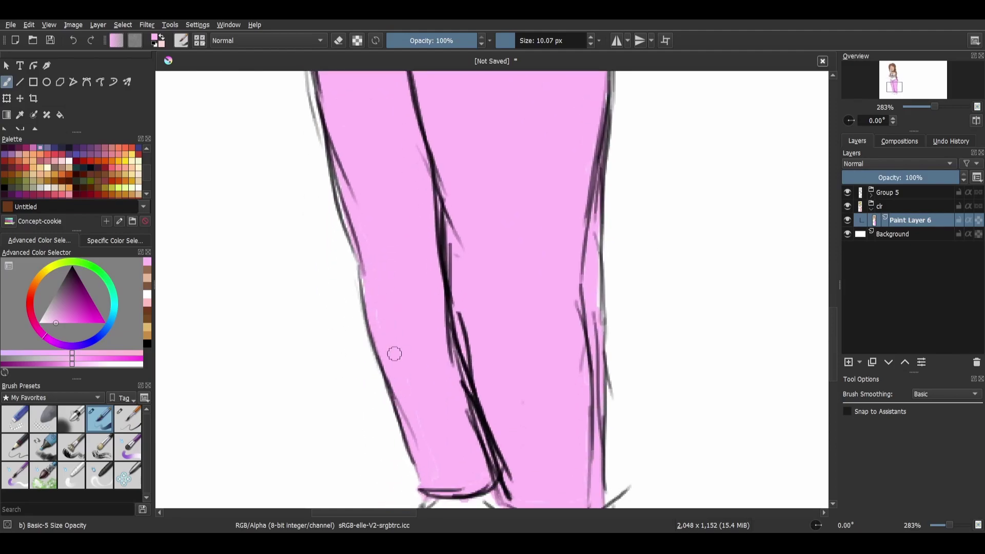
{"action": "mouse_move", "coordinate": [467, 475]}
{"action": "left_mouse_down"}
{"action": "mouse_move", "coordinate": [470, 500]}
{"action": "mouse_move", "coordinate": [437, 380]}
{"action": "left_mouse_up"}
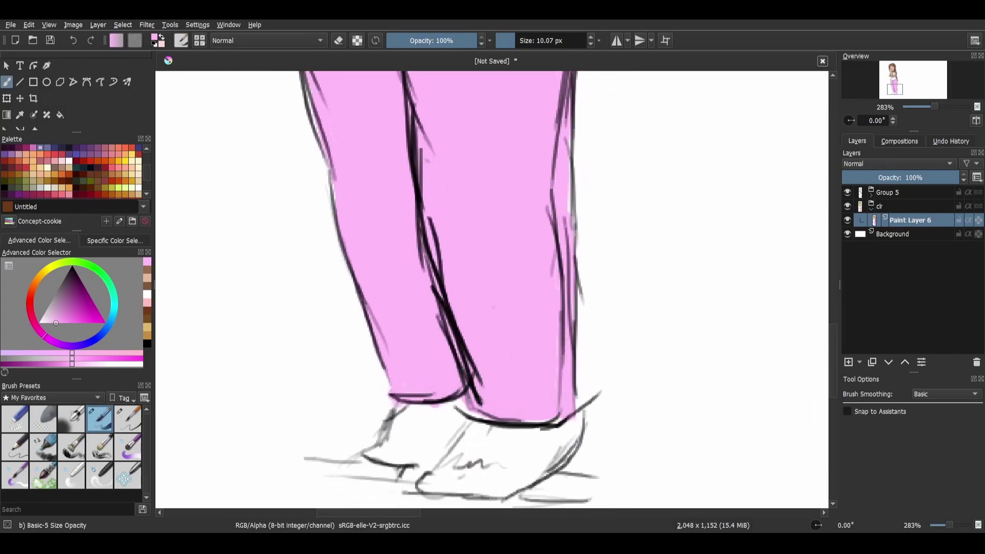
{"action": "scroll", "coordinate": [462, 328], "scroll_direction": "down", "scroll_amount": 5}
Step: Choose a rose pink and paint the inside of the girl's open mouth
{"action": "left_click_drag", "start_coordinate": [491, 224], "coordinate": [444, 298]}
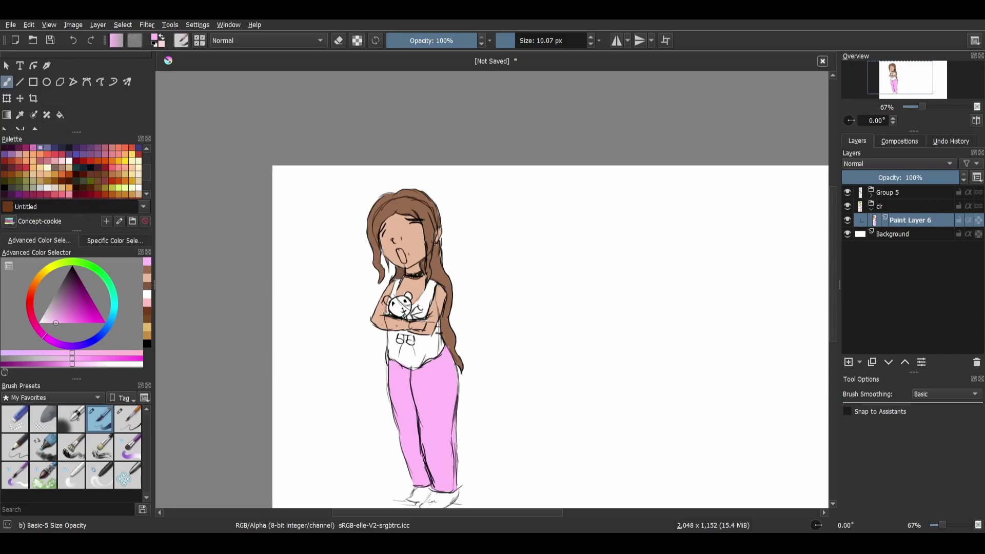
{"action": "key", "text": "ctrl+plus"}
{"action": "key", "text": "ctrl+plus"}
{"action": "key", "text": "ctrl+plus"}
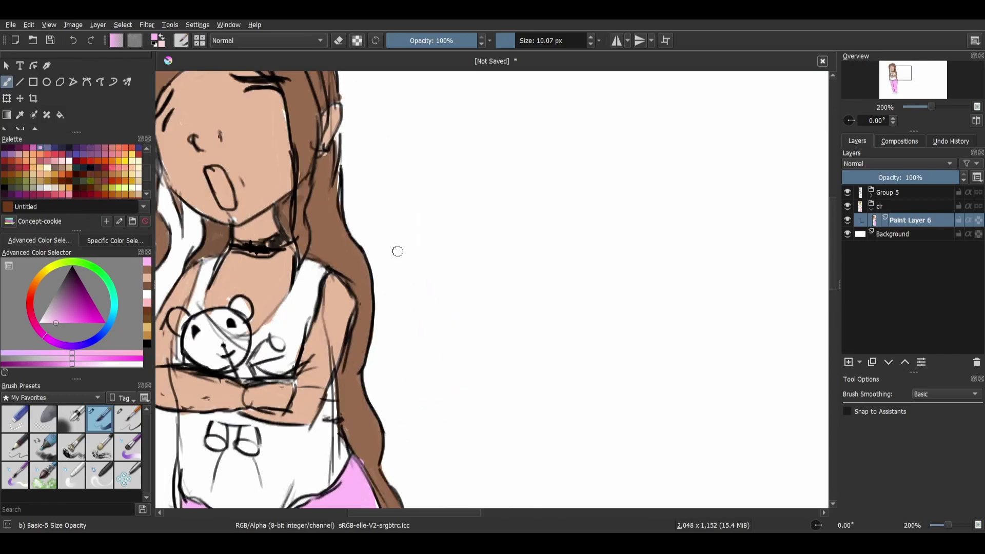
{"action": "left_click_drag", "start_coordinate": [202, 267], "coordinate": [354, 353]}
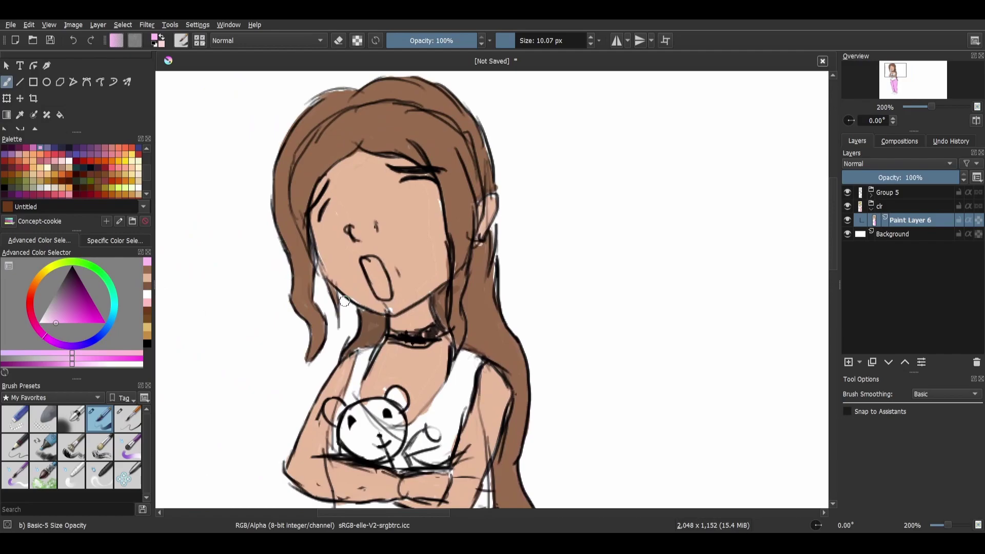
{"action": "mouse_move", "coordinate": [44, 336]}
{"action": "left_mouse_down"}
{"action": "mouse_move", "coordinate": [30, 303]}
{"action": "mouse_move", "coordinate": [59, 315]}
{"action": "left_mouse_up"}
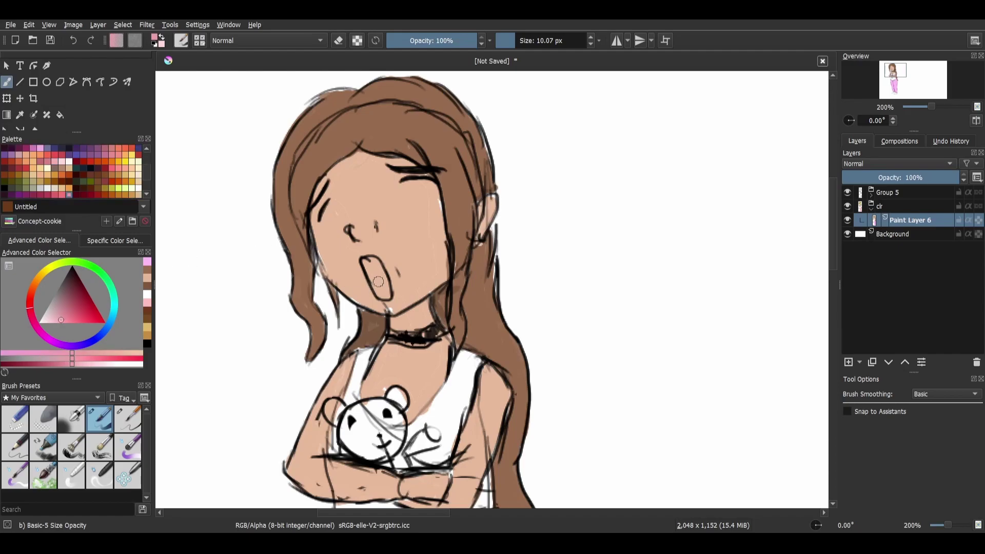
{"action": "scroll", "coordinate": [349, 284], "scroll_direction": "up", "scroll_amount": 4}
{"action": "scroll", "coordinate": [328, 272], "scroll_direction": "down", "scroll_amount": 1}
{"action": "scroll", "coordinate": [345, 290], "scroll_direction": "up", "scroll_amount": 1}
{"action": "mouse_move", "coordinate": [358, 269]}
{"action": "left_mouse_down"}
{"action": "mouse_move", "coordinate": [375, 292]}
{"action": "mouse_move", "coordinate": [350, 262]}
{"action": "mouse_move", "coordinate": [361, 254]}
{"action": "mouse_move", "coordinate": [379, 271]}
{"action": "mouse_move", "coordinate": [402, 340]}
{"action": "mouse_move", "coordinate": [367, 288]}
{"action": "mouse_move", "coordinate": [380, 343]}
{"action": "mouse_move", "coordinate": [391, 346]}
{"action": "mouse_move", "coordinate": [371, 306]}
{"action": "mouse_move", "coordinate": [388, 302]}
{"action": "left_mouse_up"}
Step: Hide the line art in Group 5 to check the flat colors, and show it again
{"action": "key", "text": "ctrl+minus"}
{"action": "key", "text": "ctrl+minus"}
{"action": "key", "text": "ctrl+minus"}
{"action": "key", "text": "ctrl+minus"}
{"action": "key", "text": "ctrl+minus"}
{"action": "left_click_drag", "start_coordinate": [488, 387], "coordinate": [378, 358]}
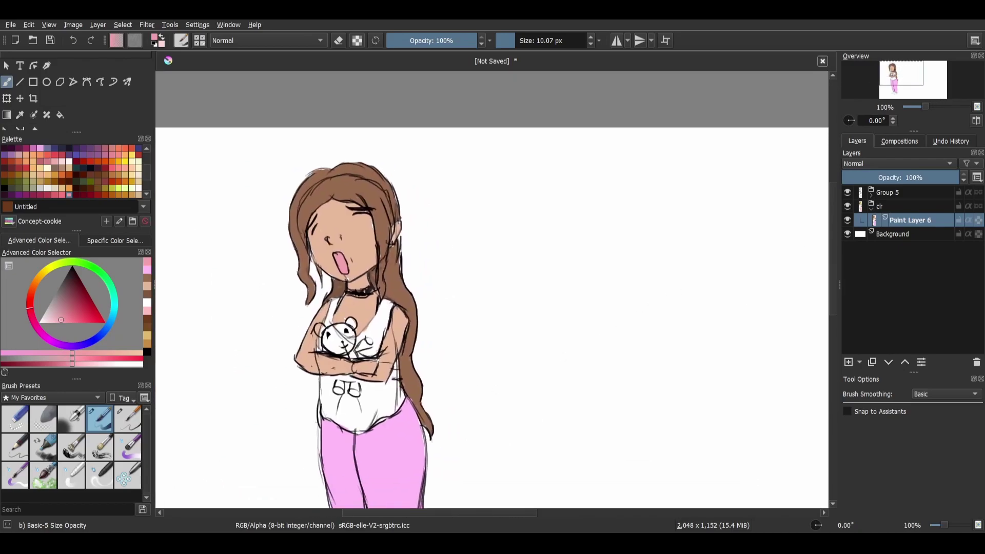
{"action": "left_click", "coordinate": [847, 192]}
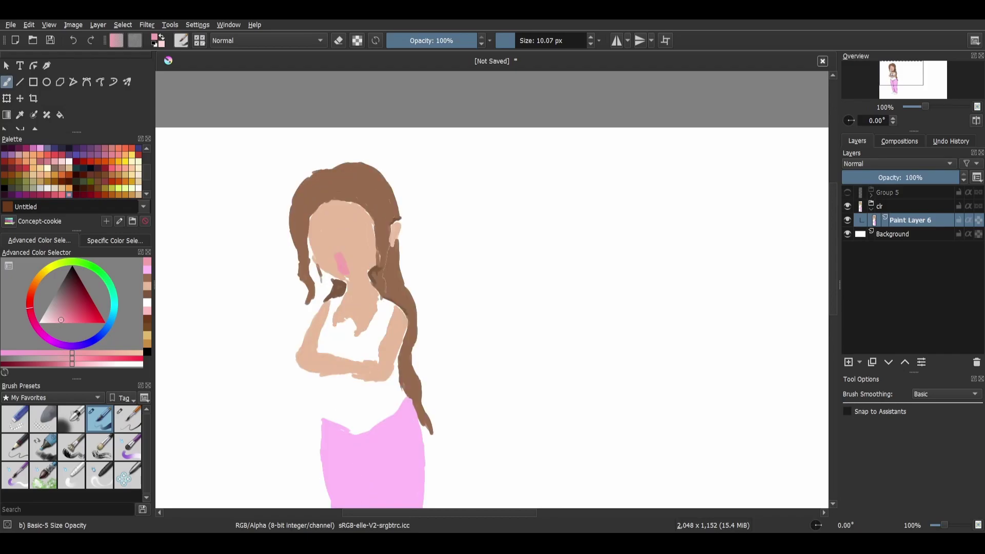
{"action": "left_click", "coordinate": [846, 192]}
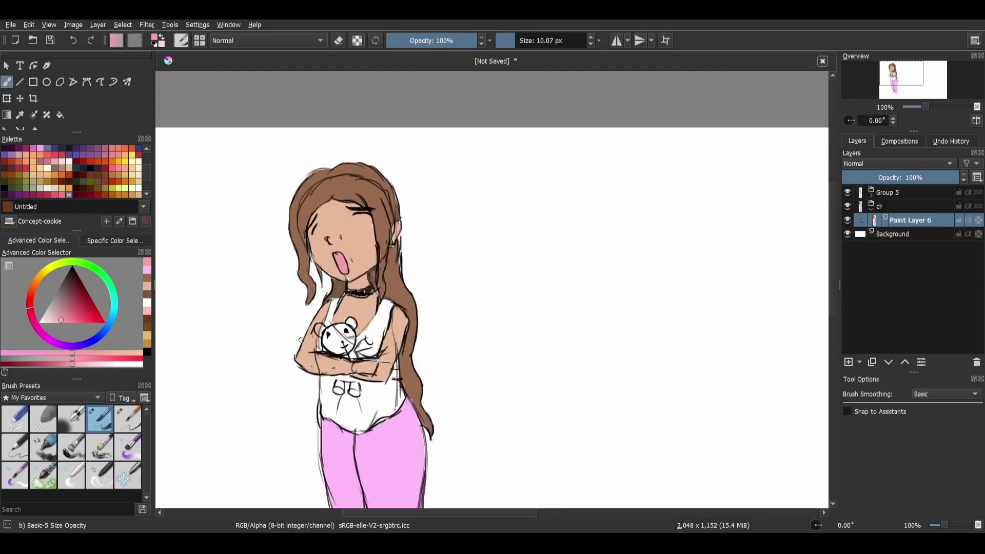
Step: Choose a medium golden brown and paint the teddy bear's head and both ears
{"action": "key", "text": "ctrl+plus"}
{"action": "key", "text": "ctrl+plus"}
{"action": "key", "text": "ctrl+plus"}
{"action": "left_click_drag", "start_coordinate": [281, 332], "coordinate": [527, 214]}
{"action": "left_click_drag", "start_coordinate": [181, 339], "coordinate": [284, 299]}
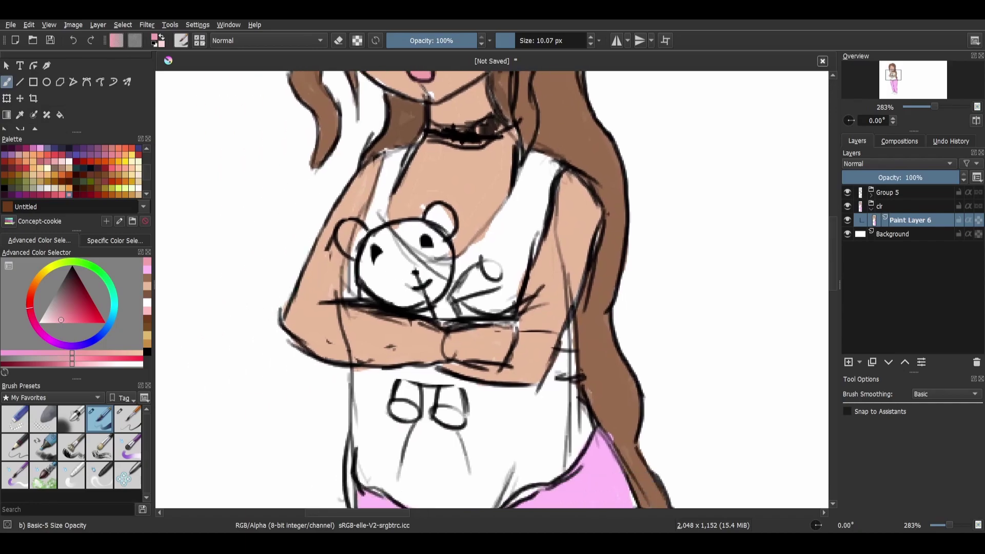
{"action": "left_click", "coordinate": [41, 275]}
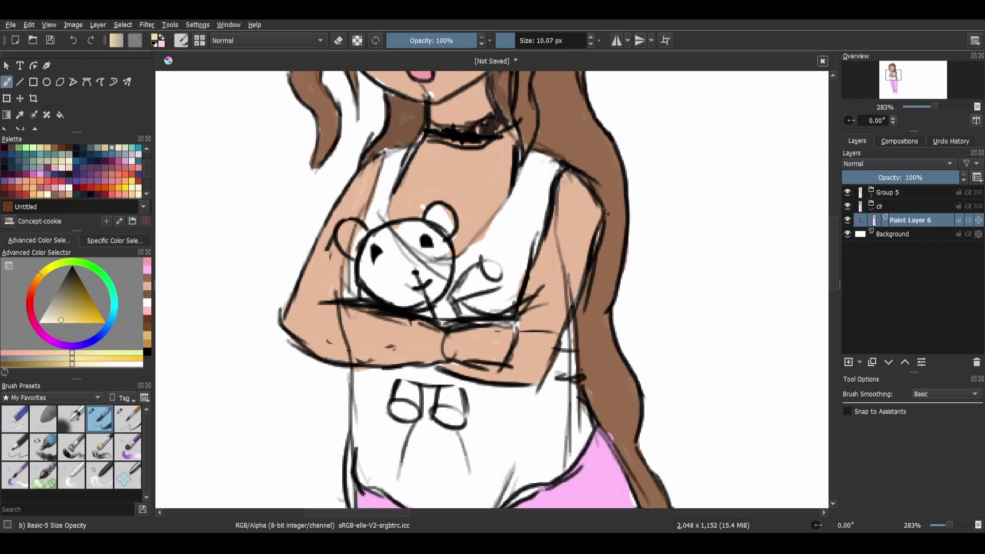
{"action": "left_click_drag", "start_coordinate": [61, 319], "coordinate": [68, 292]}
{"action": "scroll", "coordinate": [72, 170], "scroll_direction": "down", "scroll_amount": 1}
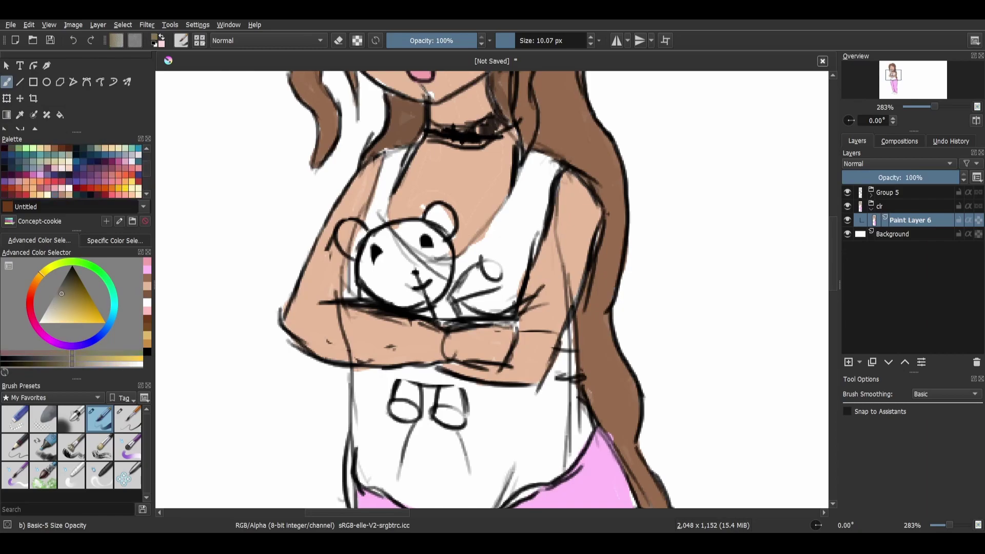
{"action": "left_click", "coordinate": [36, 278]}
{"action": "left_click", "coordinate": [74, 298]}
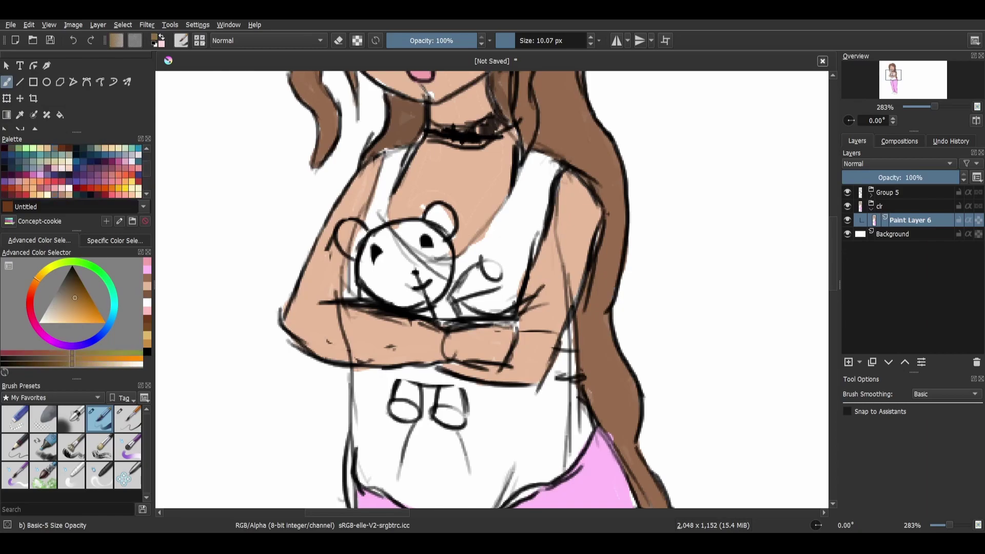
{"action": "left_click", "coordinate": [349, 235]}
{"action": "mouse_move", "coordinate": [352, 246]}
{"action": "left_mouse_down"}
{"action": "mouse_move", "coordinate": [342, 235]}
{"action": "mouse_move", "coordinate": [371, 256]}
{"action": "mouse_move", "coordinate": [371, 285]}
{"action": "mouse_move", "coordinate": [413, 297]}
{"action": "mouse_move", "coordinate": [374, 287]}
{"action": "mouse_move", "coordinate": [418, 294]}
{"action": "mouse_move", "coordinate": [437, 273]}
{"action": "left_mouse_up"}
{"action": "mouse_move", "coordinate": [445, 270]}
{"action": "left_mouse_down"}
{"action": "mouse_move", "coordinate": [422, 235]}
{"action": "mouse_move", "coordinate": [376, 251]}
{"action": "mouse_move", "coordinate": [407, 294]}
{"action": "mouse_move", "coordinate": [407, 273]}
{"action": "mouse_move", "coordinate": [368, 244]}
{"action": "mouse_move", "coordinate": [403, 238]}
{"action": "mouse_move", "coordinate": [386, 239]}
{"action": "mouse_move", "coordinate": [392, 226]}
{"action": "mouse_move", "coordinate": [436, 240]}
{"action": "mouse_move", "coordinate": [446, 206]}
{"action": "left_mouse_up"}
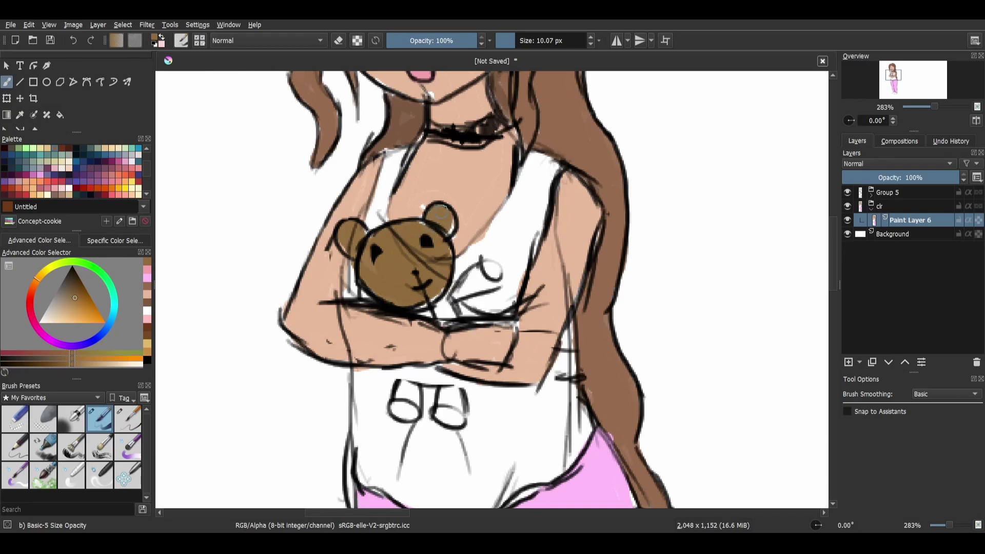
Step: Paint the teddy bear's raised arm, lower body and both legs with the same golden brown
{"action": "mouse_move", "coordinate": [443, 300]}
{"action": "left_mouse_down"}
{"action": "mouse_move", "coordinate": [450, 319]}
{"action": "mouse_move", "coordinate": [423, 312]}
{"action": "mouse_move", "coordinate": [460, 302]}
{"action": "mouse_move", "coordinate": [452, 297]}
{"action": "mouse_move", "coordinate": [482, 275]}
{"action": "mouse_move", "coordinate": [492, 287]}
{"action": "mouse_move", "coordinate": [487, 271]}
{"action": "mouse_move", "coordinate": [463, 286]}
{"action": "left_mouse_up"}
{"action": "mouse_move", "coordinate": [411, 362]}
{"action": "left_mouse_down"}
{"action": "mouse_move", "coordinate": [395, 260]}
{"action": "mouse_move", "coordinate": [408, 278]}
{"action": "mouse_move", "coordinate": [432, 271]}
{"action": "mouse_move", "coordinate": [405, 264]}
{"action": "mouse_move", "coordinate": [438, 282]}
{"action": "mouse_move", "coordinate": [423, 310]}
{"action": "mouse_move", "coordinate": [438, 308]}
{"action": "left_mouse_up"}
{"action": "mouse_move", "coordinate": [388, 288]}
{"action": "left_mouse_down"}
{"action": "mouse_move", "coordinate": [384, 309]}
{"action": "mouse_move", "coordinate": [403, 306]}
{"action": "mouse_move", "coordinate": [390, 300]}
{"action": "mouse_move", "coordinate": [397, 314]}
{"action": "left_mouse_up"}
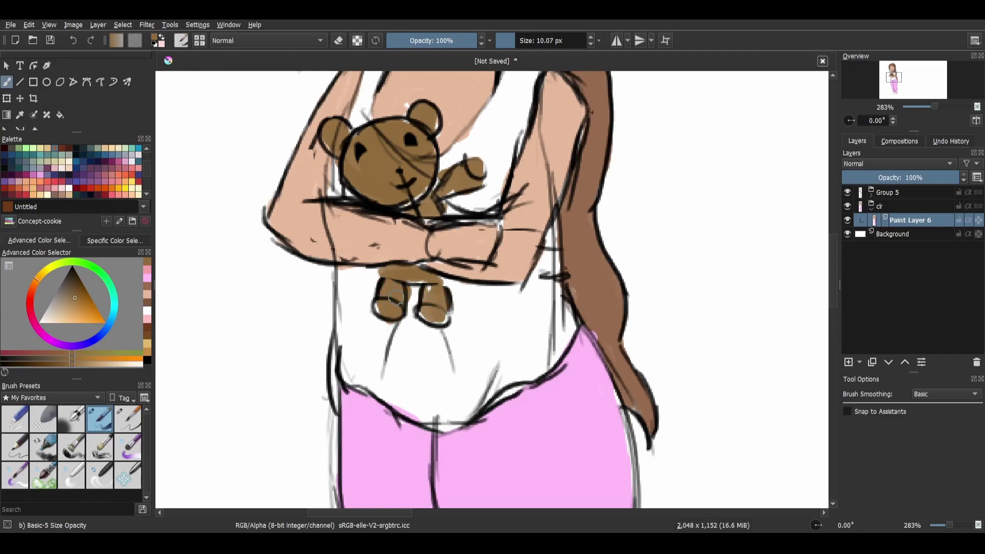
{"action": "left_click_drag", "start_coordinate": [362, 230], "coordinate": [375, 351]}
{"action": "key", "text": "ctrl+minus"}
{"action": "key", "text": "ctrl+minus"}
{"action": "key", "text": "ctrl+minus"}
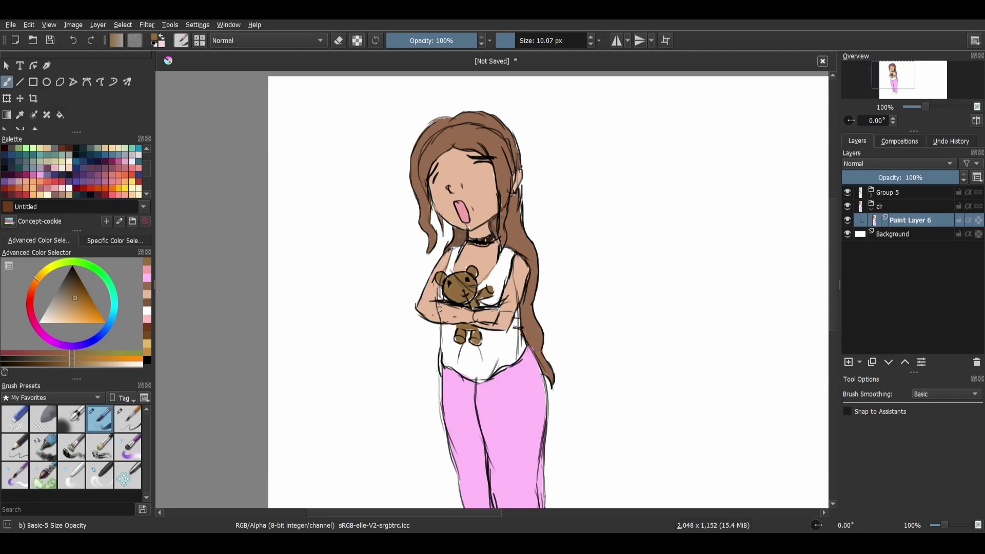
Step: Add a new paint layer above Paint Layer 6 and reset the brush color to black
{"action": "key", "text": "Insert"}
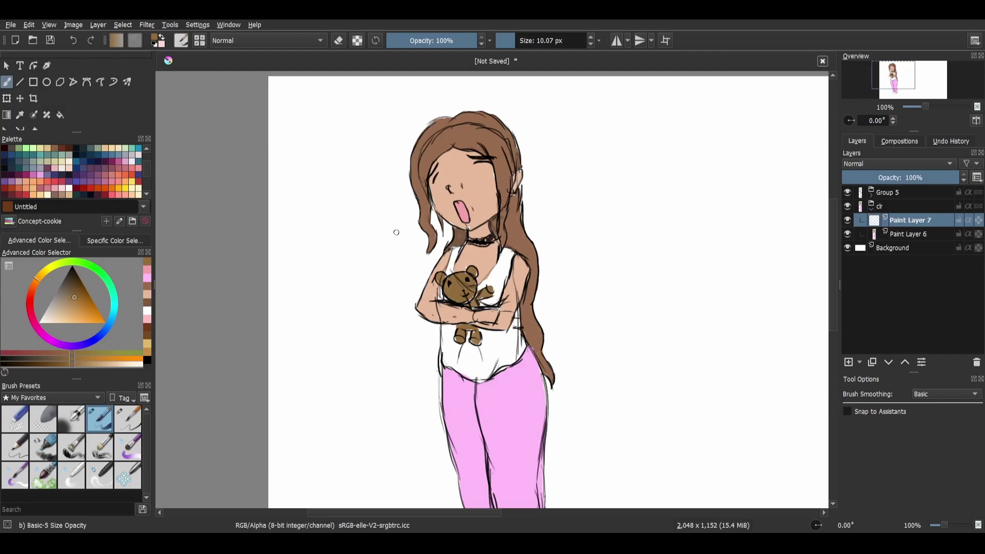
{"action": "key", "text": "plus"}
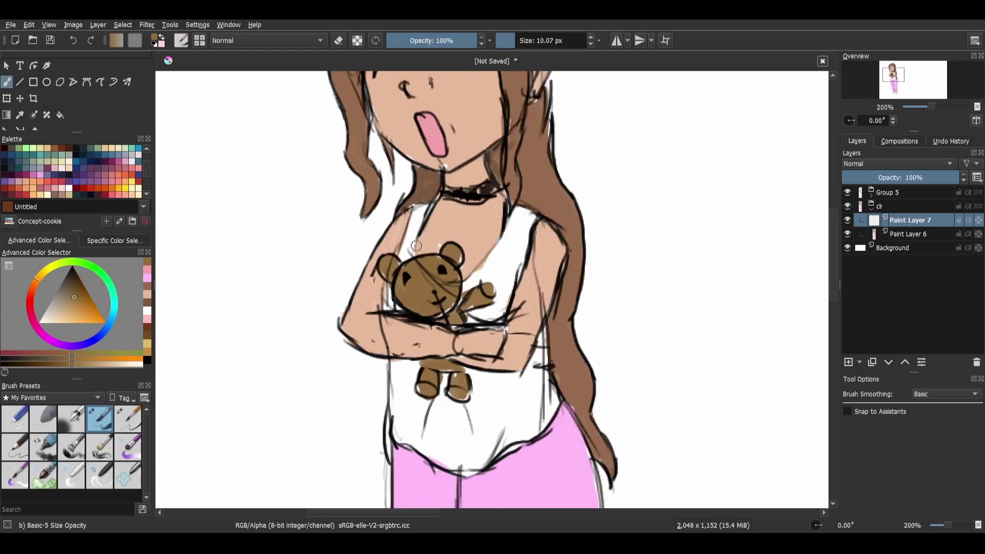
{"action": "scroll", "coordinate": [414, 248], "scroll_direction": "up", "scroll_amount": 5}
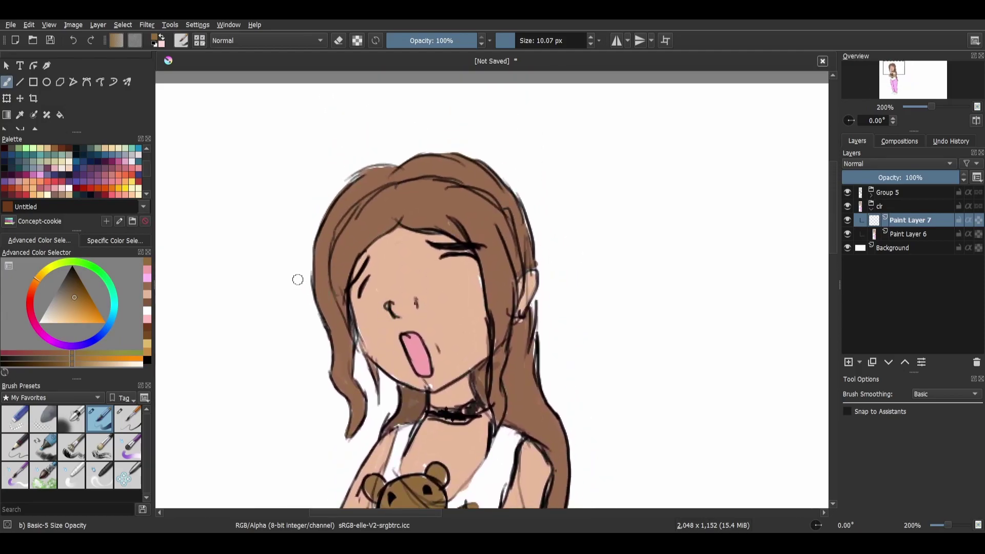
{"action": "key", "text": "d"}
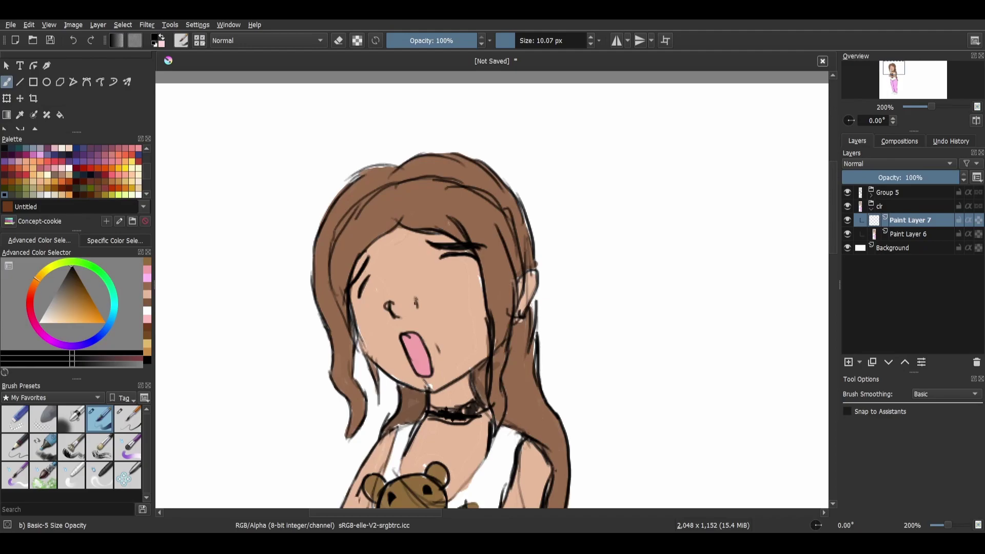
{"action": "key", "text": "plus"}
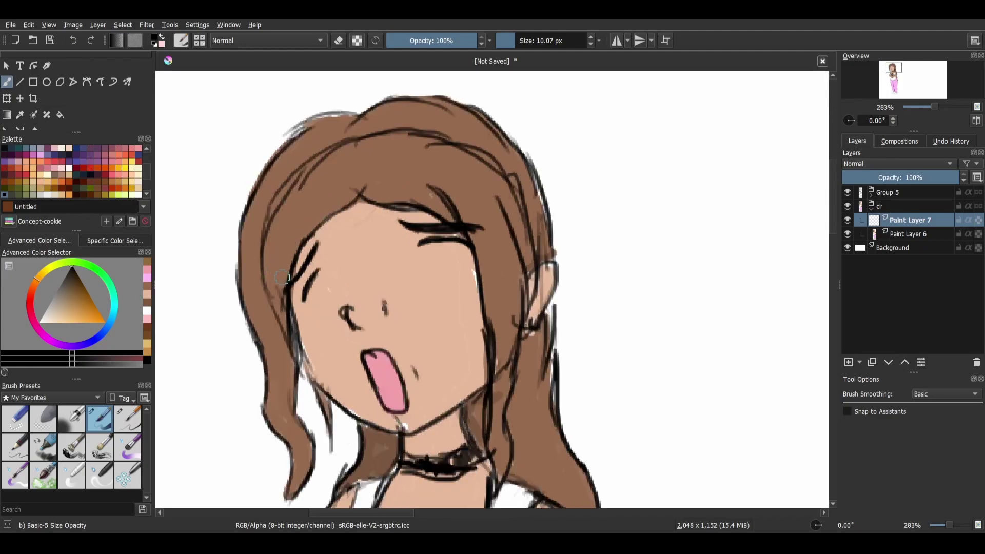
Step: Derive a dark greyish brown from the hair color, set brush opacity to 46%, and shade the inner edge of the left front hair
{"action": "left_click", "coordinate": [303, 275], "text": "ctrl"}
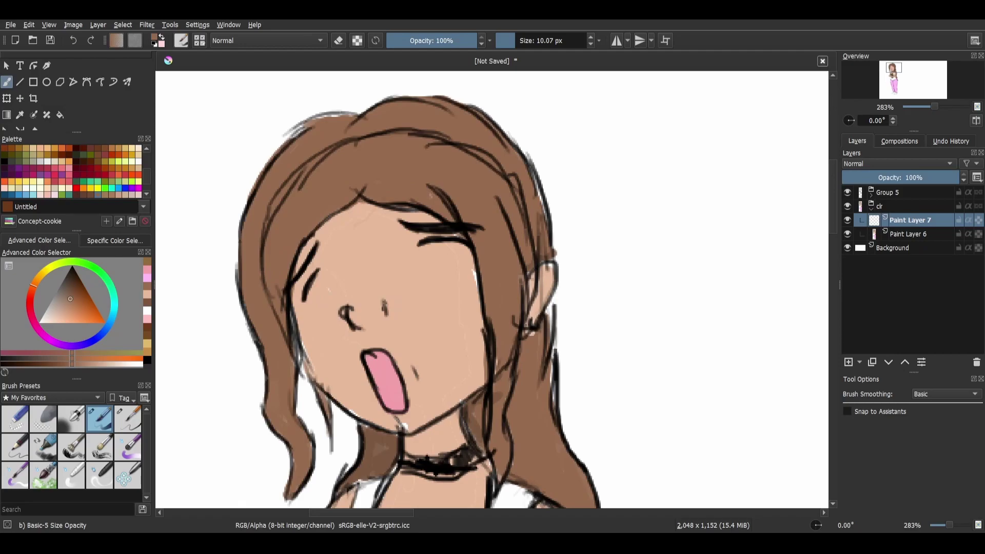
{"action": "left_click", "coordinate": [58, 363]}
{"action": "left_click", "coordinate": [59, 358]}
{"action": "left_click", "coordinate": [51, 353]}
{"action": "left_click", "coordinate": [44, 353]}
{"action": "left_click", "coordinate": [45, 358]}
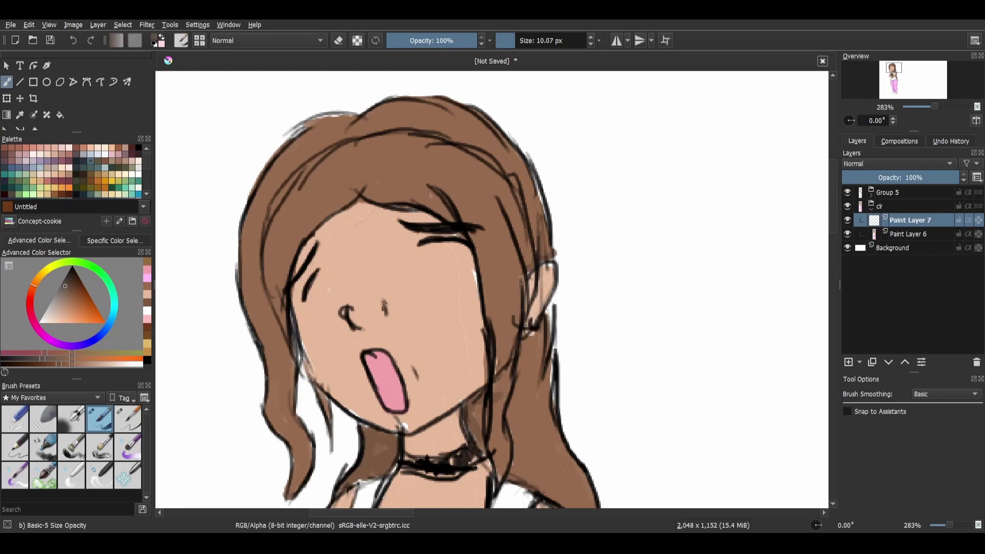
{"action": "left_click", "coordinate": [428, 41]}
{"action": "left_click_drag", "start_coordinate": [352, 193], "coordinate": [309, 227]}
{"action": "mouse_move", "coordinate": [349, 199]}
{"action": "left_mouse_down"}
{"action": "mouse_move", "coordinate": [284, 266]}
{"action": "mouse_move", "coordinate": [280, 340]}
{"action": "mouse_move", "coordinate": [281, 287]}
{"action": "left_mouse_up"}
{"action": "mouse_move", "coordinate": [285, 320]}
{"action": "left_mouse_down"}
{"action": "mouse_move", "coordinate": [285, 346]}
{"action": "mouse_move", "coordinate": [285, 284]}
{"action": "mouse_move", "coordinate": [290, 419]}
{"action": "left_mouse_up"}
{"action": "left_click_drag", "start_coordinate": [288, 360], "coordinate": [305, 457]}
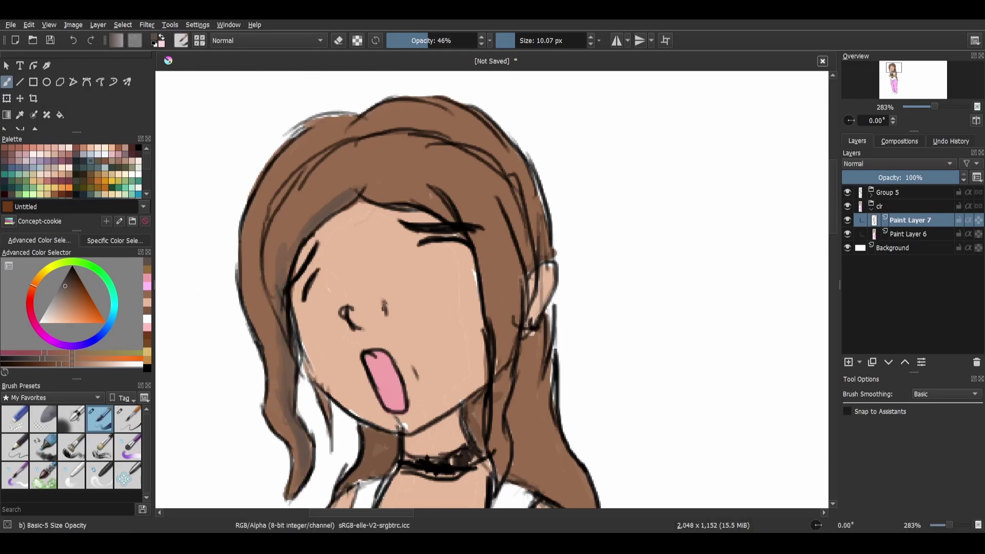
Step: Enlarge the brush to 13.07 px, pick a warmer dark brown from the hair color, and repaint the shading along the left lock and hairline
{"action": "key", "text": "bracketright"}
{"action": "key", "text": "bracketright"}
{"action": "key", "text": "bracketright"}
{"action": "left_click", "coordinate": [75, 290]}
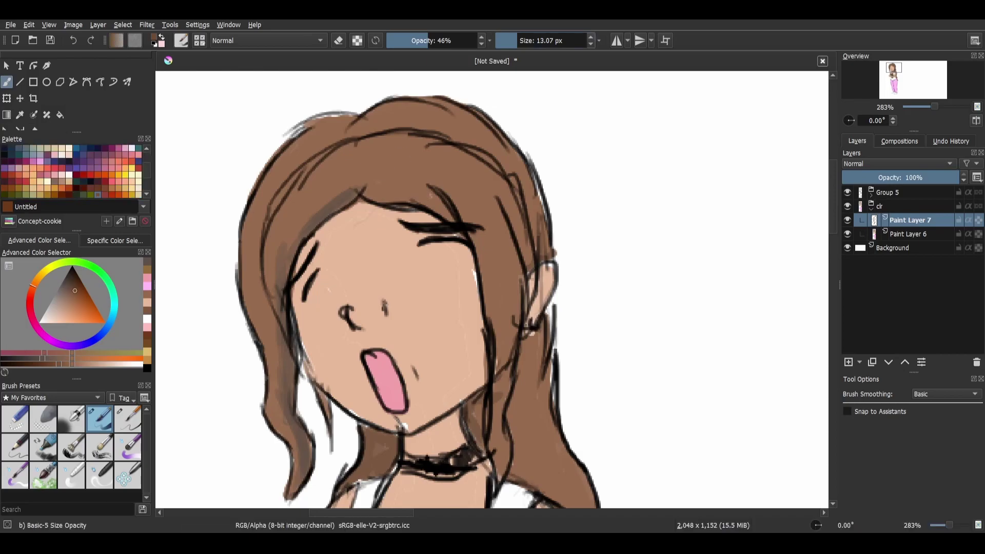
{"action": "left_click", "coordinate": [87, 358]}
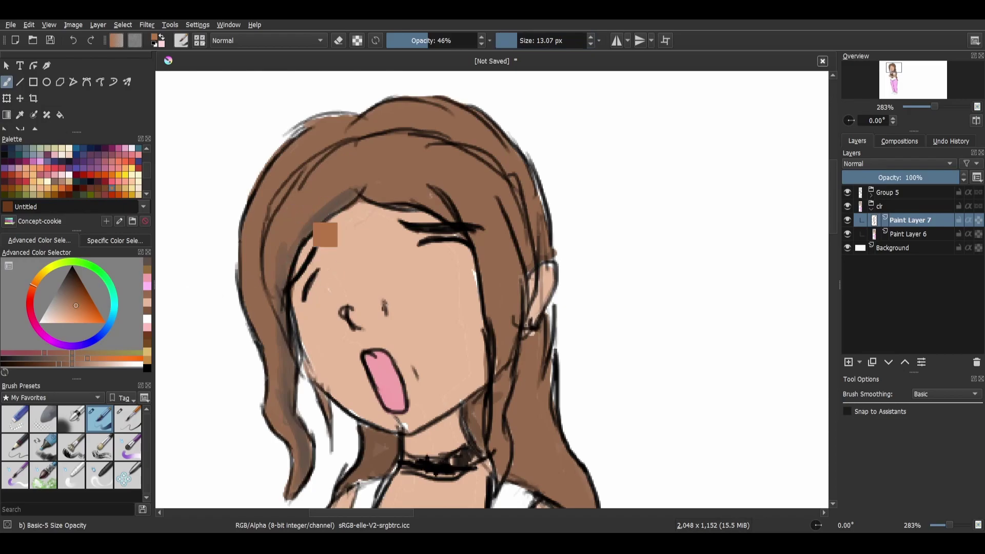
{"action": "left_click", "coordinate": [297, 208], "text": "ctrl"}
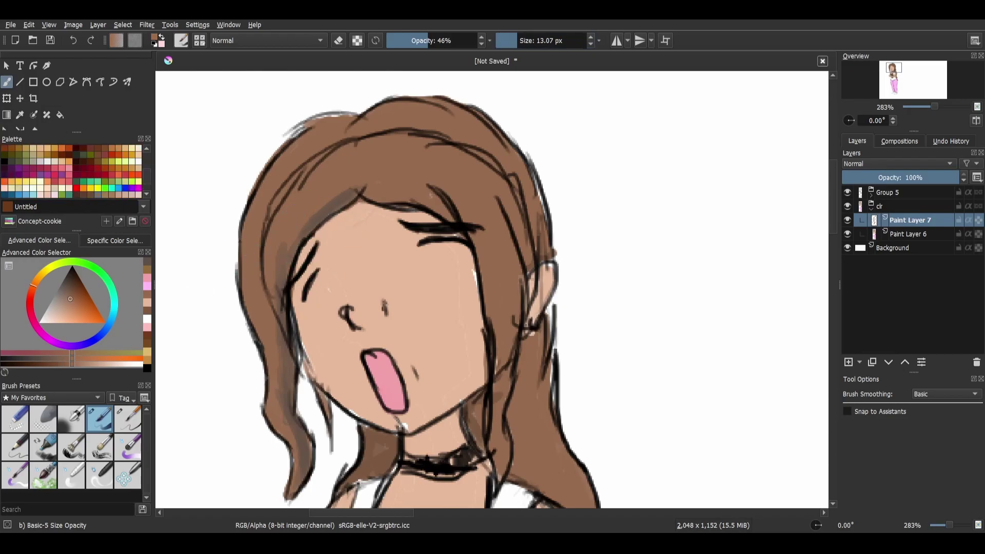
{"action": "left_click", "coordinate": [58, 363]}
{"action": "left_click_drag", "start_coordinate": [300, 454], "coordinate": [299, 473]}
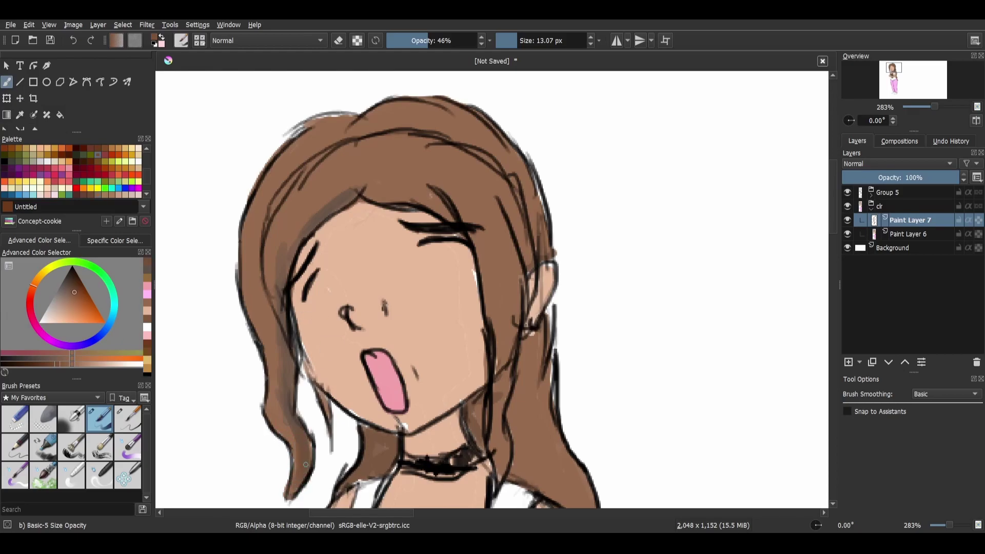
{"action": "mouse_move", "coordinate": [296, 424]}
{"action": "left_mouse_down"}
{"action": "mouse_move", "coordinate": [286, 377]}
{"action": "mouse_move", "coordinate": [296, 405]}
{"action": "left_mouse_up"}
{"action": "left_click_drag", "start_coordinate": [292, 369], "coordinate": [306, 243]}
{"action": "mouse_move", "coordinate": [280, 300]}
{"action": "left_mouse_down"}
{"action": "mouse_move", "coordinate": [292, 249]}
{"action": "mouse_move", "coordinate": [341, 197]}
{"action": "mouse_move", "coordinate": [328, 203]}
{"action": "mouse_move", "coordinate": [398, 179]}
{"action": "mouse_move", "coordinate": [363, 189]}
{"action": "mouse_move", "coordinate": [416, 202]}
{"action": "left_mouse_up"}
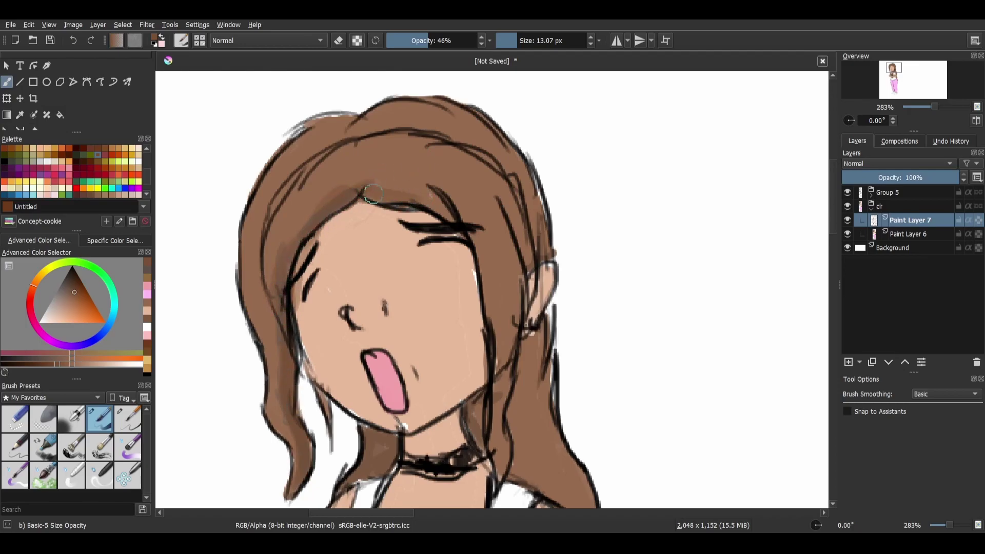
Step: Shade the hair beside the right cheek, behind the neck and down the long back strand with the warm dark brown
{"action": "mouse_move", "coordinate": [460, 247]}
{"action": "left_mouse_down"}
{"action": "mouse_move", "coordinate": [478, 368]}
{"action": "mouse_move", "coordinate": [490, 339]}
{"action": "mouse_move", "coordinate": [497, 471]}
{"action": "mouse_move", "coordinate": [505, 459]}
{"action": "left_mouse_up"}
{"action": "mouse_move", "coordinate": [354, 428]}
{"action": "left_mouse_down"}
{"action": "mouse_move", "coordinate": [375, 430]}
{"action": "mouse_move", "coordinate": [378, 453]}
{"action": "mouse_move", "coordinate": [391, 449]}
{"action": "mouse_move", "coordinate": [375, 478]}
{"action": "left_mouse_up"}
{"action": "left_click_drag", "start_coordinate": [485, 411], "coordinate": [476, 454]}
{"action": "mouse_move", "coordinate": [523, 370]}
{"action": "left_mouse_down"}
{"action": "mouse_move", "coordinate": [546, 355]}
{"action": "mouse_move", "coordinate": [518, 406]}
{"action": "mouse_move", "coordinate": [528, 435]}
{"action": "mouse_move", "coordinate": [477, 285]}
{"action": "mouse_move", "coordinate": [497, 344]}
{"action": "mouse_move", "coordinate": [497, 272]}
{"action": "mouse_move", "coordinate": [508, 366]}
{"action": "mouse_move", "coordinate": [547, 384]}
{"action": "mouse_move", "coordinate": [488, 388]}
{"action": "mouse_move", "coordinate": [484, 407]}
{"action": "left_mouse_up"}
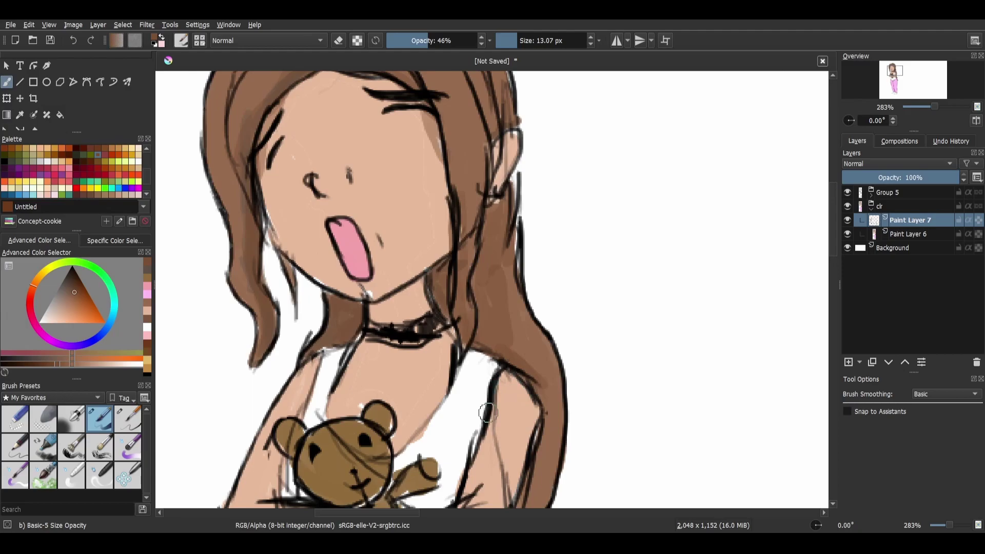
{"action": "scroll", "coordinate": [485, 408], "scroll_direction": "down", "scroll_amount": 5}
{"action": "mouse_move", "coordinate": [540, 214]}
{"action": "left_mouse_down"}
{"action": "mouse_move", "coordinate": [524, 307]}
{"action": "mouse_move", "coordinate": [530, 273]}
{"action": "mouse_move", "coordinate": [558, 376]}
{"action": "mouse_move", "coordinate": [536, 333]}
{"action": "mouse_move", "coordinate": [577, 411]}
{"action": "mouse_move", "coordinate": [568, 400]}
{"action": "mouse_move", "coordinate": [562, 418]}
{"action": "mouse_move", "coordinate": [594, 482]}
{"action": "left_mouse_up"}
Step: Choose a deeper brown, set the brush size to 14.59 px, and darken the left front lock and the hair behind the neck
{"action": "scroll", "coordinate": [477, 324], "scroll_direction": "up", "scroll_amount": 8}
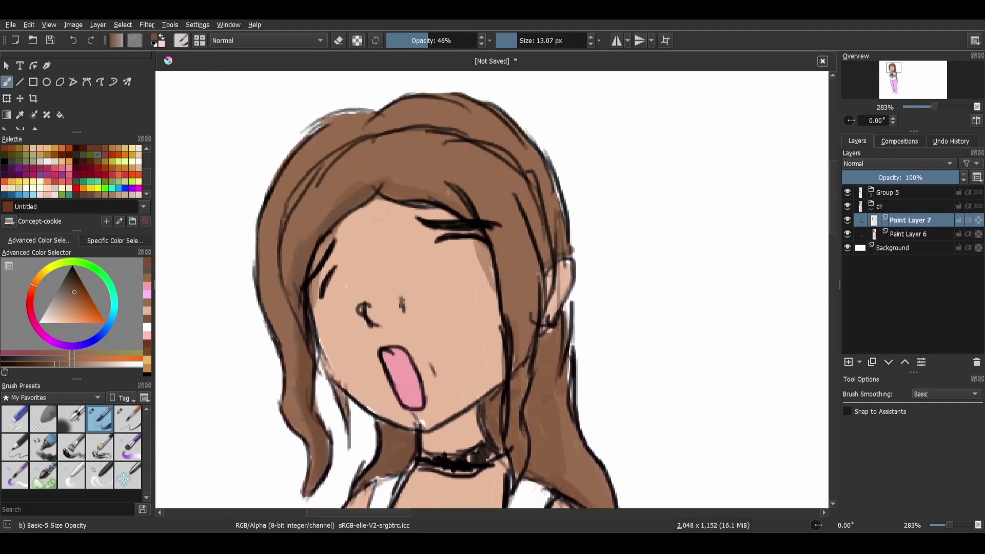
{"action": "left_click", "coordinate": [40, 364]}
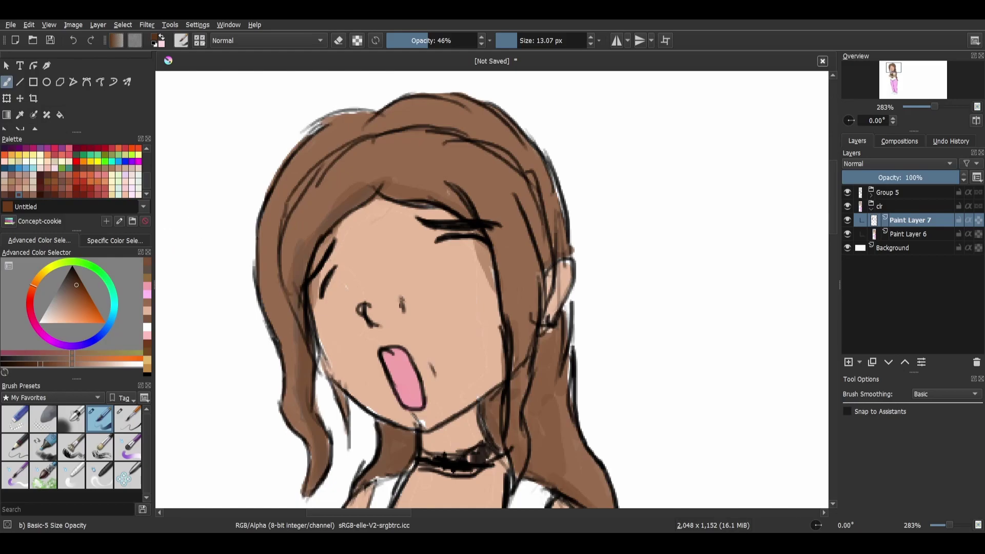
{"action": "left_click", "coordinate": [505, 41]}
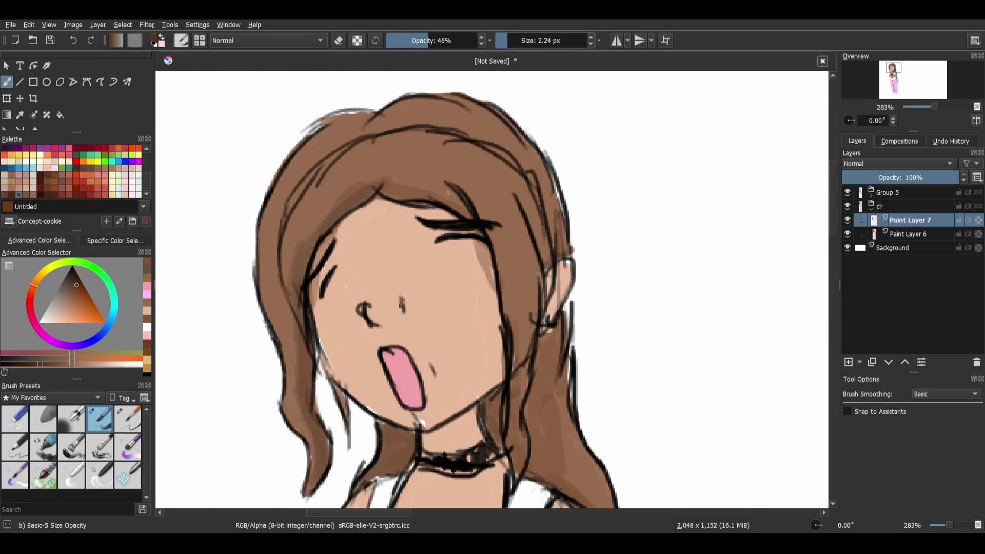
{"action": "key", "text": "bracketright"}
{"action": "key", "text": "bracketright"}
{"action": "key", "text": "bracketright"}
{"action": "key", "text": "bracketright"}
{"action": "key", "text": "bracketright"}
{"action": "mouse_move", "coordinate": [365, 200]}
{"action": "left_mouse_down"}
{"action": "mouse_move", "coordinate": [306, 265]}
{"action": "mouse_move", "coordinate": [320, 243]}
{"action": "mouse_move", "coordinate": [297, 337]}
{"action": "mouse_move", "coordinate": [300, 296]}
{"action": "mouse_move", "coordinate": [321, 442]}
{"action": "mouse_move", "coordinate": [306, 499]}
{"action": "left_mouse_up"}
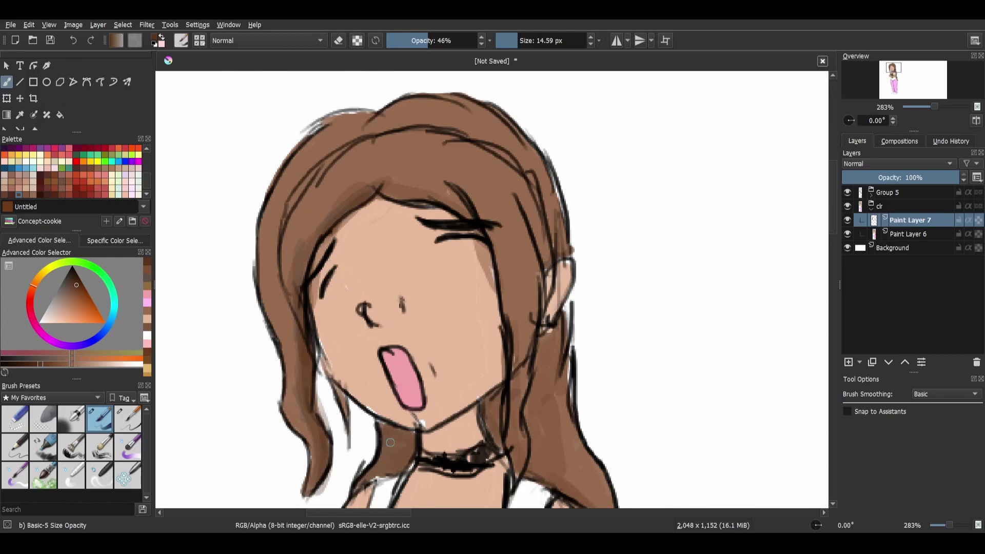
{"action": "left_click_drag", "start_coordinate": [408, 440], "coordinate": [391, 474]}
{"action": "mouse_move", "coordinate": [504, 432]}
{"action": "left_mouse_down"}
{"action": "mouse_move", "coordinate": [495, 410]}
{"action": "mouse_move", "coordinate": [500, 441]}
{"action": "mouse_move", "coordinate": [490, 394]}
{"action": "mouse_move", "coordinate": [497, 458]}
{"action": "left_mouse_up"}
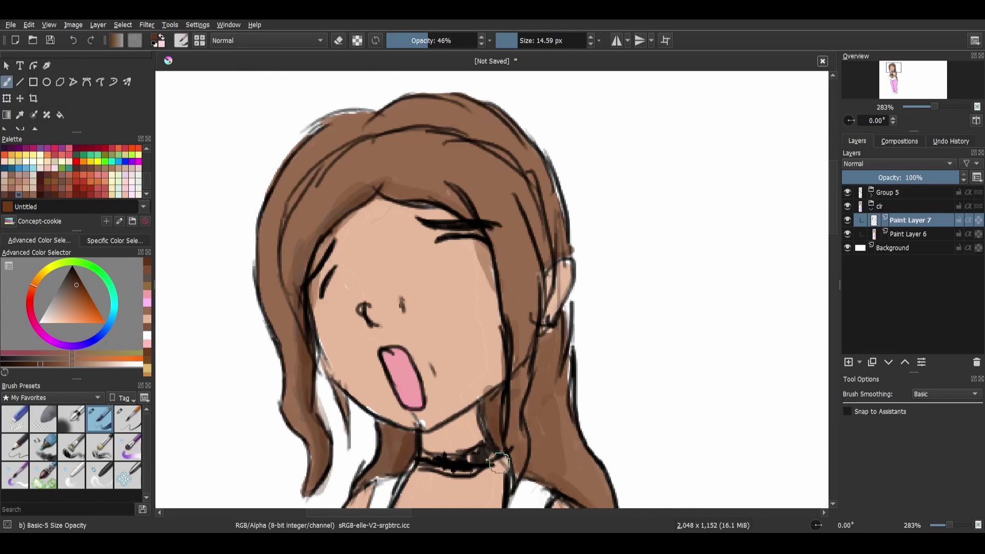
Step: Deepen the shading of the long hair below the ear, above the shoulder and behind the arm with the deeper brown
{"action": "left_click_drag", "start_coordinate": [486, 270], "coordinate": [427, 132]}
{"action": "left_click_drag", "start_coordinate": [486, 325], "coordinate": [466, 290]}
{"action": "left_click_drag", "start_coordinate": [454, 237], "coordinate": [450, 262]}
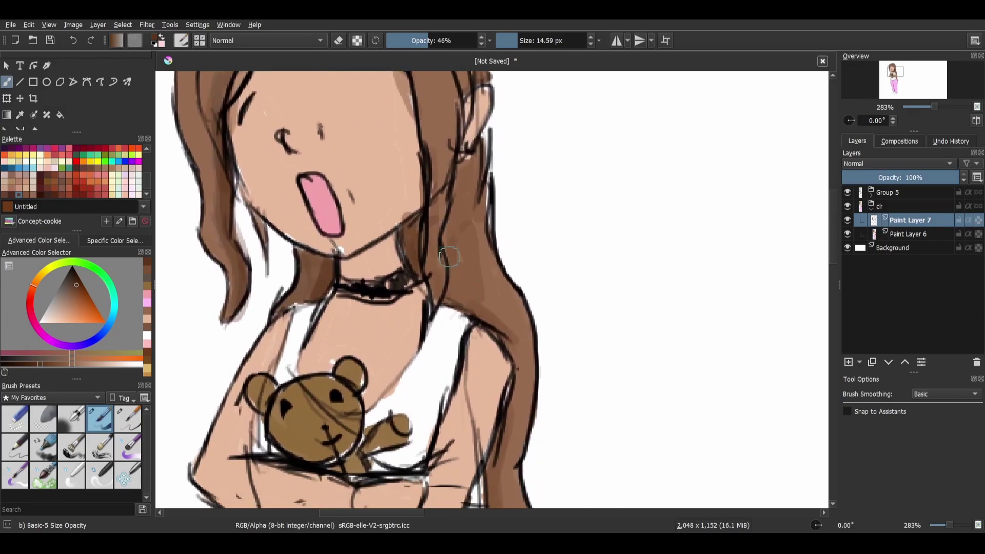
{"action": "left_click_drag", "start_coordinate": [457, 205], "coordinate": [453, 243]}
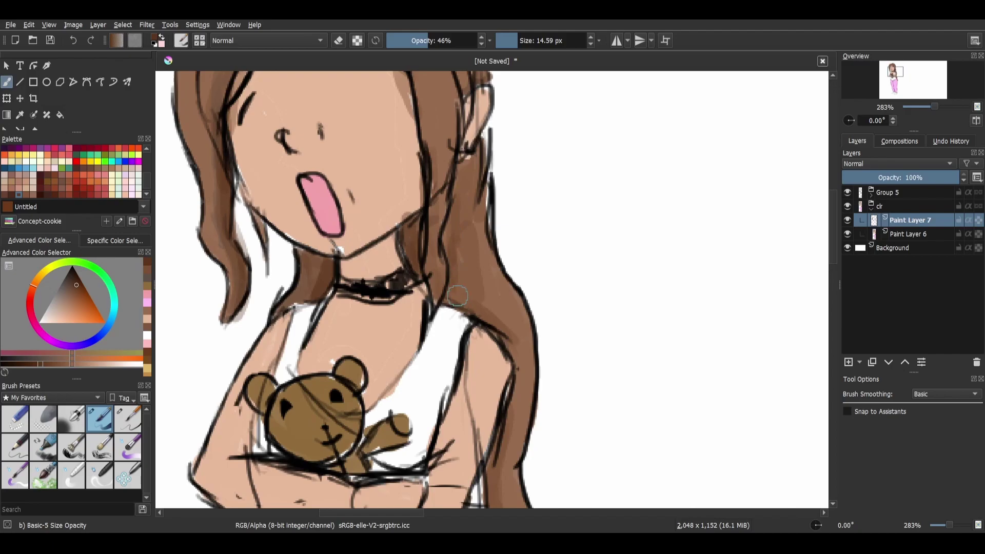
{"action": "left_click_drag", "start_coordinate": [449, 282], "coordinate": [482, 313]}
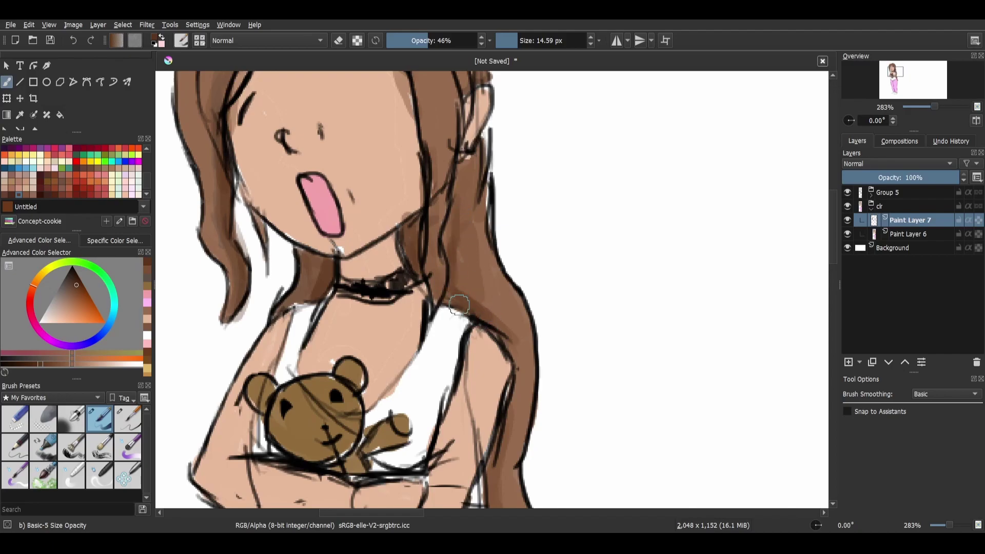
{"action": "mouse_move", "coordinate": [472, 392]}
{"action": "left_mouse_down"}
{"action": "mouse_move", "coordinate": [442, 217]}
{"action": "mouse_move", "coordinate": [467, 365]}
{"action": "mouse_move", "coordinate": [511, 466]}
{"action": "left_mouse_up"}
Step: Choose a light brown based on the hair color and paint highlights over the crown of the hair
{"action": "scroll", "coordinate": [435, 248], "scroll_direction": "up", "scroll_amount": 10}
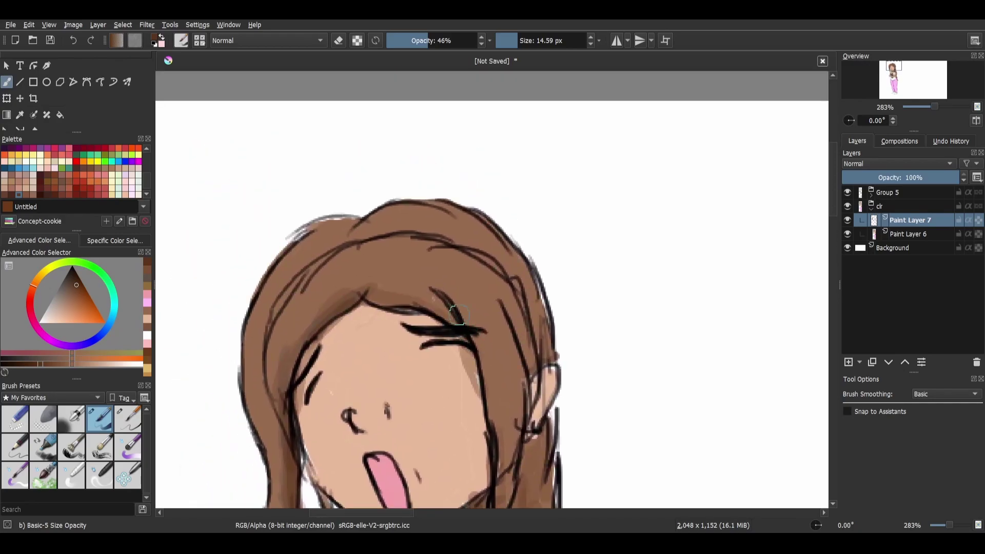
{"action": "left_click_drag", "start_coordinate": [456, 256], "coordinate": [460, 236], "text": "ctrl"}
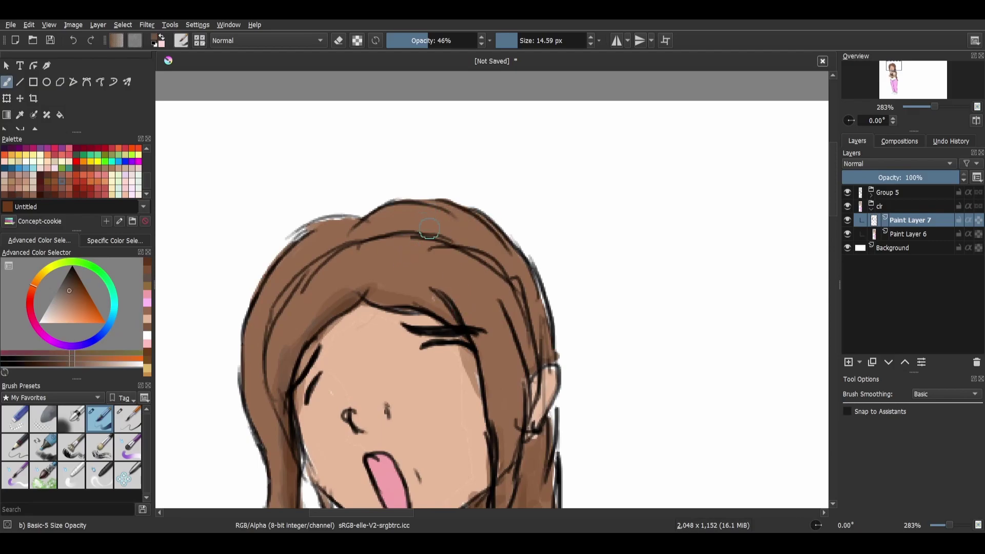
{"action": "left_click_drag", "start_coordinate": [70, 290], "coordinate": [63, 280]}
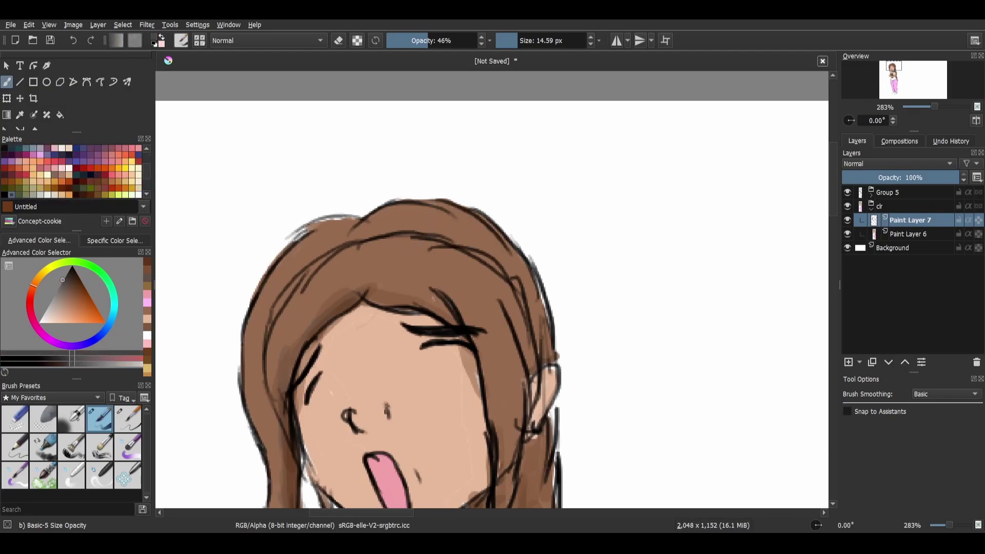
{"action": "left_click", "coordinate": [66, 299]}
{"action": "left_click", "coordinate": [64, 308]}
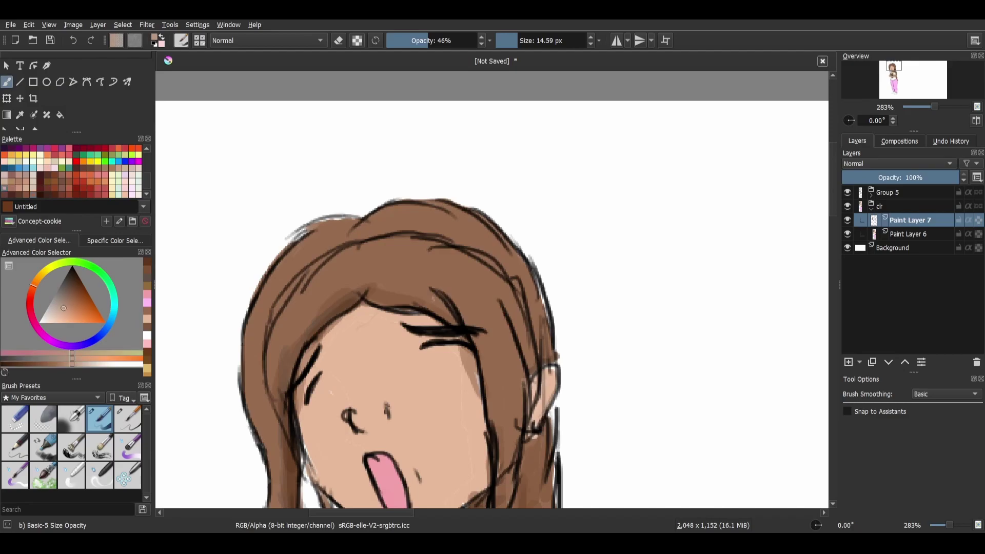
{"action": "mouse_move", "coordinate": [302, 250]}
{"action": "left_mouse_down"}
{"action": "mouse_move", "coordinate": [359, 218]}
{"action": "mouse_move", "coordinate": [370, 225]}
{"action": "mouse_move", "coordinate": [444, 215]}
{"action": "mouse_move", "coordinate": [459, 238]}
{"action": "mouse_move", "coordinate": [461, 231]}
{"action": "mouse_move", "coordinate": [507, 259]}
{"action": "left_mouse_up"}
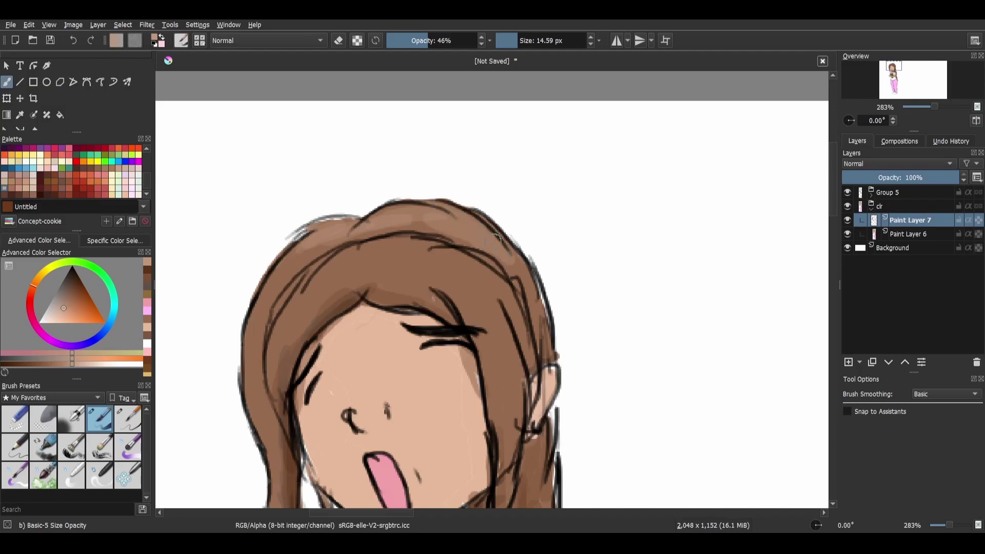
{"action": "left_click_drag", "start_coordinate": [268, 278], "coordinate": [300, 255]}
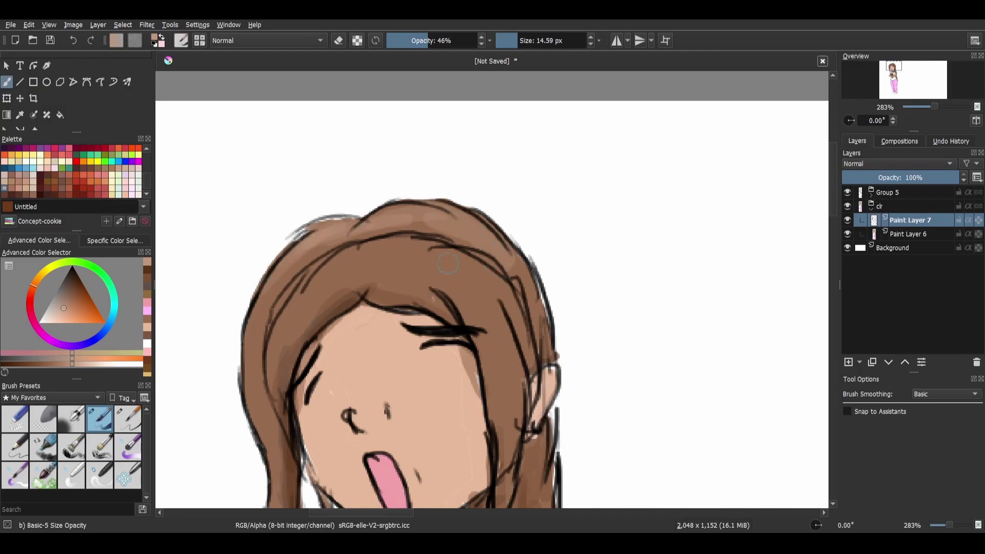
Step: Paint light brown highlights on the hair below the ear and above the shoulder, and on the hair behind the neck
{"action": "left_click_drag", "start_coordinate": [505, 487], "coordinate": [493, 257]}
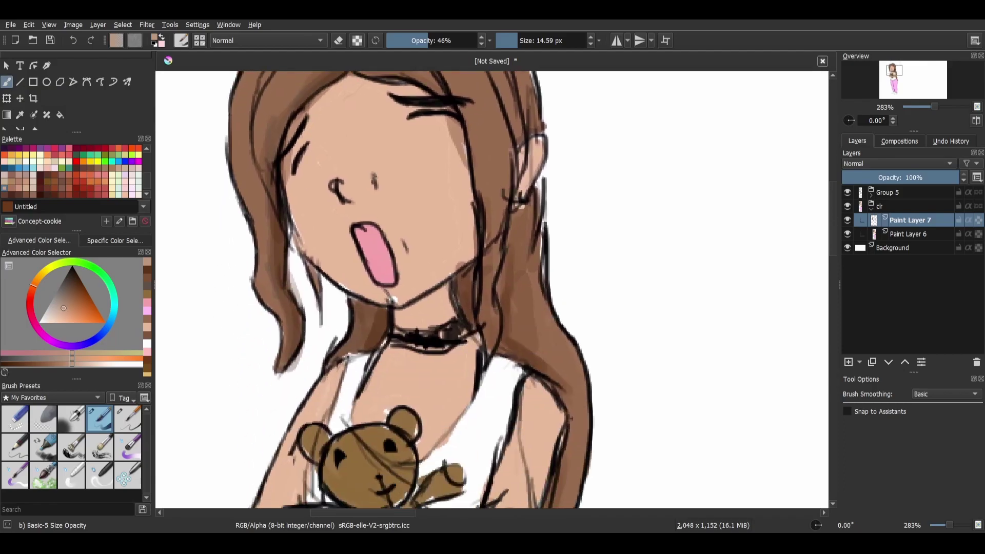
{"action": "left_click_drag", "start_coordinate": [538, 216], "coordinate": [532, 305]}
{"action": "mouse_move", "coordinate": [534, 259]}
{"action": "left_mouse_down"}
{"action": "mouse_move", "coordinate": [572, 366]}
{"action": "mouse_move", "coordinate": [538, 314]}
{"action": "mouse_move", "coordinate": [575, 359]}
{"action": "left_mouse_up"}
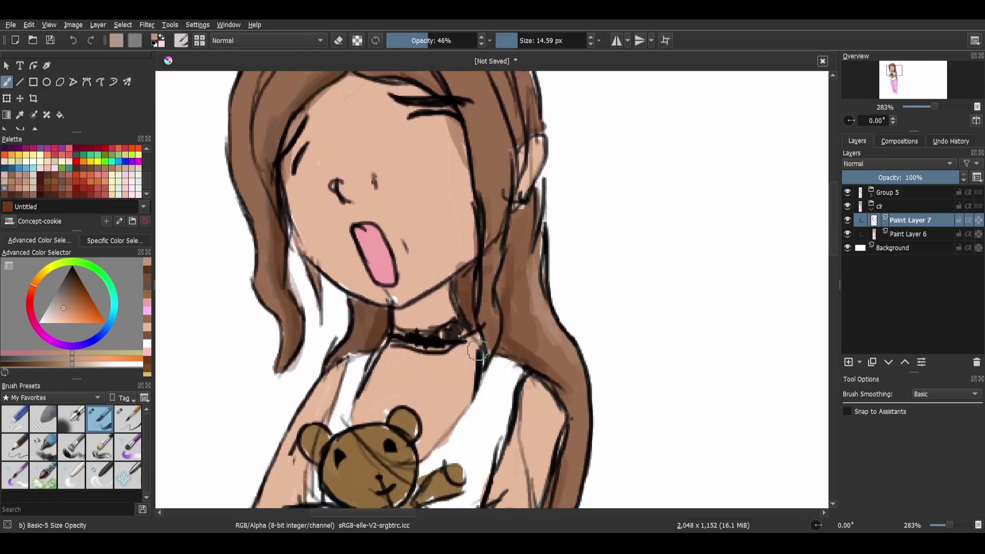
{"action": "left_click_drag", "start_coordinate": [353, 310], "coordinate": [329, 358]}
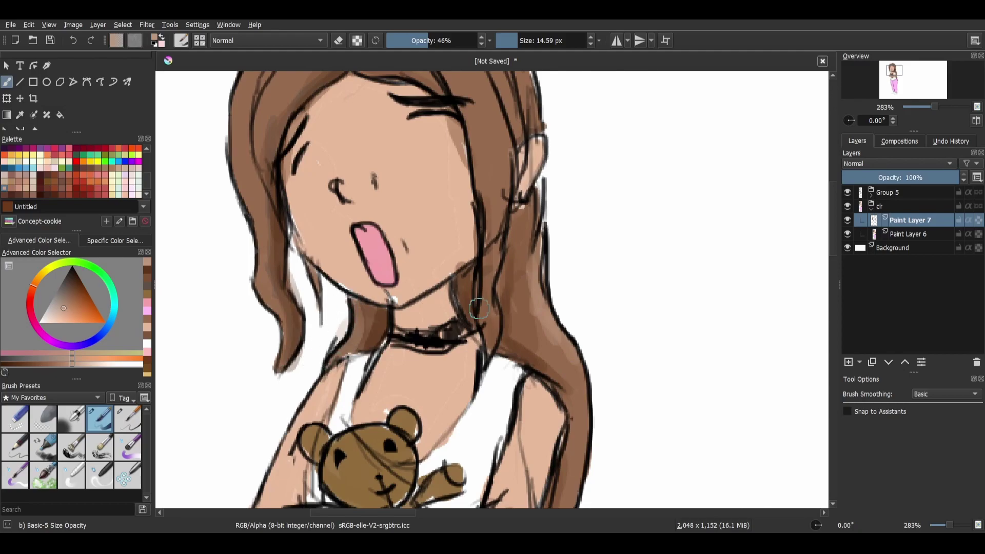
Step: Add light brown highlights along the outer edge of the long back strand, from the elbow down to its tip
{"action": "scroll", "coordinate": [451, 330], "scroll_direction": "down", "scroll_amount": 8}
{"action": "left_click_drag", "start_coordinate": [559, 300], "coordinate": [547, 242]}
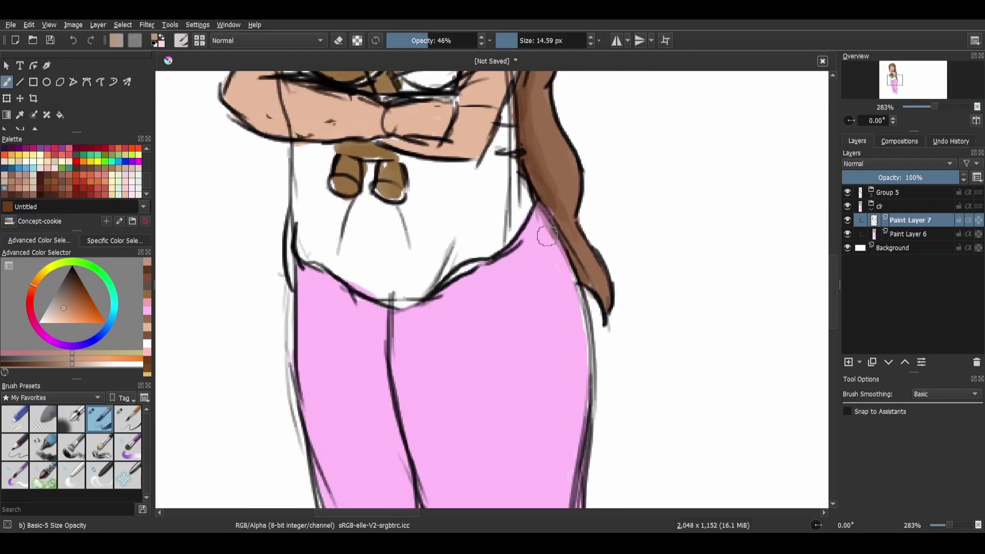
{"action": "left_click_drag", "start_coordinate": [497, 207], "coordinate": [452, 372]}
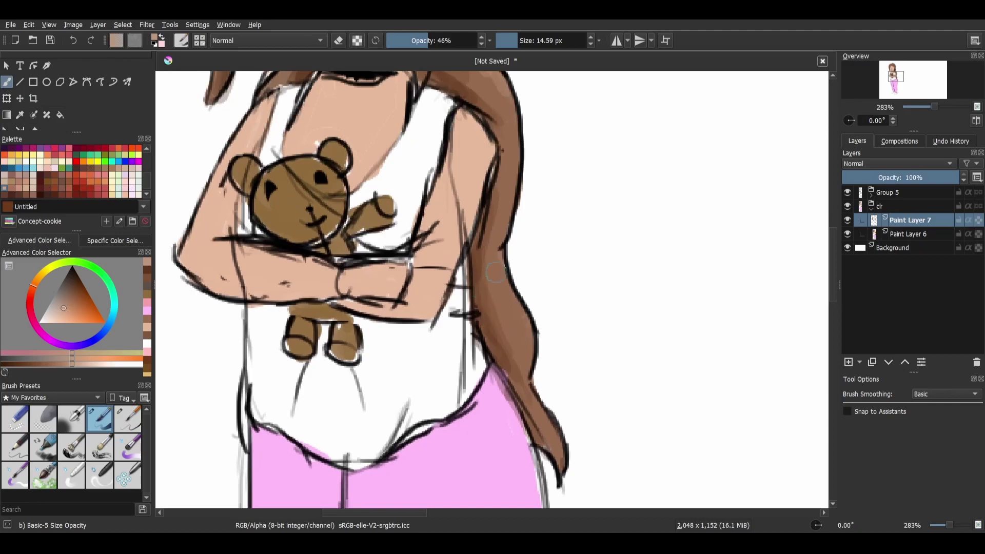
{"action": "left_click_drag", "start_coordinate": [500, 260], "coordinate": [528, 325]}
{"action": "left_click_drag", "start_coordinate": [507, 280], "coordinate": [531, 363]}
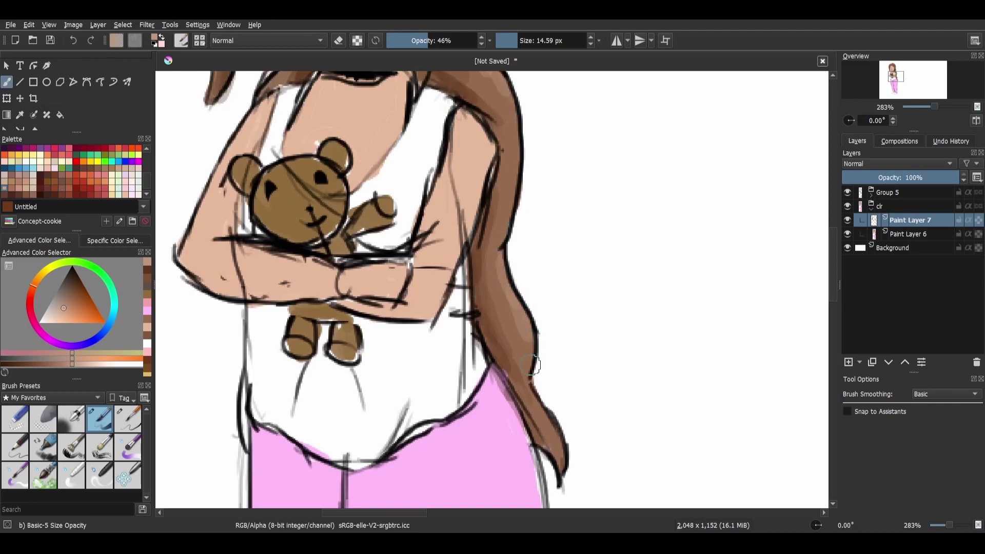
{"action": "left_click_drag", "start_coordinate": [521, 297], "coordinate": [527, 309]}
{"action": "left_click_drag", "start_coordinate": [536, 389], "coordinate": [565, 473]}
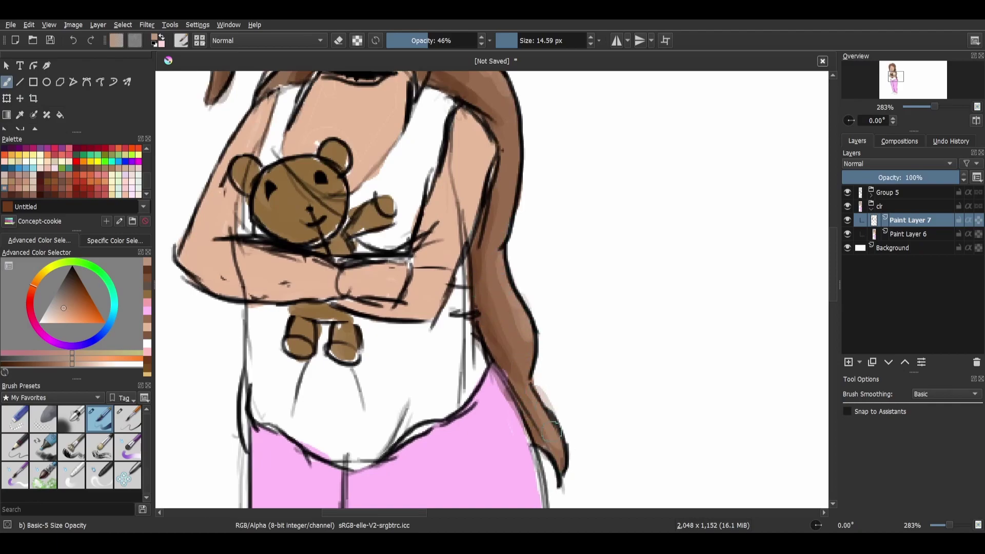
Step: Switch to the Blender Basic brush and blend the hair from below the ear over the shoulder and behind the arm
{"action": "left_click_drag", "start_coordinate": [443, 180], "coordinate": [471, 395]}
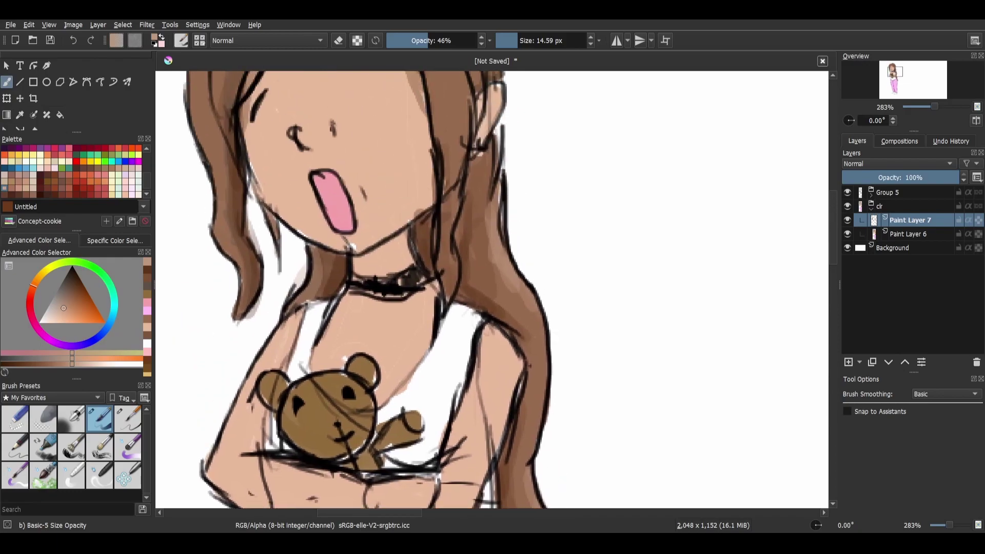
{"action": "left_click", "coordinate": [71, 476]}
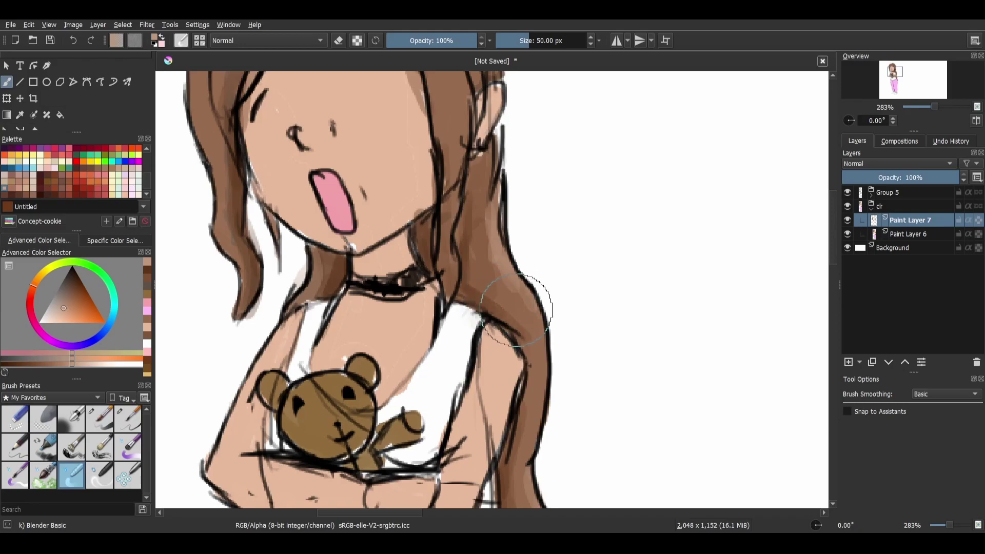
{"action": "left_click_drag", "start_coordinate": [492, 212], "coordinate": [534, 346]}
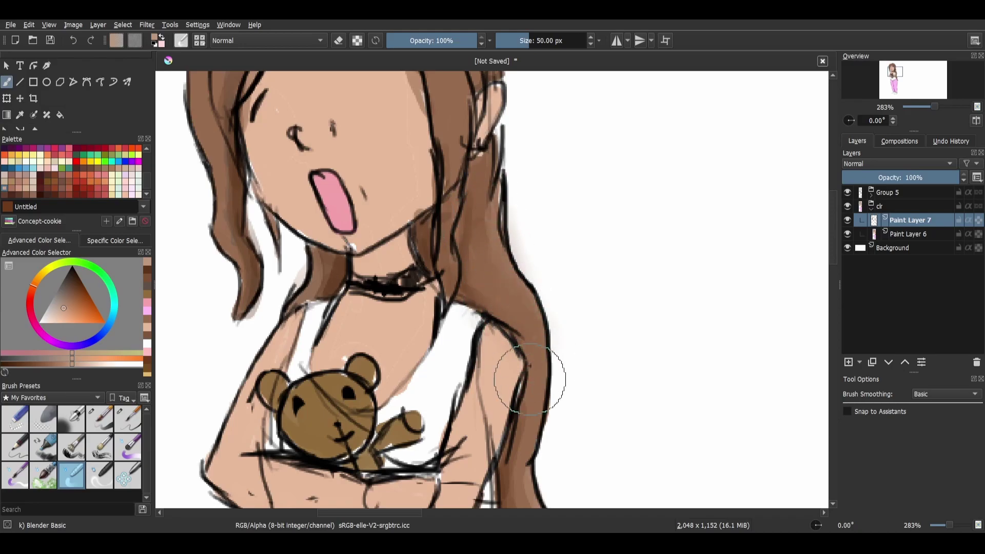
{"action": "mouse_move", "coordinate": [530, 496]}
{"action": "left_mouse_down"}
{"action": "mouse_move", "coordinate": [503, 409]}
{"action": "mouse_move", "coordinate": [488, 296]}
{"action": "mouse_move", "coordinate": [501, 410]}
{"action": "left_mouse_up"}
{"action": "left_click_drag", "start_coordinate": [478, 216], "coordinate": [541, 454]}
Step: Blend the shading of the front lock, the hair at the parting and the strand beside the cheek and neck
{"action": "left_click_drag", "start_coordinate": [384, 186], "coordinate": [450, 337]}
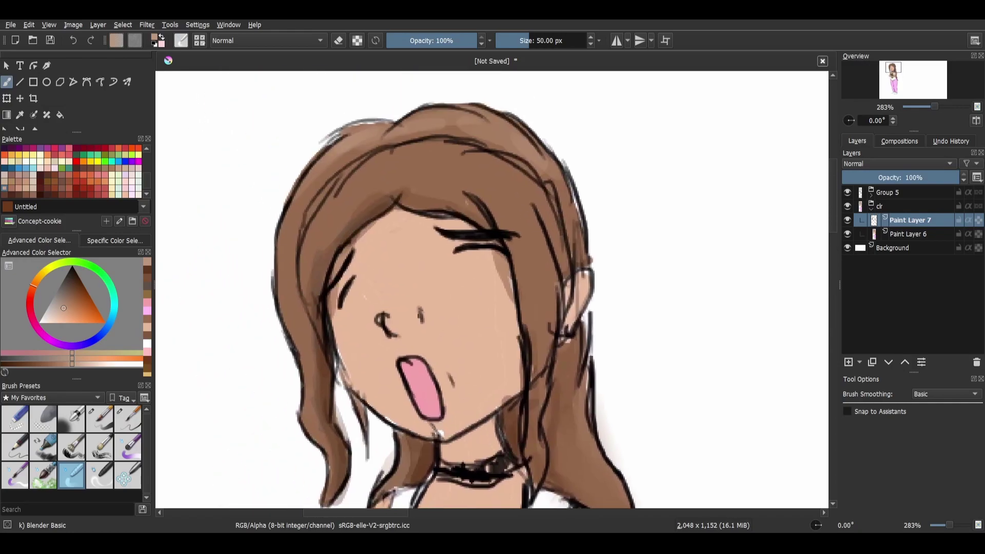
{"action": "mouse_move", "coordinate": [372, 205]}
{"action": "left_mouse_down"}
{"action": "mouse_move", "coordinate": [320, 366]}
{"action": "mouse_move", "coordinate": [324, 439]}
{"action": "left_mouse_up"}
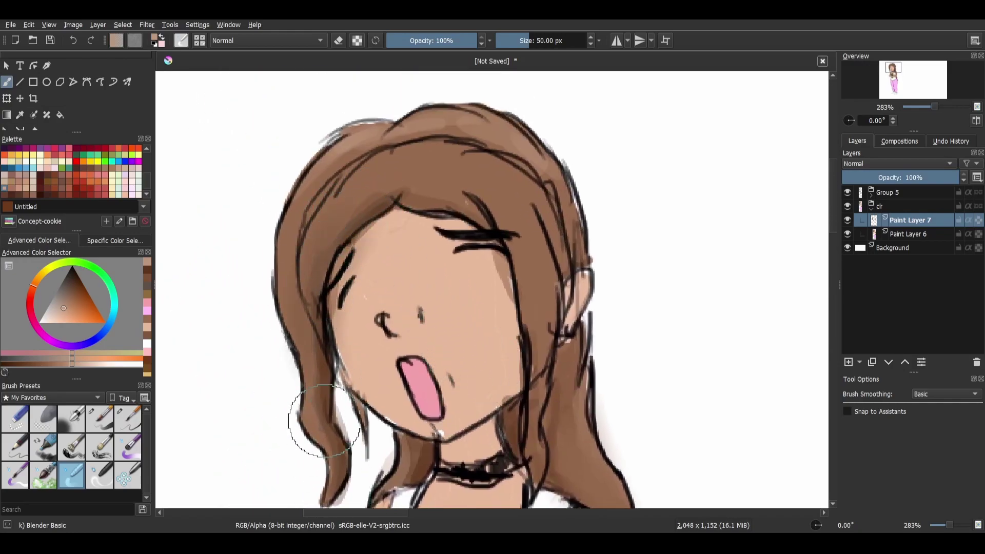
{"action": "left_click_drag", "start_coordinate": [340, 328], "coordinate": [336, 481]}
{"action": "left_click_drag", "start_coordinate": [411, 213], "coordinate": [414, 210]}
{"action": "left_click_drag", "start_coordinate": [517, 326], "coordinate": [529, 459]}
{"action": "left_click_drag", "start_coordinate": [516, 357], "coordinate": [496, 427]}
{"action": "mouse_move", "coordinate": [518, 332]}
{"action": "left_mouse_down"}
{"action": "mouse_move", "coordinate": [518, 348]}
{"action": "mouse_move", "coordinate": [488, 267]}
{"action": "mouse_move", "coordinate": [570, 393]}
{"action": "mouse_move", "coordinate": [412, 72]}
{"action": "left_mouse_up"}
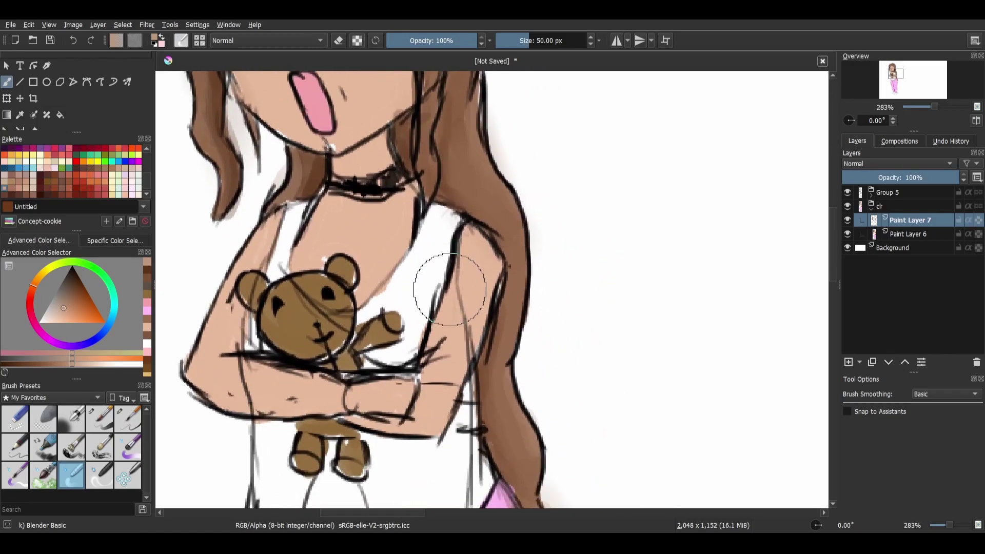
{"action": "key", "text": "minus"}
{"action": "key", "text": "minus"}
{"action": "left_click_drag", "start_coordinate": [539, 315], "coordinate": [571, 423]}
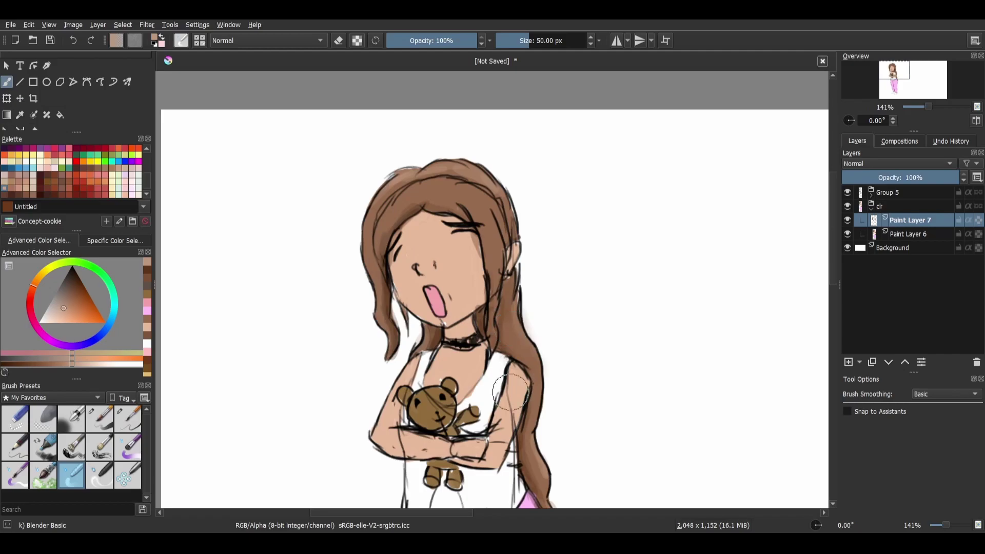
{"action": "left_click_drag", "start_coordinate": [515, 400], "coordinate": [500, 292]}
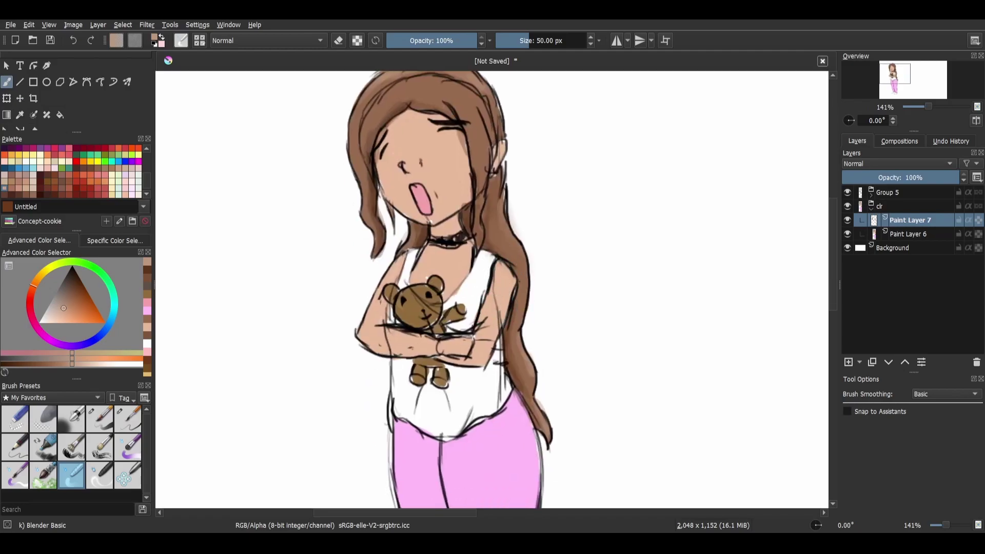
Step: Choose a pale tan based on the teddy bear's brown, switch to the Basic-5 Size Opacity brush, and highlight the bear's head and ears
{"action": "scroll", "coordinate": [489, 301], "scroll_direction": "up", "scroll_amount": 2}
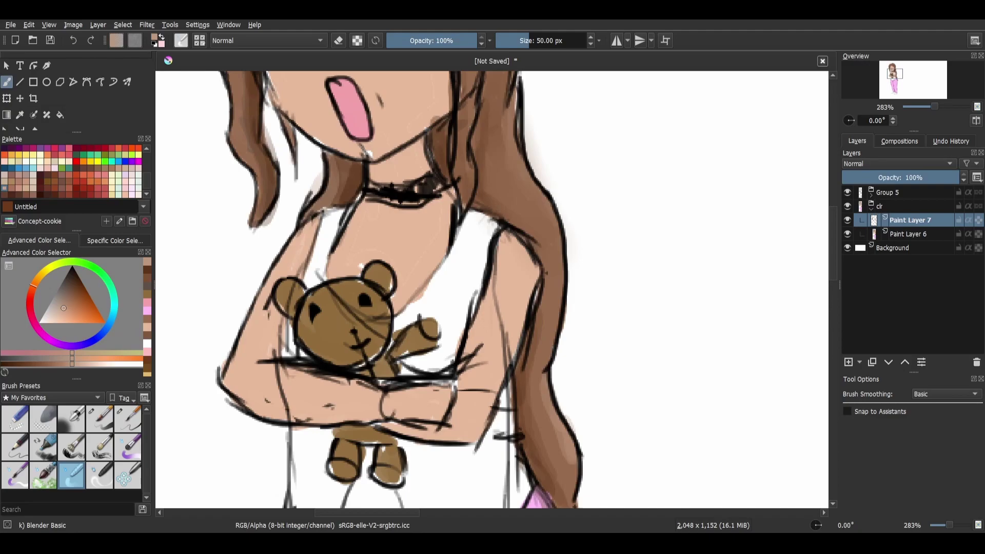
{"action": "left_click", "coordinate": [329, 319], "text": "ctrl"}
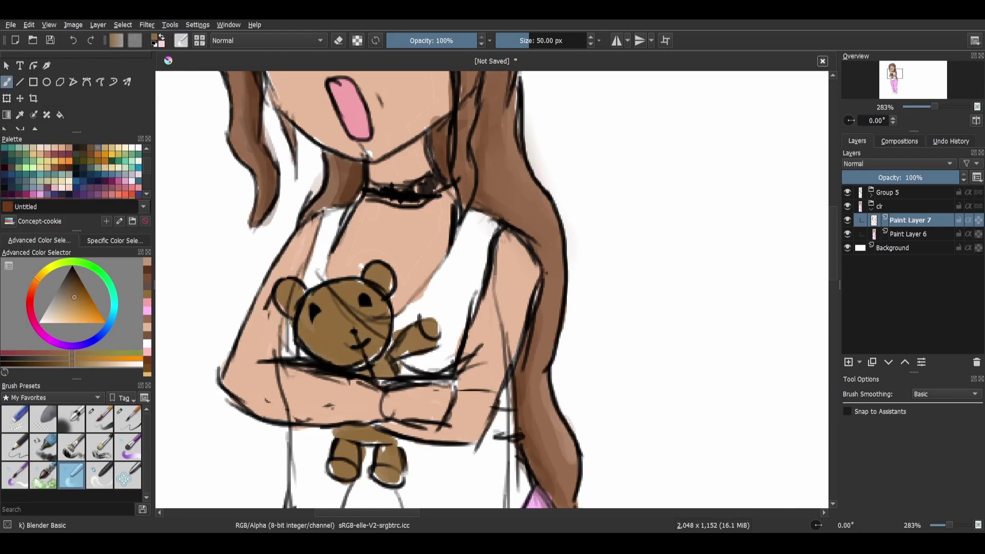
{"action": "left_click", "coordinate": [64, 297]}
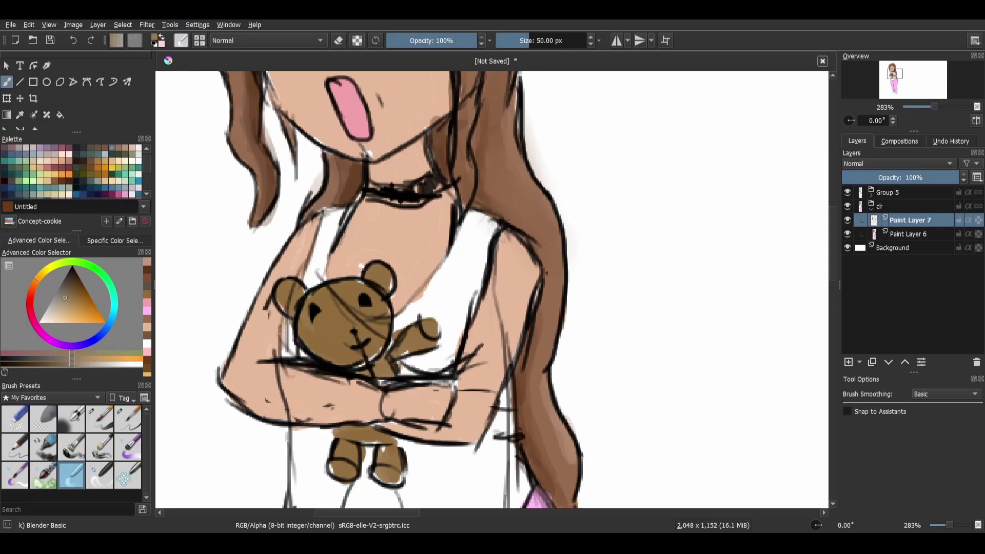
{"action": "left_click_drag", "start_coordinate": [323, 304], "coordinate": [361, 299]}
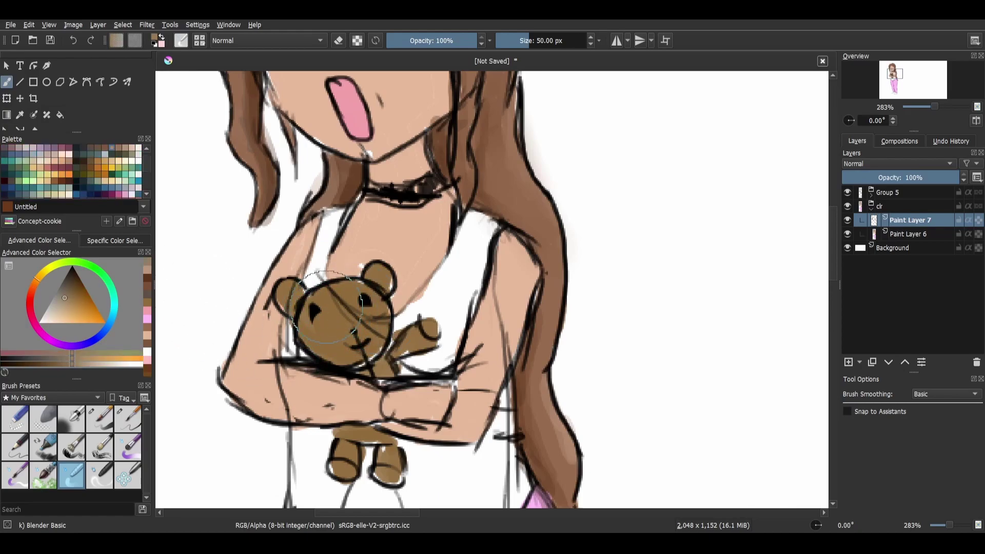
{"action": "left_click", "coordinate": [58, 306]}
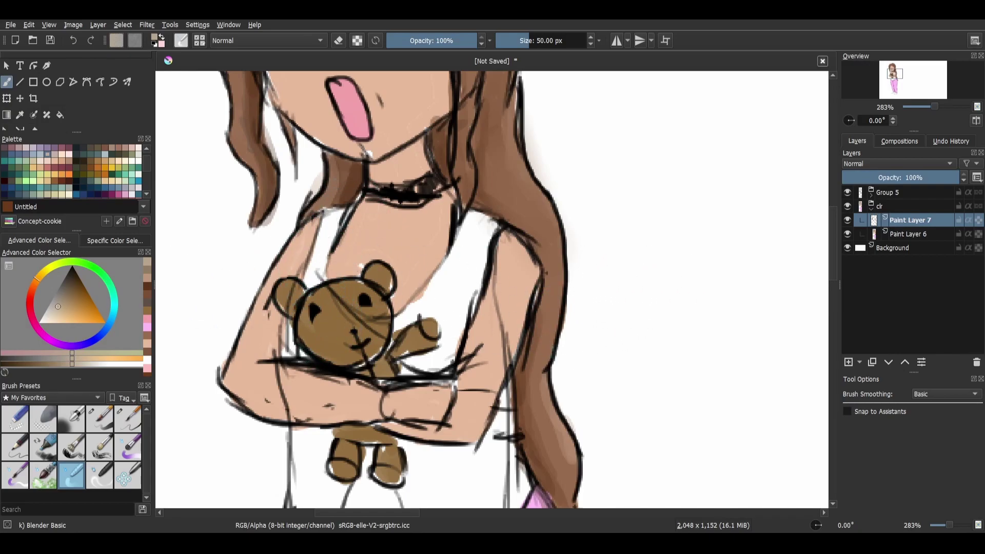
{"action": "left_click", "coordinate": [99, 418]}
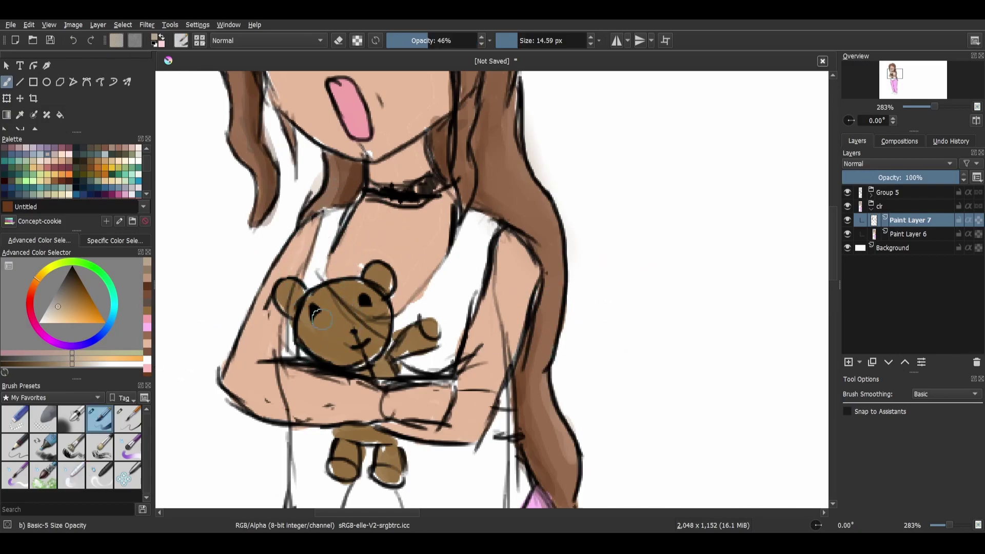
{"action": "mouse_move", "coordinate": [323, 294]}
{"action": "left_mouse_down"}
{"action": "mouse_move", "coordinate": [363, 287]}
{"action": "mouse_move", "coordinate": [315, 300]}
{"action": "mouse_move", "coordinate": [364, 295]}
{"action": "mouse_move", "coordinate": [369, 284]}
{"action": "mouse_move", "coordinate": [335, 291]}
{"action": "mouse_move", "coordinate": [387, 262]}
{"action": "left_mouse_up"}
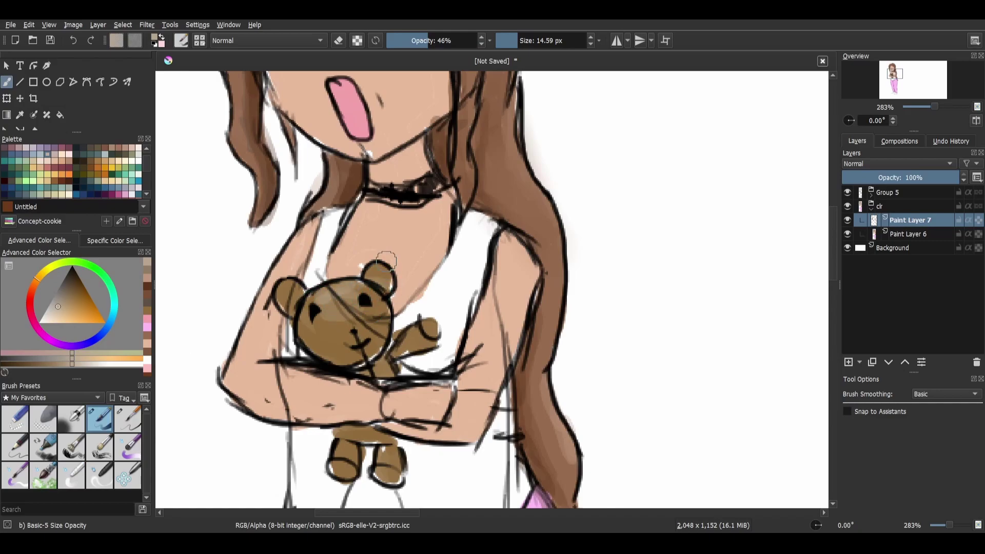
{"action": "left_click_drag", "start_coordinate": [287, 284], "coordinate": [297, 304]}
{"action": "left_click_drag", "start_coordinate": [371, 353], "coordinate": [383, 365]}
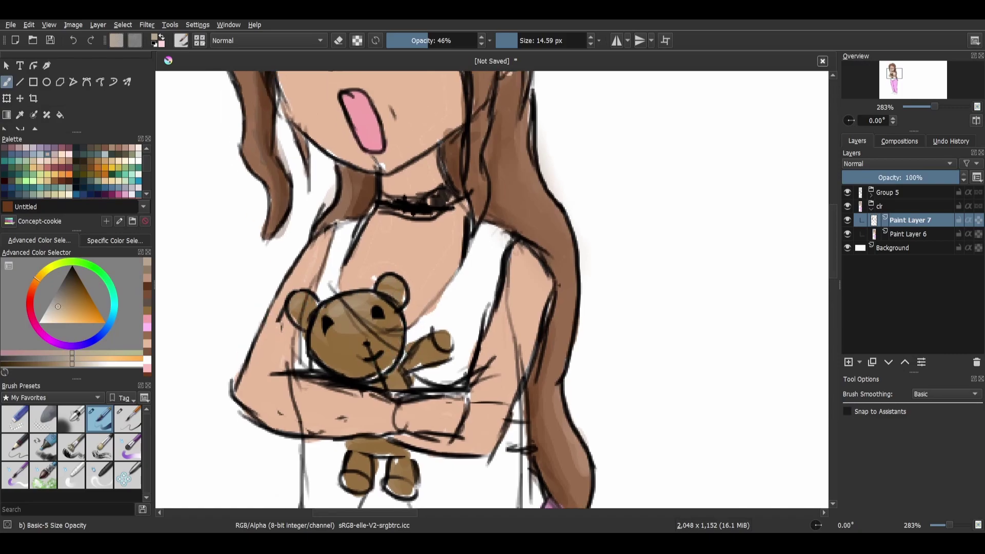
Step: Pick the arm's skin color, lighten it to a pale peach, and paint a highlight down the upper arm beside the bear's head
{"action": "left_click_drag", "start_coordinate": [280, 282], "coordinate": [300, 307]}
{"action": "left_click", "coordinate": [293, 374], "text": "ctrl"}
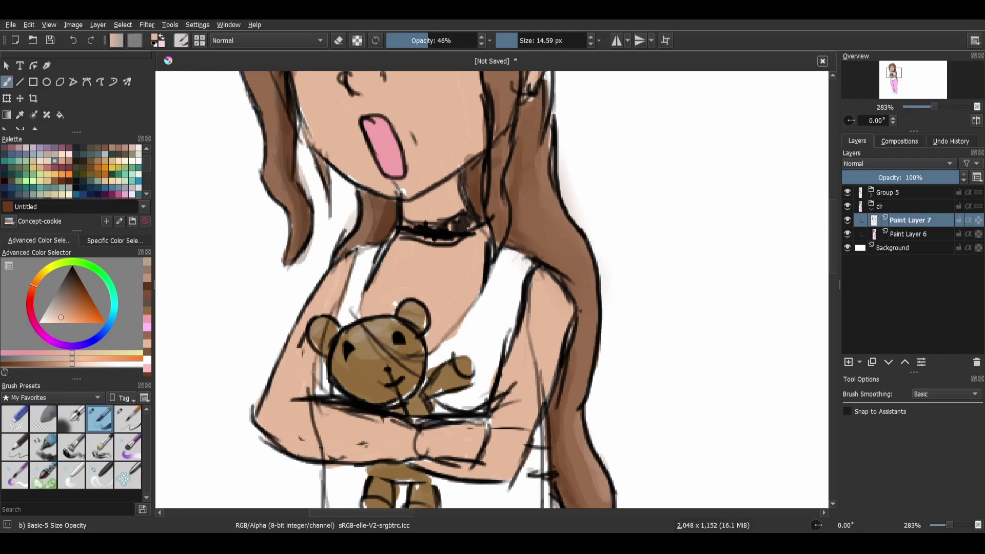
{"action": "left_click", "coordinate": [55, 312]}
{"action": "left_click_drag", "start_coordinate": [335, 265], "coordinate": [292, 334]}
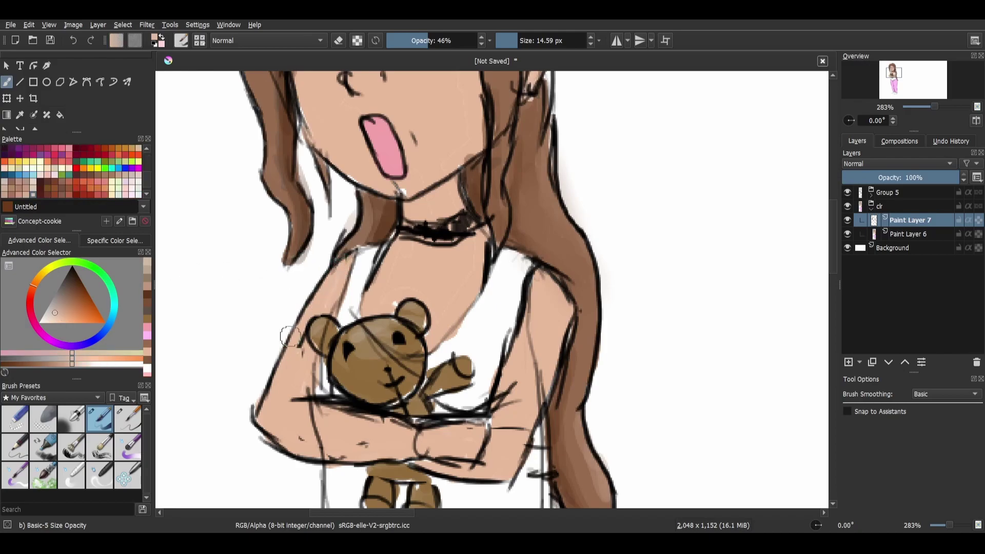
{"action": "left_click", "coordinate": [54, 316]}
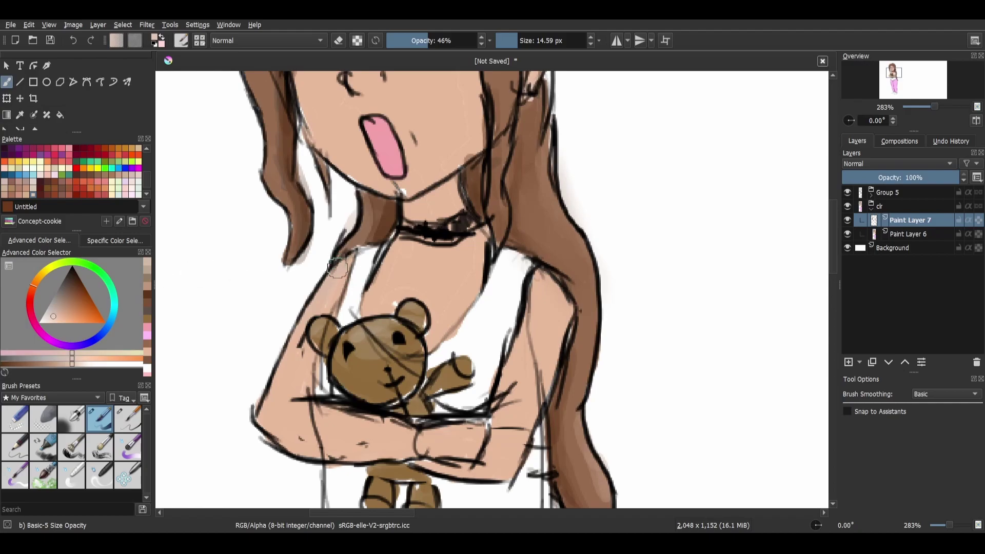
{"action": "left_click_drag", "start_coordinate": [340, 269], "coordinate": [316, 303]}
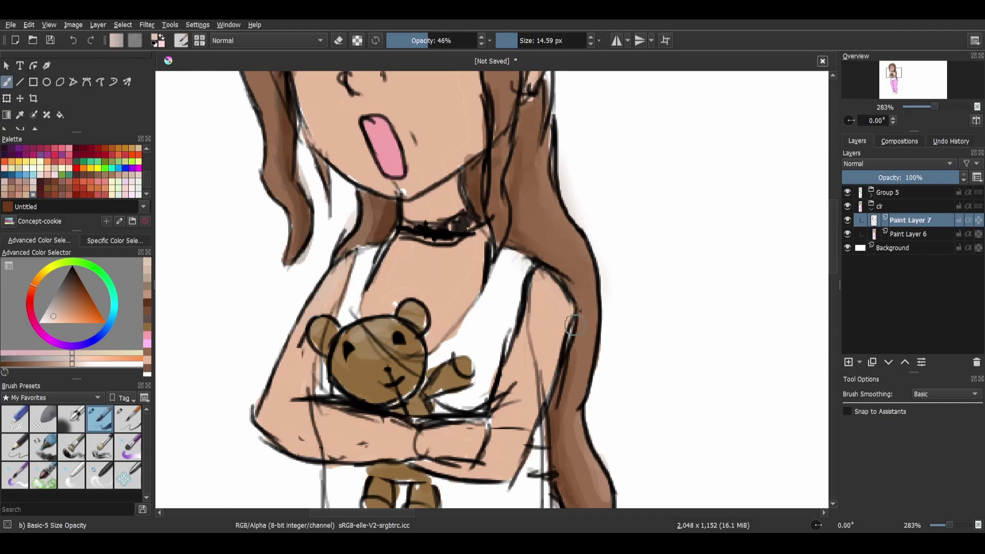
Step: Switch to white and brighten the tops of both shoulders
{"action": "left_click", "coordinate": [39, 322]}
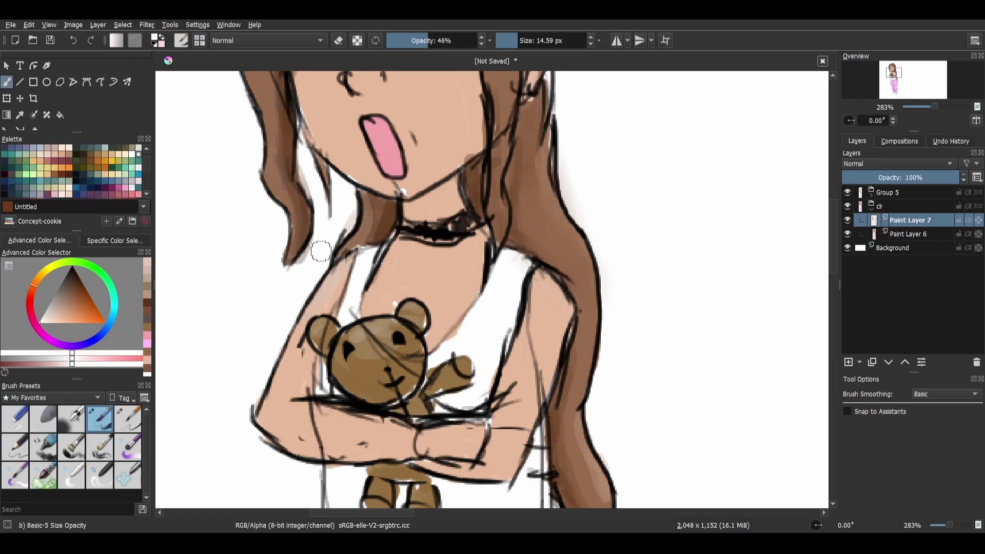
{"action": "left_click_drag", "start_coordinate": [341, 265], "coordinate": [326, 283]}
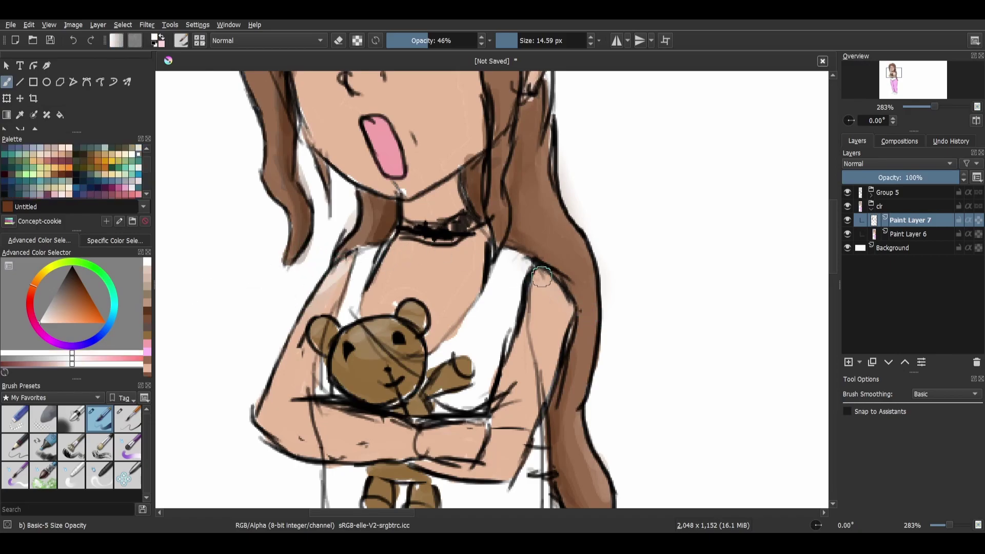
{"action": "left_click_drag", "start_coordinate": [543, 280], "coordinate": [560, 295]}
Step: Choose a light gray and shade the white shirt's folds below the bear and along the hem and sides
{"action": "scroll", "coordinate": [488, 288], "scroll_direction": "down", "scroll_amount": 5}
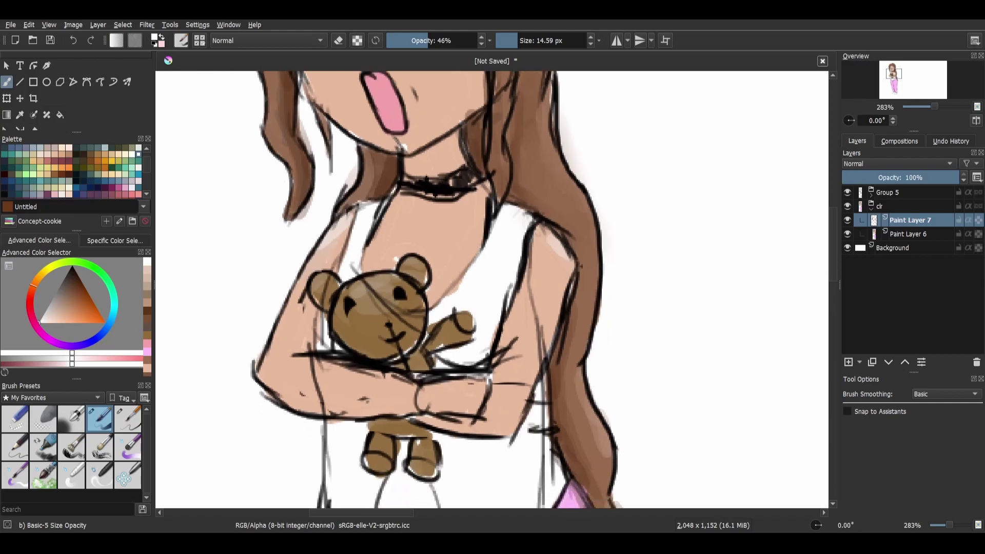
{"action": "scroll", "coordinate": [389, 340], "scroll_direction": "down", "scroll_amount": 5}
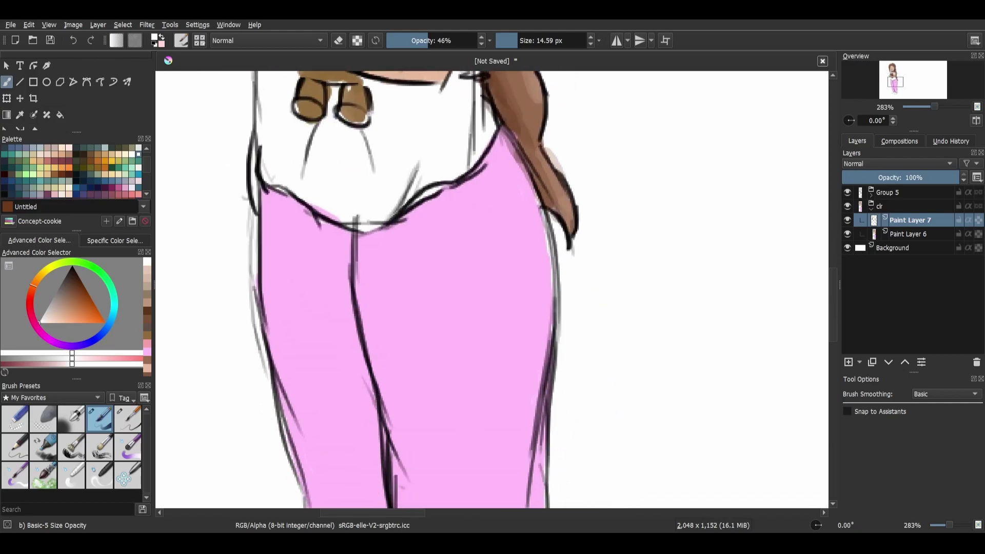
{"action": "scroll", "coordinate": [345, 286], "scroll_direction": "up", "scroll_amount": 3}
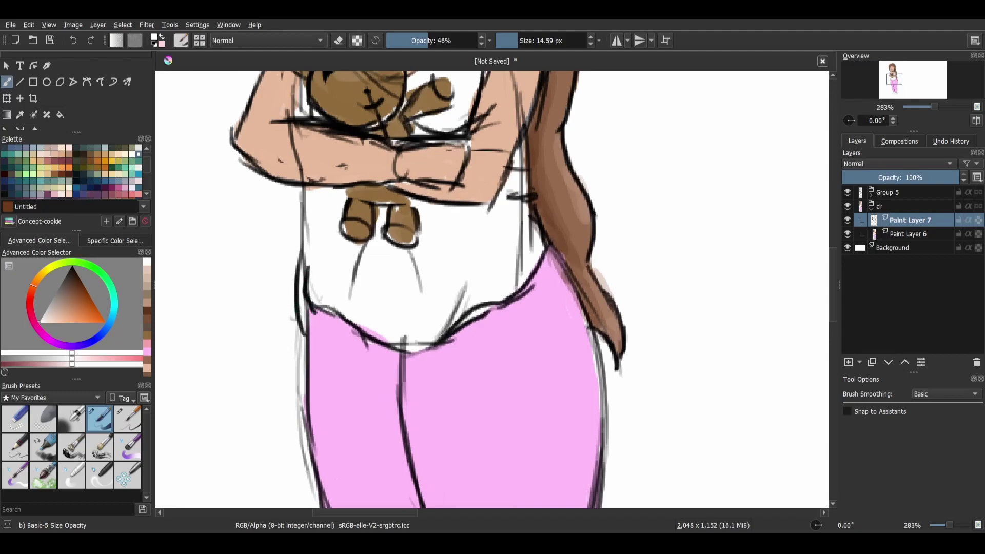
{"action": "left_click", "coordinate": [29, 299]}
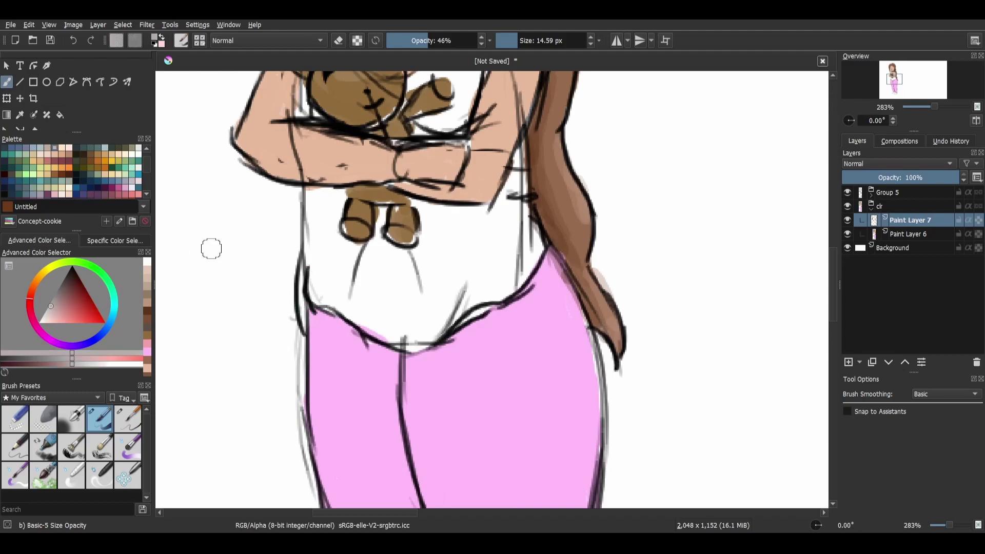
{"action": "mouse_move", "coordinate": [363, 284]}
{"action": "left_mouse_down"}
{"action": "mouse_move", "coordinate": [380, 223]}
{"action": "mouse_move", "coordinate": [357, 303]}
{"action": "left_mouse_up"}
{"action": "left_click_drag", "start_coordinate": [405, 252], "coordinate": [424, 319]}
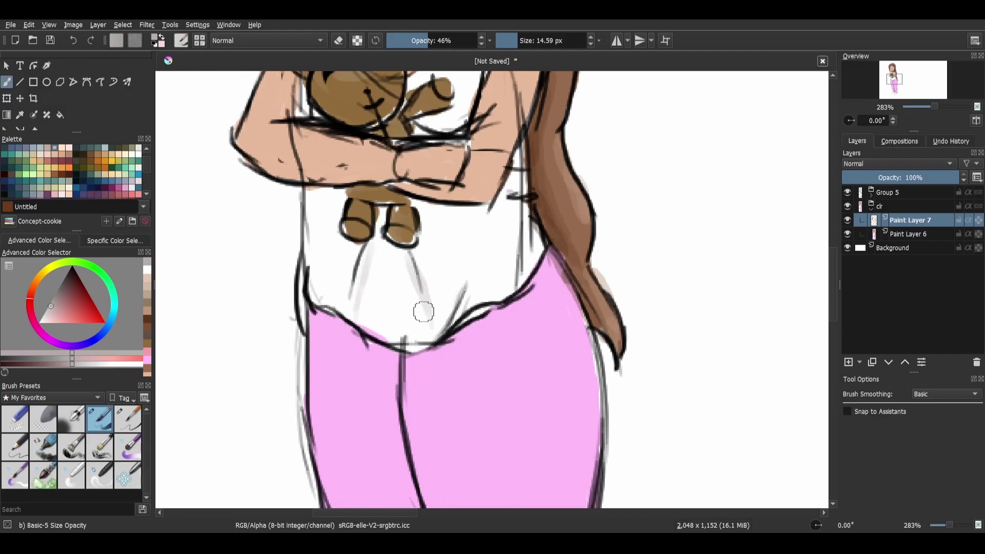
{"action": "mouse_move", "coordinate": [308, 297]}
{"action": "left_mouse_down"}
{"action": "mouse_move", "coordinate": [433, 350]}
{"action": "mouse_move", "coordinate": [465, 334]}
{"action": "mouse_move", "coordinate": [417, 348]}
{"action": "mouse_move", "coordinate": [511, 296]}
{"action": "left_mouse_up"}
{"action": "mouse_move", "coordinate": [540, 251]}
{"action": "left_mouse_down"}
{"action": "mouse_move", "coordinate": [428, 336]}
{"action": "mouse_move", "coordinate": [523, 287]}
{"action": "mouse_move", "coordinate": [484, 298]}
{"action": "mouse_move", "coordinate": [520, 292]}
{"action": "left_mouse_up"}
{"action": "mouse_move", "coordinate": [456, 318]}
{"action": "left_mouse_down"}
{"action": "mouse_move", "coordinate": [500, 286]}
{"action": "mouse_move", "coordinate": [481, 291]}
{"action": "left_mouse_up"}
{"action": "left_click_drag", "start_coordinate": [380, 302], "coordinate": [408, 394]}
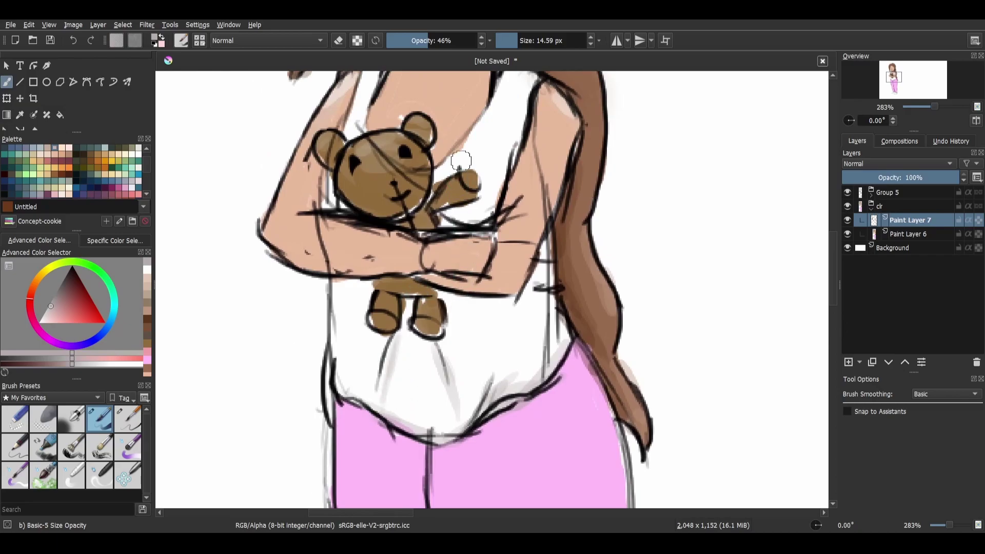
Step: Pick the chest's skin color, darken it, and shade the neck under the chin and the skin just below the choker
{"action": "left_click_drag", "start_coordinate": [410, 249], "coordinate": [402, 405]}
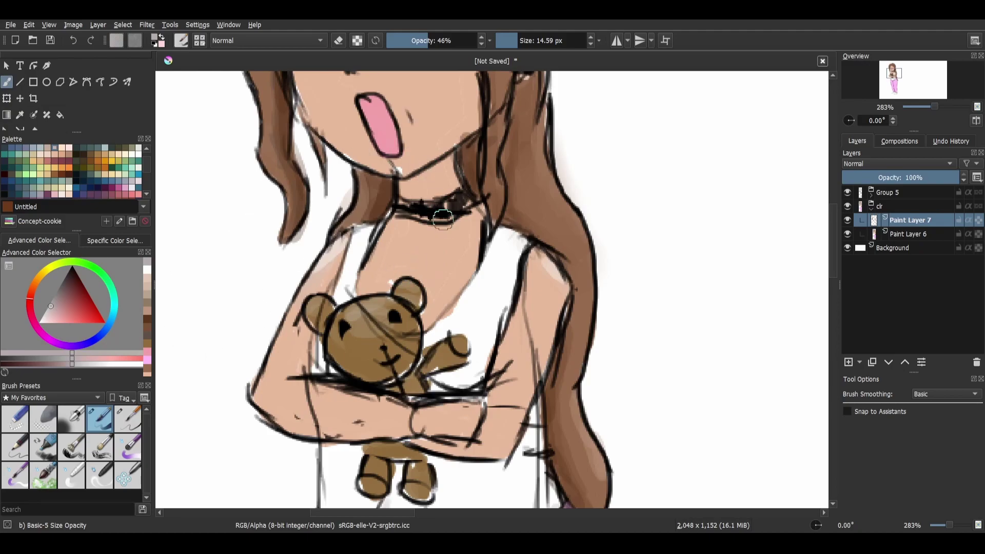
{"action": "left_click", "coordinate": [469, 261], "text": "ctrl"}
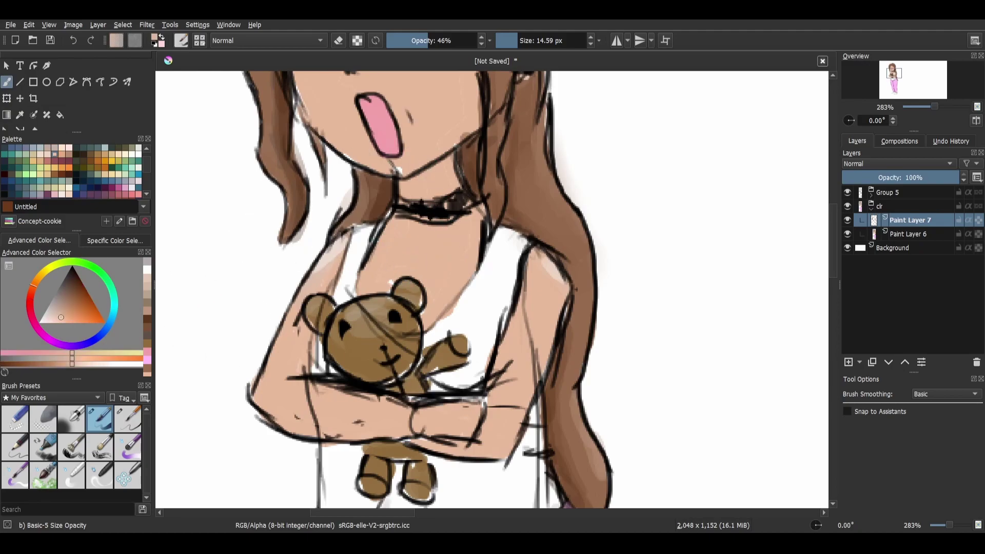
{"action": "left_click", "coordinate": [70, 308]}
{"action": "mouse_move", "coordinate": [422, 194]}
{"action": "left_mouse_down"}
{"action": "mouse_move", "coordinate": [438, 184]}
{"action": "mouse_move", "coordinate": [405, 190]}
{"action": "mouse_move", "coordinate": [452, 169]}
{"action": "left_mouse_up"}
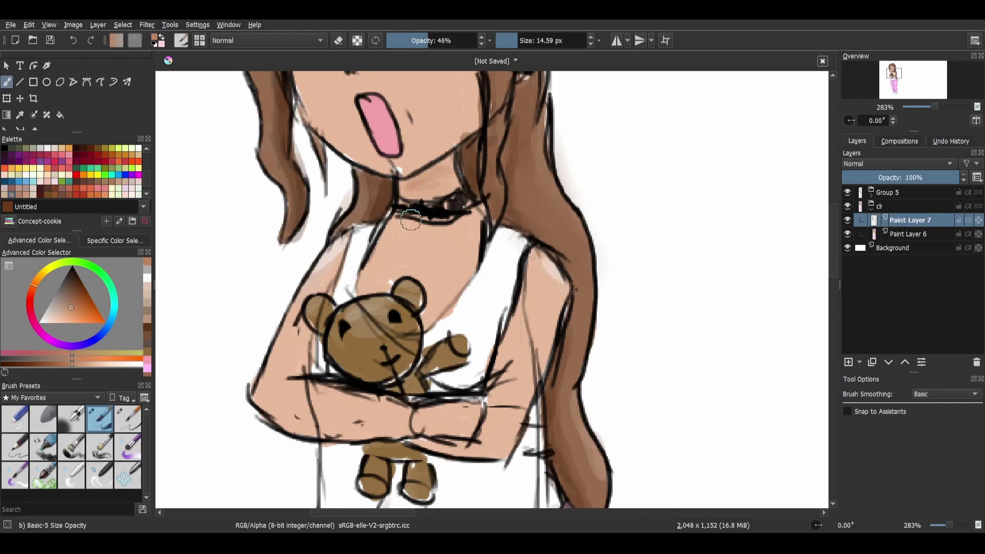
{"action": "mouse_move", "coordinate": [440, 239]}
{"action": "left_mouse_down"}
{"action": "mouse_move", "coordinate": [383, 227]}
{"action": "mouse_move", "coordinate": [438, 234]}
{"action": "mouse_move", "coordinate": [466, 226]}
{"action": "mouse_move", "coordinate": [432, 249]}
{"action": "left_mouse_up"}
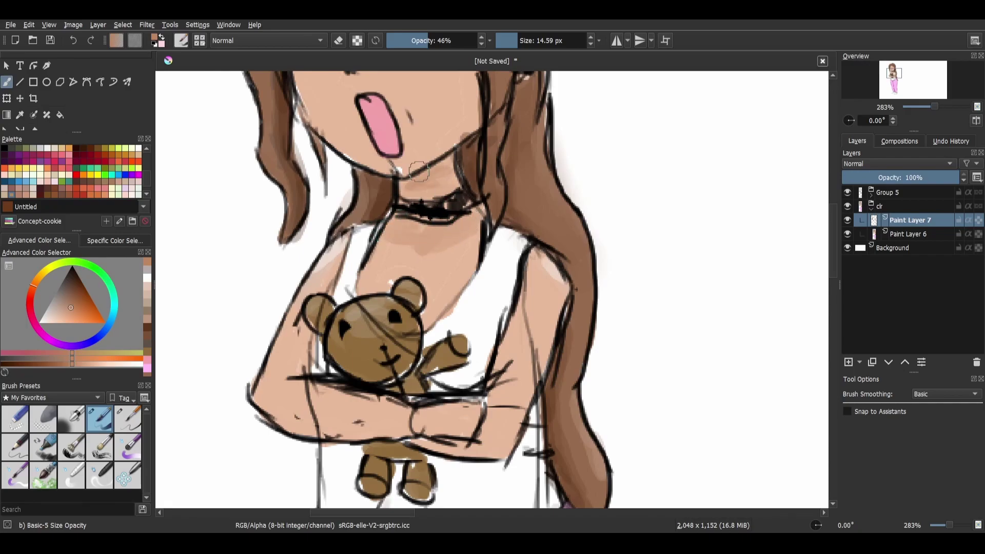
Step: Choose black and fill in the choker around the neck
{"action": "left_click", "coordinate": [4, 148]}
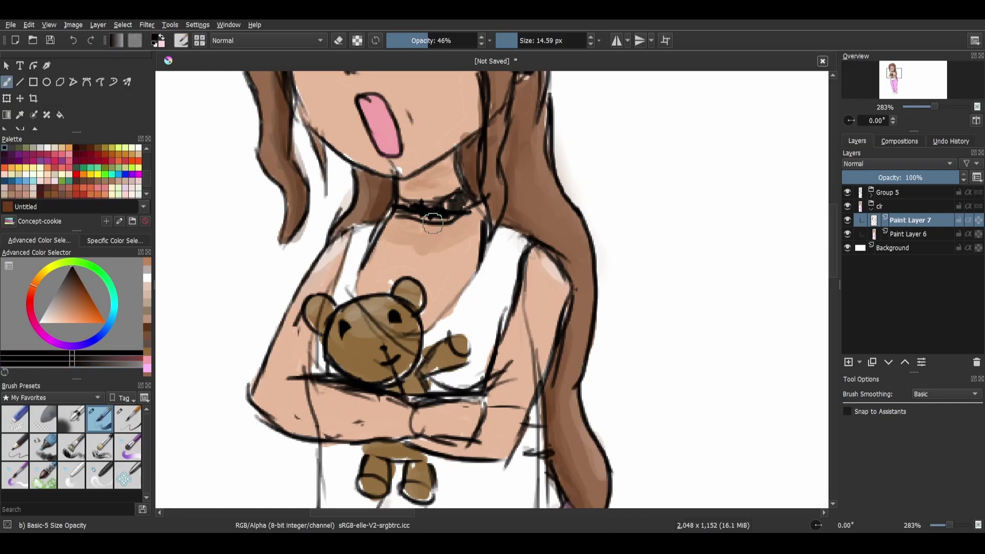
{"action": "mouse_move", "coordinate": [432, 209]}
{"action": "left_mouse_down"}
{"action": "mouse_move", "coordinate": [409, 210]}
{"action": "mouse_move", "coordinate": [449, 202]}
{"action": "mouse_move", "coordinate": [451, 210]}
{"action": "mouse_move", "coordinate": [437, 205]}
{"action": "mouse_move", "coordinate": [468, 198]}
{"action": "mouse_move", "coordinate": [389, 199]}
{"action": "left_mouse_up"}
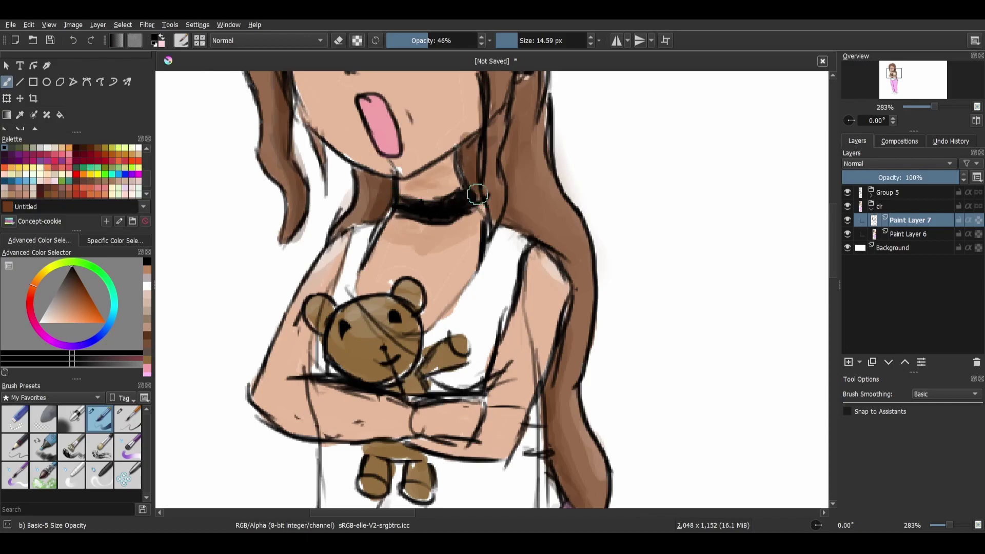
{"action": "key", "text": "minus"}
{"action": "key", "text": "minus"}
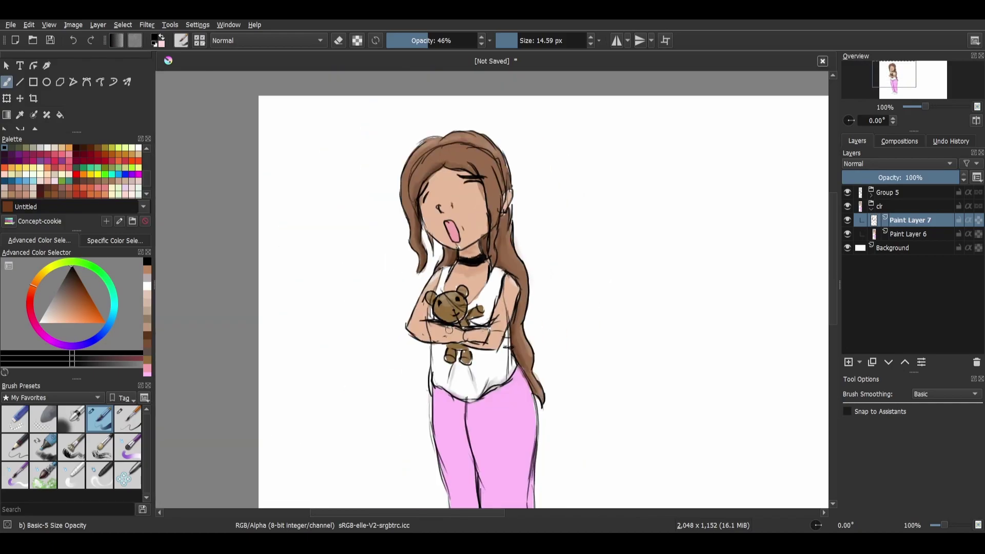
Step: Choose a reddish brown and paint round spots down the right-hand leg of the pink pants, from thigh to below the knee
{"action": "left_click_drag", "start_coordinate": [492, 290], "coordinate": [423, 162]}
{"action": "left_click_drag", "start_coordinate": [404, 348], "coordinate": [410, 323]}
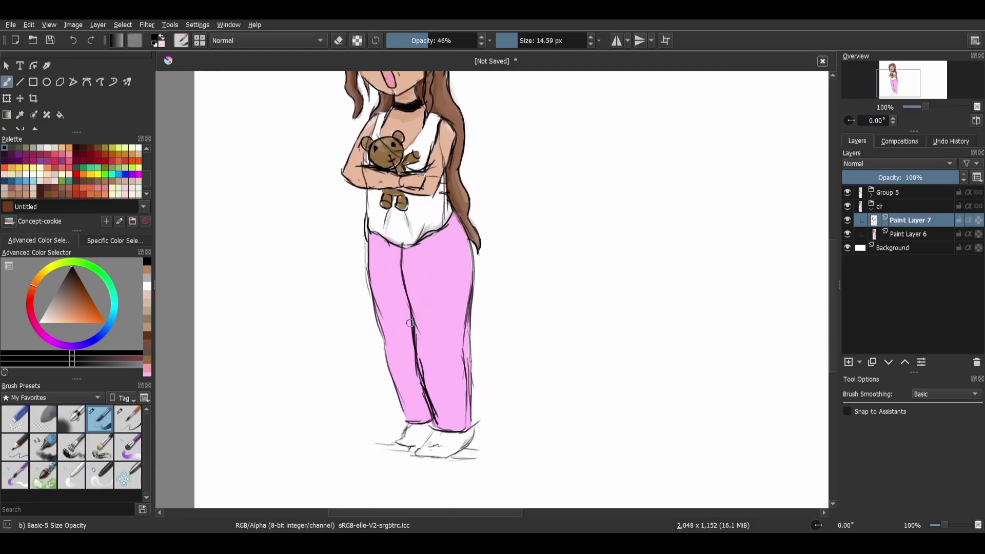
{"action": "key", "text": "plus"}
{"action": "key", "text": "plus"}
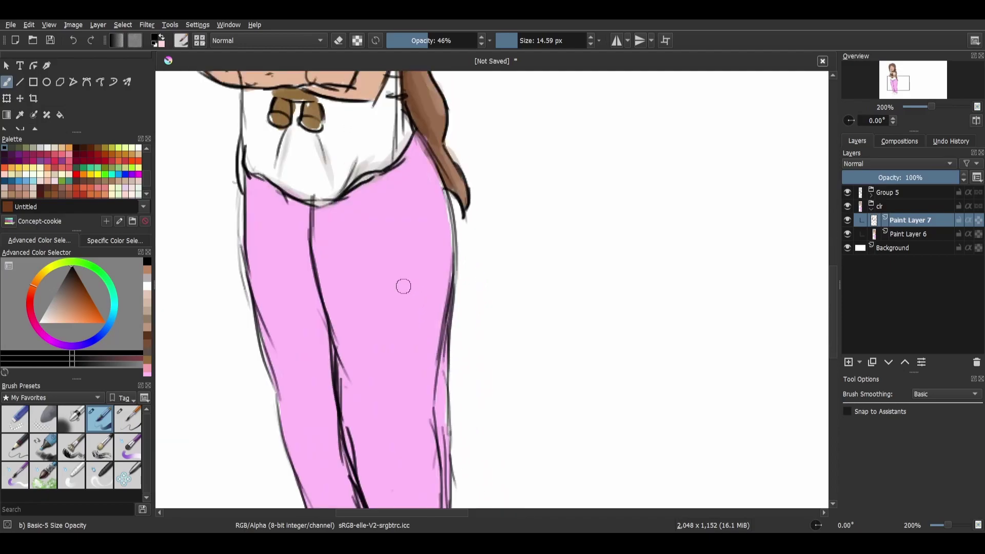
{"action": "left_click_drag", "start_coordinate": [80, 291], "coordinate": [73, 269]}
{"action": "left_click", "coordinate": [87, 295]}
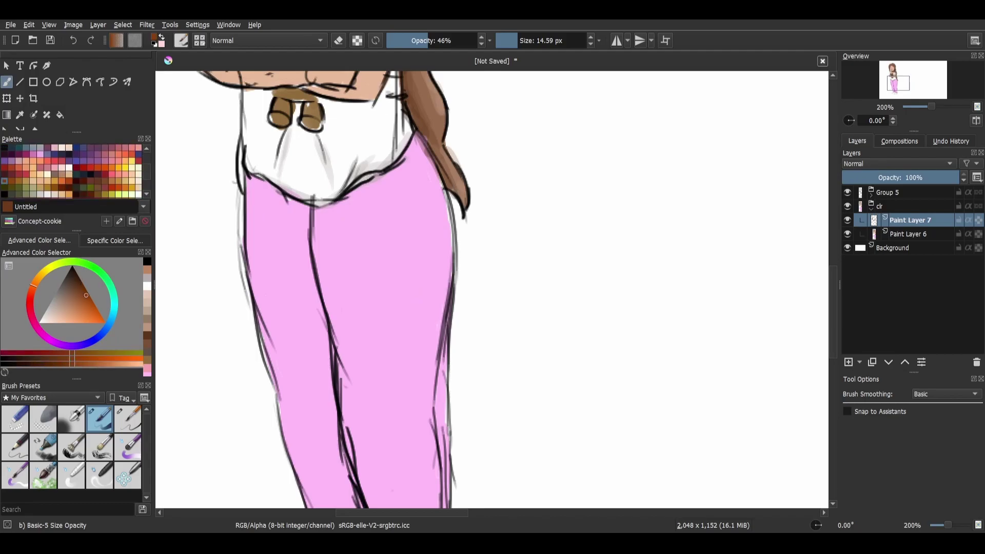
{"action": "left_click", "coordinate": [359, 240]}
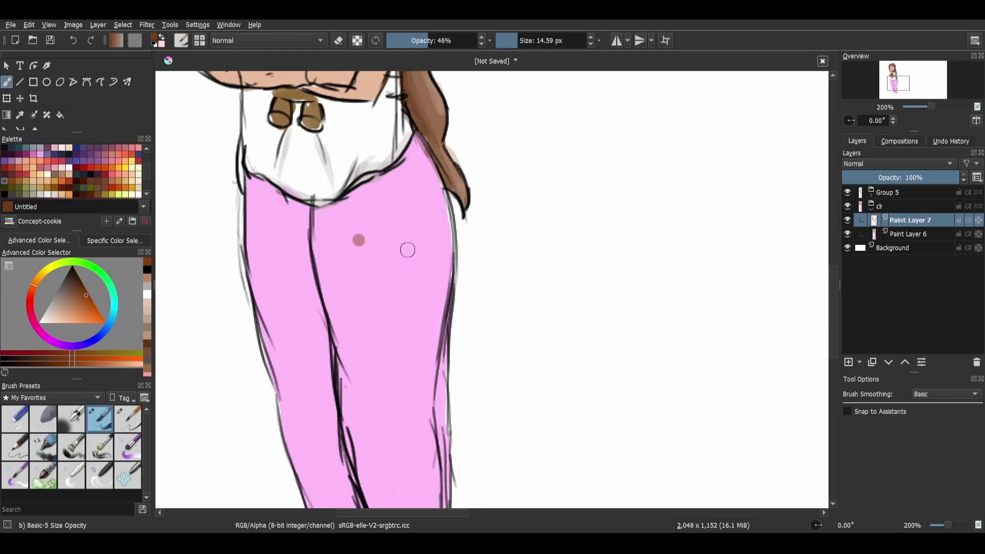
{"action": "left_click", "coordinate": [361, 239]}
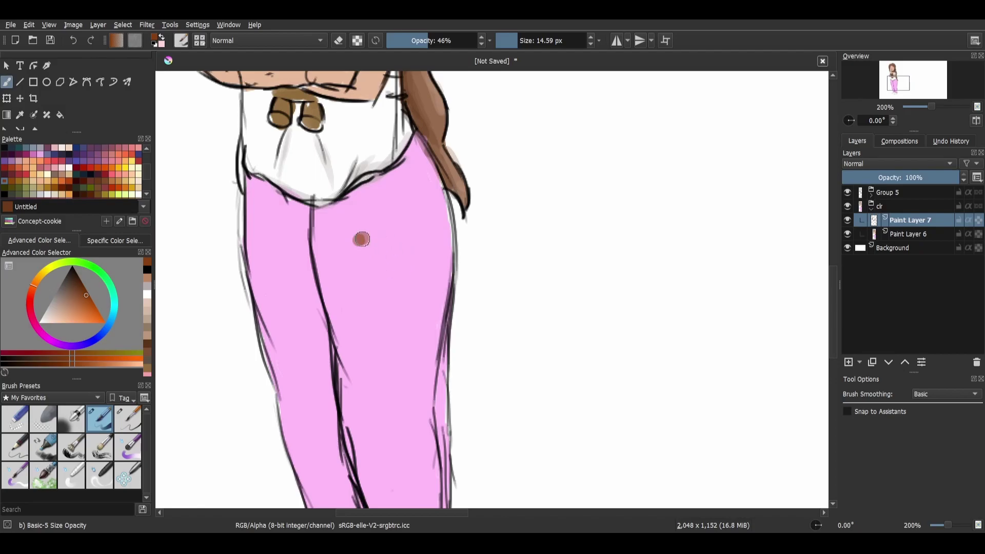
{"action": "left_click", "coordinate": [410, 246]}
{"action": "left_click", "coordinate": [383, 326]}
{"action": "left_click", "coordinate": [372, 383]}
{"action": "left_click", "coordinate": [414, 434]}
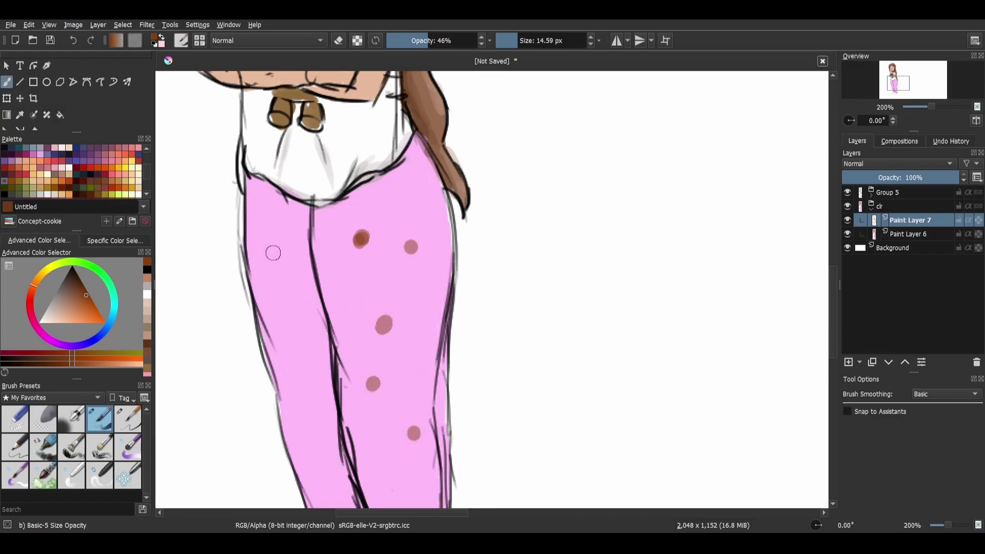
Step: Paint matching brown spots over the thigh and knee of the left-hand pant leg
{"action": "left_click", "coordinate": [257, 239]}
{"action": "left_click", "coordinate": [288, 246]}
{"action": "left_click", "coordinate": [298, 310]}
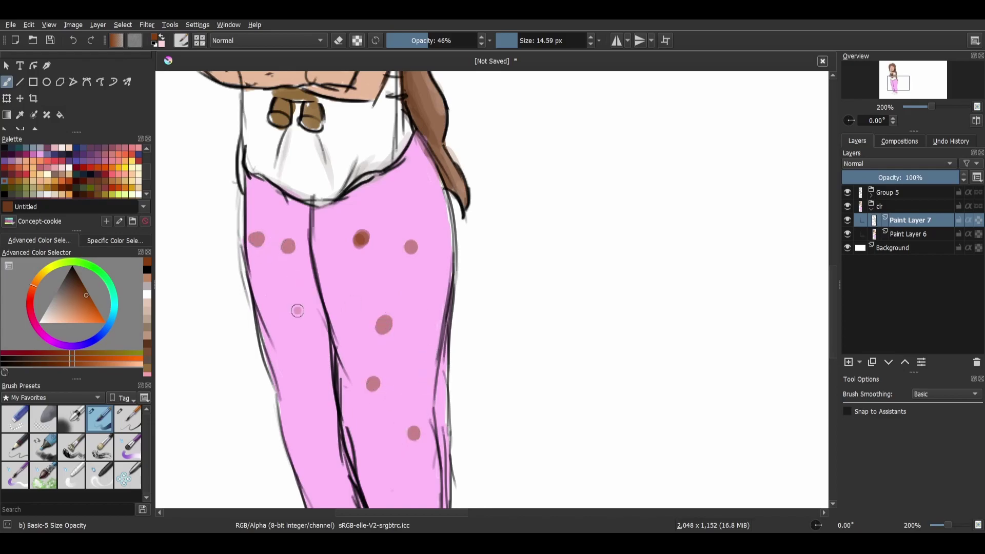
{"action": "left_click", "coordinate": [288, 372]}
{"action": "left_click", "coordinate": [321, 330]}
{"action": "left_click", "coordinate": [262, 279]}
Step: Add brown spots to the lower part of both pant legs, down to the ankles
{"action": "left_click_drag", "start_coordinate": [481, 347], "coordinate": [456, 210]}
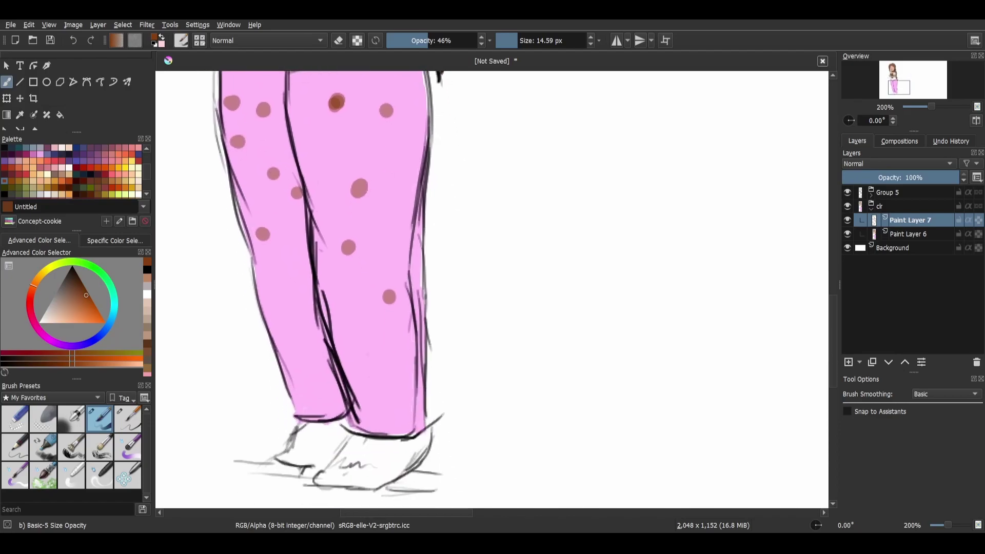
{"action": "left_click", "coordinate": [301, 274]}
{"action": "left_click", "coordinate": [279, 291]}
{"action": "left_click", "coordinate": [290, 341]}
{"action": "left_click", "coordinate": [316, 360]}
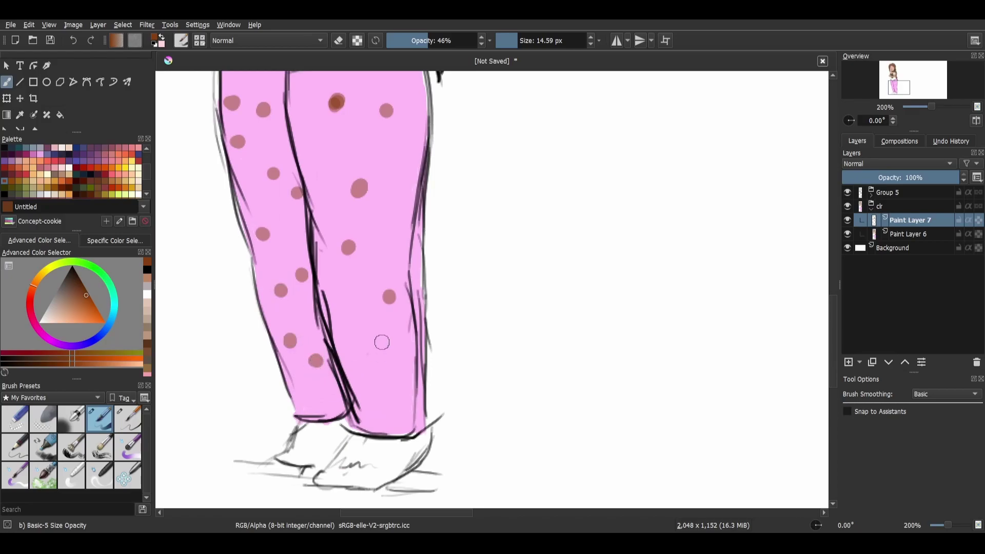
{"action": "left_click", "coordinate": [356, 320]}
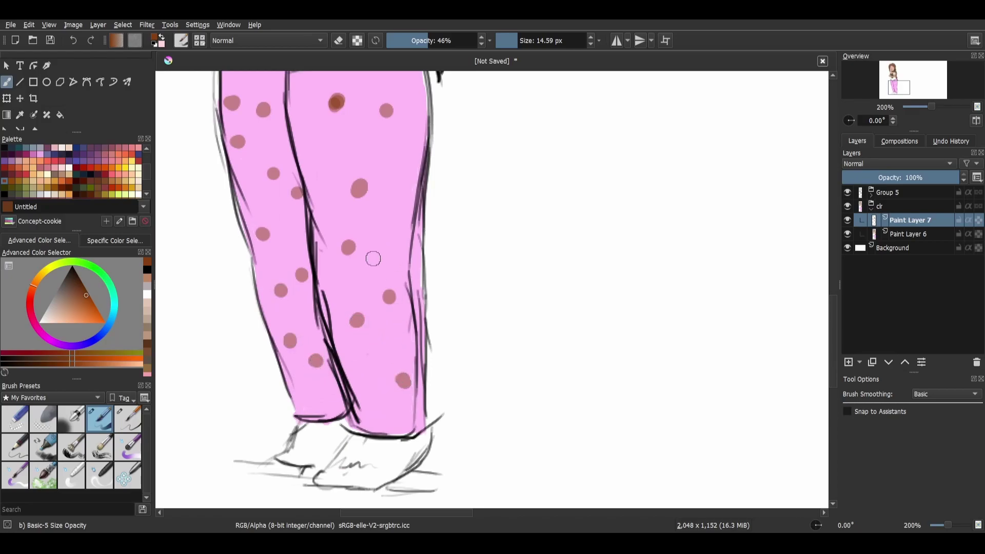
Step: Add two brown spots at the hip of the right-hand pant leg, near the tip of the hair
{"action": "left_click_drag", "start_coordinate": [364, 306], "coordinate": [351, 445]}
{"action": "left_click", "coordinate": [372, 190]}
{"action": "left_click", "coordinate": [404, 223]}
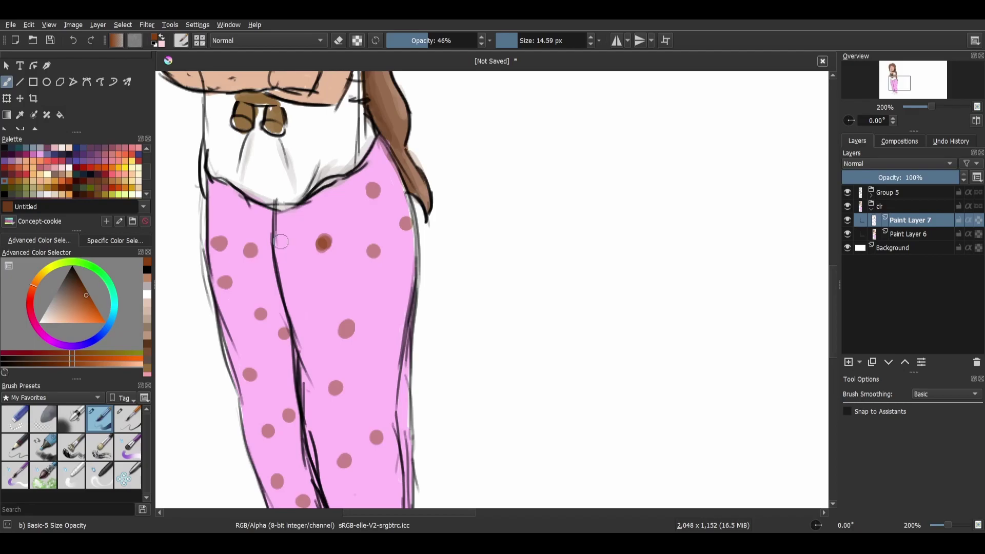
Step: Reduce the brush size to 8.56 px and add small round bear ears to the spots on the right-hand thigh
{"action": "key", "text": "ctrl+plus"}
{"action": "key", "text": "ctrl+plus"}
{"action": "key", "text": "ctrl+plus"}
{"action": "key", "text": "ctrl+plus"}
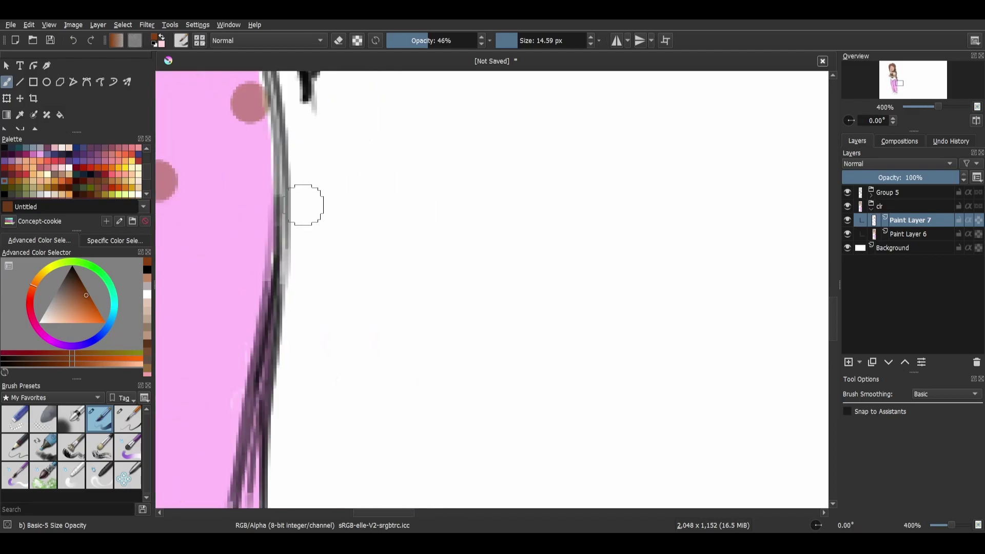
{"action": "left_click_drag", "start_coordinate": [298, 187], "coordinate": [427, 352]}
{"action": "left_click_drag", "start_coordinate": [267, 164], "coordinate": [392, 331]}
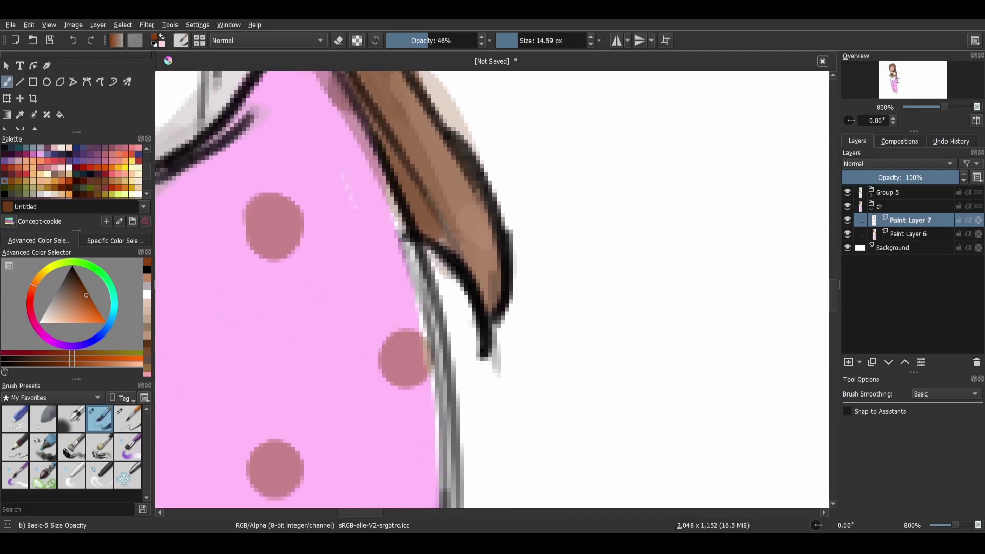
{"action": "left_click_drag", "start_coordinate": [228, 299], "coordinate": [389, 323]}
{"action": "scroll", "coordinate": [361, 301], "scroll_direction": "down", "scroll_amount": 3}
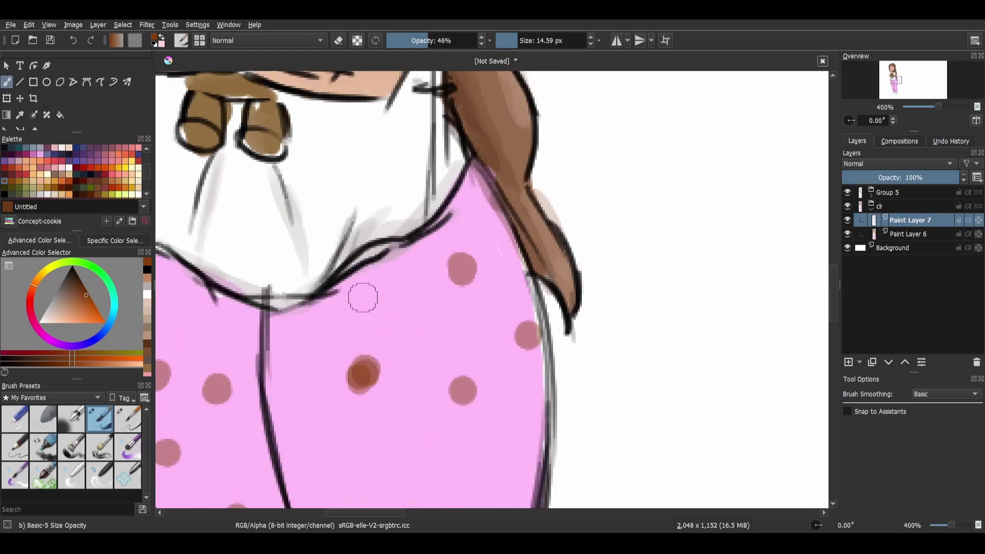
{"action": "left_click", "coordinate": [509, 40]}
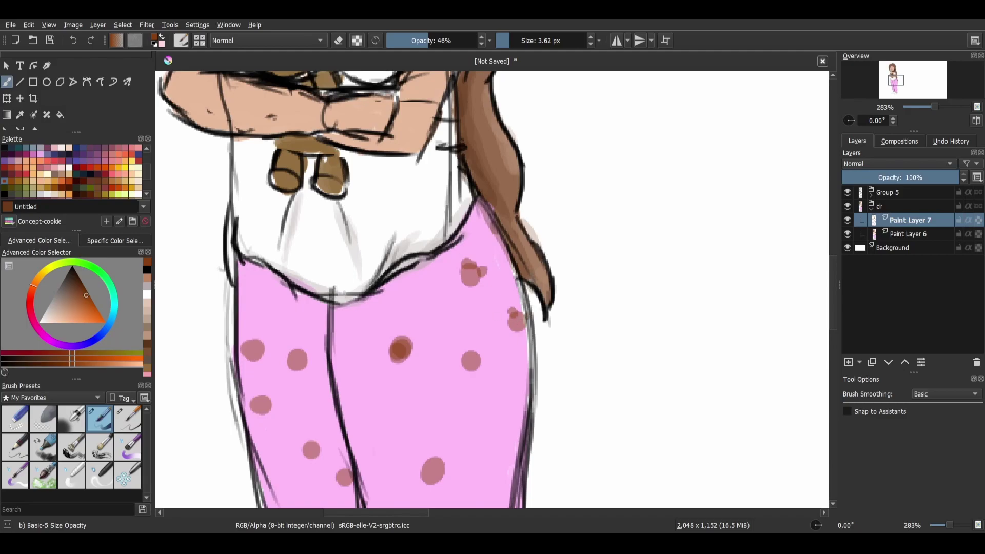
{"action": "key", "text": "bracketright"}
{"action": "key", "text": "bracketright"}
{"action": "left_click_drag", "start_coordinate": [466, 343], "coordinate": [469, 357]}
{"action": "key", "text": "ctrl+z"}
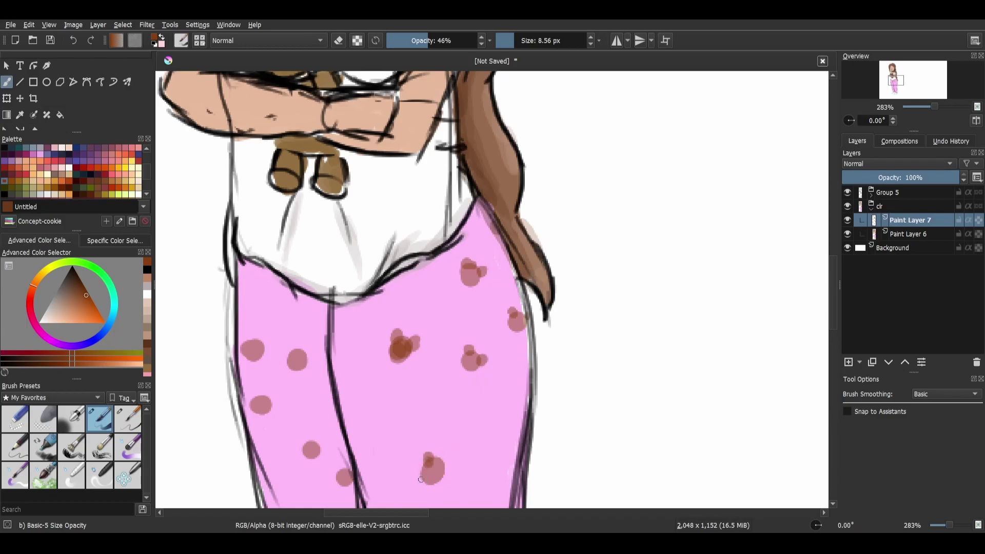
Step: Add small bear ears to the spots on the lower half of the right-hand pant leg
{"action": "scroll", "coordinate": [422, 460], "scroll_direction": "down", "scroll_amount": 5}
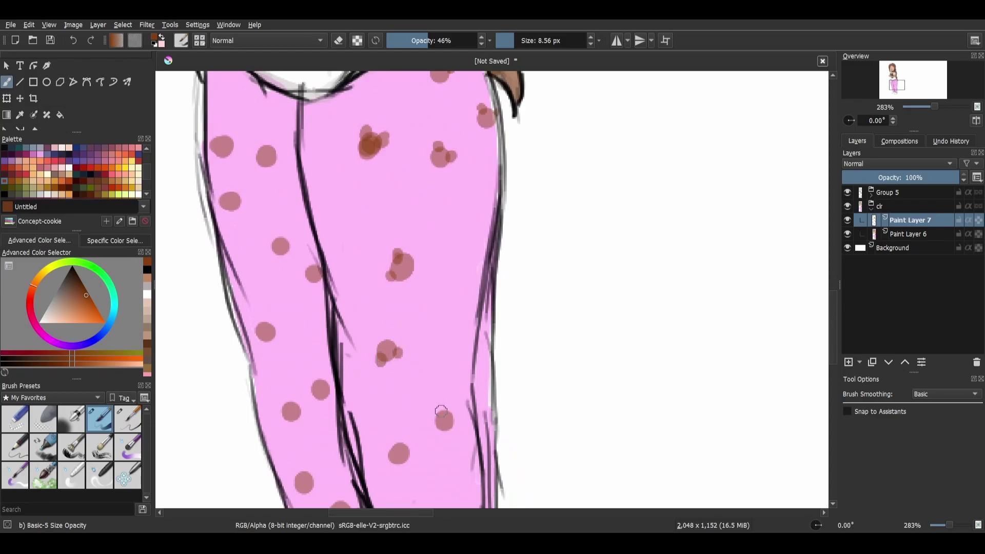
{"action": "left_click", "coordinate": [444, 412]}
{"action": "left_click", "coordinate": [435, 426]}
{"action": "mouse_move", "coordinate": [406, 455]}
{"action": "left_mouse_down"}
{"action": "mouse_move", "coordinate": [399, 439]}
{"action": "mouse_move", "coordinate": [420, 446]}
{"action": "mouse_move", "coordinate": [395, 296]}
{"action": "left_mouse_up"}
{"action": "left_click", "coordinate": [438, 370]}
{"action": "left_click", "coordinate": [434, 368]}
{"action": "left_click", "coordinate": [436, 369]}
{"action": "left_click", "coordinate": [433, 370]}
{"action": "left_click_drag", "start_coordinate": [421, 376], "coordinate": [420, 382]}
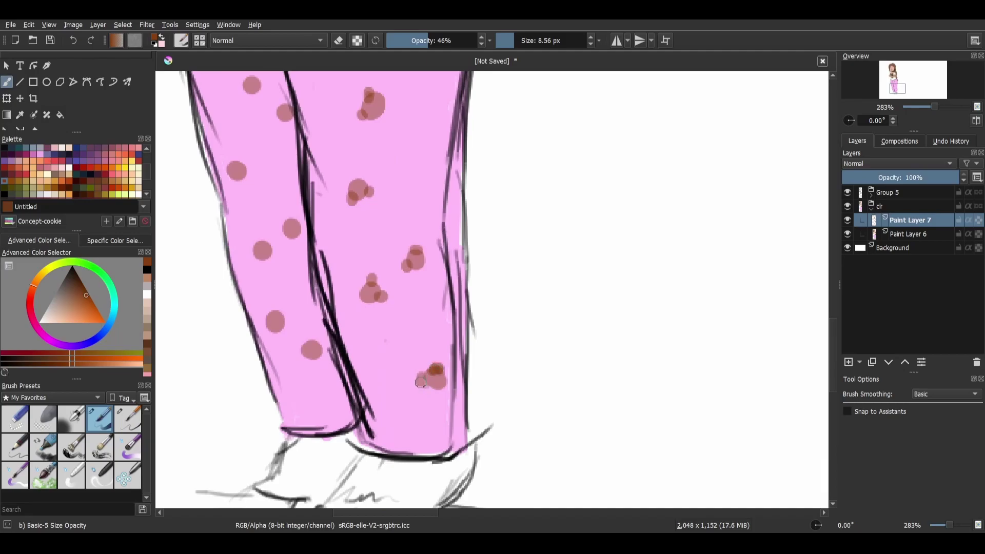
Step: Add small bear ears to the four lowest spots on the left-hand pant leg
{"action": "left_click", "coordinate": [320, 345]}
{"action": "left_click", "coordinate": [306, 336]}
{"action": "left_click", "coordinate": [310, 340]}
{"action": "left_click_drag", "start_coordinate": [272, 315], "coordinate": [283, 307]}
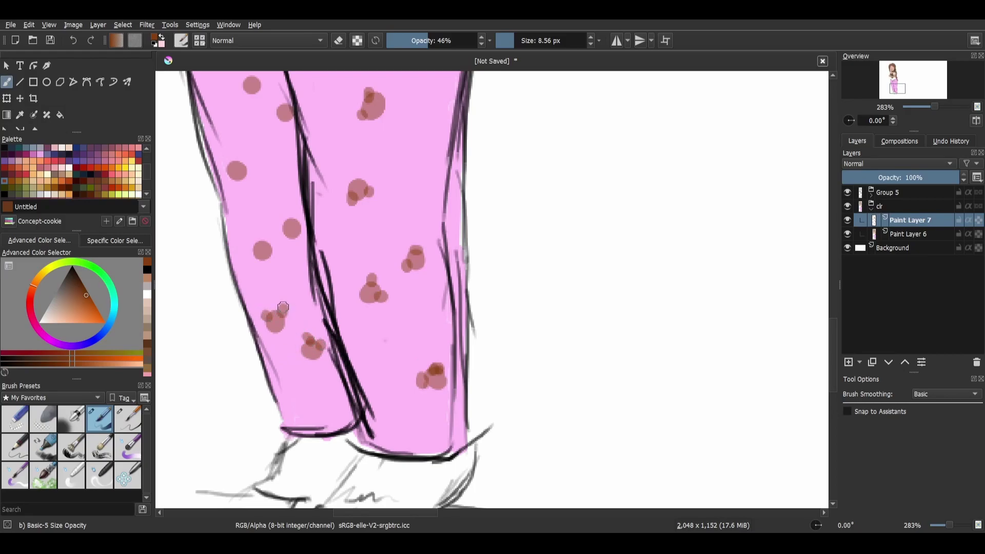
{"action": "left_click_drag", "start_coordinate": [257, 254], "coordinate": [268, 260]}
{"action": "left_click_drag", "start_coordinate": [300, 227], "coordinate": [302, 225]}
{"action": "left_click", "coordinate": [294, 219]}
{"action": "left_click", "coordinate": [295, 214]}
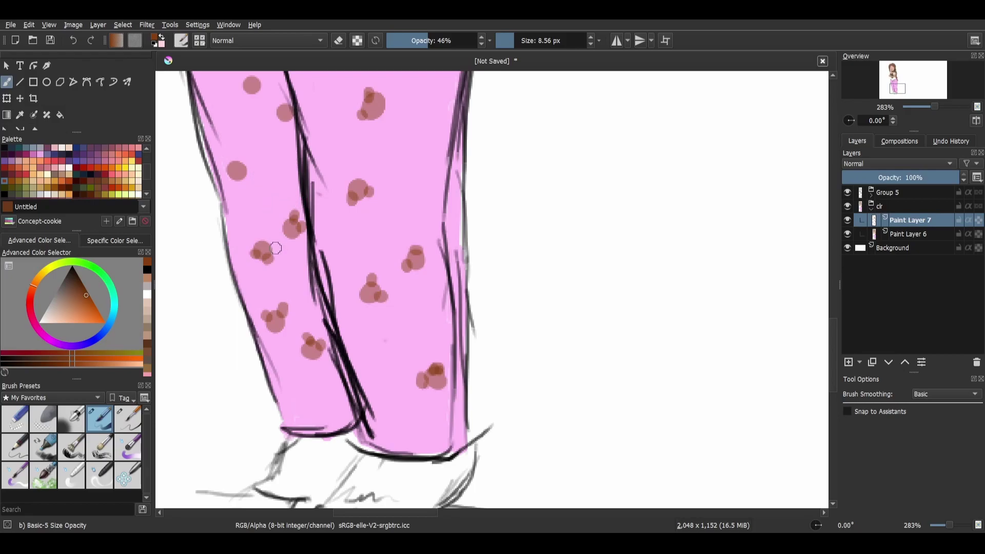
Step: Add small bear ears to the spots around the knee and mid-thigh of the left-hand pant leg
{"action": "scroll", "coordinate": [277, 248], "scroll_direction": "up", "scroll_amount": 3}
{"action": "left_click", "coordinate": [249, 289]}
{"action": "left_click", "coordinate": [261, 283]}
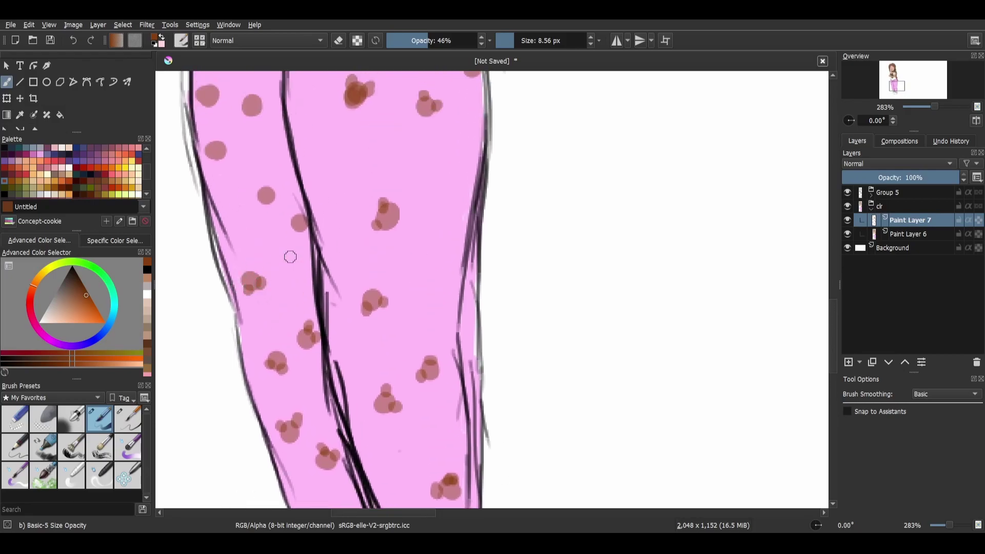
{"action": "left_click", "coordinate": [294, 217]}
{"action": "left_click", "coordinate": [259, 199]}
{"action": "left_click", "coordinate": [268, 208]}
Step: Add small bear ears to the three top spots on the left-hand thigh
{"action": "left_click_drag", "start_coordinate": [263, 220], "coordinate": [306, 353]}
{"action": "left_click", "coordinate": [257, 275]}
{"action": "left_click", "coordinate": [271, 287]}
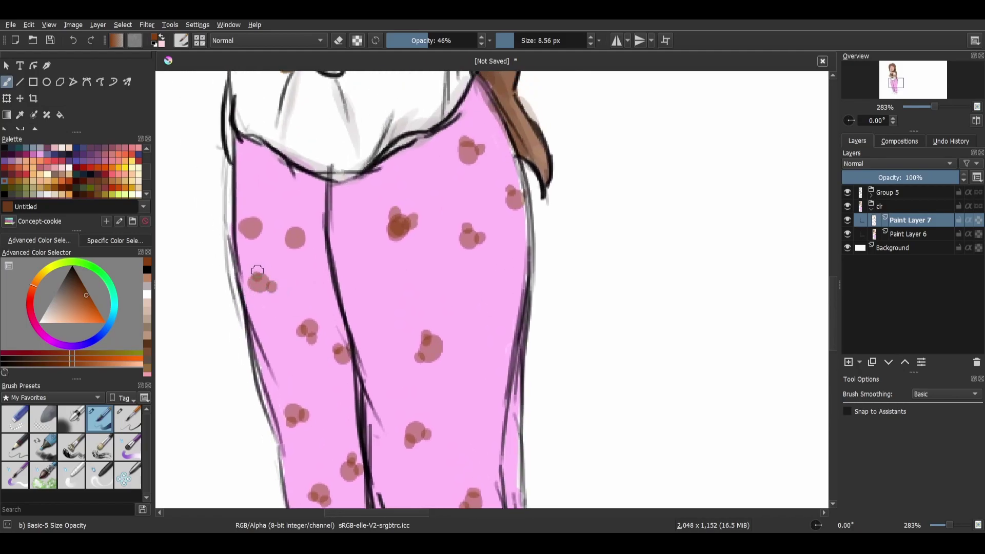
{"action": "left_click", "coordinate": [253, 216]}
{"action": "left_click", "coordinate": [262, 234]}
{"action": "left_click", "coordinate": [293, 227]}
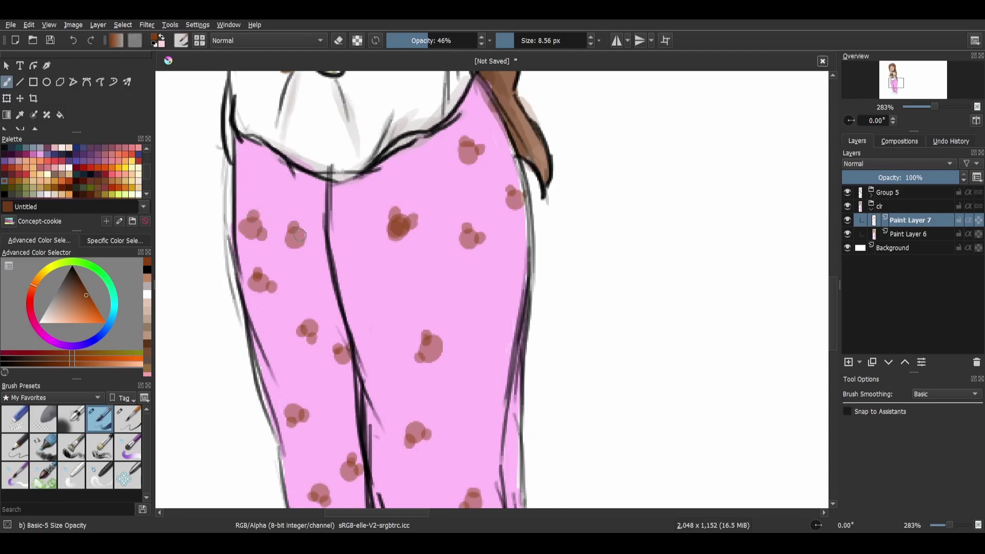
Step: Switch to black, reduce the brush size to 1.96 px, and draw tiny faces on the bear spots of the left-hand pant leg
{"action": "key", "text": "d"}
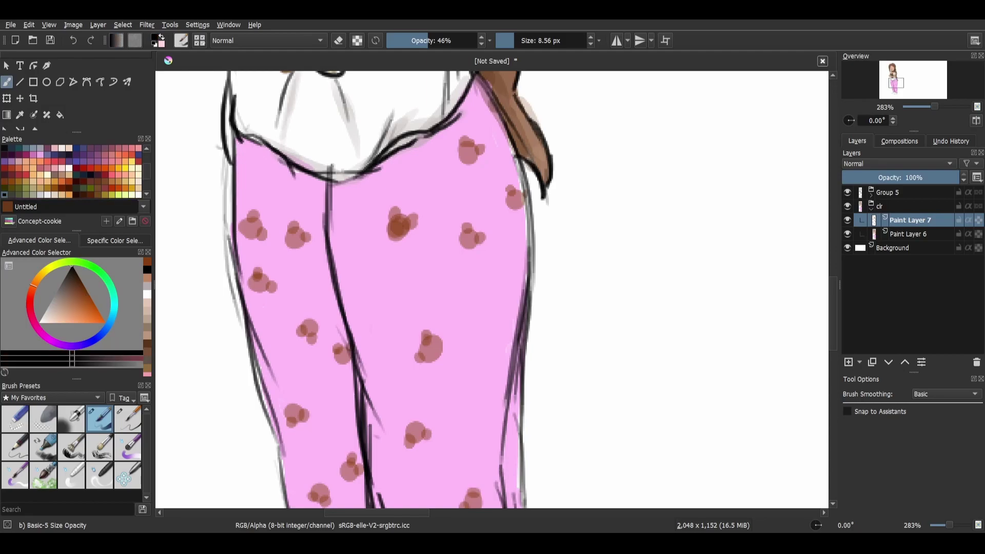
{"action": "left_click", "coordinate": [252, 223]}
{"action": "key", "text": "ctrl+z"}
{"action": "left_click", "coordinate": [506, 41]}
{"action": "left_click_drag", "start_coordinate": [336, 393], "coordinate": [297, 303]}
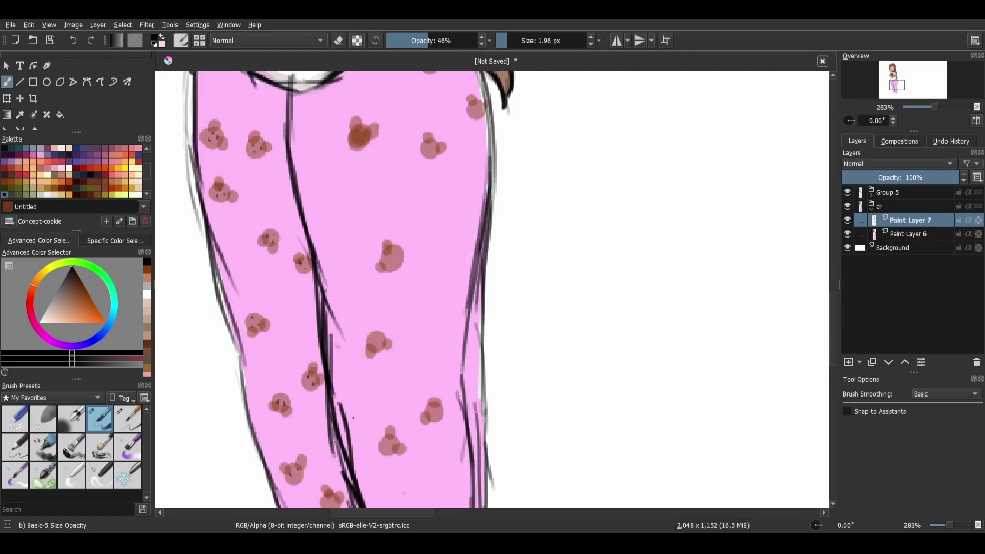
Step: Draw tiny black faces on the bear spots of the right-hand pant leg, from ankle up to the hip
{"action": "left_click_drag", "start_coordinate": [346, 491], "coordinate": [310, 363]}
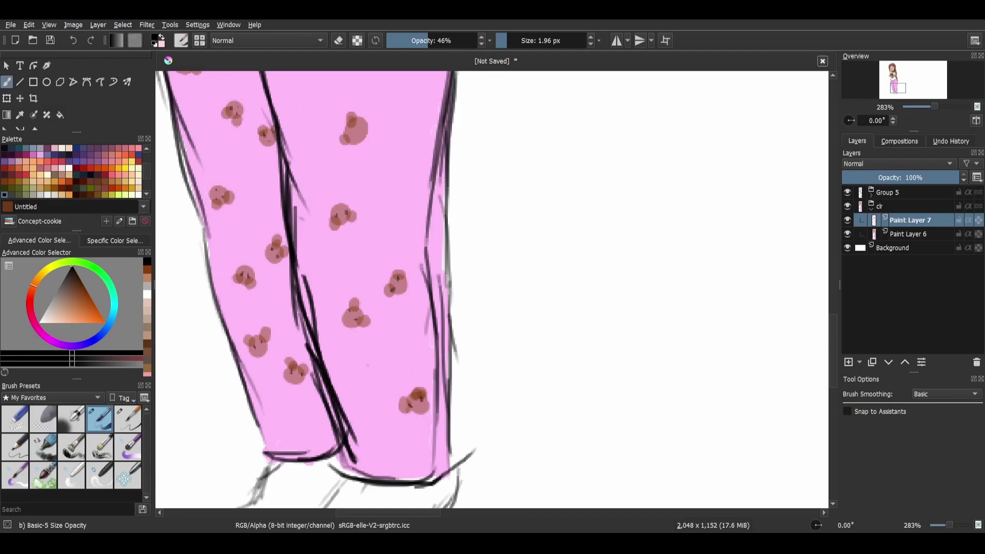
{"action": "scroll", "coordinate": [492, 290], "scroll_direction": "up", "scroll_amount": 5}
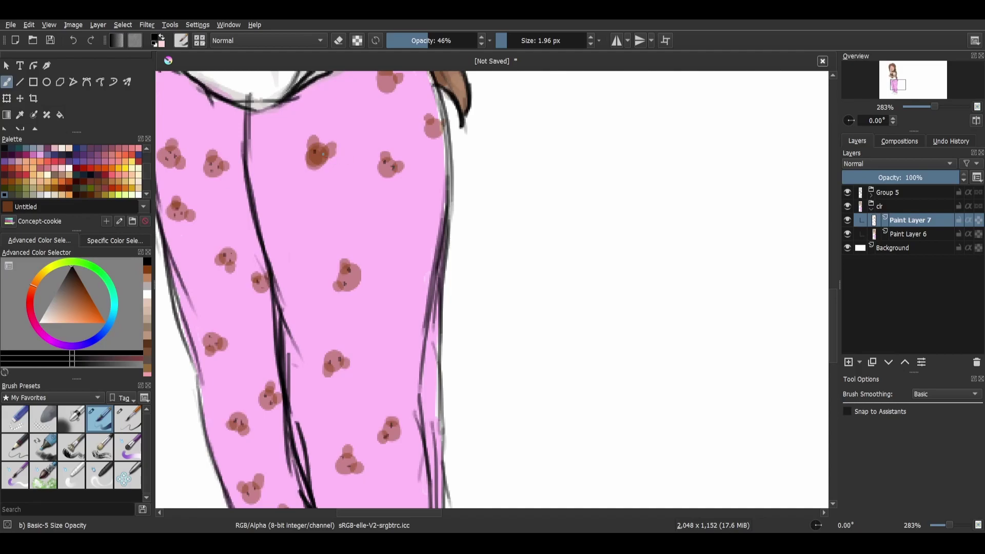
{"action": "left_click_drag", "start_coordinate": [417, 129], "coordinate": [401, 188]}
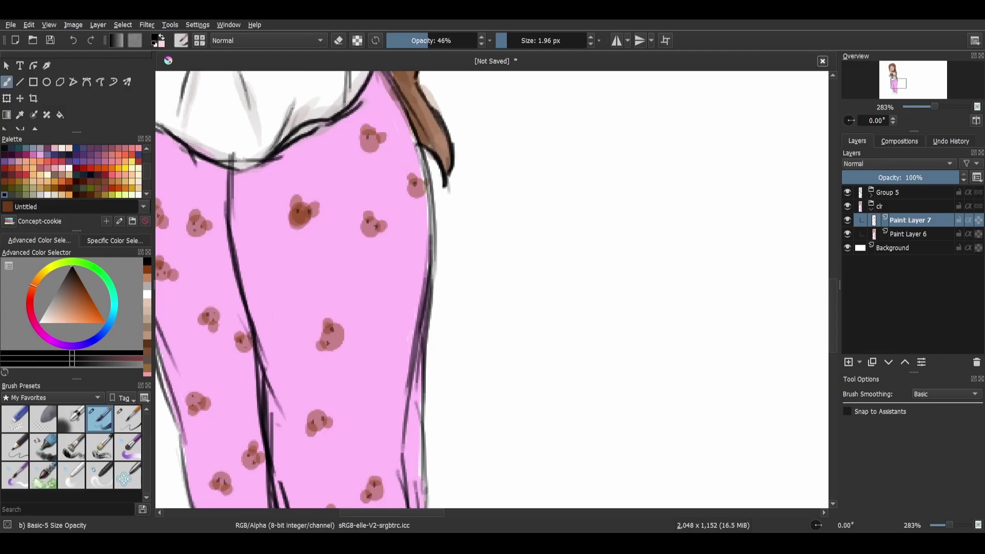
Step: Add a new layer directly beneath the bear-face layer, sample the pants' pink, and set the brush size to 90.44 px
{"action": "key", "text": "ctrl+minus"}
{"action": "key", "text": "ctrl+minus"}
{"action": "key", "text": "ctrl+minus"}
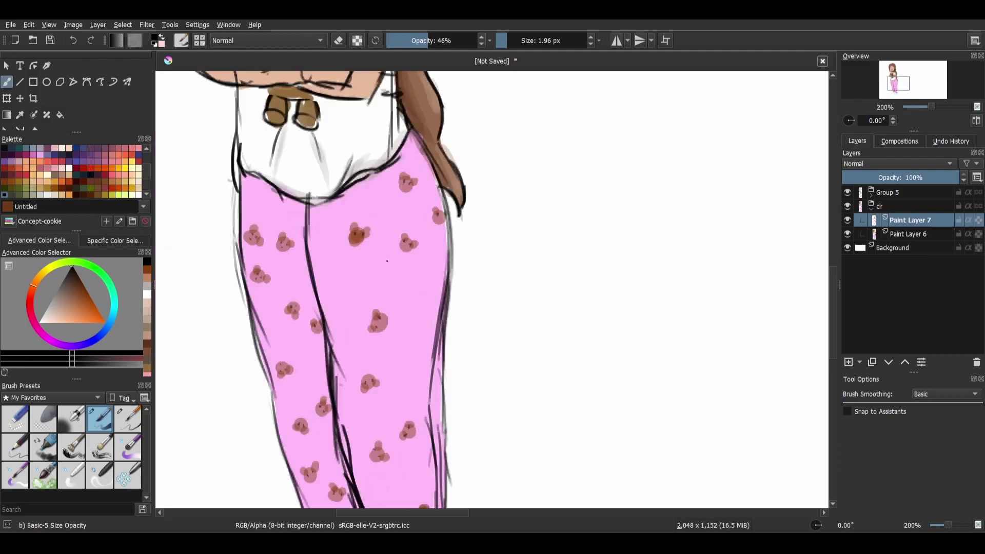
{"action": "left_click_drag", "start_coordinate": [389, 258], "coordinate": [392, 312]}
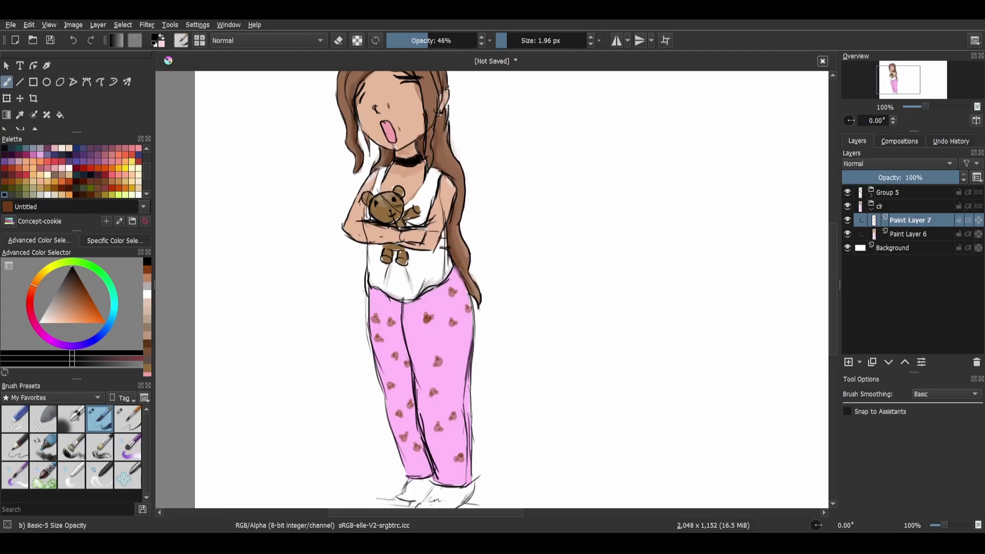
{"action": "key", "text": "Insert"}
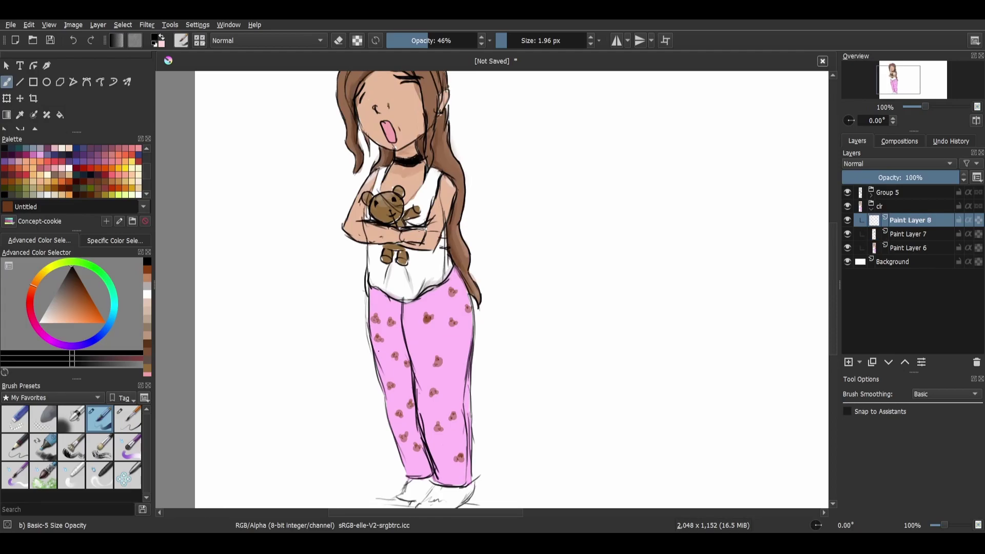
{"action": "left_click", "coordinate": [464, 365], "text": "ctrl"}
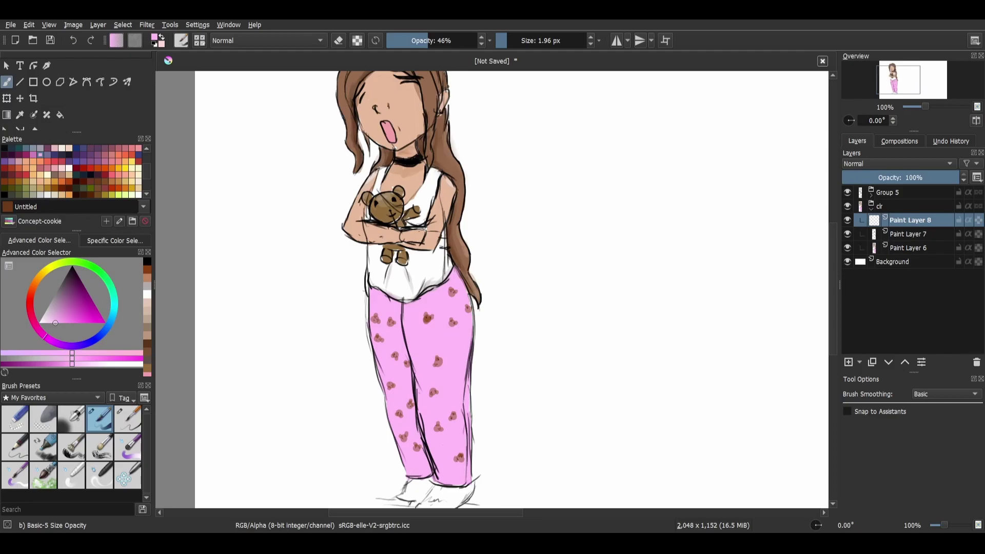
{"action": "left_click_drag", "start_coordinate": [498, 40], "coordinate": [536, 40]}
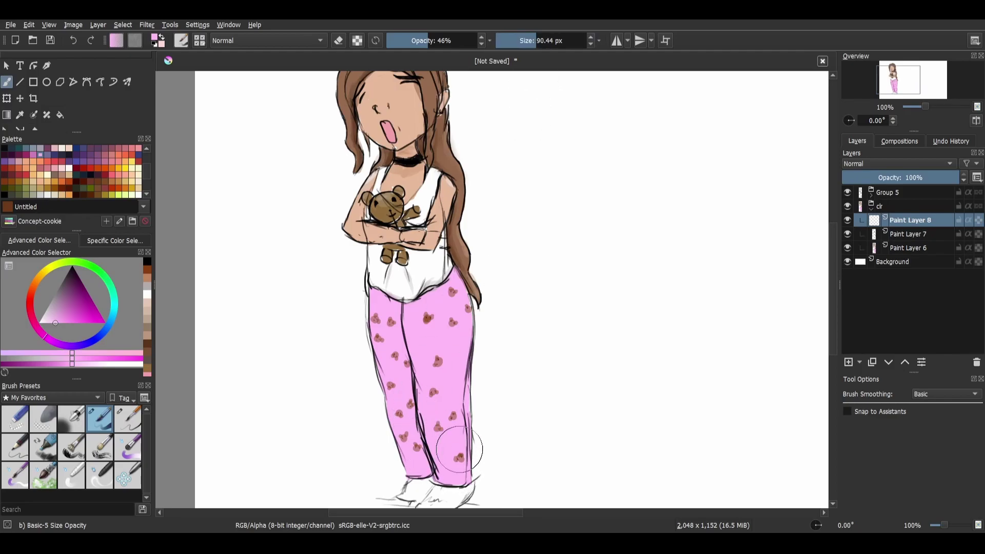
{"action": "left_click_drag", "start_coordinate": [458, 443], "coordinate": [469, 457]}
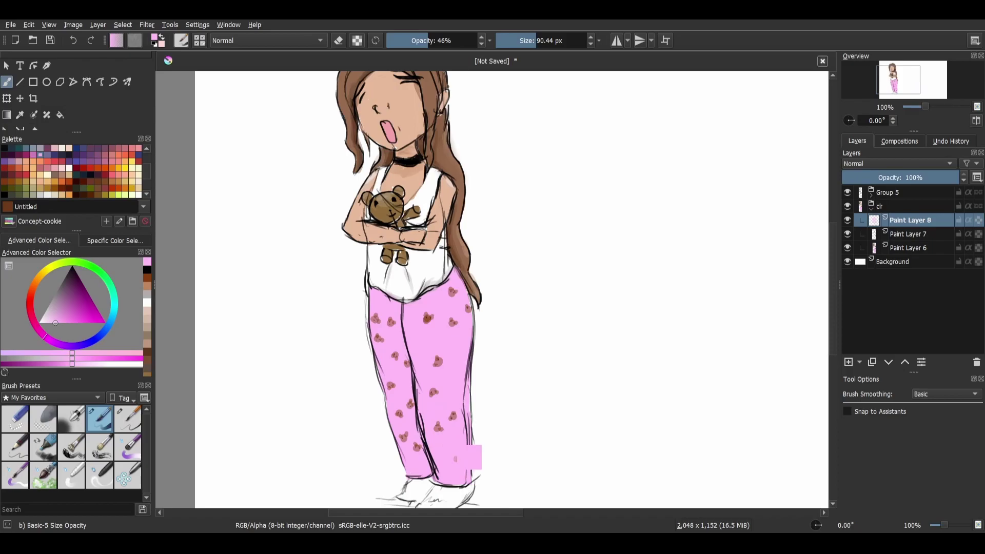
{"action": "key", "text": "ctrl+z"}
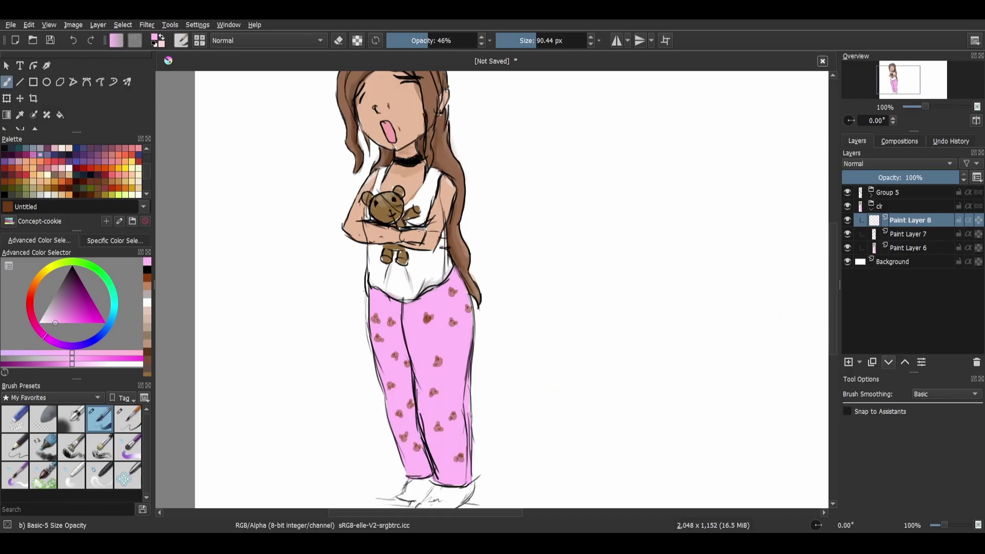
{"action": "left_click", "coordinate": [888, 362]}
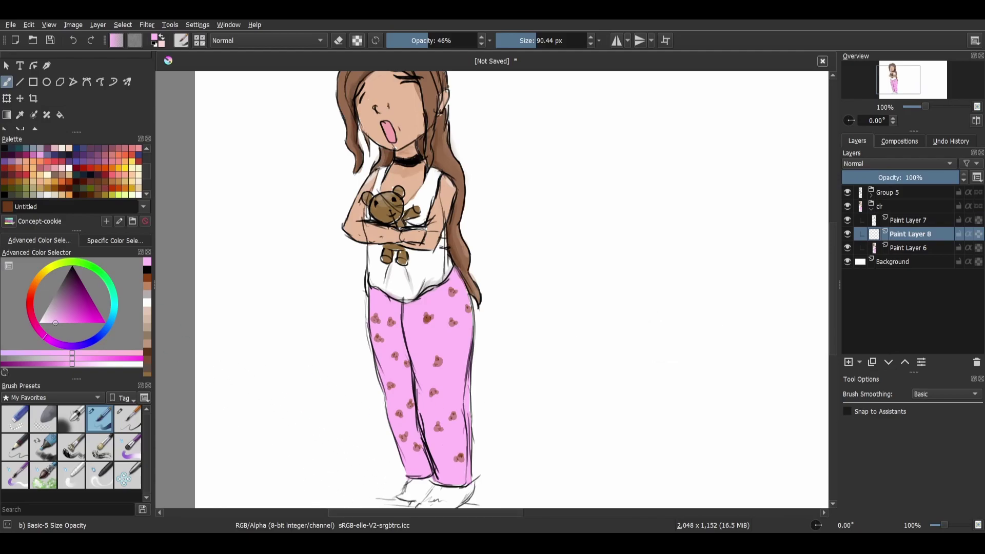
Step: Choose a darker magenta-pink and shade the pants along the inner legs, the outer right-hand edge and the hems
{"action": "left_click", "coordinate": [67, 317]}
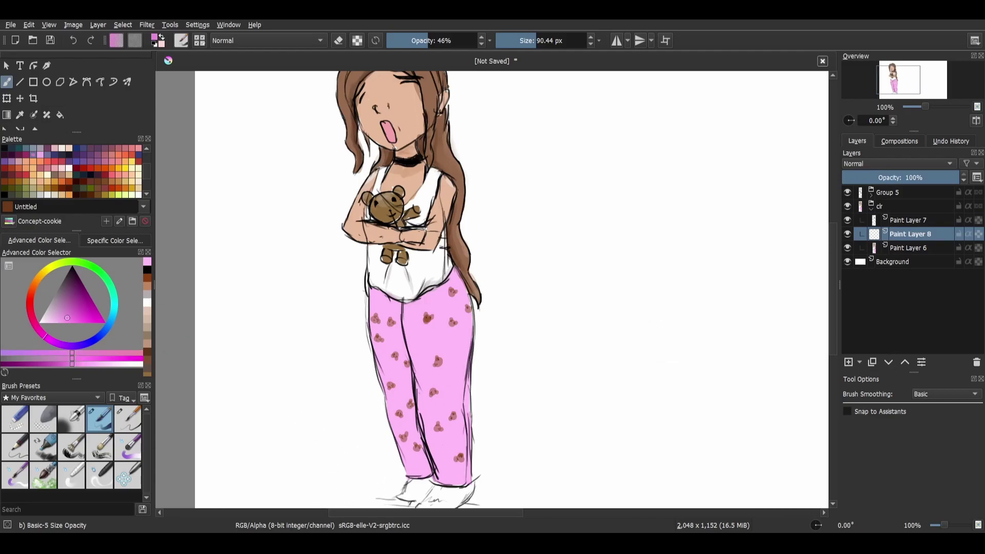
{"action": "left_click", "coordinate": [74, 312]}
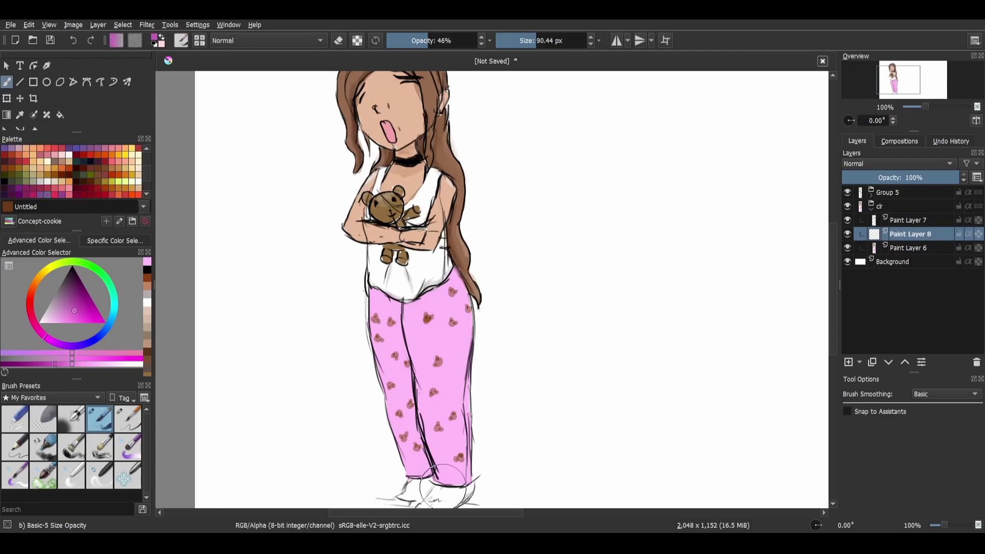
{"action": "left_click_drag", "start_coordinate": [427, 461], "coordinate": [426, 406]}
{"action": "left_click_drag", "start_coordinate": [456, 474], "coordinate": [457, 391]}
{"action": "left_click_drag", "start_coordinate": [467, 339], "coordinate": [466, 420]}
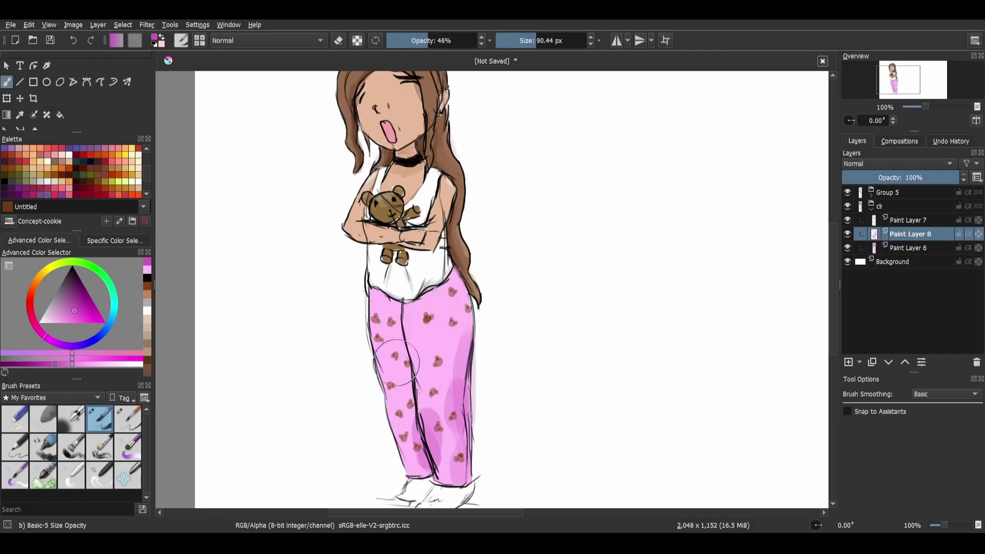
{"action": "left_click_drag", "start_coordinate": [417, 378], "coordinate": [427, 430]}
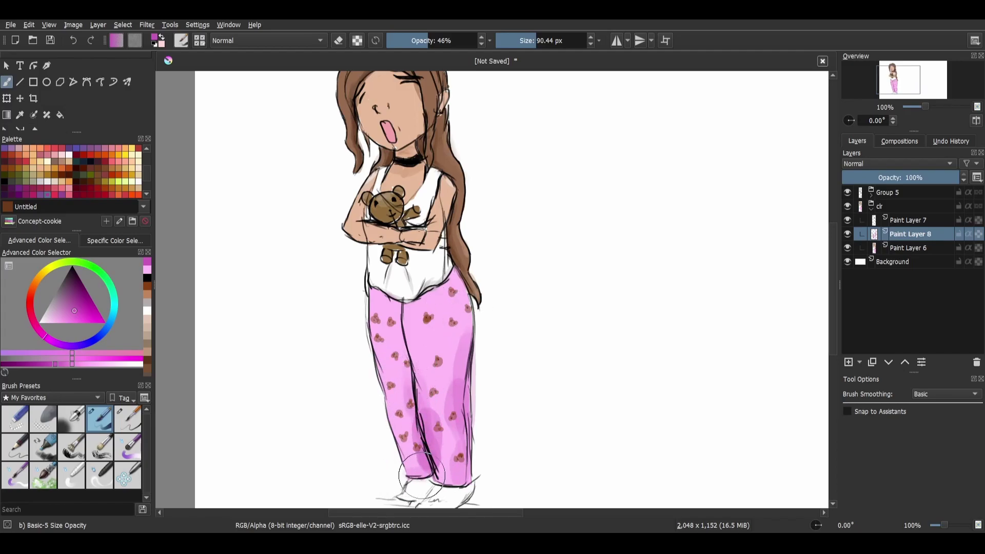
{"action": "left_click_drag", "start_coordinate": [418, 480], "coordinate": [474, 479]}
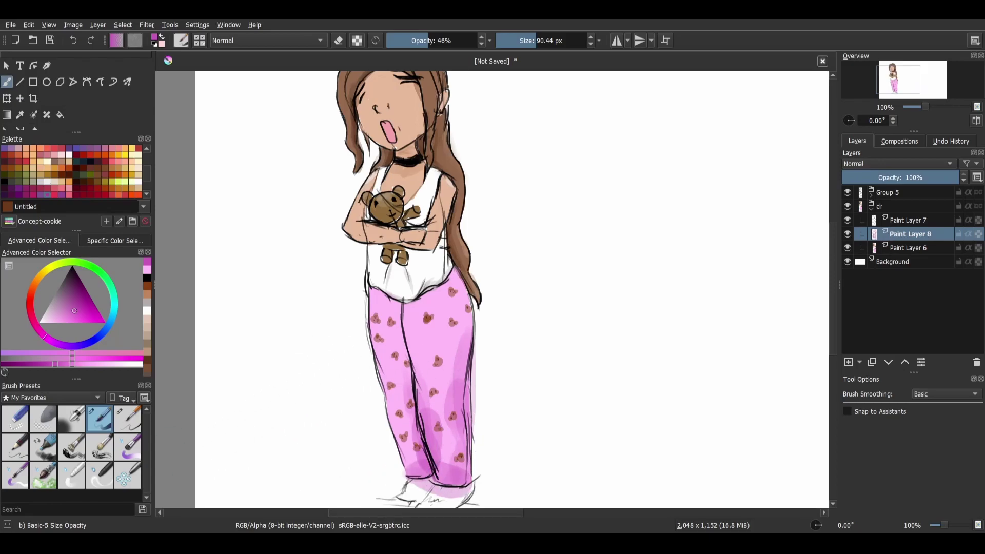
Step: Soften the pants shading on both legs with the Blender Basic brush at 50 px
{"action": "left_click", "coordinate": [71, 474]}
{"action": "mouse_move", "coordinate": [466, 481]}
{"action": "left_mouse_down"}
{"action": "mouse_move", "coordinate": [453, 314]}
{"action": "mouse_move", "coordinate": [470, 377]}
{"action": "mouse_move", "coordinate": [468, 319]}
{"action": "mouse_move", "coordinate": [466, 397]}
{"action": "mouse_move", "coordinate": [479, 399]}
{"action": "mouse_move", "coordinate": [446, 496]}
{"action": "mouse_move", "coordinate": [430, 468]}
{"action": "mouse_move", "coordinate": [399, 319]}
{"action": "mouse_move", "coordinate": [437, 446]}
{"action": "mouse_move", "coordinate": [428, 398]}
{"action": "mouse_move", "coordinate": [435, 497]}
{"action": "left_mouse_up"}
{"action": "mouse_move", "coordinate": [389, 434]}
{"action": "left_mouse_down"}
{"action": "mouse_move", "coordinate": [406, 463]}
{"action": "mouse_move", "coordinate": [435, 455]}
{"action": "mouse_move", "coordinate": [410, 466]}
{"action": "mouse_move", "coordinate": [417, 471]}
{"action": "mouse_move", "coordinate": [389, 405]}
{"action": "mouse_move", "coordinate": [420, 412]}
{"action": "mouse_move", "coordinate": [390, 319]}
{"action": "mouse_move", "coordinate": [403, 374]}
{"action": "mouse_move", "coordinate": [427, 375]}
{"action": "mouse_move", "coordinate": [439, 442]}
{"action": "mouse_move", "coordinate": [415, 311]}
{"action": "mouse_move", "coordinate": [437, 449]}
{"action": "mouse_move", "coordinate": [416, 332]}
{"action": "mouse_move", "coordinate": [443, 456]}
{"action": "mouse_move", "coordinate": [470, 473]}
{"action": "mouse_move", "coordinate": [439, 444]}
{"action": "mouse_move", "coordinate": [461, 396]}
{"action": "mouse_move", "coordinate": [463, 348]}
{"action": "mouse_move", "coordinate": [455, 366]}
{"action": "mouse_move", "coordinate": [454, 347]}
{"action": "mouse_move", "coordinate": [468, 292]}
{"action": "left_mouse_up"}
{"action": "left_click_drag", "start_coordinate": [441, 512], "coordinate": [426, 513]}
{"action": "mouse_move", "coordinate": [462, 483]}
{"action": "left_mouse_down"}
{"action": "mouse_move", "coordinate": [499, 495]}
{"action": "mouse_move", "coordinate": [513, 489]}
{"action": "mouse_move", "coordinate": [520, 458]}
{"action": "mouse_move", "coordinate": [483, 499]}
{"action": "mouse_move", "coordinate": [479, 481]}
{"action": "mouse_move", "coordinate": [483, 457]}
{"action": "mouse_move", "coordinate": [514, 501]}
{"action": "mouse_move", "coordinate": [492, 419]}
{"action": "mouse_move", "coordinate": [470, 477]}
{"action": "left_mouse_up"}
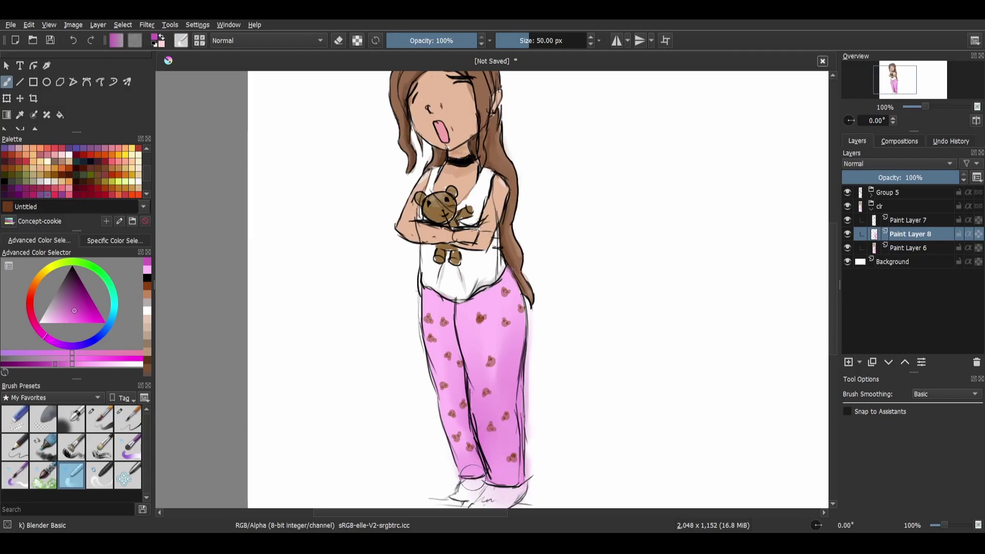
{"action": "mouse_move", "coordinate": [460, 262]}
{"action": "left_mouse_down"}
{"action": "mouse_move", "coordinate": [386, 421]}
{"action": "mouse_move", "coordinate": [389, 320]}
{"action": "left_mouse_up"}
{"action": "left_click_drag", "start_coordinate": [444, 346], "coordinate": [470, 351]}
Step: Select white and add a new paint layer directly above the Background layer
{"action": "scroll", "coordinate": [511, 376], "scroll_direction": "down", "scroll_amount": 1}
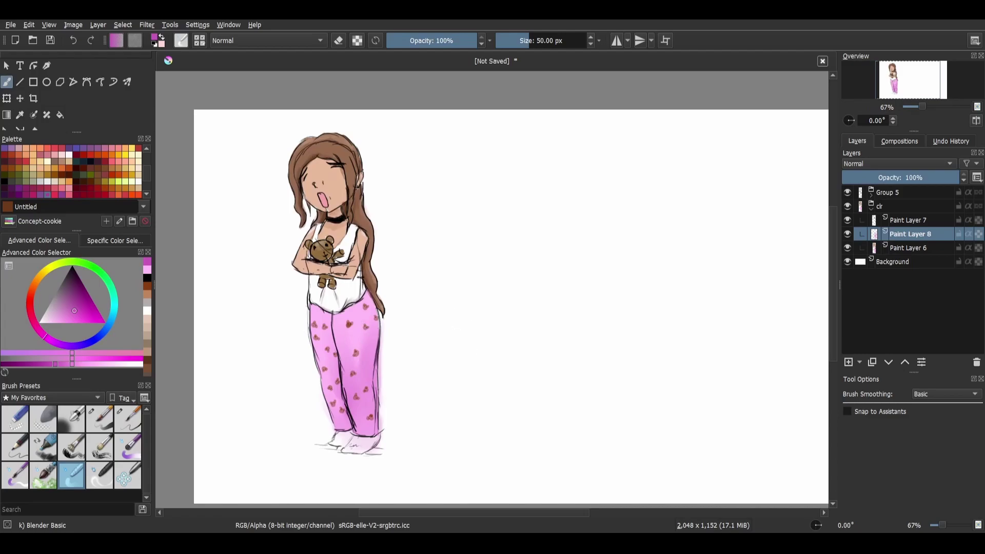
{"action": "key", "text": "minus"}
{"action": "key", "text": "minus"}
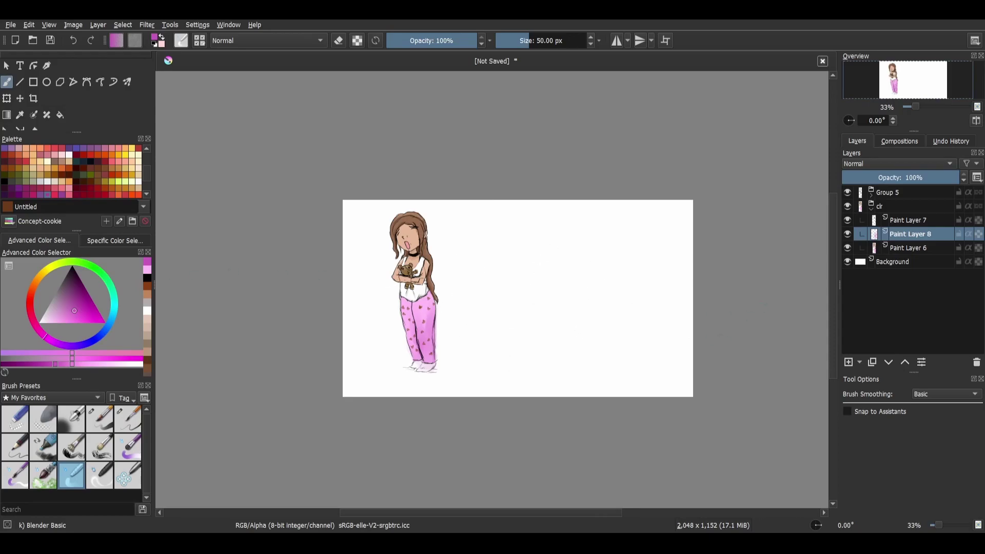
{"action": "left_click", "coordinate": [39, 322]}
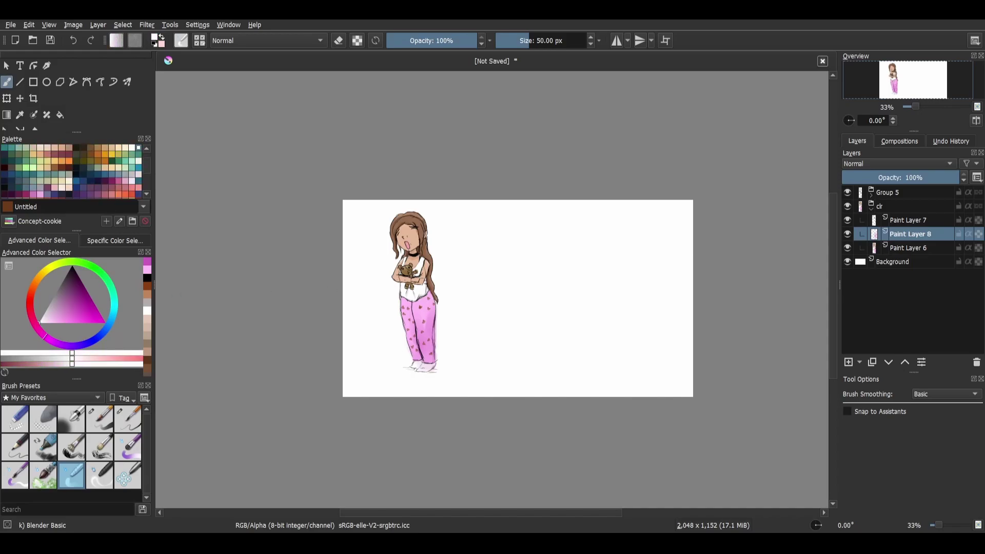
{"action": "left_click", "coordinate": [903, 262]}
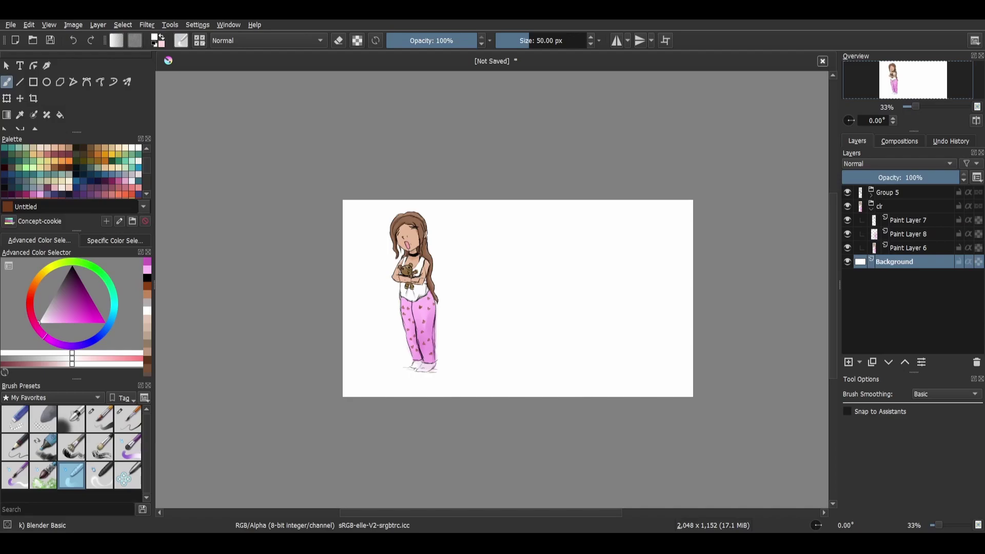
{"action": "key", "text": "Insert"}
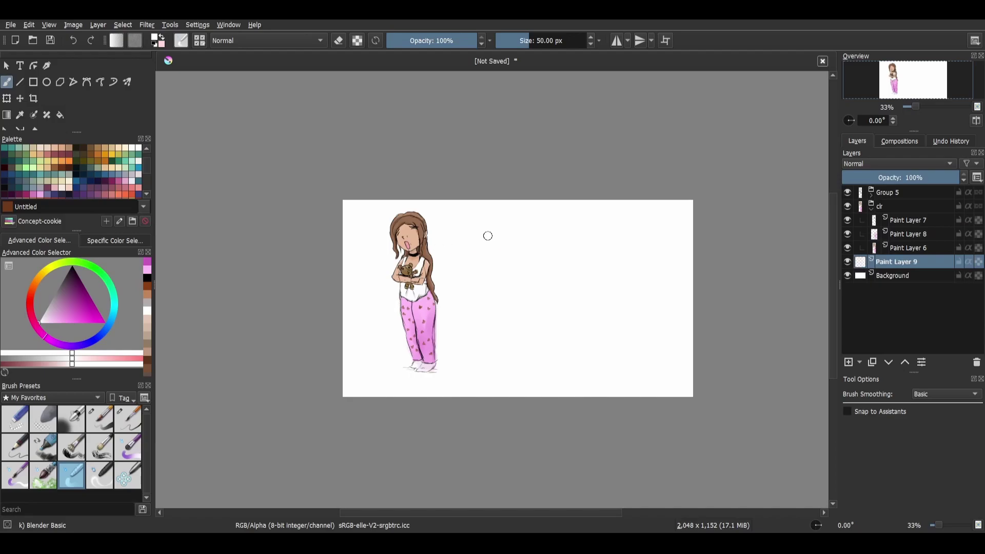
{"action": "left_click", "coordinate": [460, 229]}
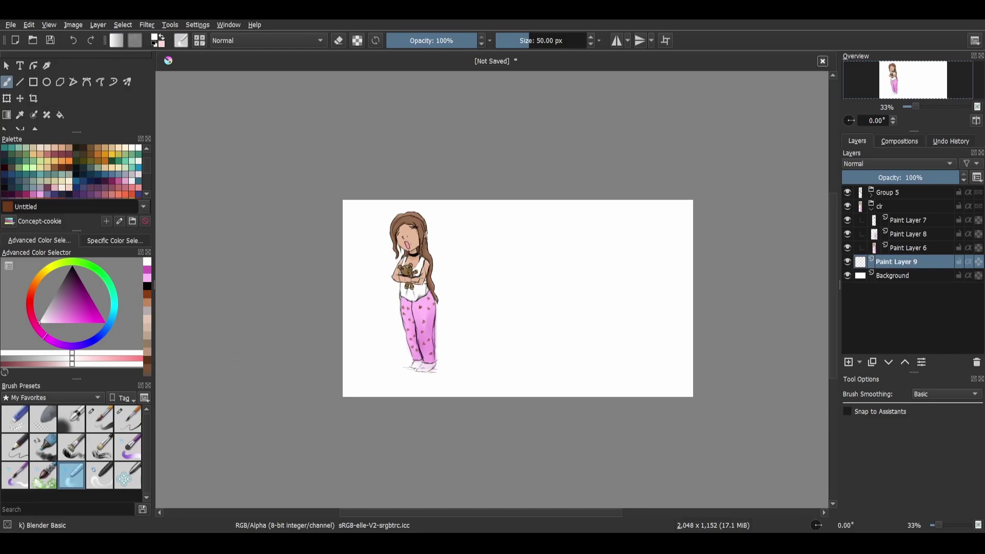
Step: Paint two light grey vertical bands behind the girl with the Basic-5 Size Opacity brush at 46% opacity and 90.44 px
{"action": "left_click", "coordinate": [49, 305]}
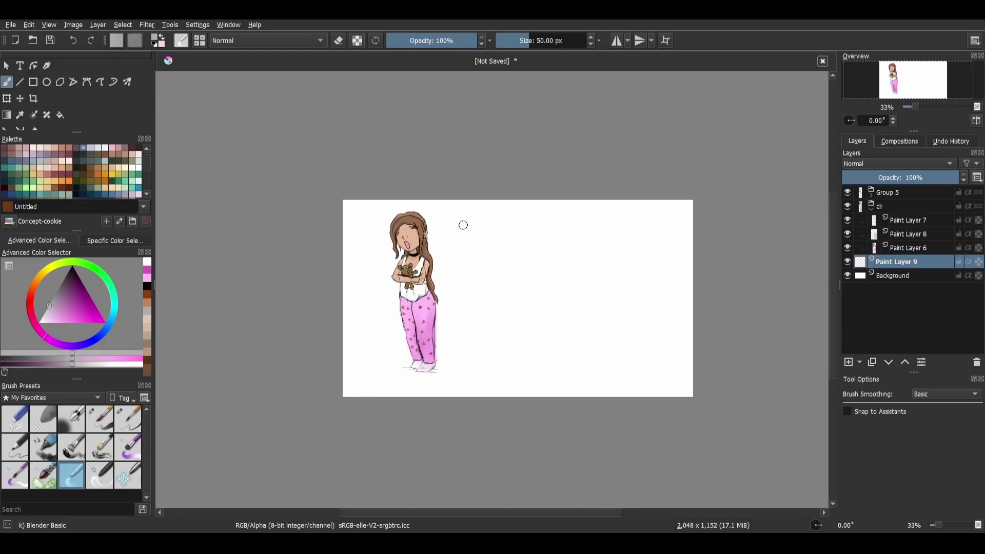
{"action": "left_click", "coordinate": [460, 307]}
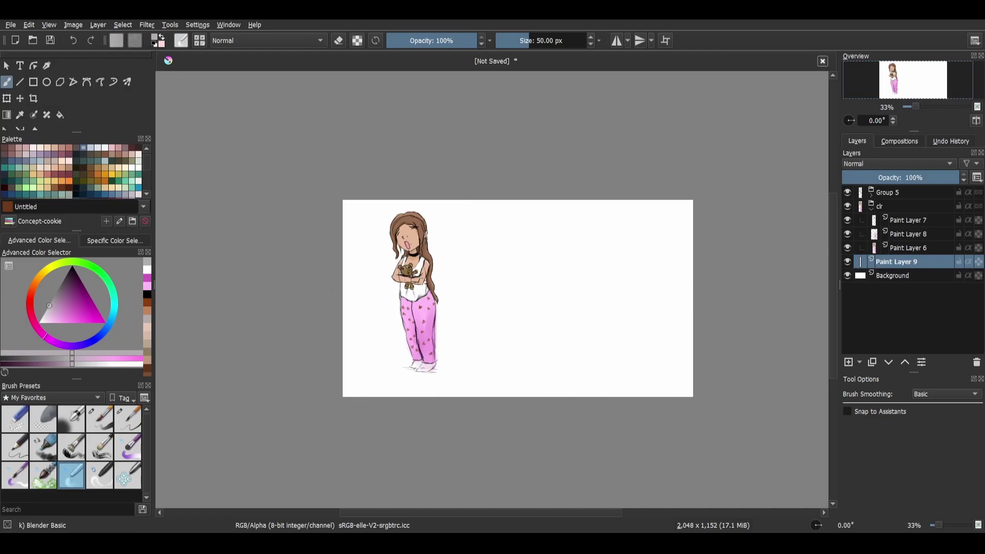
{"action": "left_click", "coordinate": [100, 419]}
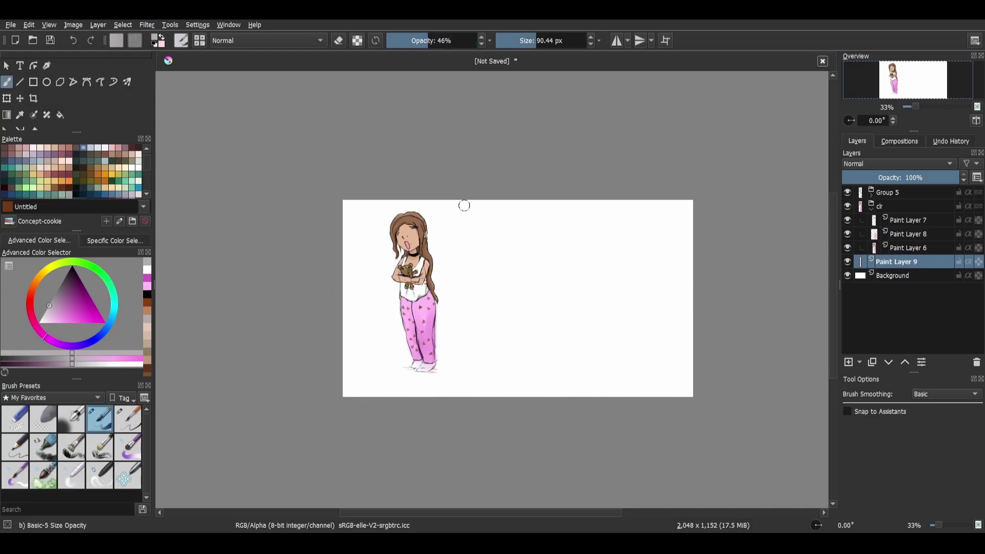
{"action": "left_click_drag", "start_coordinate": [464, 198], "coordinate": [470, 300]}
{"action": "left_click_drag", "start_coordinate": [469, 235], "coordinate": [468, 329]}
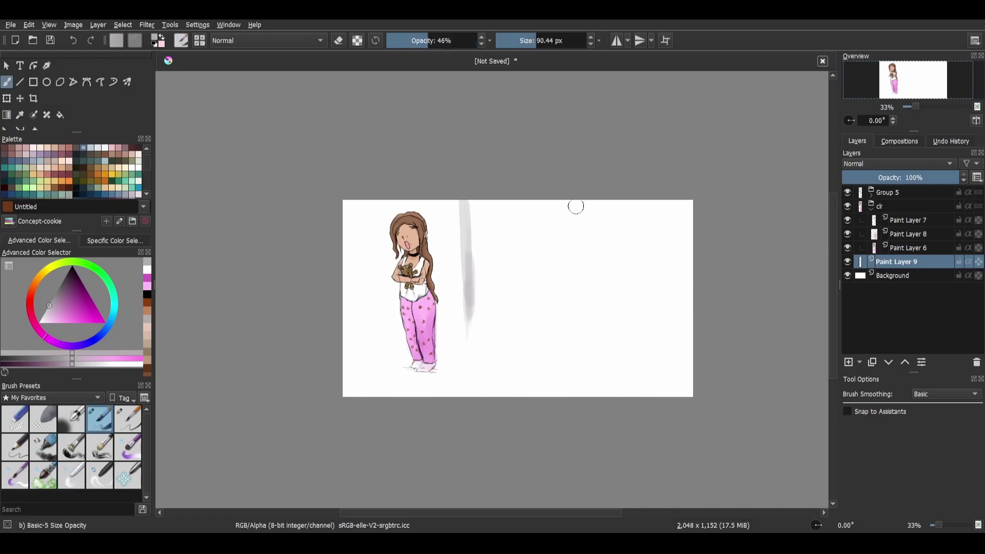
{"action": "left_click_drag", "start_coordinate": [559, 200], "coordinate": [567, 338]}
{"action": "left_click_drag", "start_coordinate": [558, 261], "coordinate": [553, 309]}
{"action": "left_click_drag", "start_coordinate": [468, 315], "coordinate": [470, 355]}
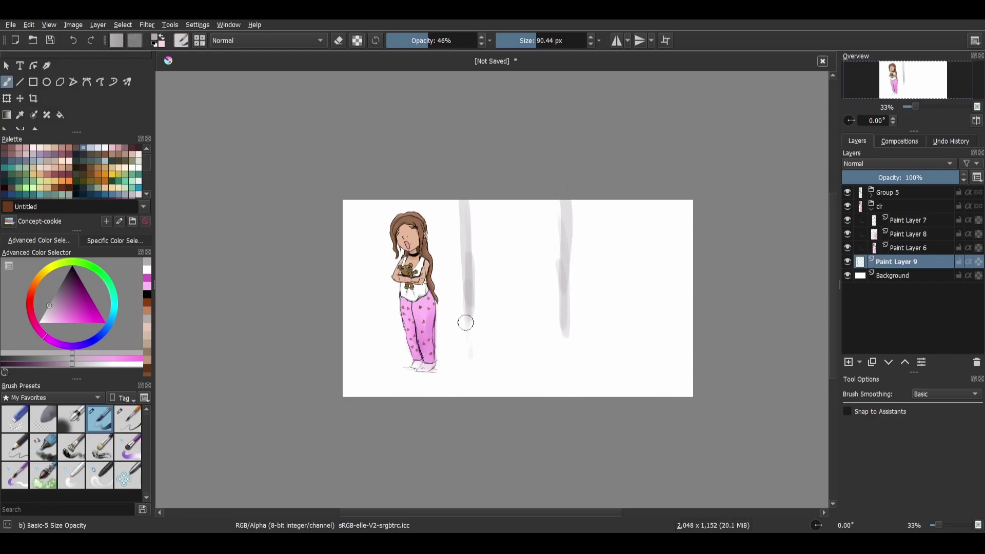
{"action": "left_click_drag", "start_coordinate": [484, 215], "coordinate": [467, 206]}
{"action": "left_click_drag", "start_coordinate": [567, 321], "coordinate": [564, 360]}
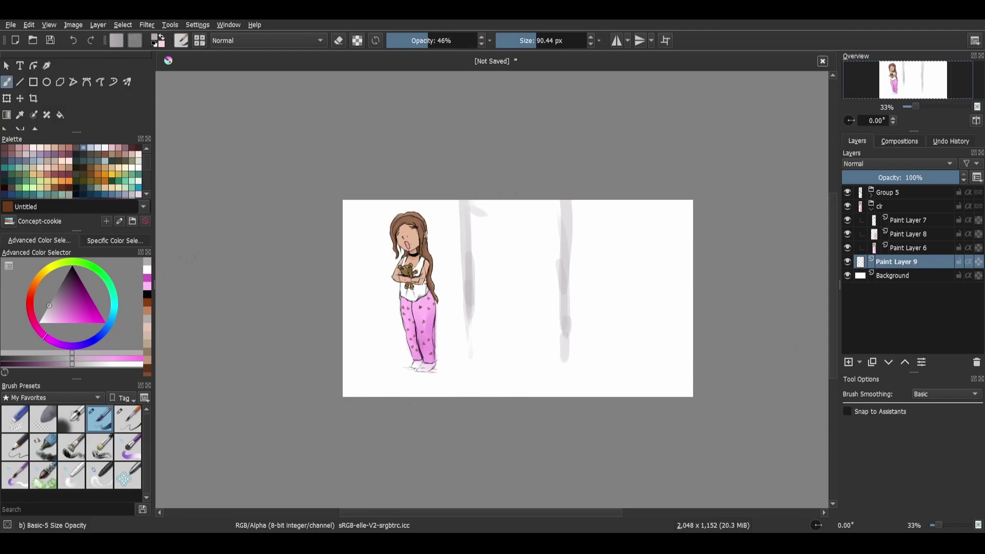
Step: Paint a pale beige floor along the canvas's lower edge, plus a translucent dark shadow beneath the girl's feet
{"action": "left_click", "coordinate": [45, 269]}
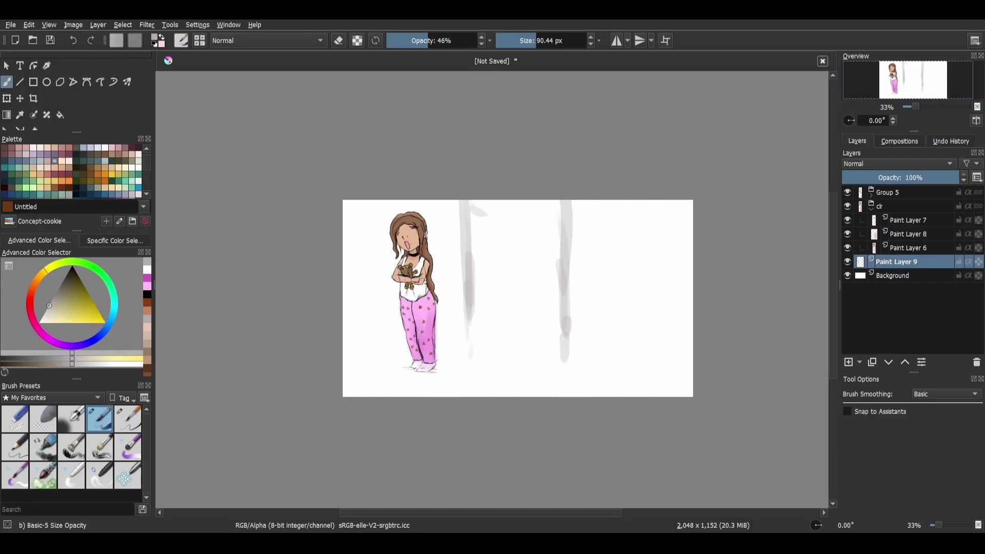
{"action": "left_click", "coordinate": [39, 275]}
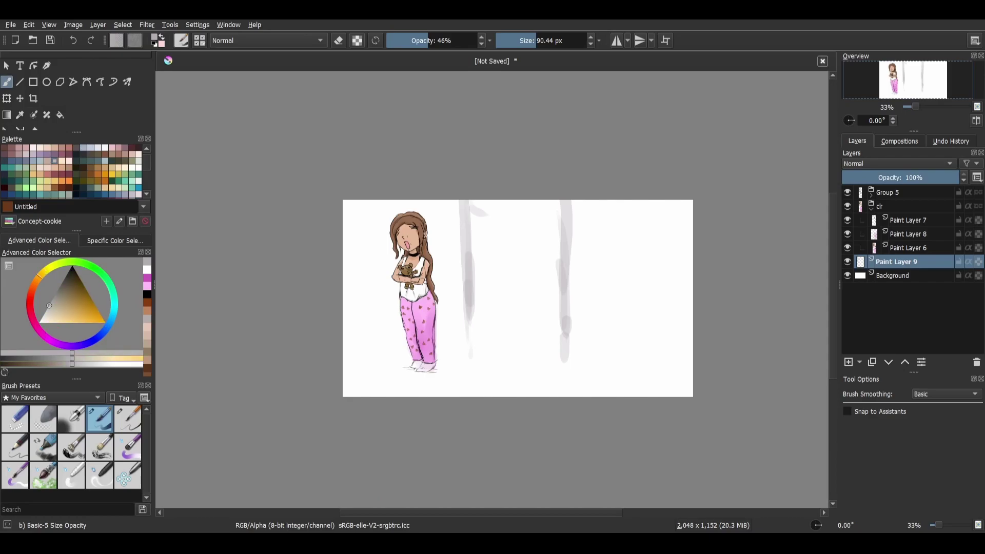
{"action": "left_click", "coordinate": [60, 317]}
{"action": "left_click", "coordinate": [54, 316]}
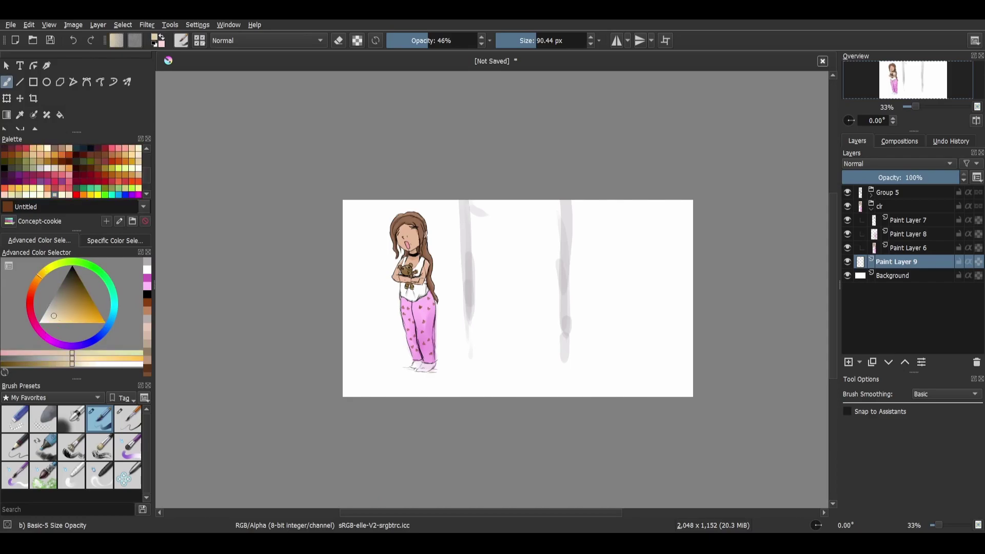
{"action": "mouse_move", "coordinate": [346, 393]}
{"action": "left_mouse_down"}
{"action": "mouse_move", "coordinate": [618, 389]}
{"action": "mouse_move", "coordinate": [477, 384]}
{"action": "mouse_move", "coordinate": [507, 373]}
{"action": "mouse_move", "coordinate": [346, 379]}
{"action": "mouse_move", "coordinate": [369, 387]}
{"action": "mouse_move", "coordinate": [415, 362]}
{"action": "mouse_move", "coordinate": [585, 378]}
{"action": "mouse_move", "coordinate": [496, 359]}
{"action": "mouse_move", "coordinate": [656, 372]}
{"action": "mouse_move", "coordinate": [678, 389]}
{"action": "mouse_move", "coordinate": [544, 393]}
{"action": "mouse_move", "coordinate": [390, 360]}
{"action": "mouse_move", "coordinate": [452, 362]}
{"action": "mouse_move", "coordinate": [462, 378]}
{"action": "mouse_move", "coordinate": [354, 391]}
{"action": "left_mouse_up"}
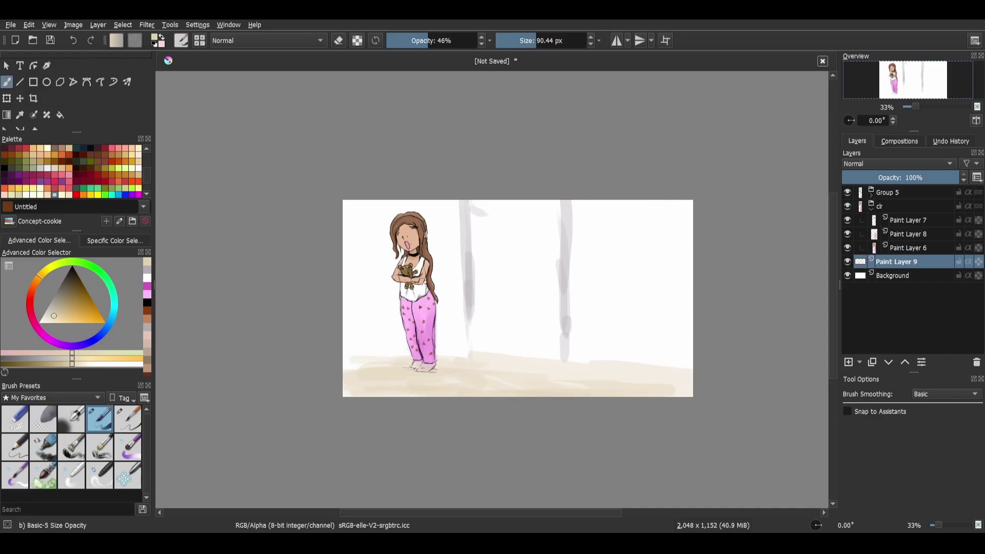
{"action": "left_click", "coordinate": [65, 276]}
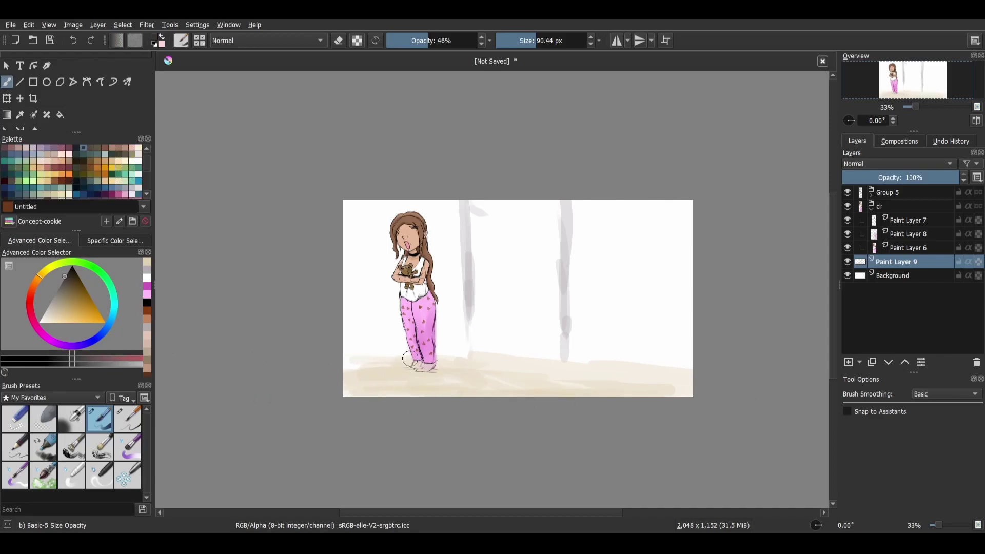
{"action": "mouse_move", "coordinate": [426, 370]}
{"action": "left_mouse_down"}
{"action": "mouse_move", "coordinate": [400, 371]}
{"action": "mouse_move", "coordinate": [439, 370]}
{"action": "mouse_move", "coordinate": [396, 371]}
{"action": "left_mouse_up"}
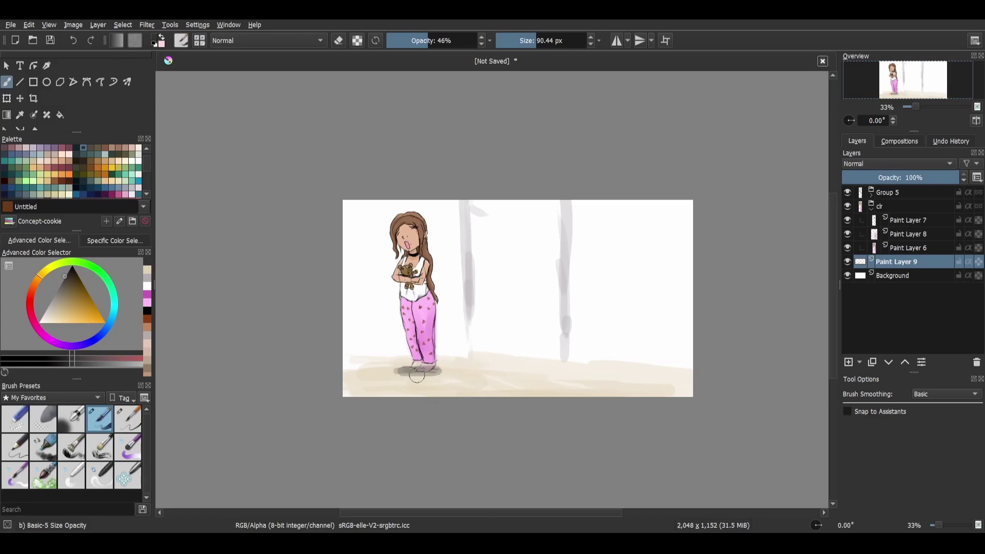
Step: Erase the dark shadow covering the girl's feet on Paint Layer 9 with the Eraser Small brush at 25 px
{"action": "left_click", "coordinate": [14, 419]}
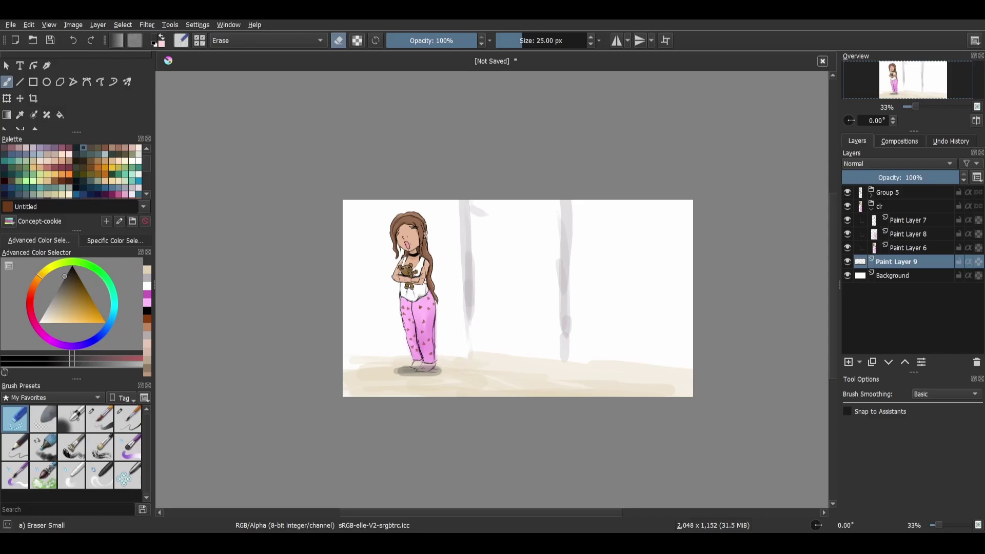
{"action": "key", "text": "ctrl+plus"}
{"action": "key", "text": "ctrl+plus"}
{"action": "key", "text": "ctrl+plus"}
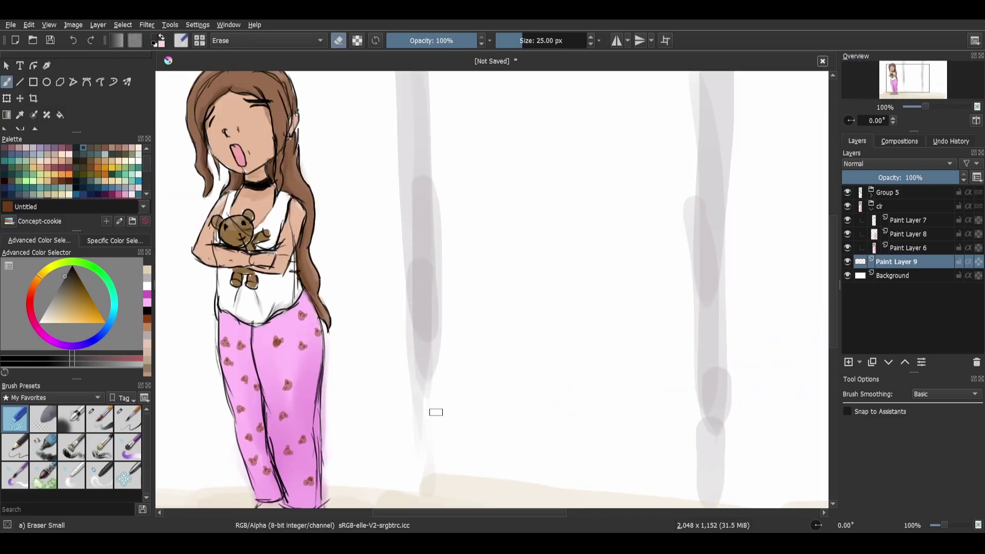
{"action": "left_click_drag", "start_coordinate": [400, 400], "coordinate": [478, 267]}
{"action": "left_click_drag", "start_coordinate": [474, 319], "coordinate": [477, 312]}
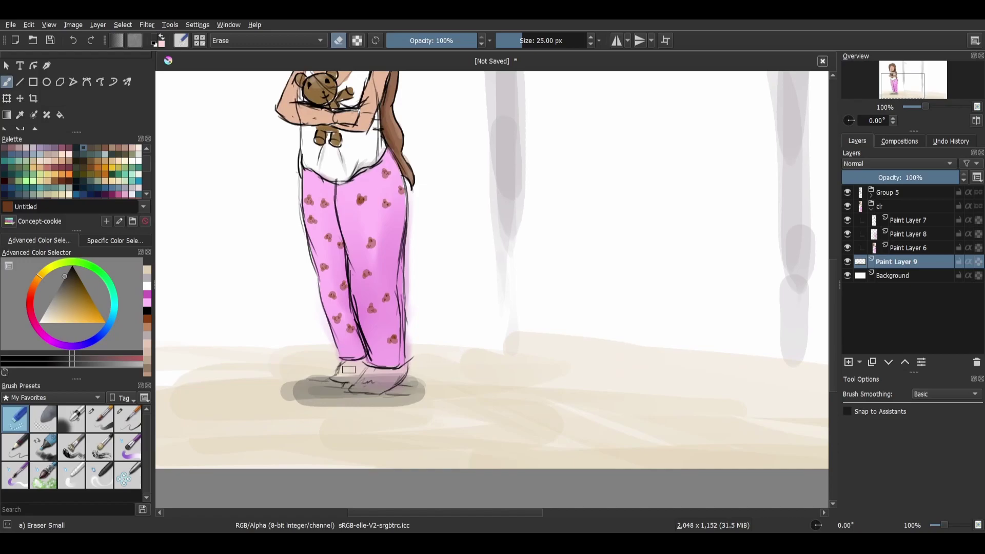
{"action": "mouse_move", "coordinate": [337, 374]}
{"action": "left_mouse_down"}
{"action": "mouse_move", "coordinate": [400, 384]}
{"action": "mouse_move", "coordinate": [394, 372]}
{"action": "mouse_move", "coordinate": [359, 372]}
{"action": "mouse_move", "coordinate": [365, 387]}
{"action": "mouse_move", "coordinate": [388, 391]}
{"action": "mouse_move", "coordinate": [333, 379]}
{"action": "mouse_move", "coordinate": [359, 386]}
{"action": "left_mouse_up"}
{"action": "scroll", "coordinate": [406, 378], "scroll_direction": "down", "scroll_amount": 3}
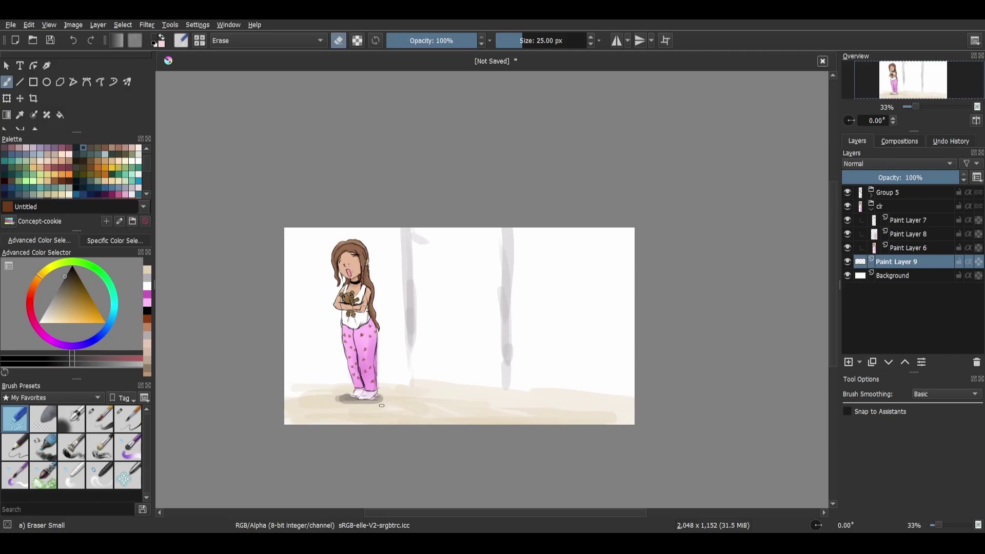
Step: Add a new paint layer directly above Paint Layer 9 and return to the Basic-5 Size Opacity brush
{"action": "scroll", "coordinate": [382, 404], "scroll_direction": "up", "scroll_amount": 1}
{"action": "key", "text": "Insert"}
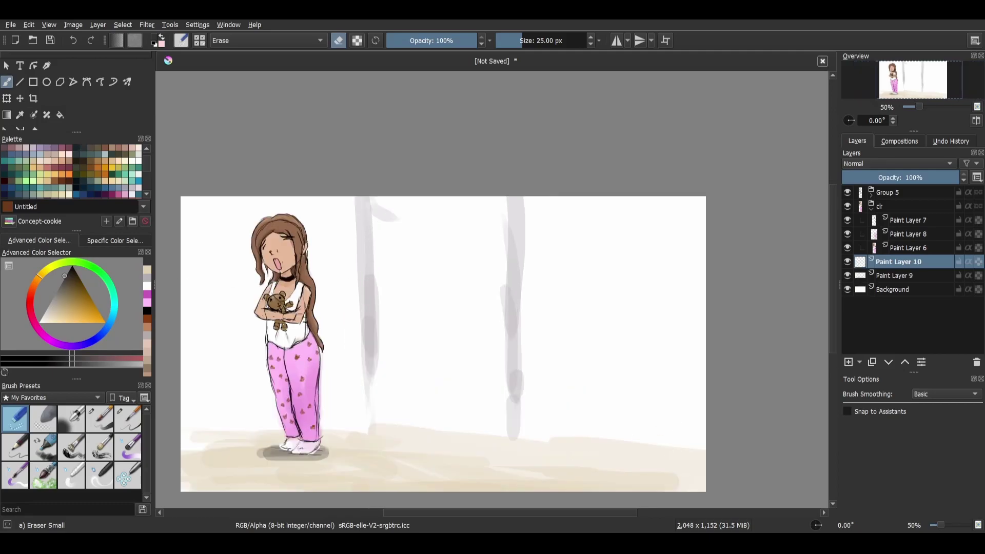
{"action": "key", "text": "slash"}
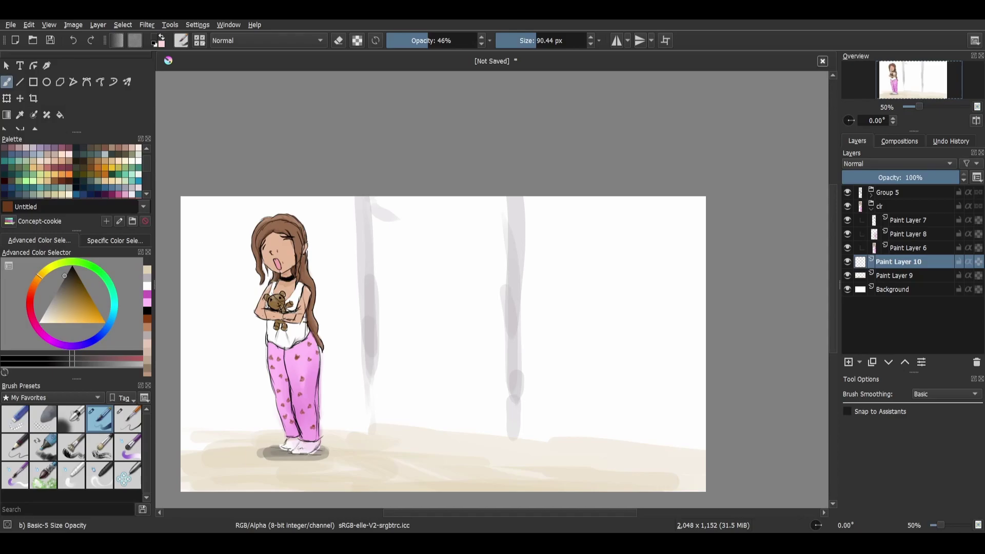
Step: Sign the floor area with the artist's initials in red, green and cyan plus 2023 in white, using the Basic-6 Details brush at 4.50 px
{"action": "left_click", "coordinate": [83, 147]}
{"action": "left_click", "coordinate": [104, 323]}
{"action": "mouse_move", "coordinate": [374, 488]}
{"action": "left_mouse_down"}
{"action": "mouse_move", "coordinate": [395, 328]}
{"action": "mouse_move", "coordinate": [413, 310]}
{"action": "left_mouse_up"}
{"action": "scroll", "coordinate": [413, 309], "scroll_direction": "up", "scroll_amount": 3}
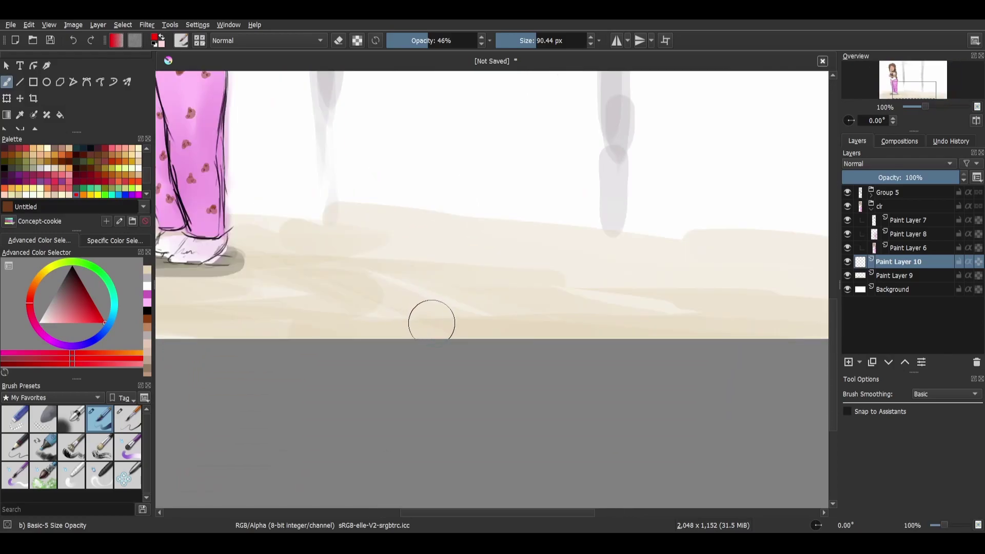
{"action": "left_click_drag", "start_coordinate": [530, 310], "coordinate": [329, 331]}
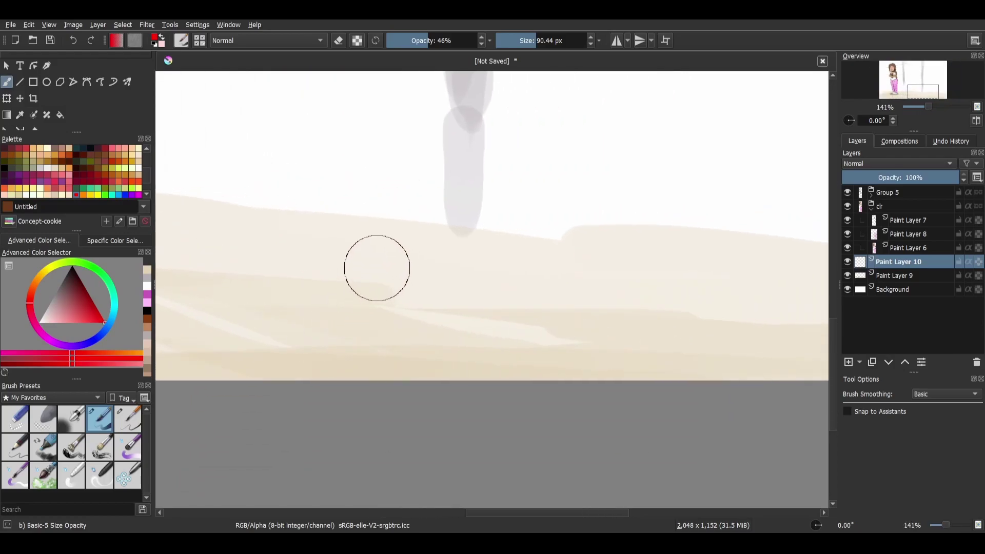
{"action": "key", "text": "/"}
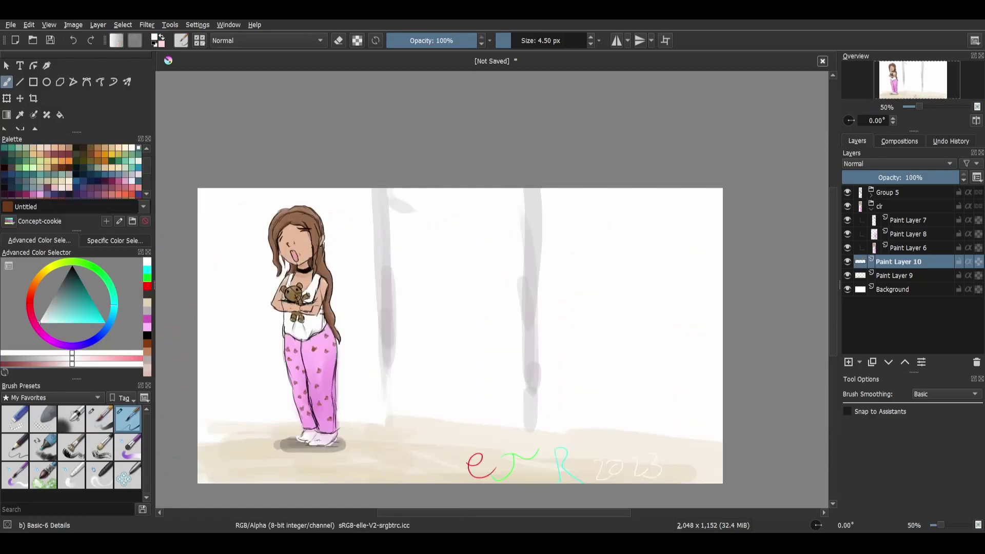